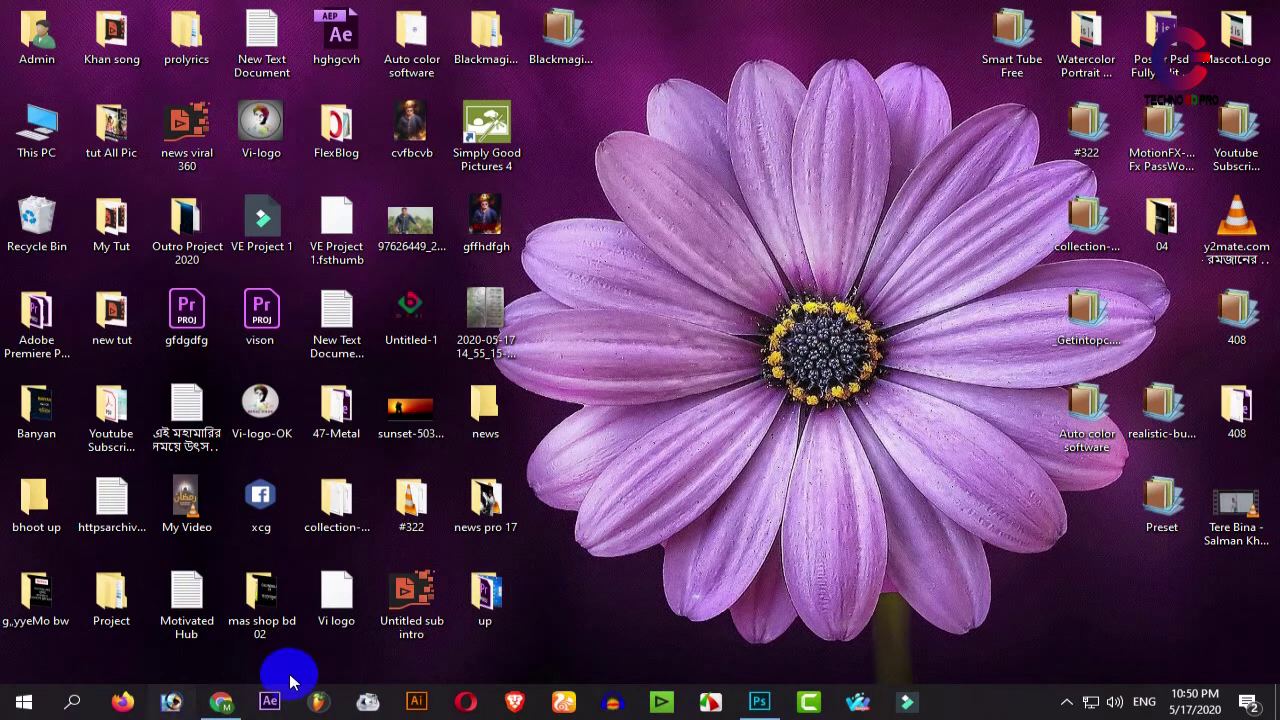
# - Switch to Chrome and open Blogger from a new tab's shortcuts
pyautogui.click(221, 702)
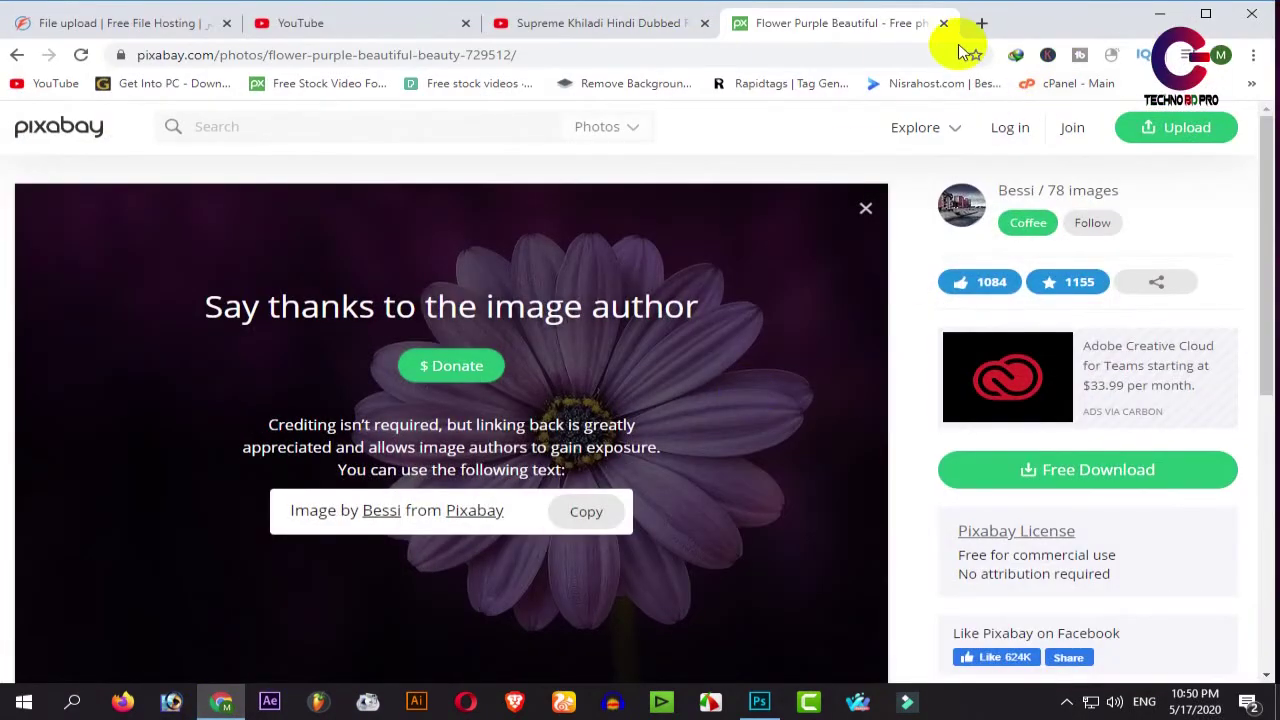
pyautogui.click(981, 23)
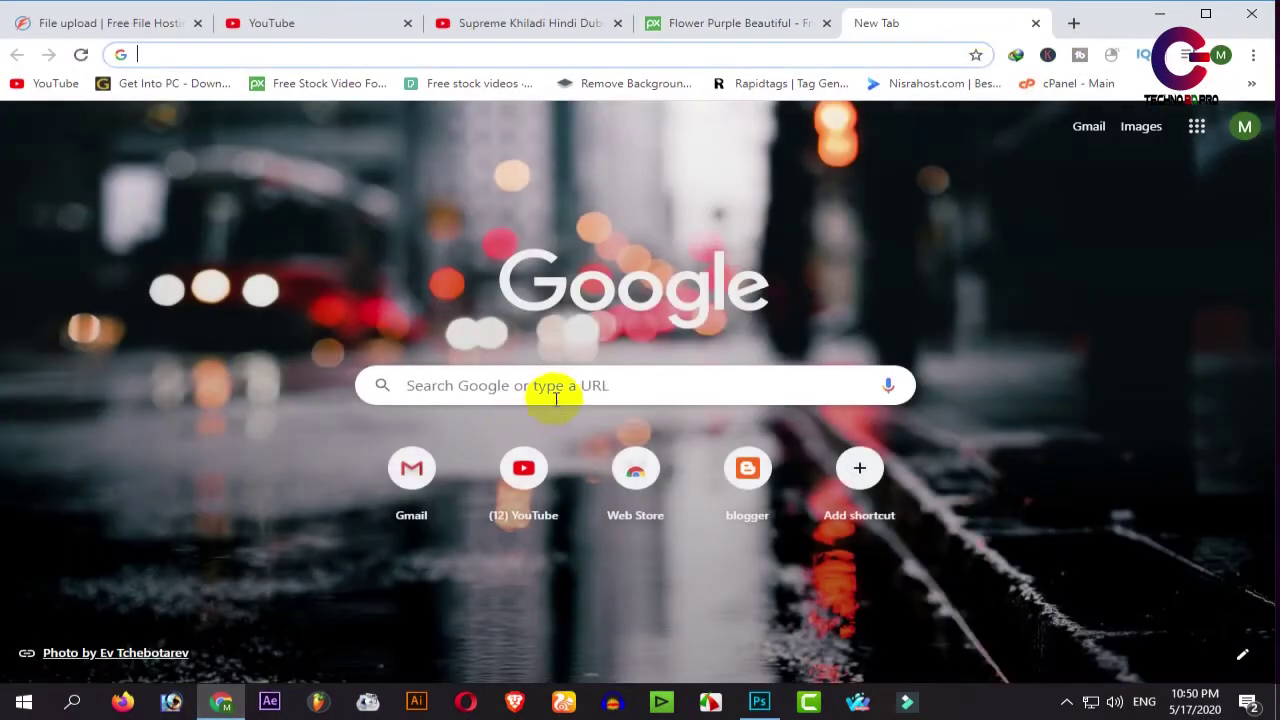
pyautogui.click(551, 384)
pyautogui.click(744, 468)
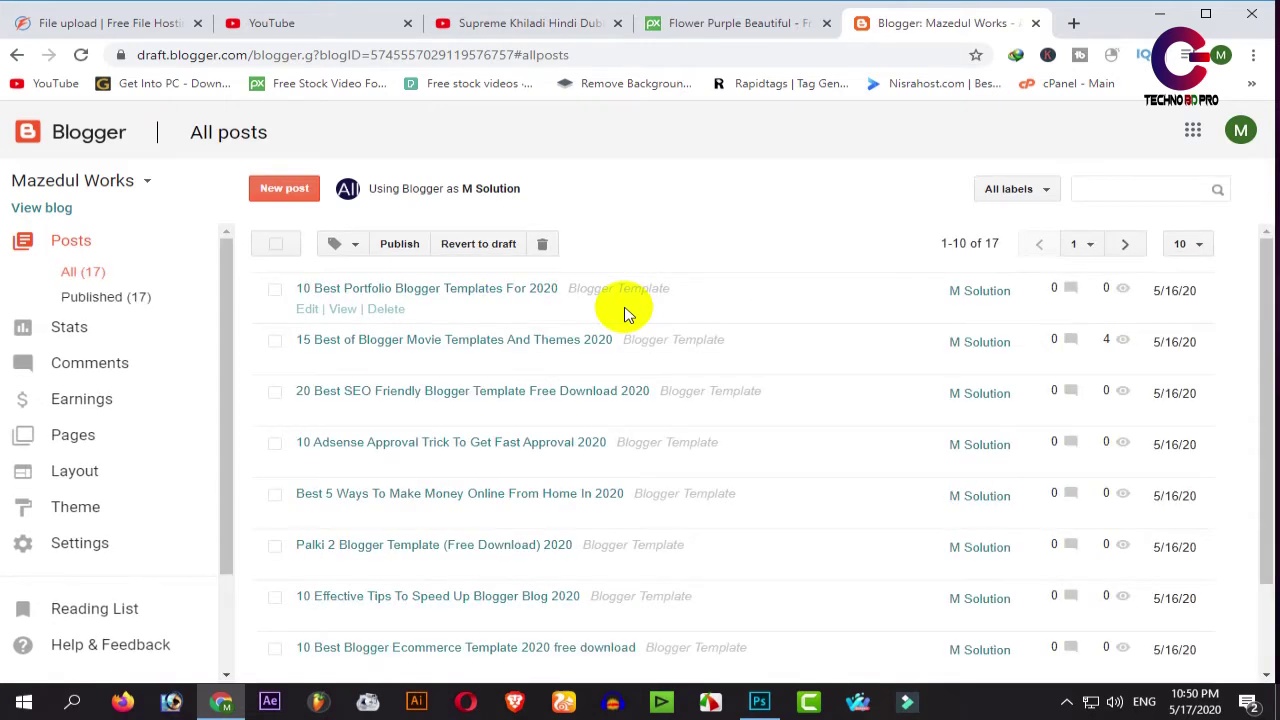
# - Start creating a new blog from the blog list and title it "my video"
pyautogui.click(148, 187)
pyautogui.scroll(-5, 160, 480)
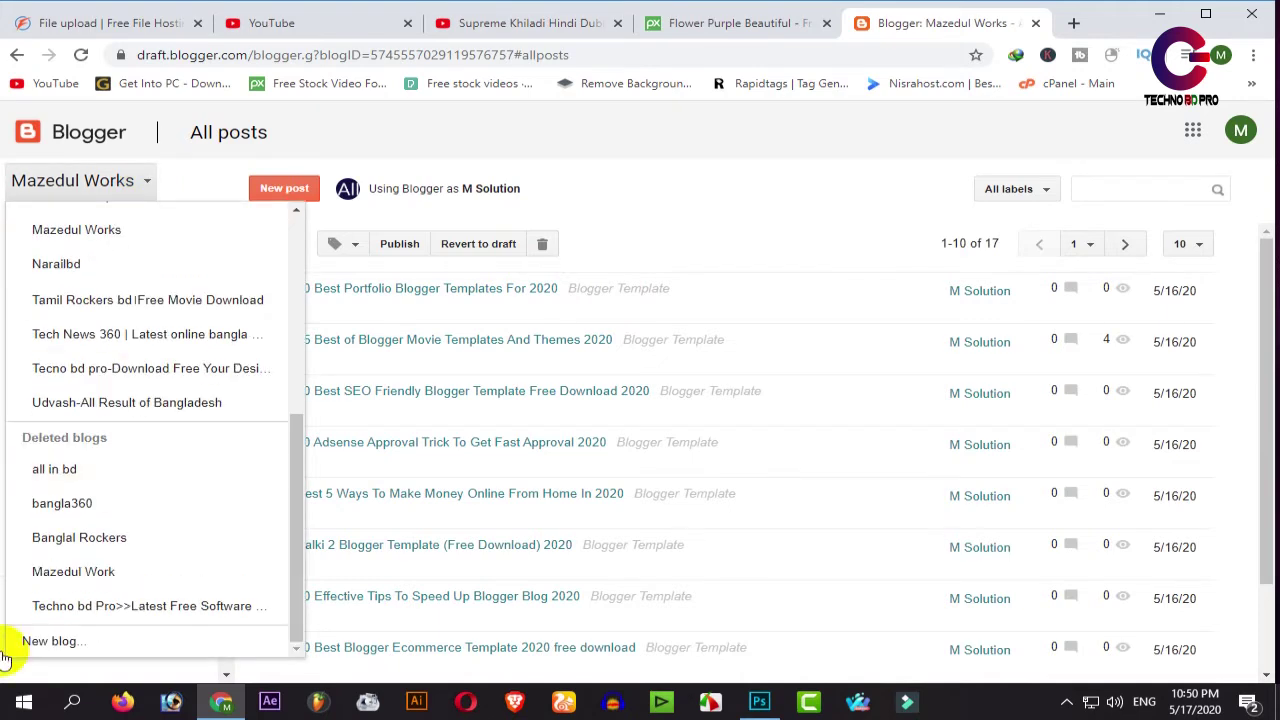
pyautogui.click(80, 645)
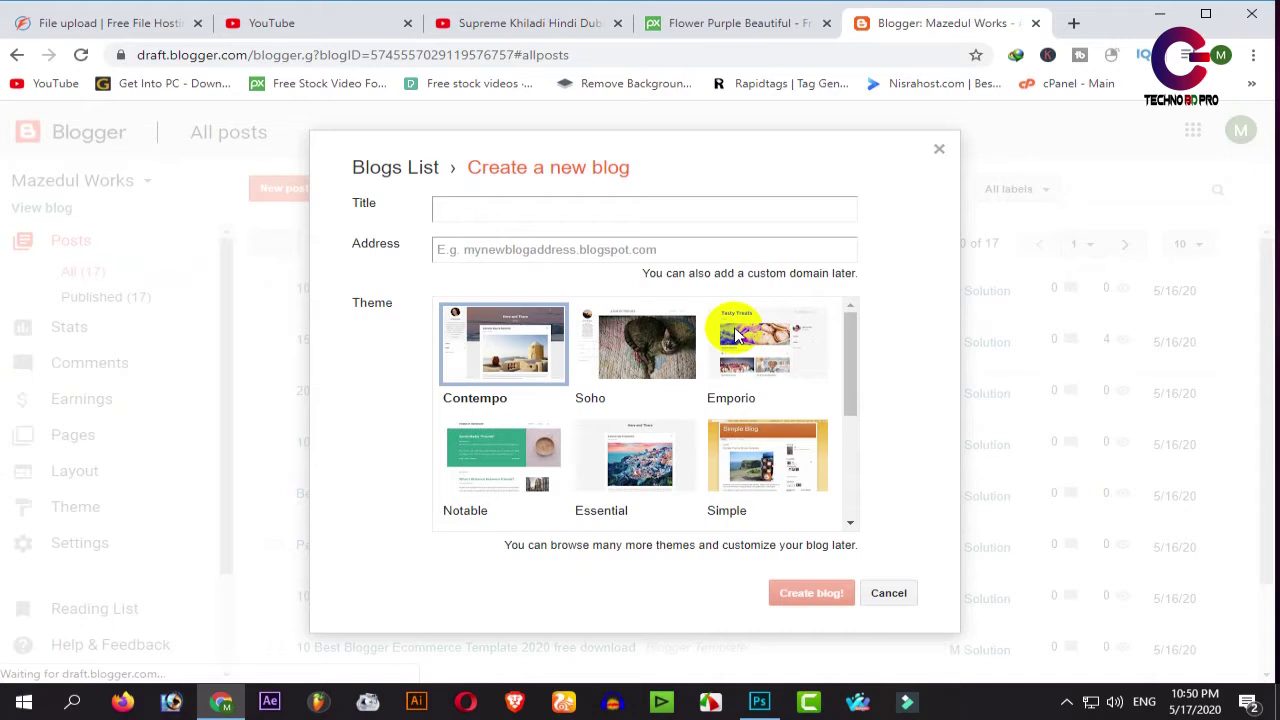
pyautogui.click(489, 205)
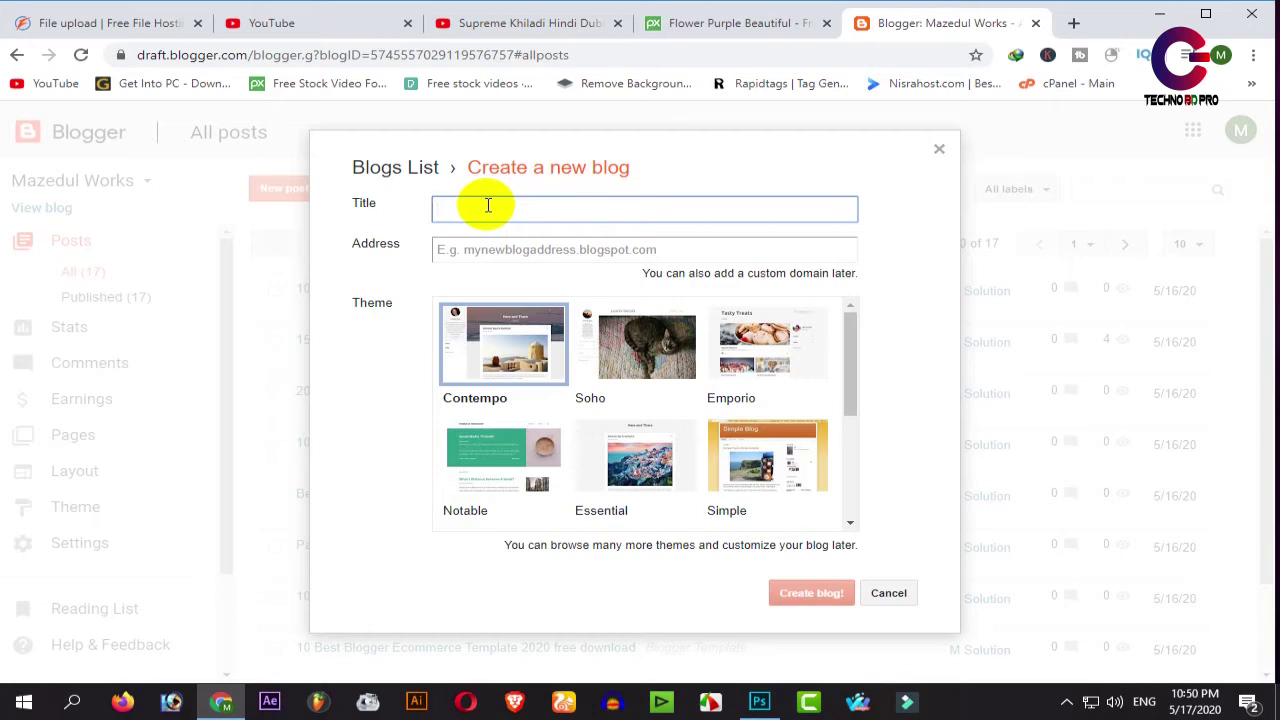
pyautogui.write('my video')
# - Try the blog addresses myvideo.blogspot.com, myvideo360.blogspot.com and myvideo24.blogspot.com for the new blog
pyautogui.click(475, 250)
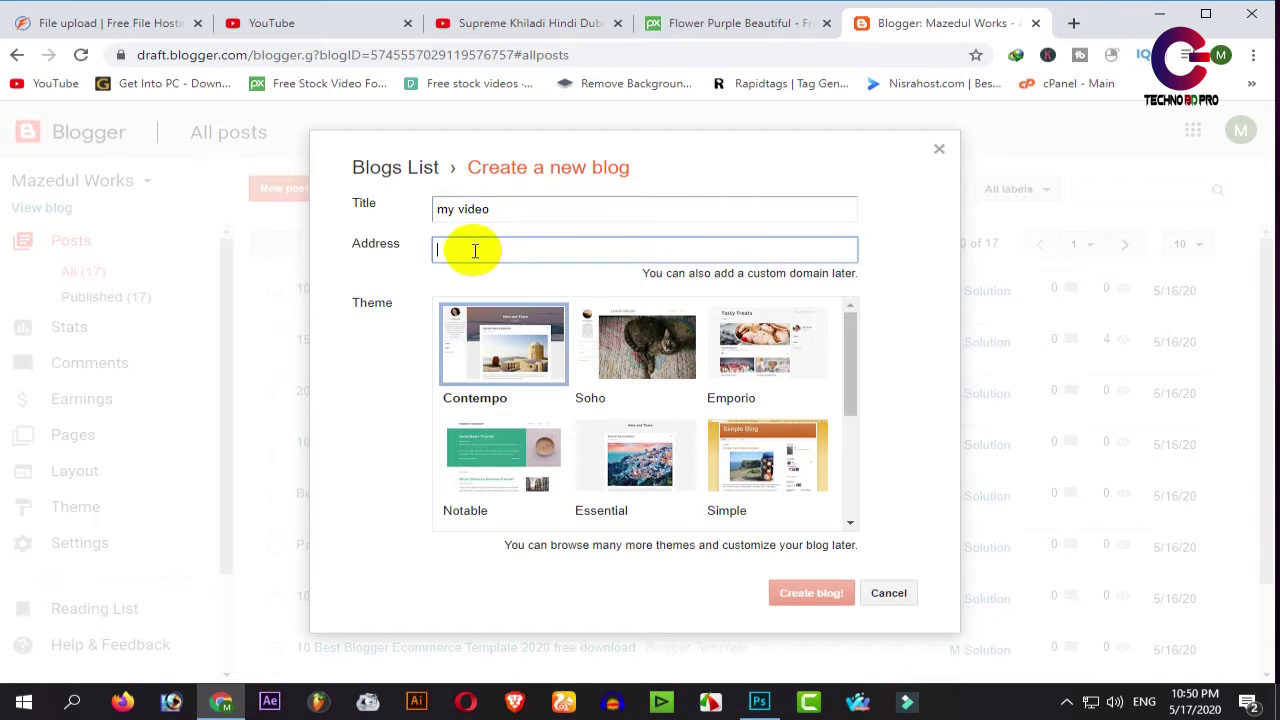
pyautogui.write('myvideo')
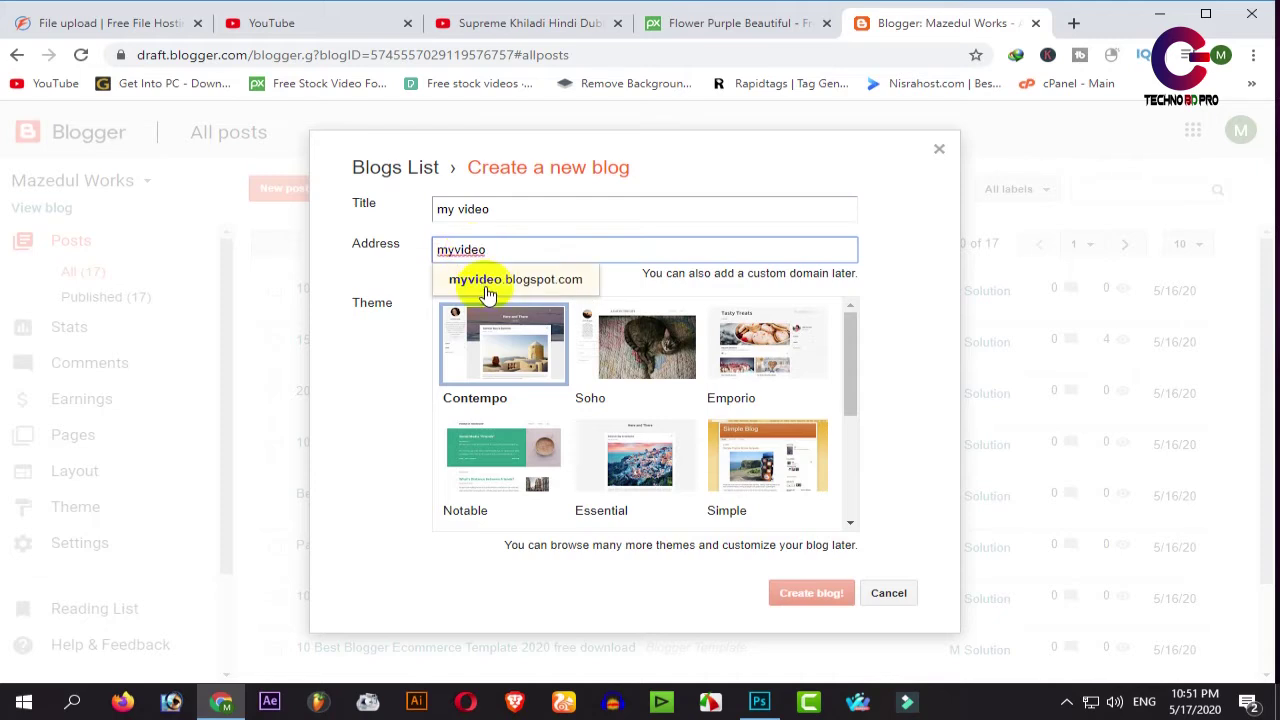
pyautogui.click(487, 280)
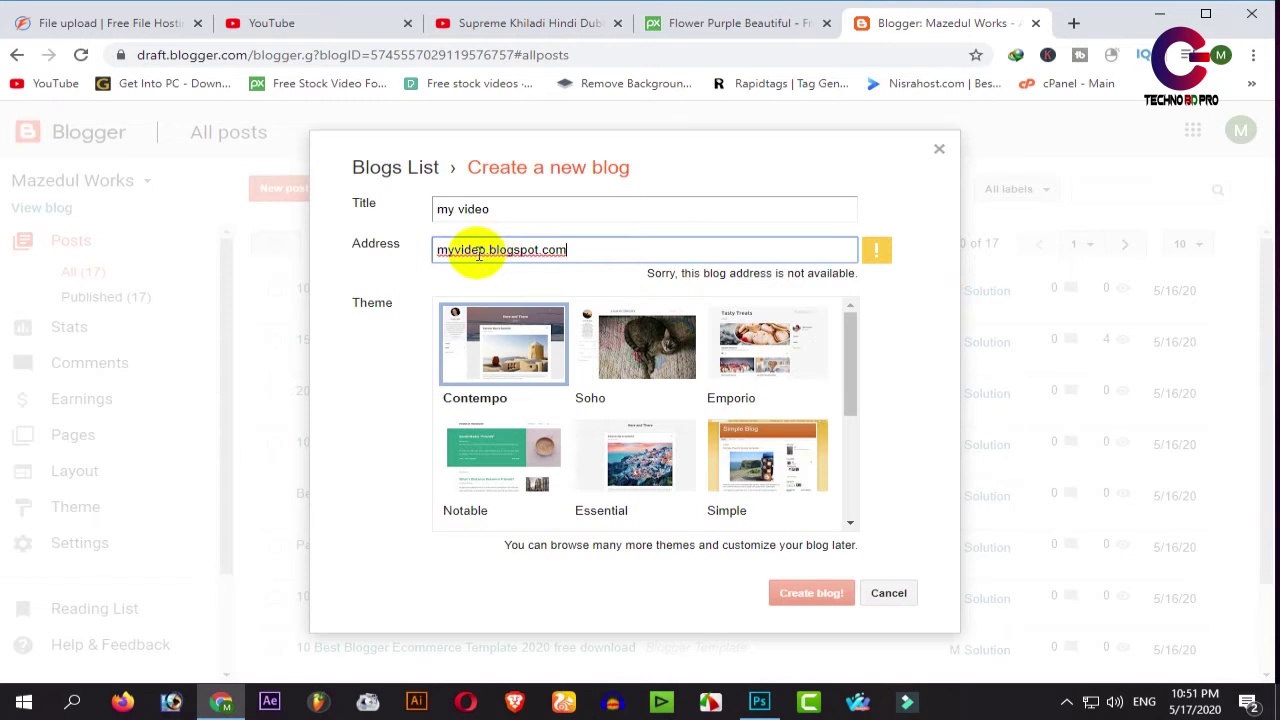
pyautogui.click(487, 250)
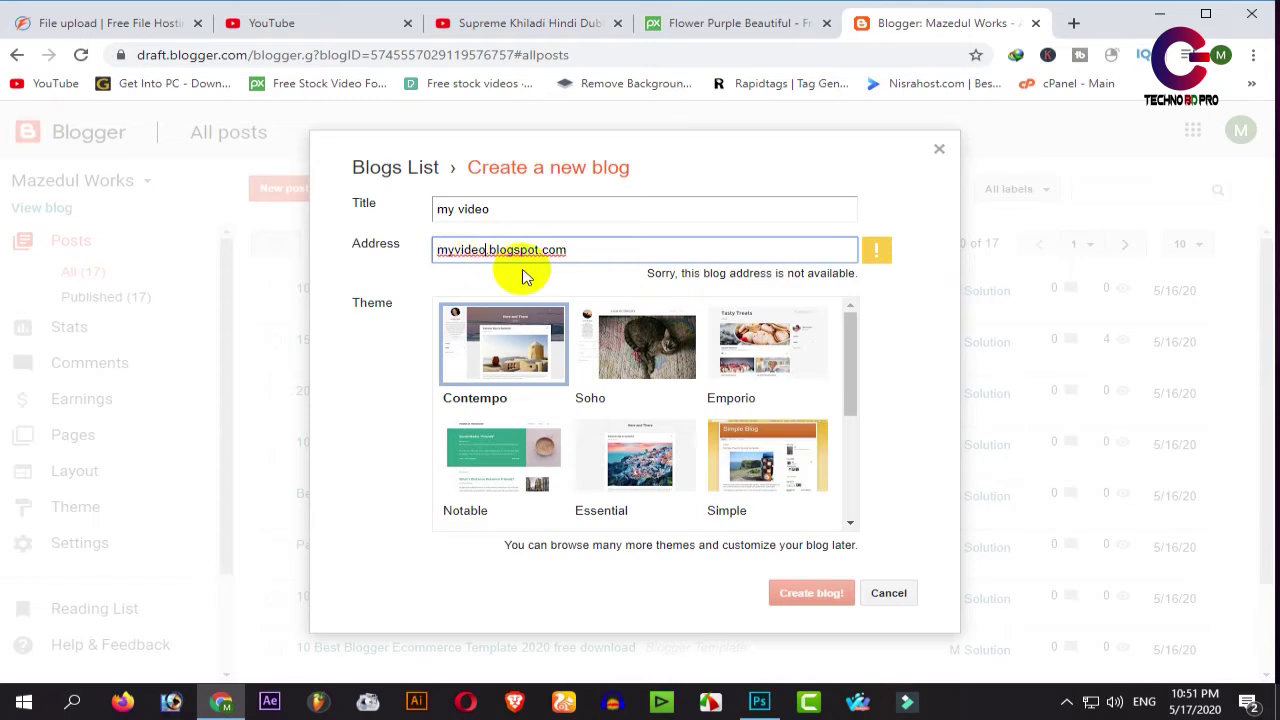
pyautogui.write('360')
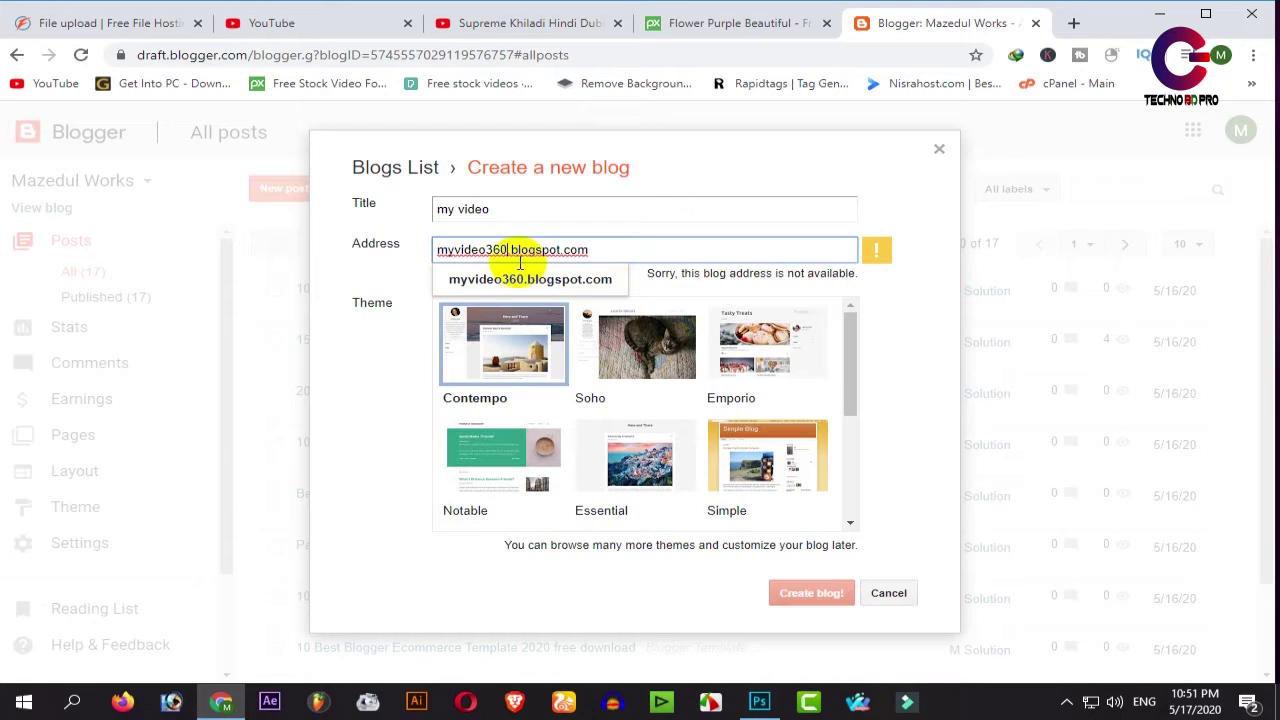
pyautogui.press('BackSpace')
pyautogui.press('BackSpace')
pyautogui.press('BackSpace')
pyautogui.write('24')
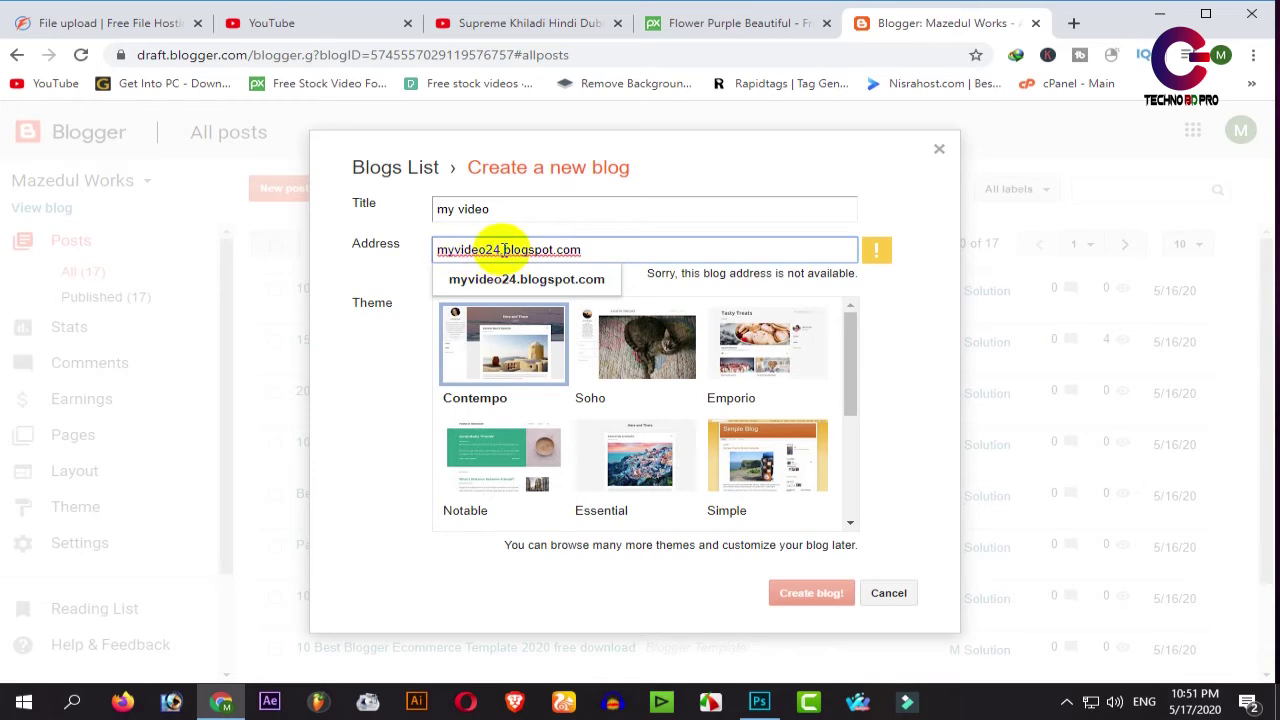
# - Set the blog address to myyoutubevideo360.blogspot.com and create the blog with the Contempo theme
pyautogui.moveTo(500, 250); pyautogui.dragTo(436, 250)
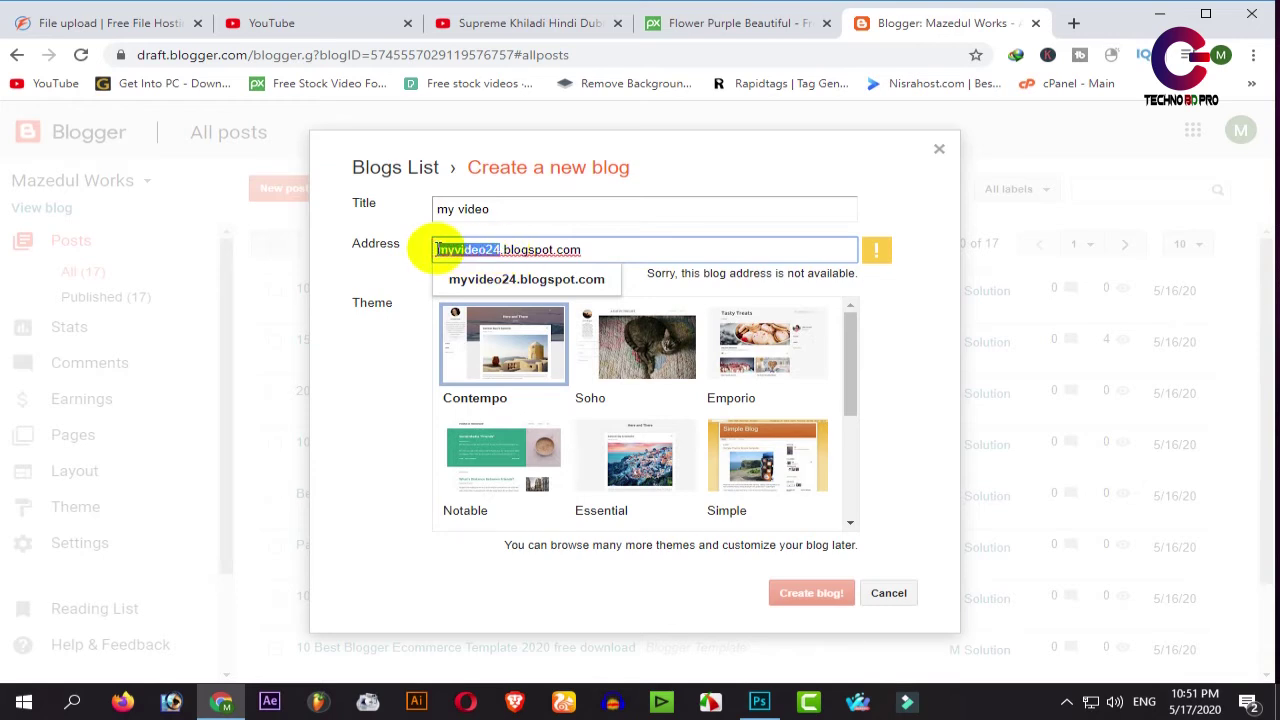
pyautogui.write('my')
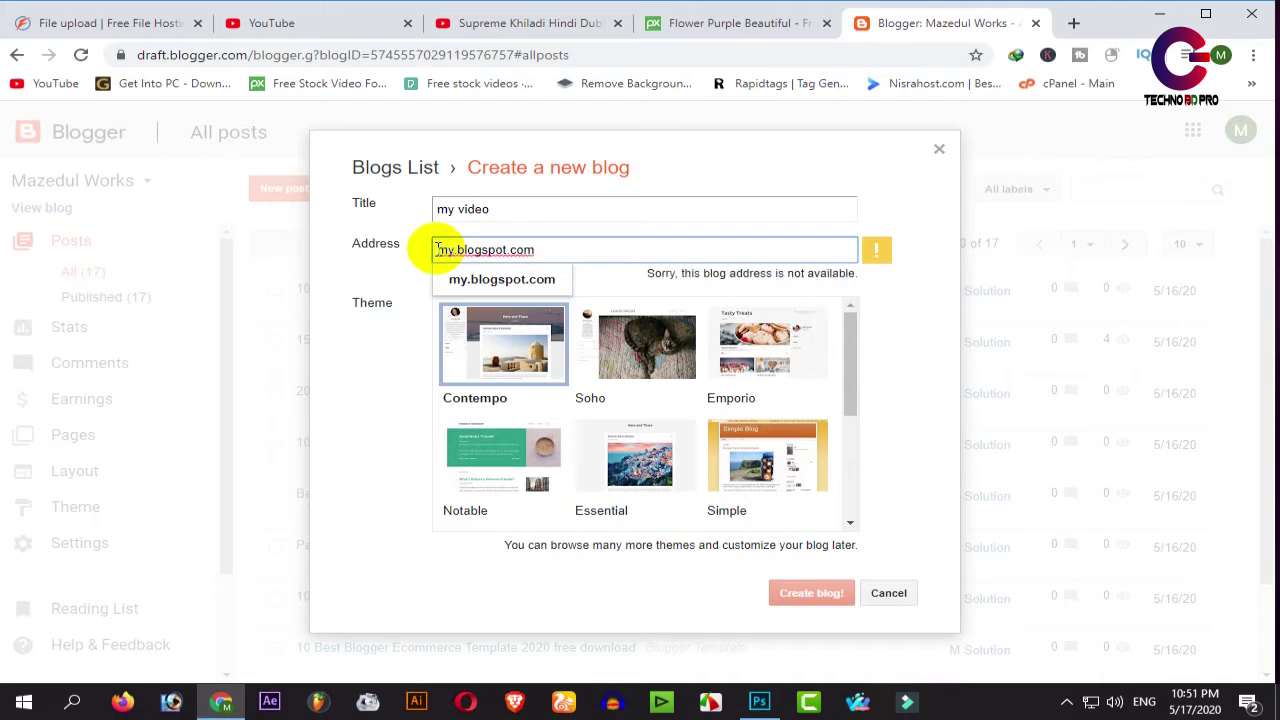
pyautogui.write('youtubevideo')
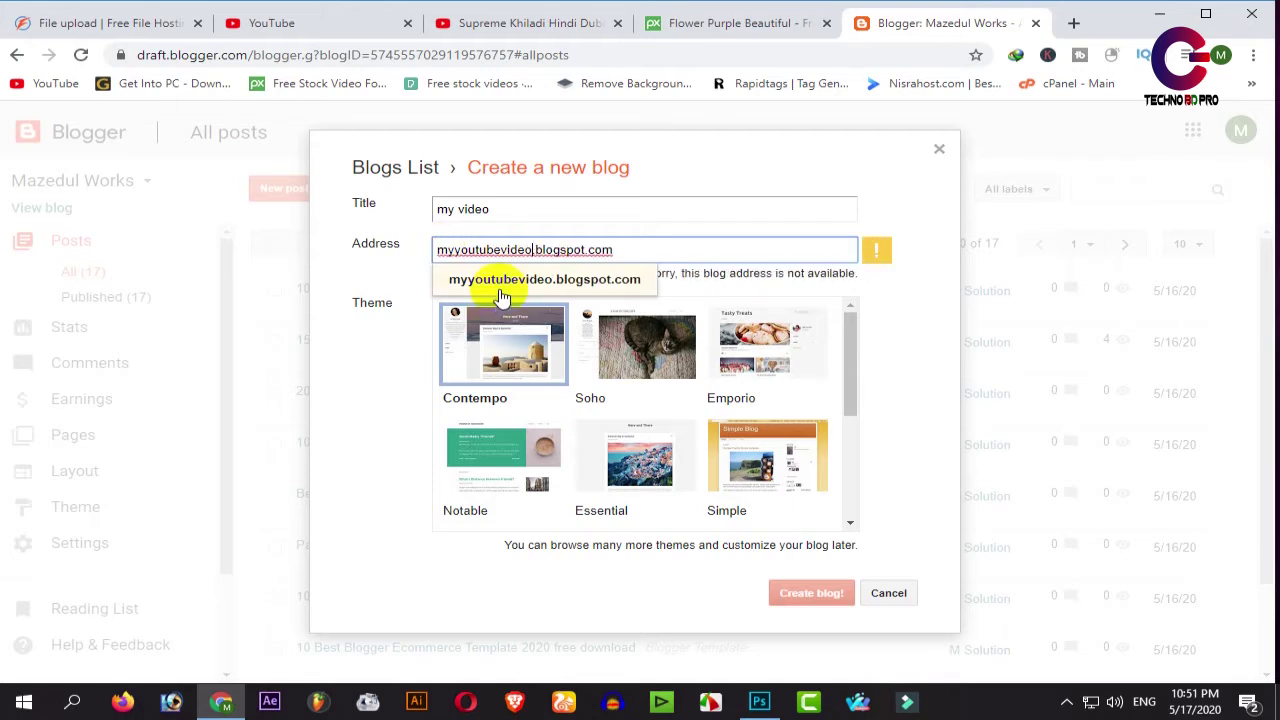
pyautogui.write('360')
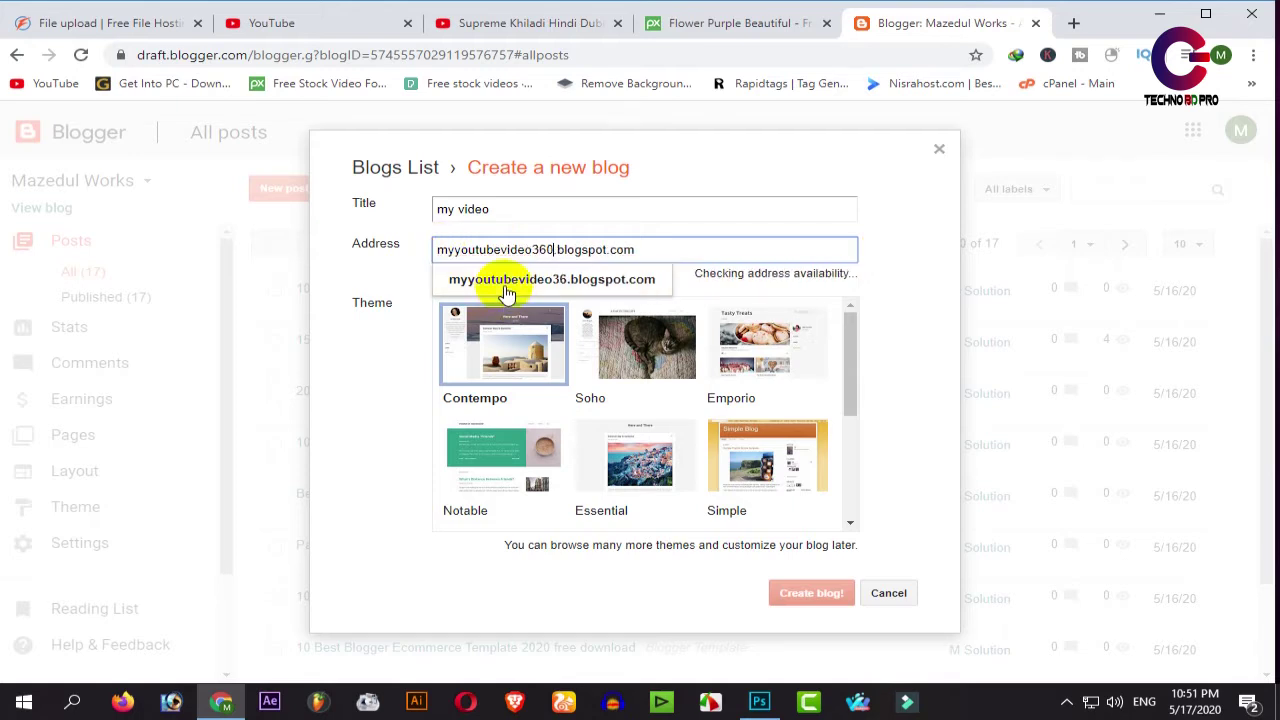
pyautogui.click(533, 279)
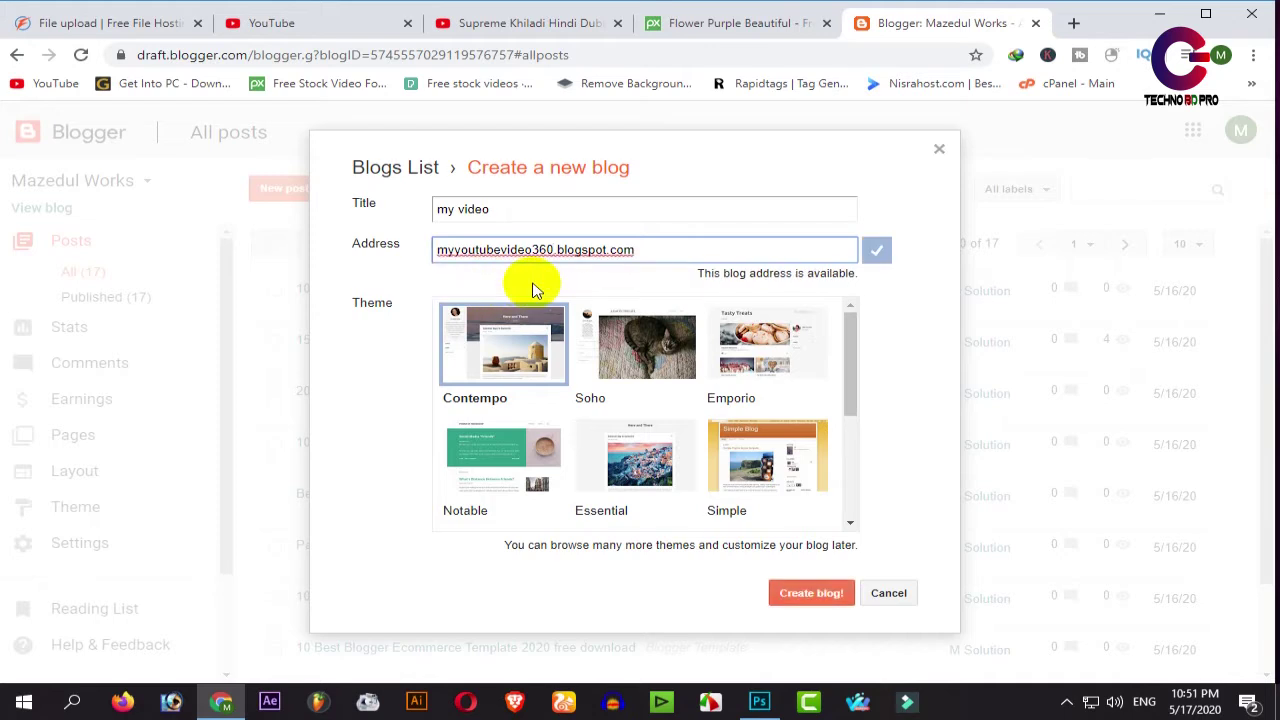
pyautogui.click(637, 250)
pyautogui.click(808, 598)
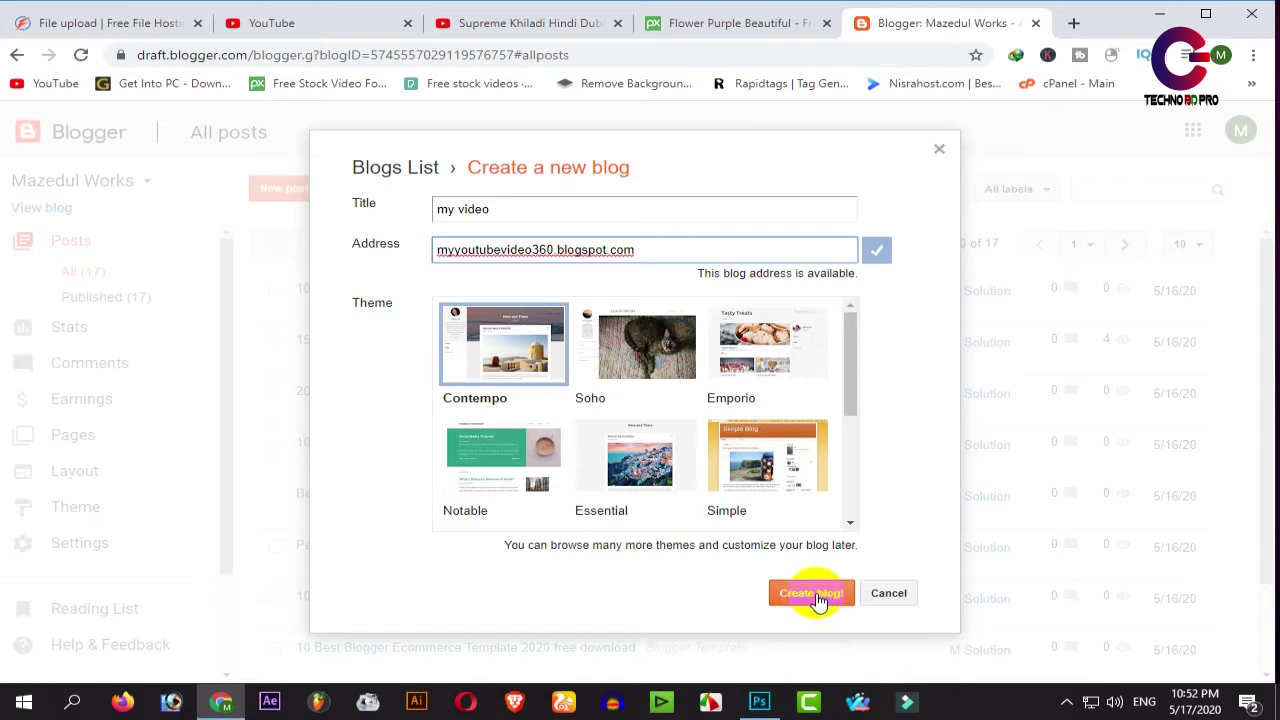
pyautogui.click(800, 596)
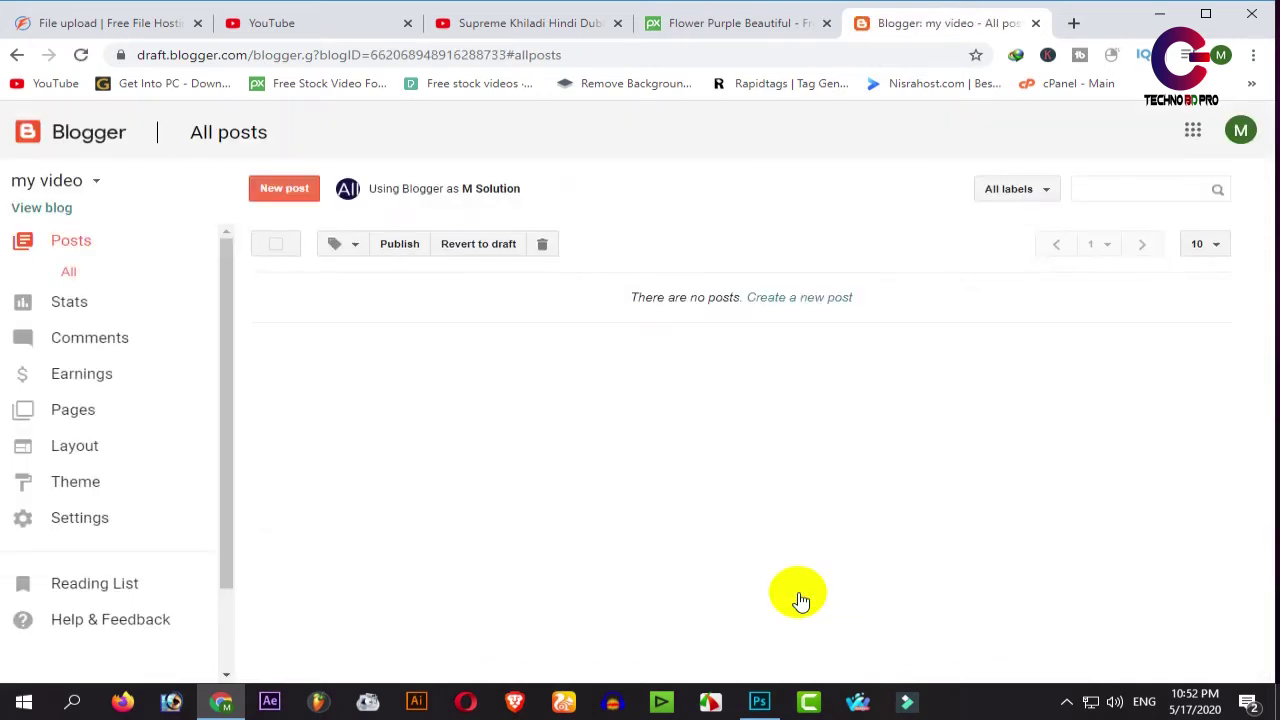
# - View the live blog and examine its sidebar, title and post area
pyautogui.click(20, 213)
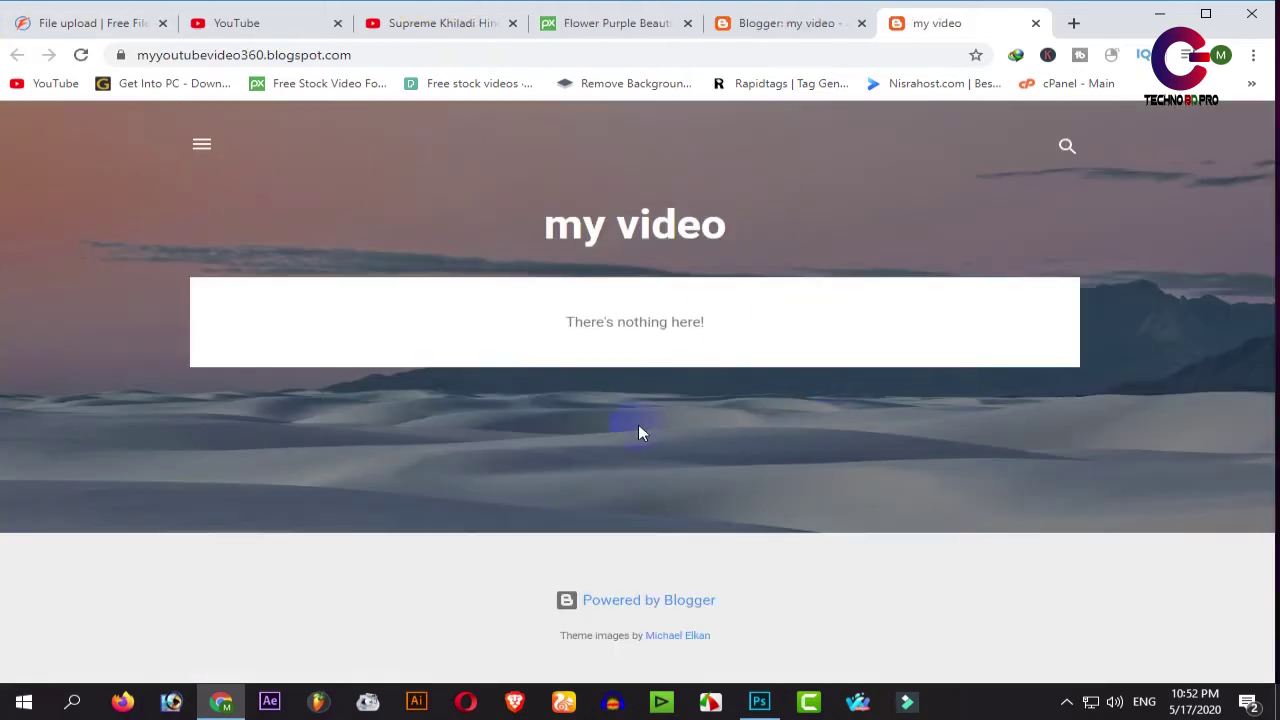
pyautogui.click(203, 145)
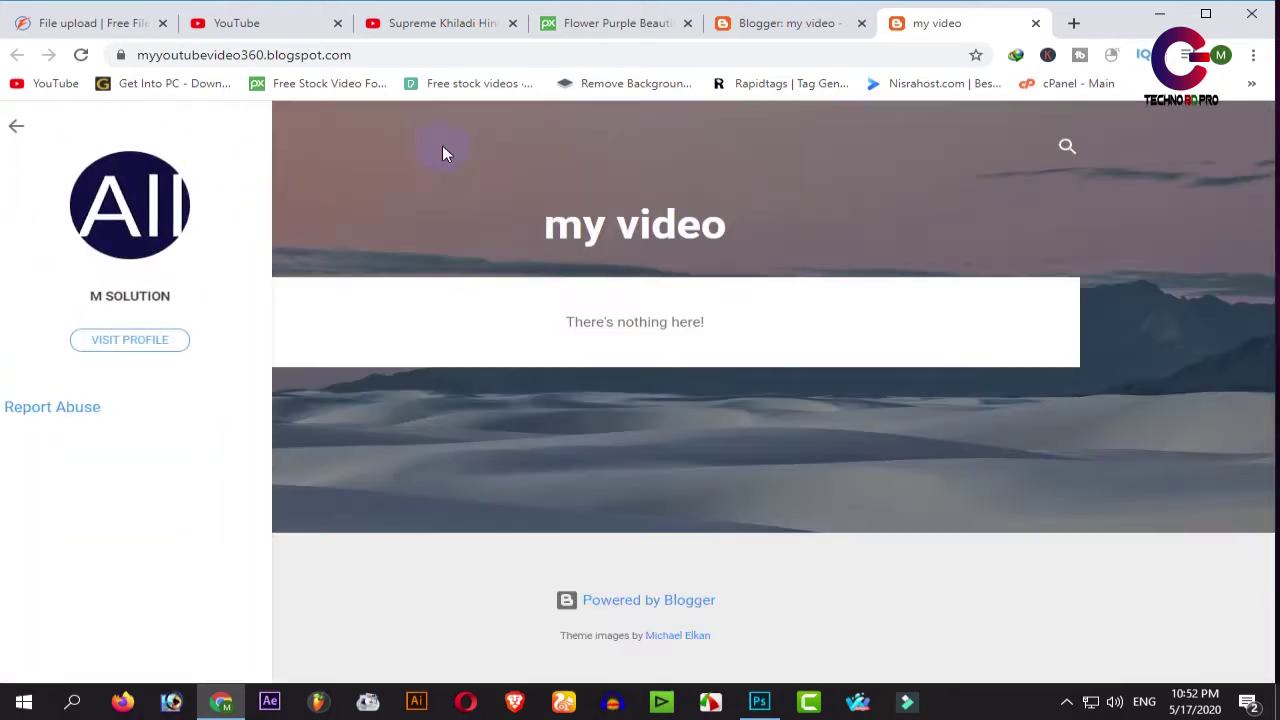
pyautogui.click(446, 153)
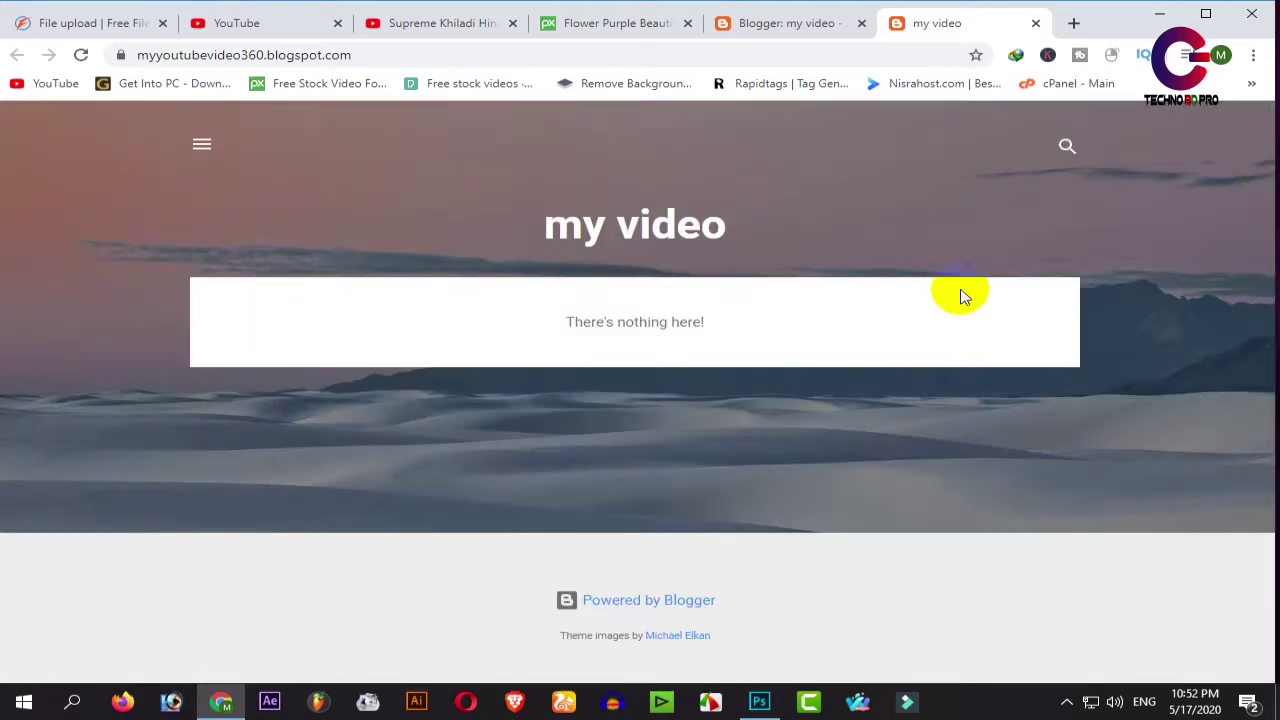
pyautogui.moveTo(546, 226); pyautogui.dragTo(1000, 248)
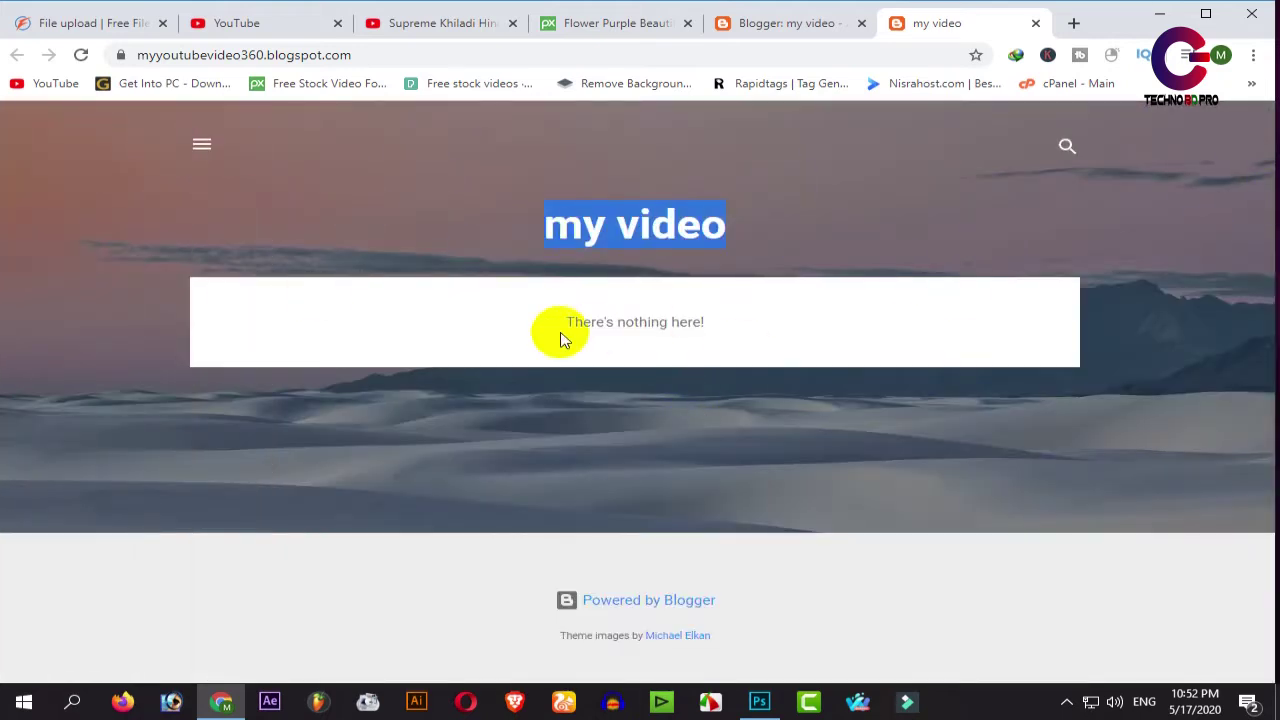
pyautogui.moveTo(568, 322); pyautogui.dragTo(966, 326)
pyautogui.click(704, 474)
pyautogui.moveTo(566, 337); pyautogui.dragTo(986, 457)
pyautogui.click(629, 486)
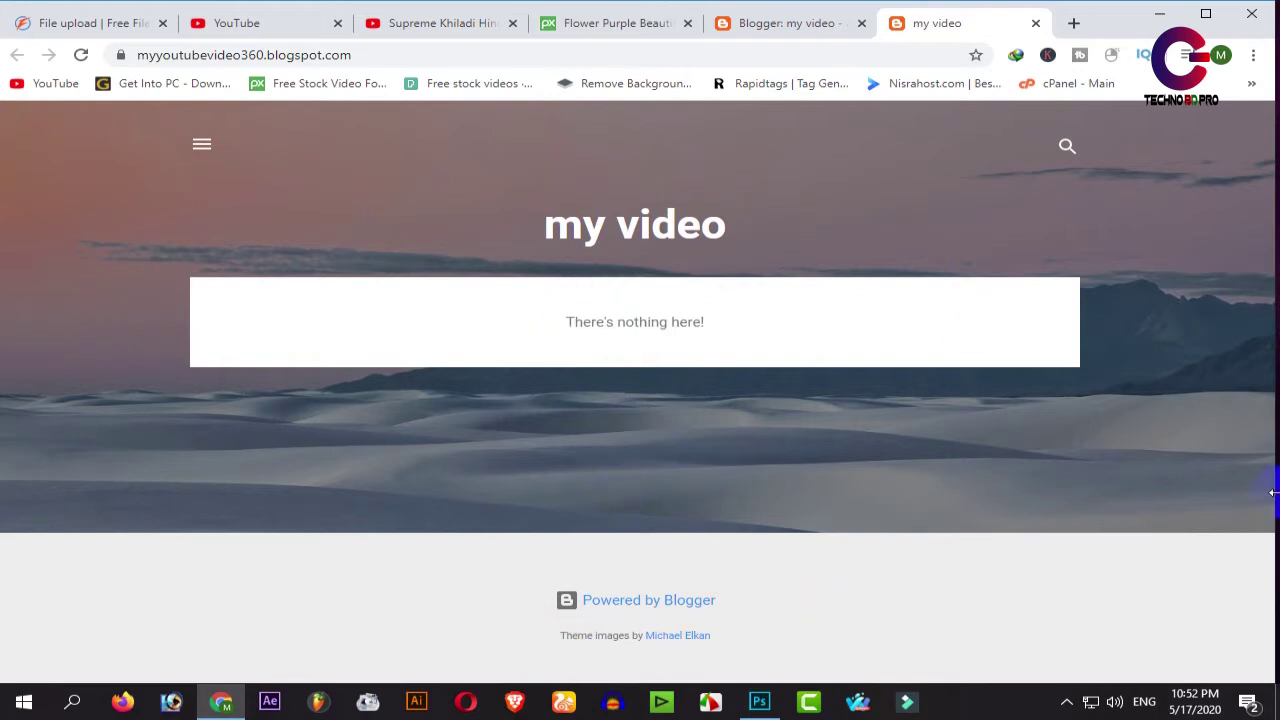
# - Return to the Blogger dashboard and check the blog's stats overview and posts list
pyautogui.click(812, 30)
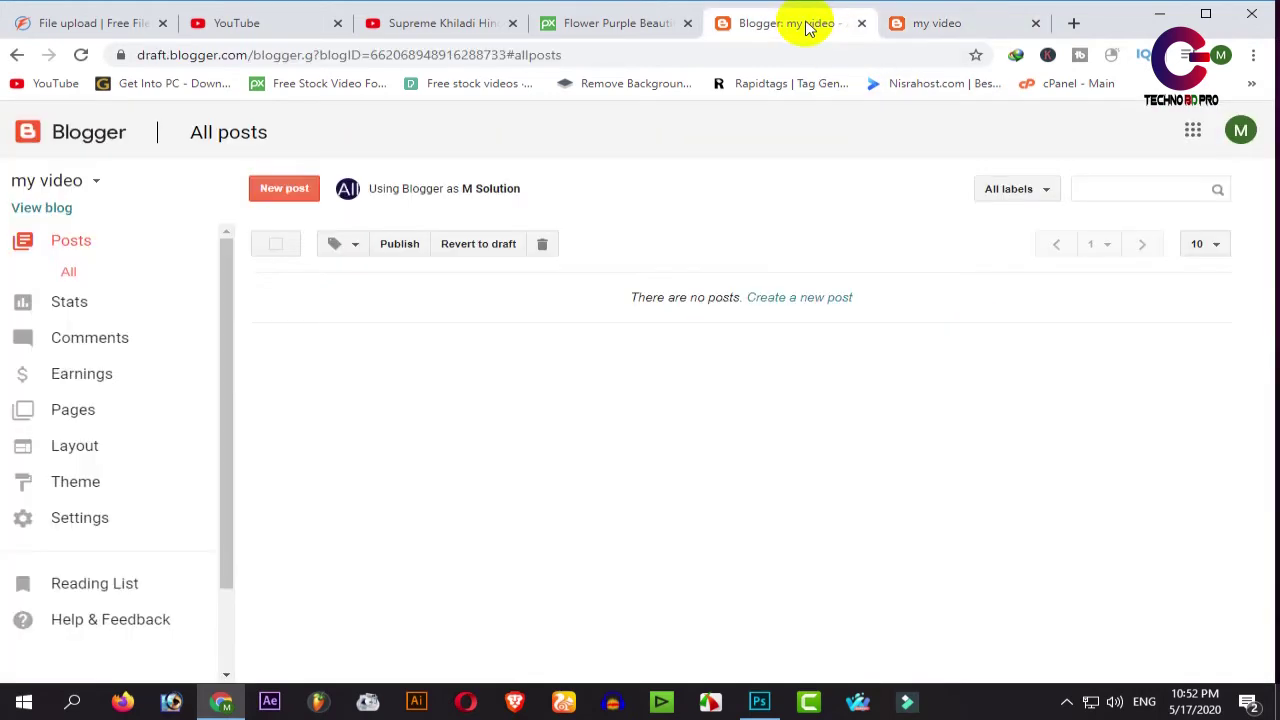
pyautogui.click(60, 303)
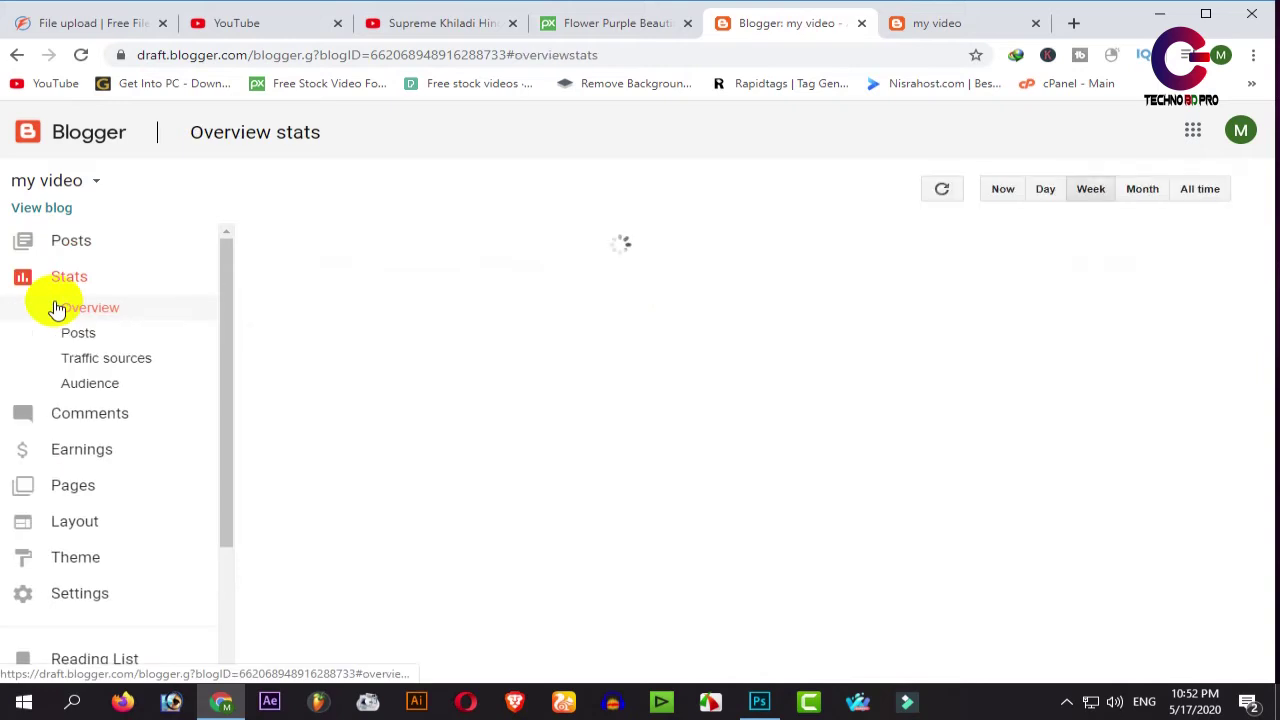
pyautogui.click(66, 246)
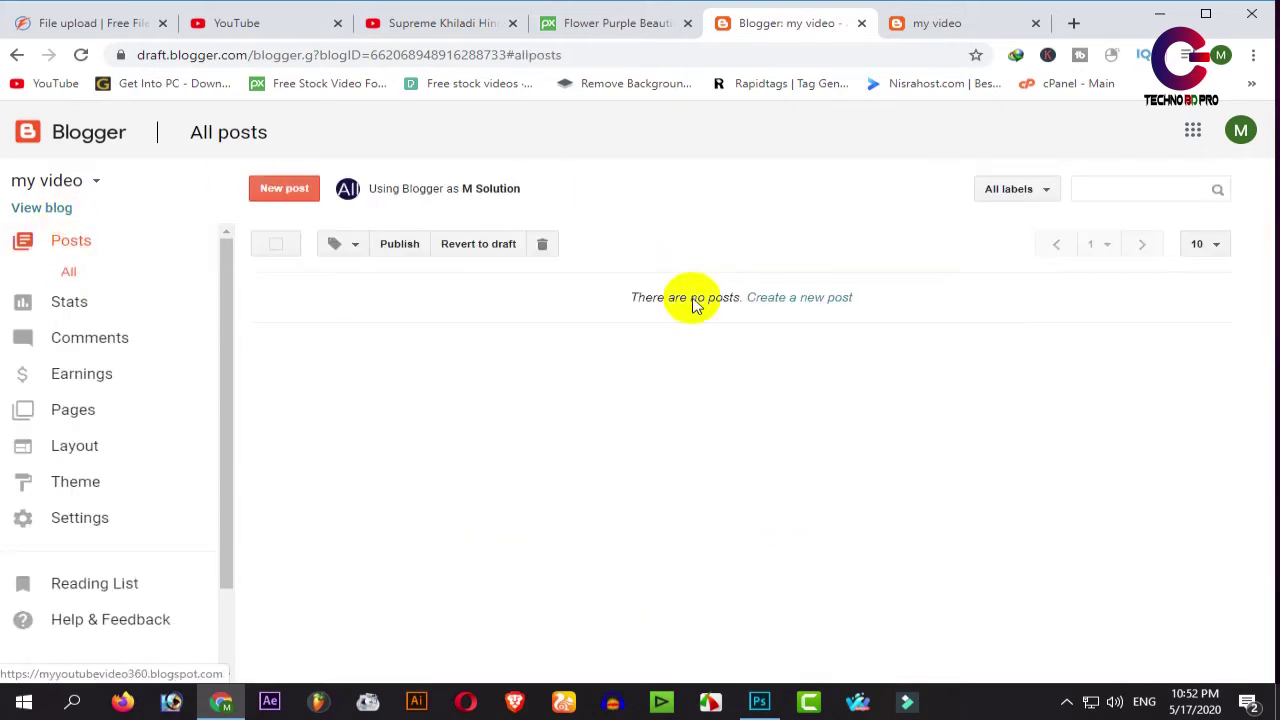
# - Minimize the browser and refresh the desktop
pyautogui.click(1163, 12)
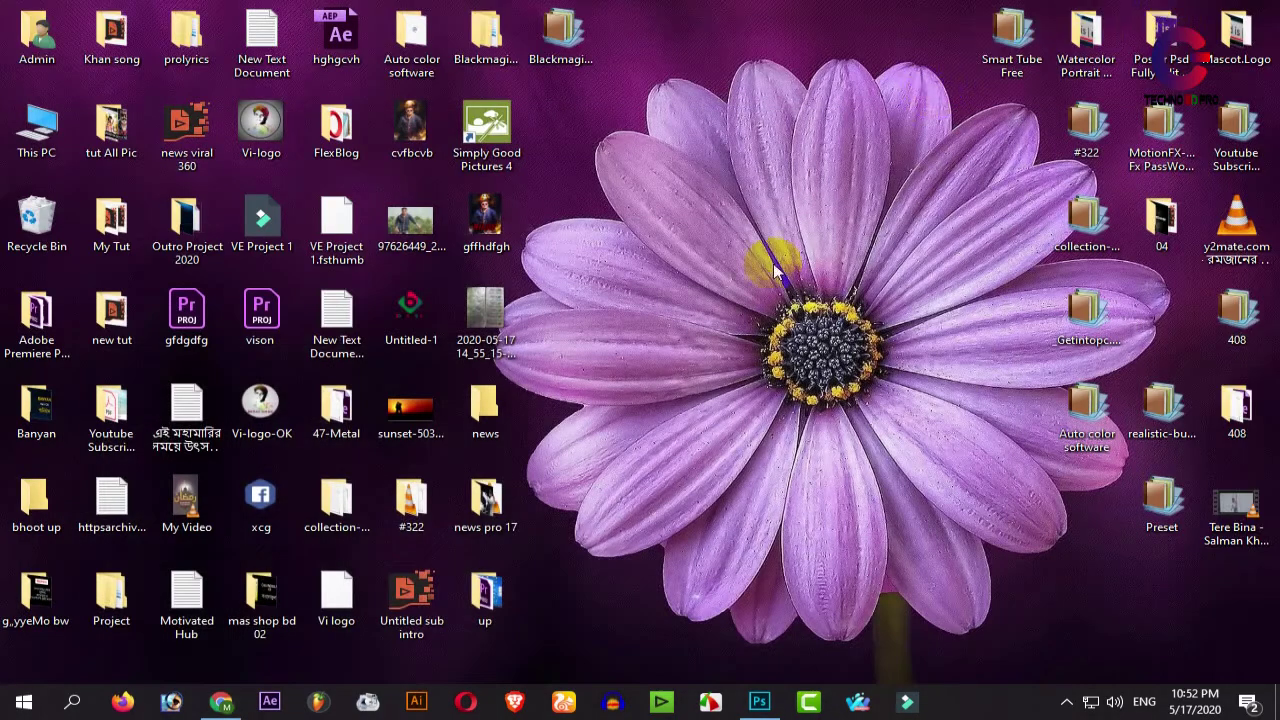
pyautogui.rightClick(788, 176)
pyautogui.click(832, 222)
pyautogui.rightClick(793, 191)
pyautogui.rightClick(787, 229)
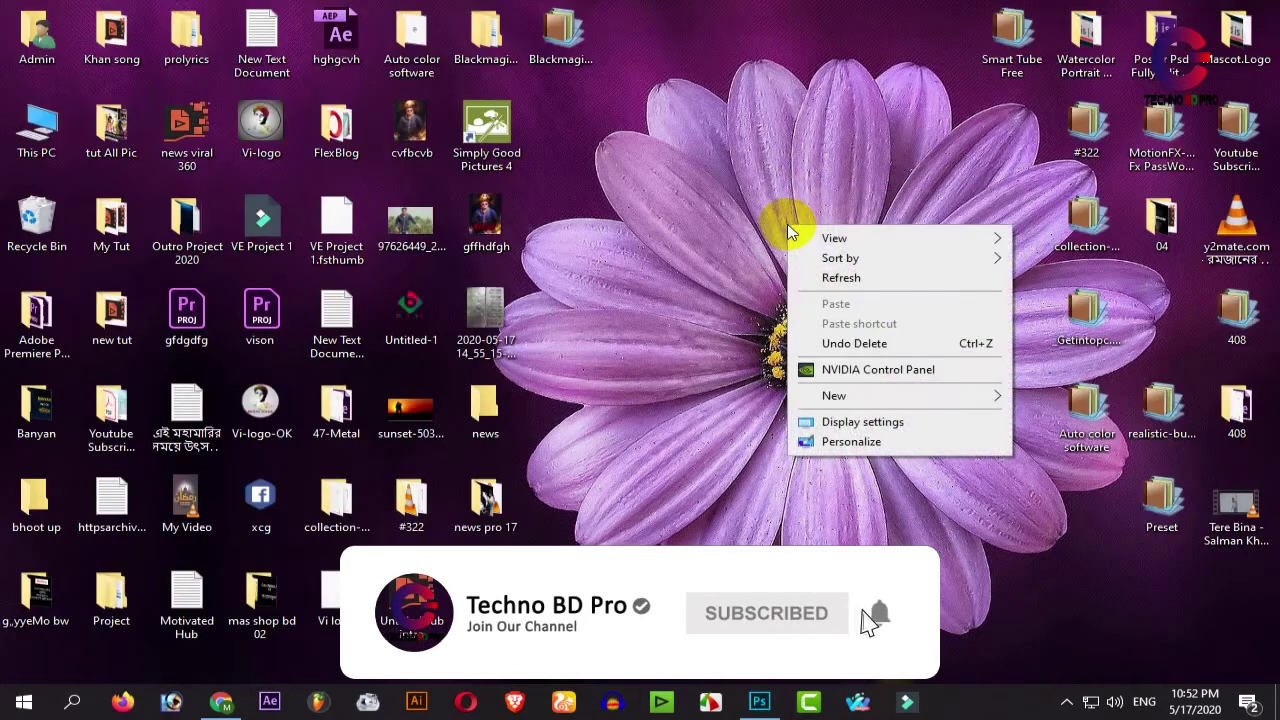
pyautogui.click(835, 286)
pyautogui.rightClick(745, 232)
pyautogui.click(805, 288)
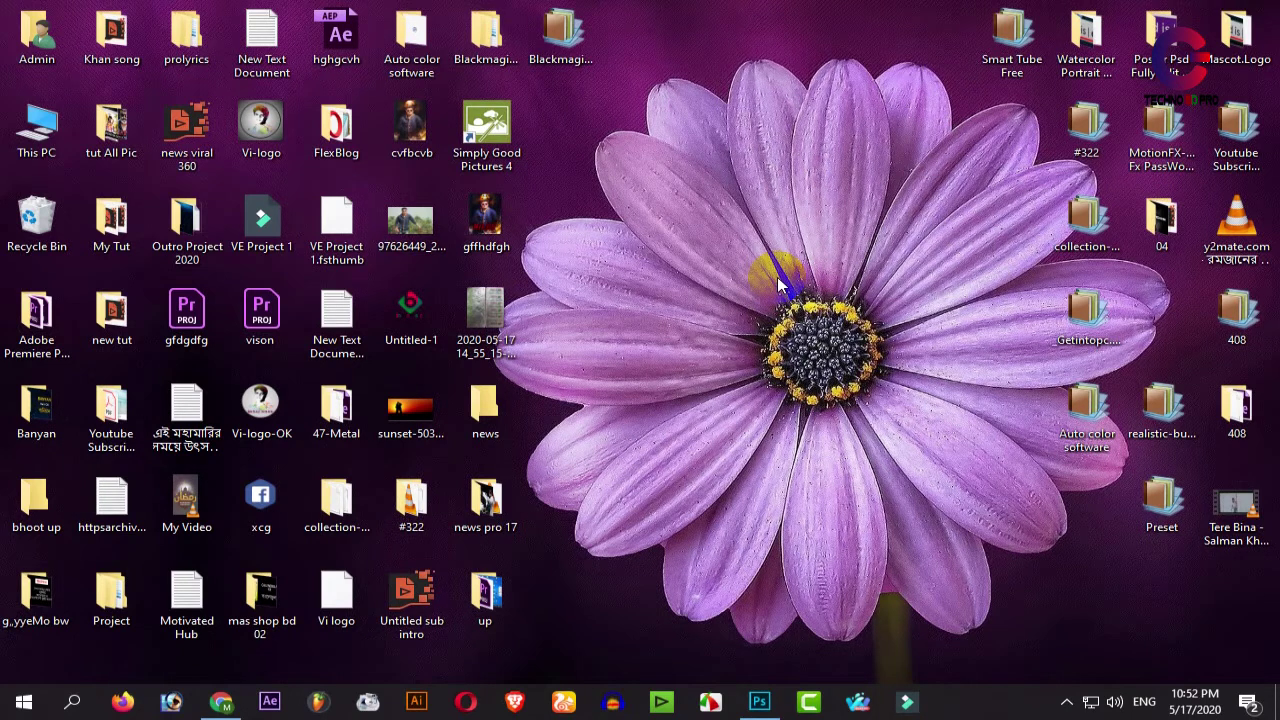
pyautogui.rightClick(715, 162)
pyautogui.click(792, 215)
pyautogui.rightClick(687, 174)
pyautogui.click(776, 232)
pyautogui.rightClick(571, 167)
pyautogui.click(651, 225)
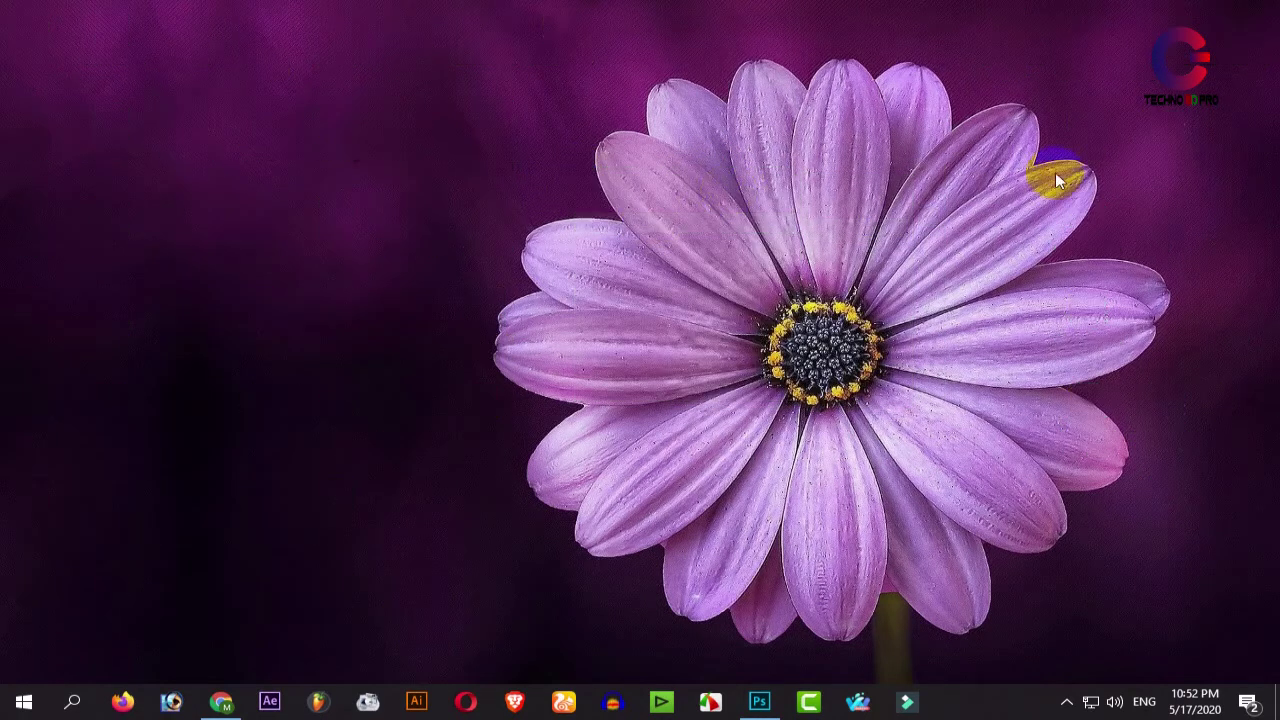
# - Extract the Smart Tube Free archive into its own folder on the desktop and refresh the desktop
pyautogui.rightClick(1005, 40)
pyautogui.click(1070, 90)
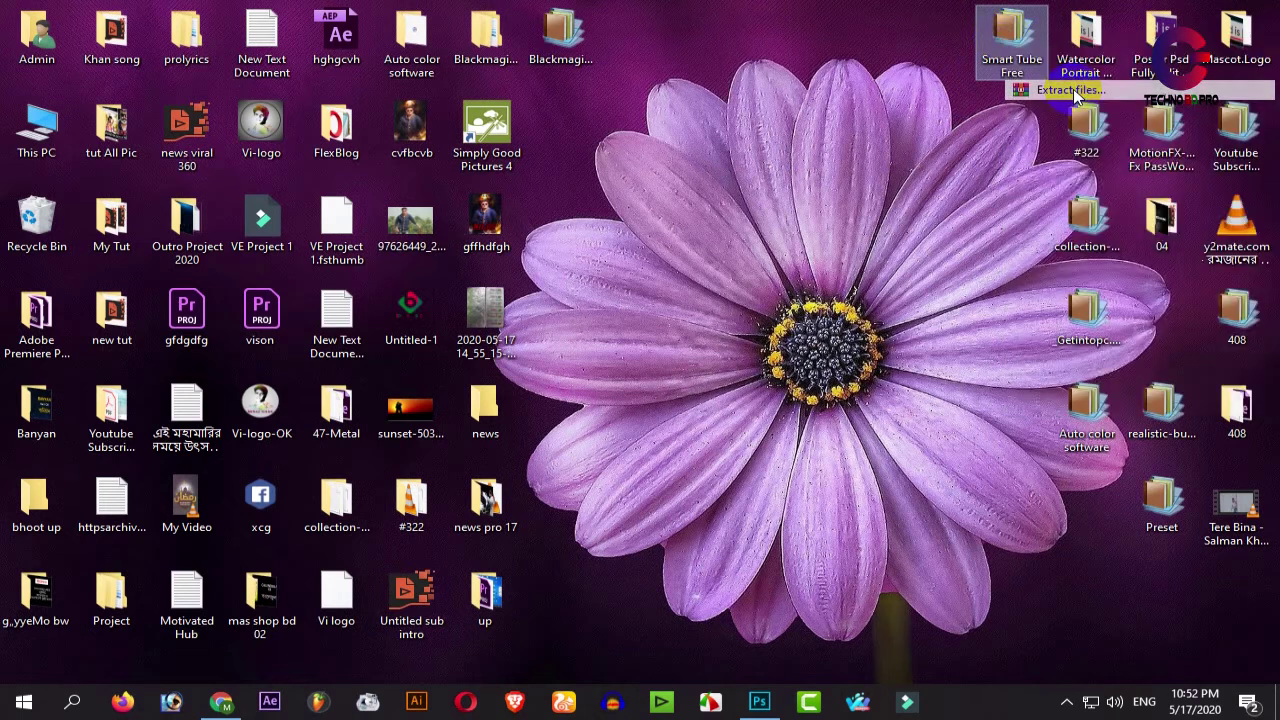
pyautogui.click(709, 536)
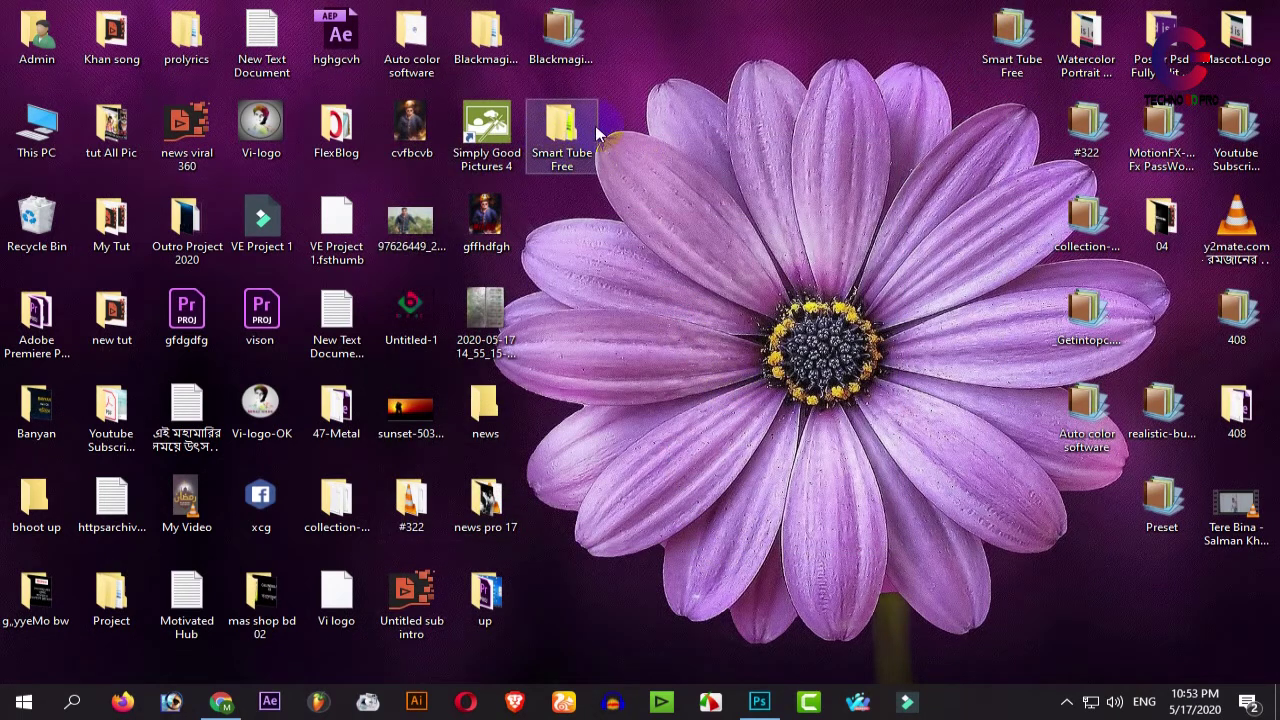
pyautogui.rightClick(600, 241)
pyautogui.click(660, 300)
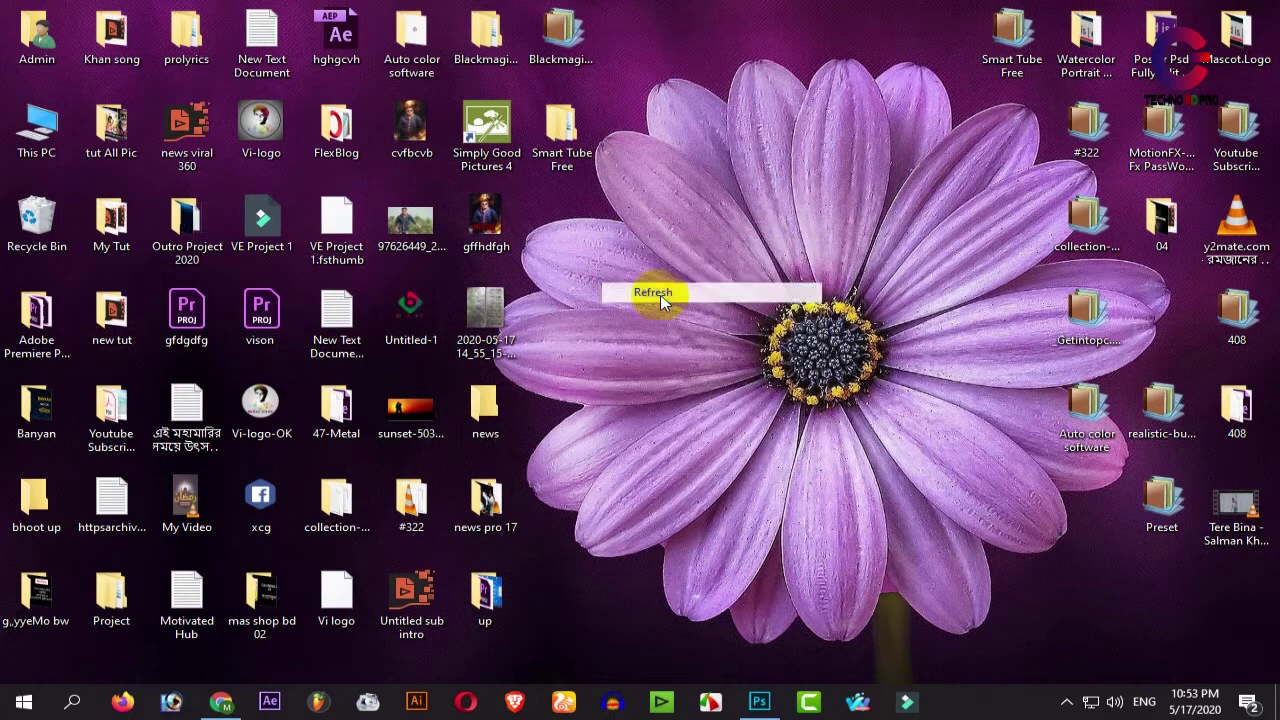
# - Switch back to the Blogger dashboard in the browser and open the backup and restore options for the blog's theme
pyautogui.click(221, 702)
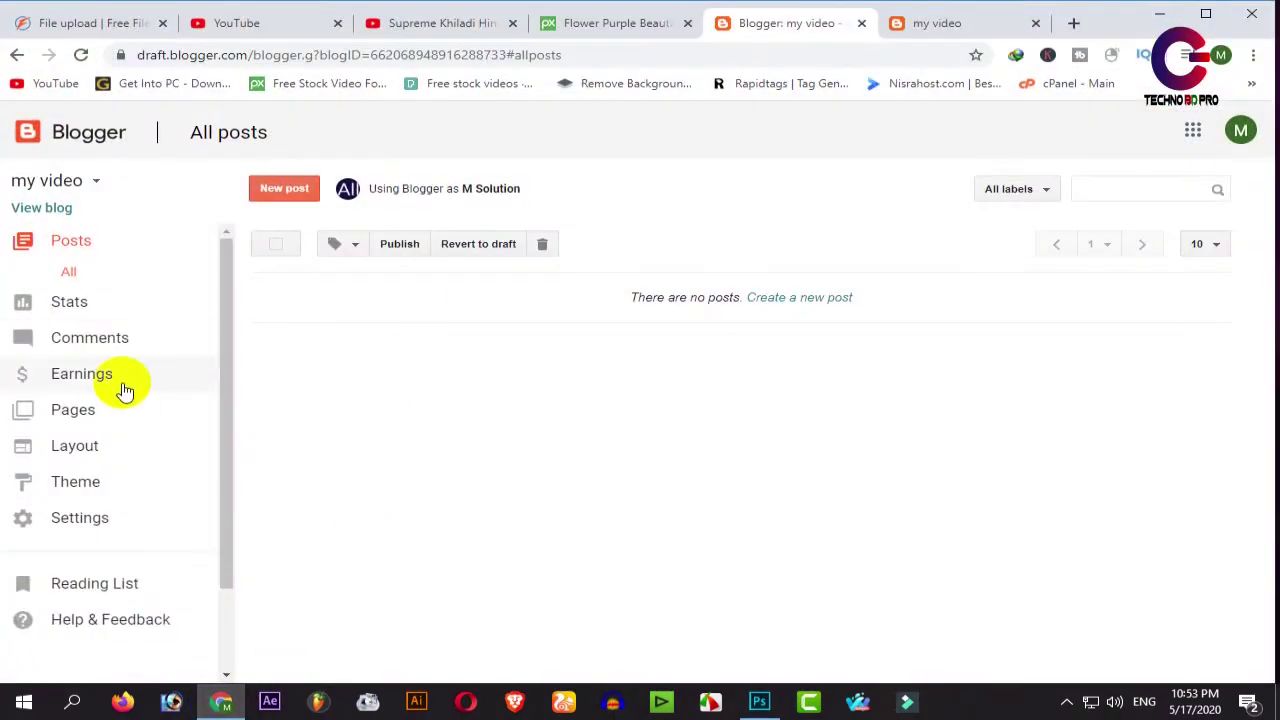
pyautogui.click(74, 482)
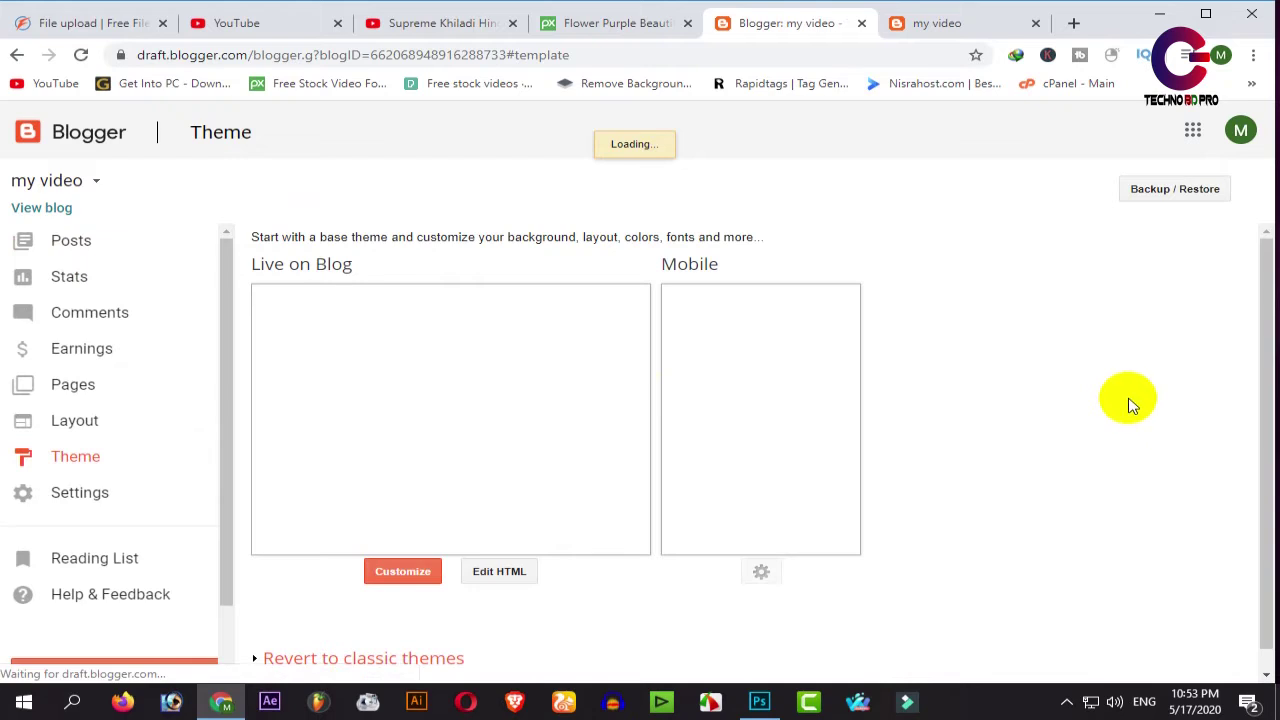
pyautogui.click(1167, 192)
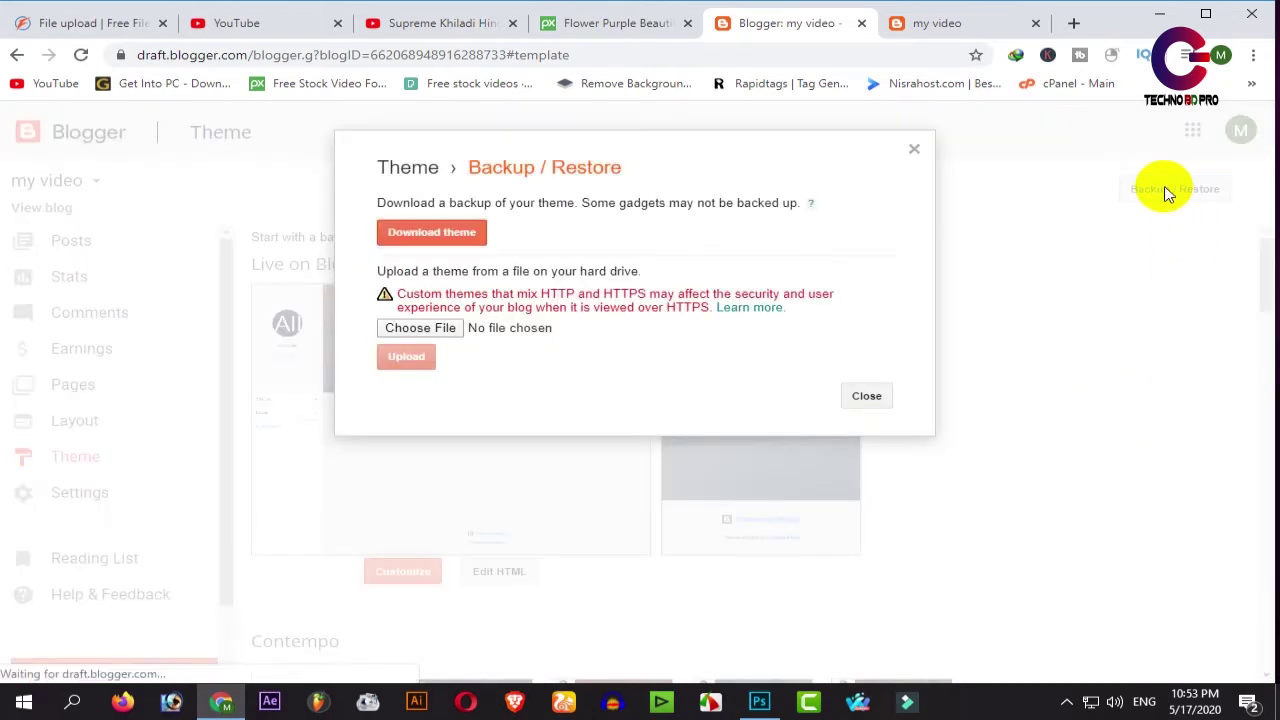
# - Upload Smart Tube Free.xml from the Template folder inside the desktop's Smart Tube Free folder as the blog's theme
pyautogui.click(427, 328)
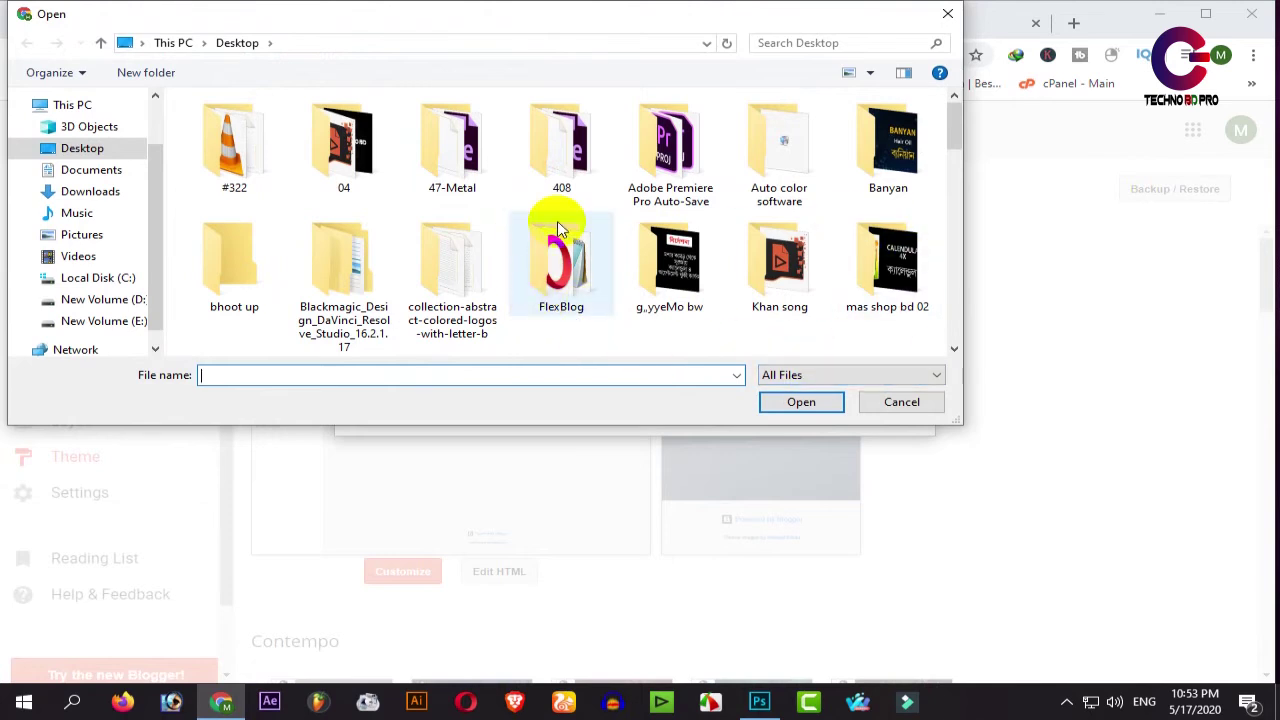
pyautogui.scroll(-1, 557, 228)
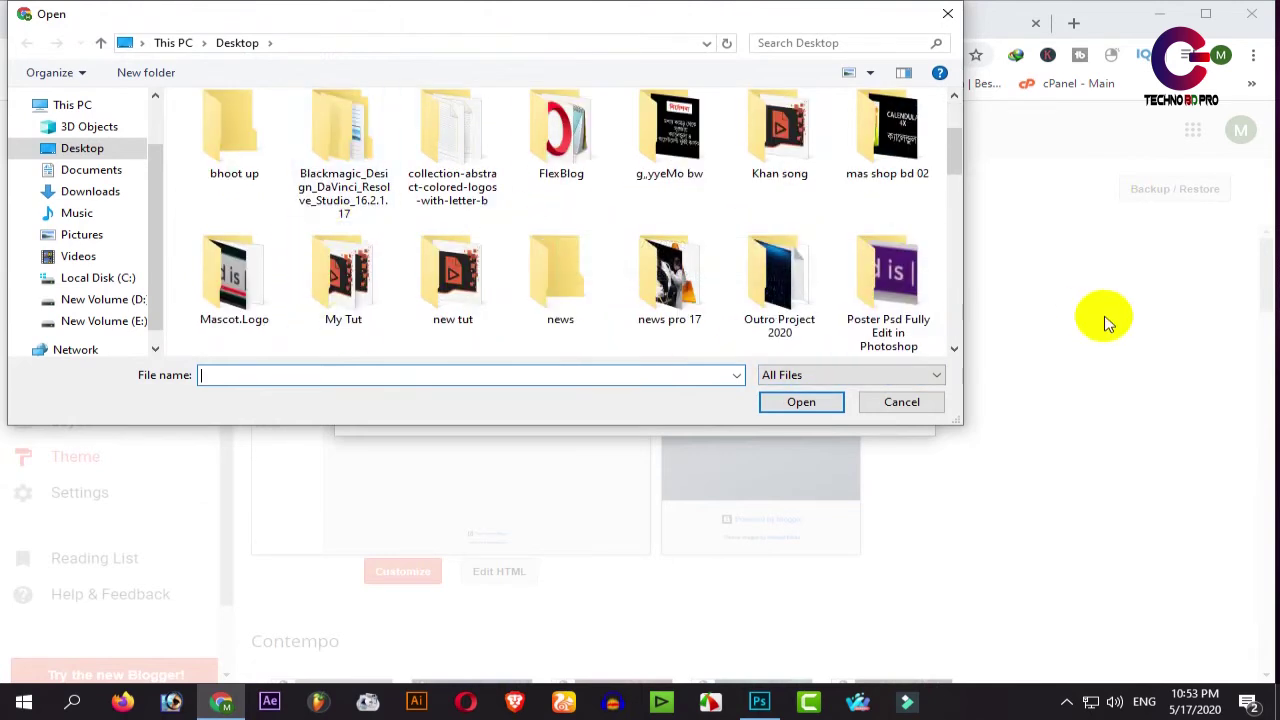
pyautogui.scroll(-1, 596, 250)
pyautogui.scroll(-1, 596, 250)
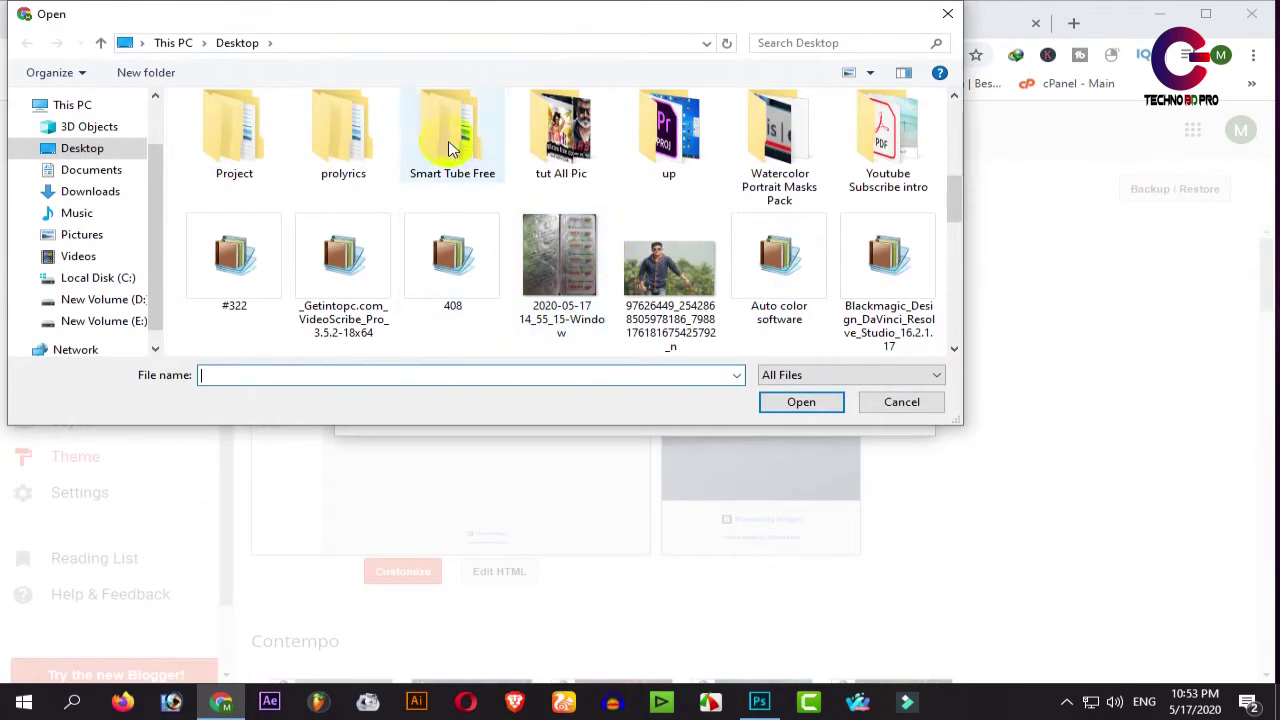
pyautogui.doubleClick(486, 188)
pyautogui.doubleClick(245, 126)
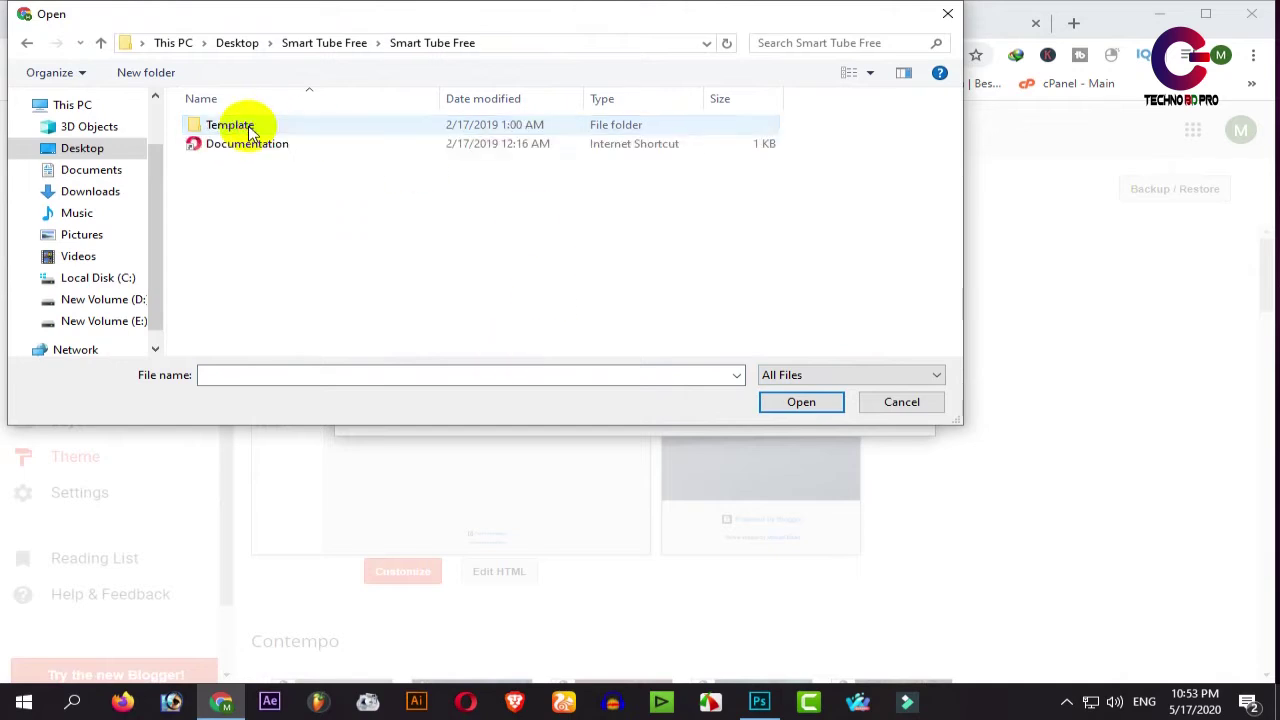
pyautogui.click(255, 128)
pyautogui.doubleClick(255, 128)
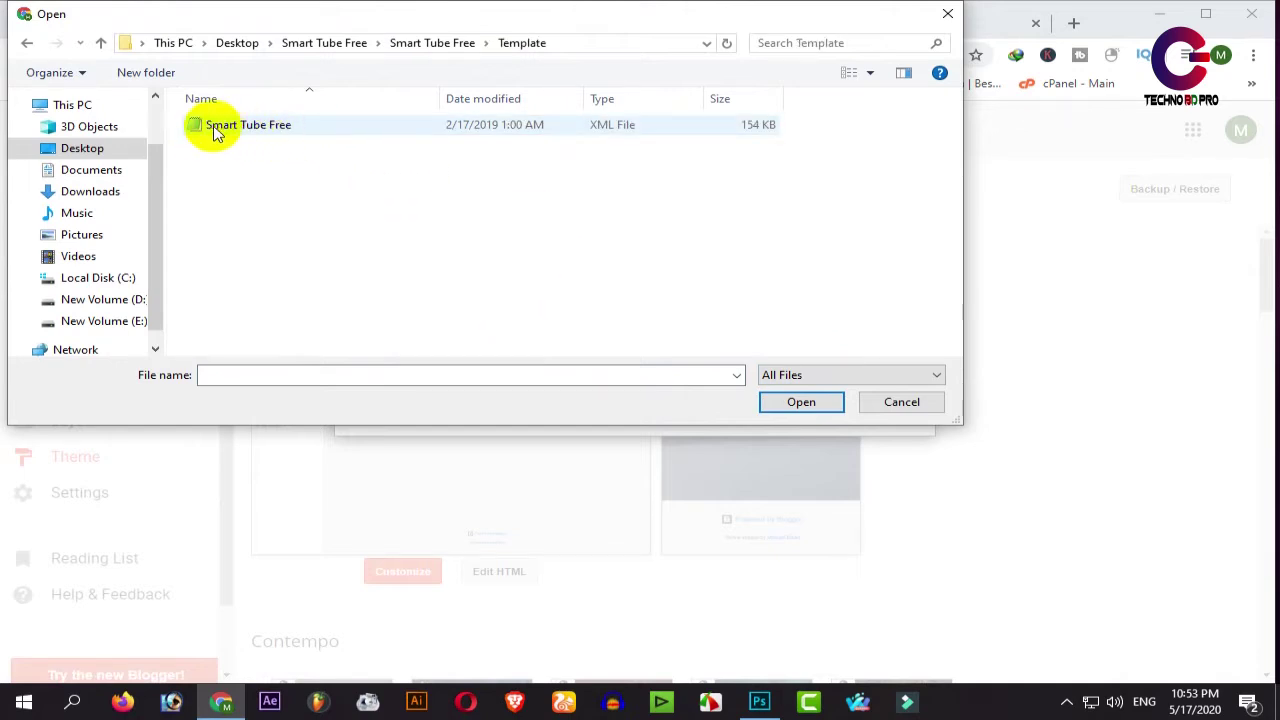
pyautogui.click(313, 135)
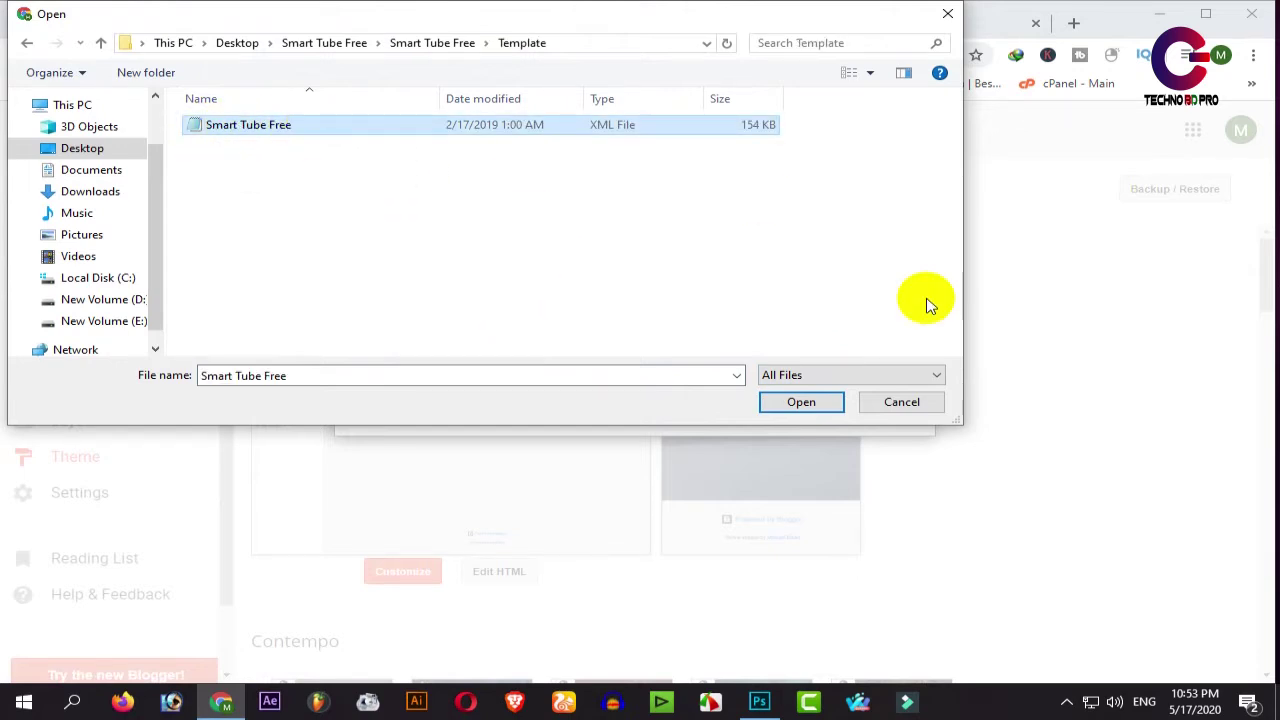
pyautogui.click(778, 402)
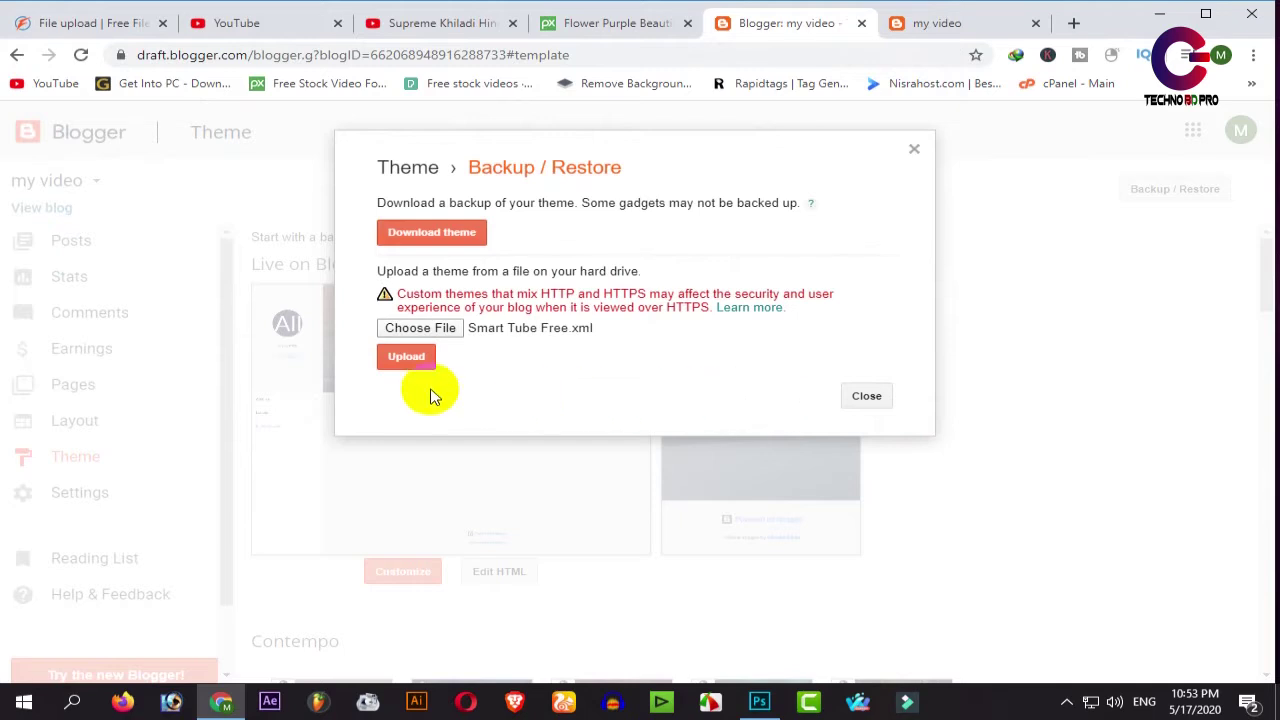
pyautogui.click(408, 362)
pyautogui.click(412, 362)
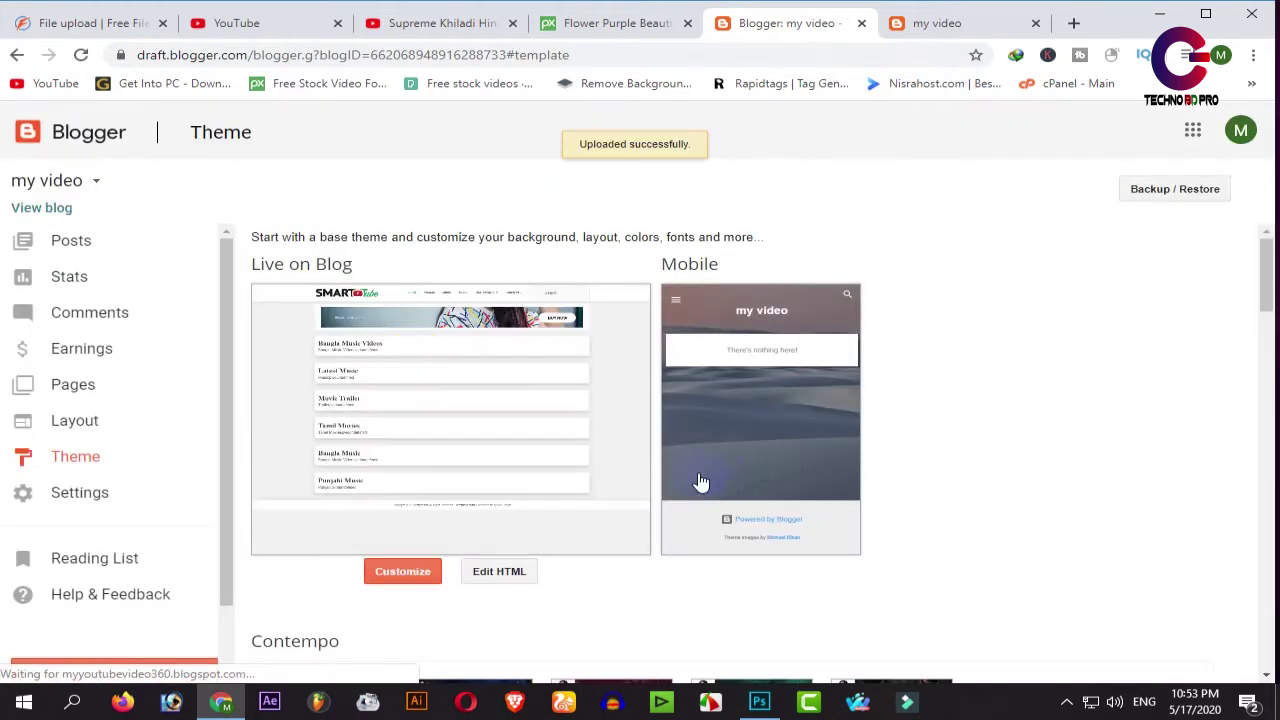
# - Reload the live blog and examine the new theme's section headings from Bangla Music to Bangla Music Videos
pyautogui.click(950, 23)
pyautogui.click(81, 55)
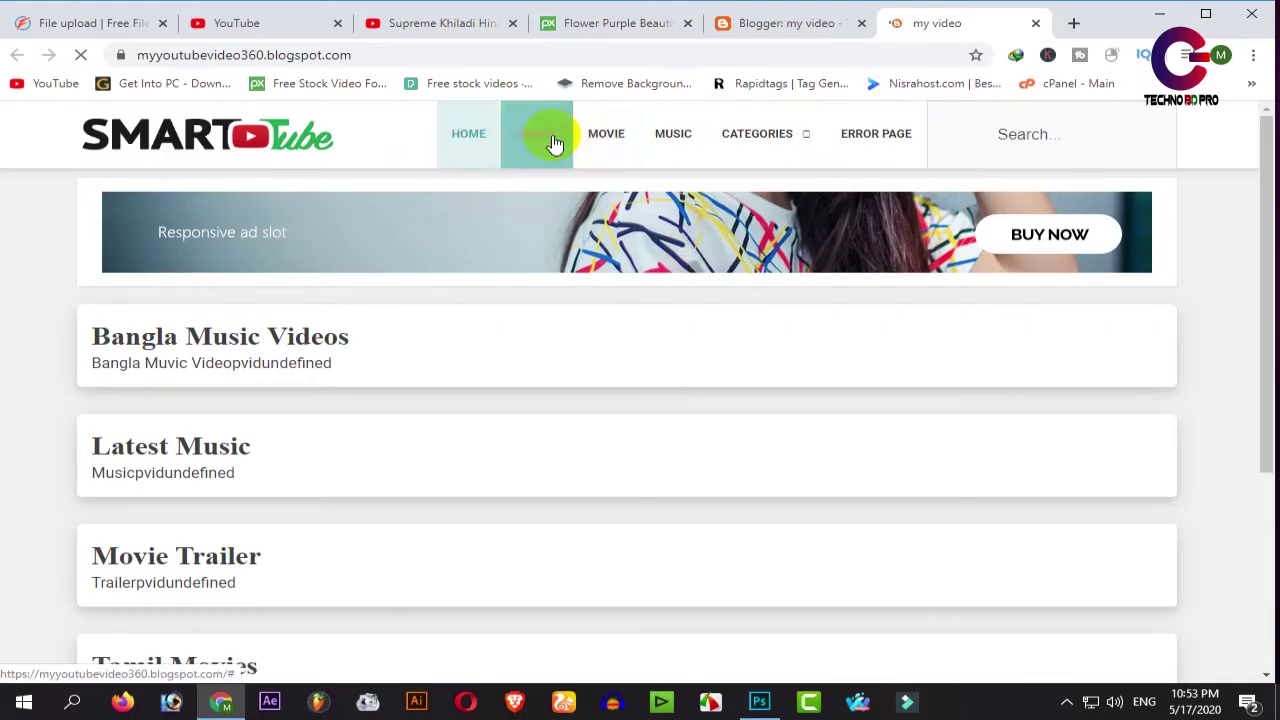
pyautogui.scroll(-5, 500, 350)
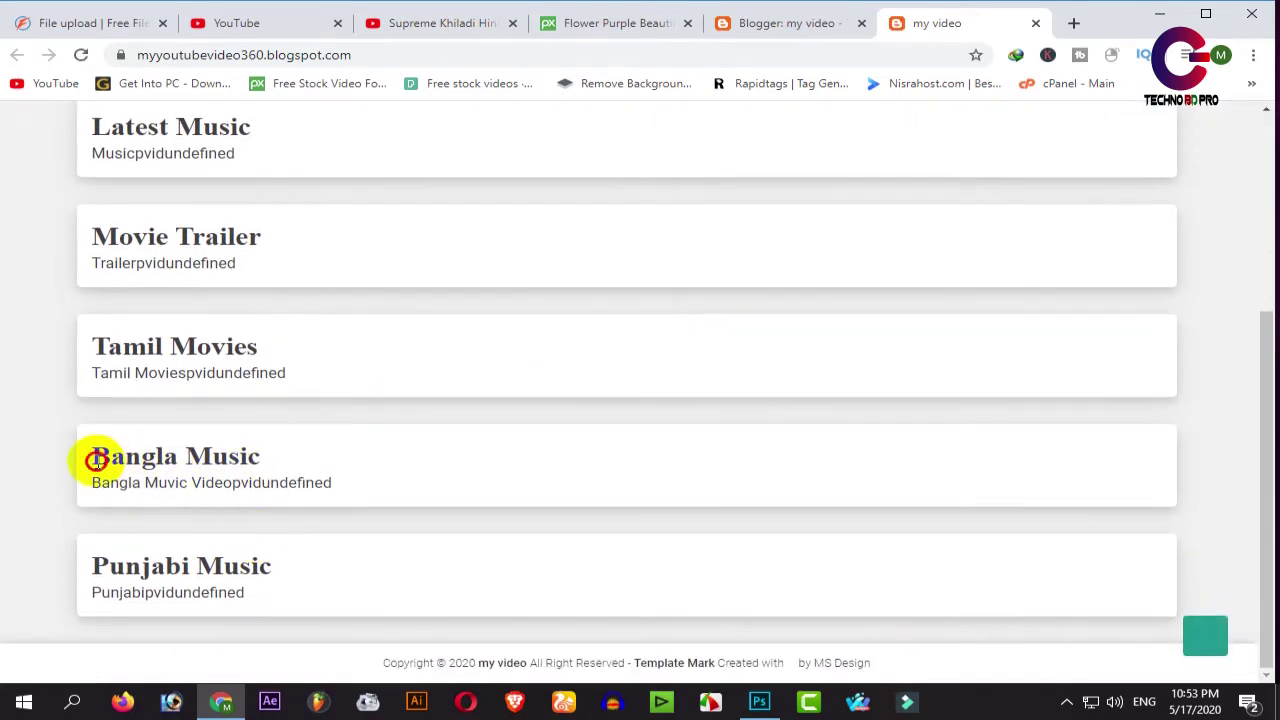
pyautogui.moveTo(95, 460); pyautogui.dragTo(262, 458)
pyautogui.moveTo(92, 345); pyautogui.dragTo(255, 345)
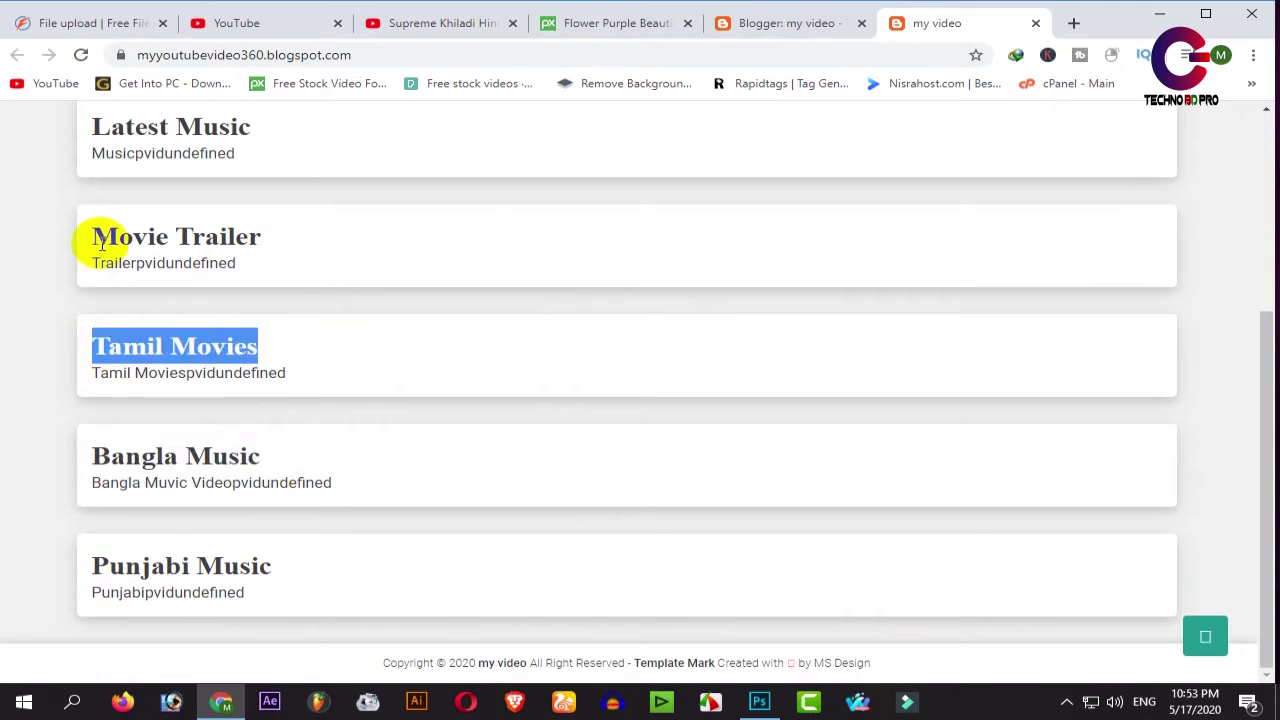
pyautogui.moveTo(100, 240); pyautogui.dragTo(257, 248)
pyautogui.scroll(2, 129, 186)
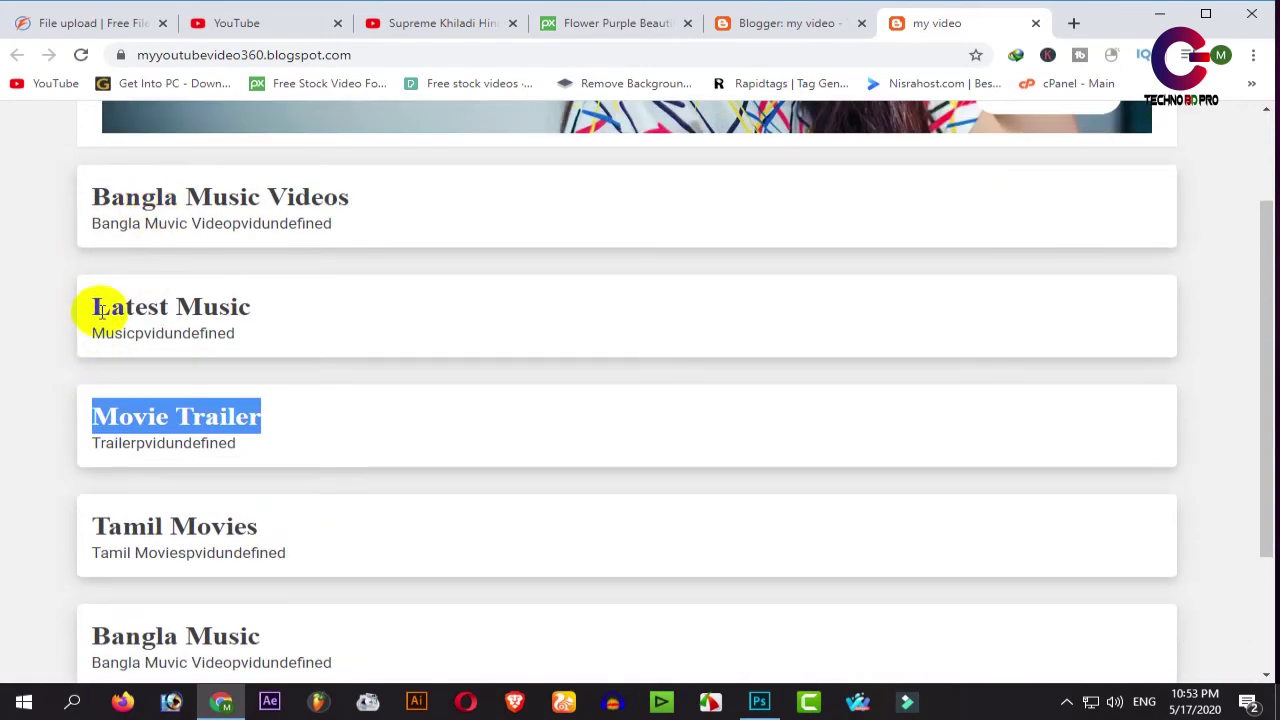
pyautogui.moveTo(95, 308); pyautogui.dragTo(374, 323)
pyautogui.moveTo(97, 194); pyautogui.dragTo(414, 200)
pyautogui.click(316, 199)
pyautogui.moveTo(91, 200); pyautogui.dragTo(418, 207)
pyautogui.click(418, 207)
# - Examine the copyright footer of the live blog and return to the header
pyautogui.scroll(-2, 357, 320)
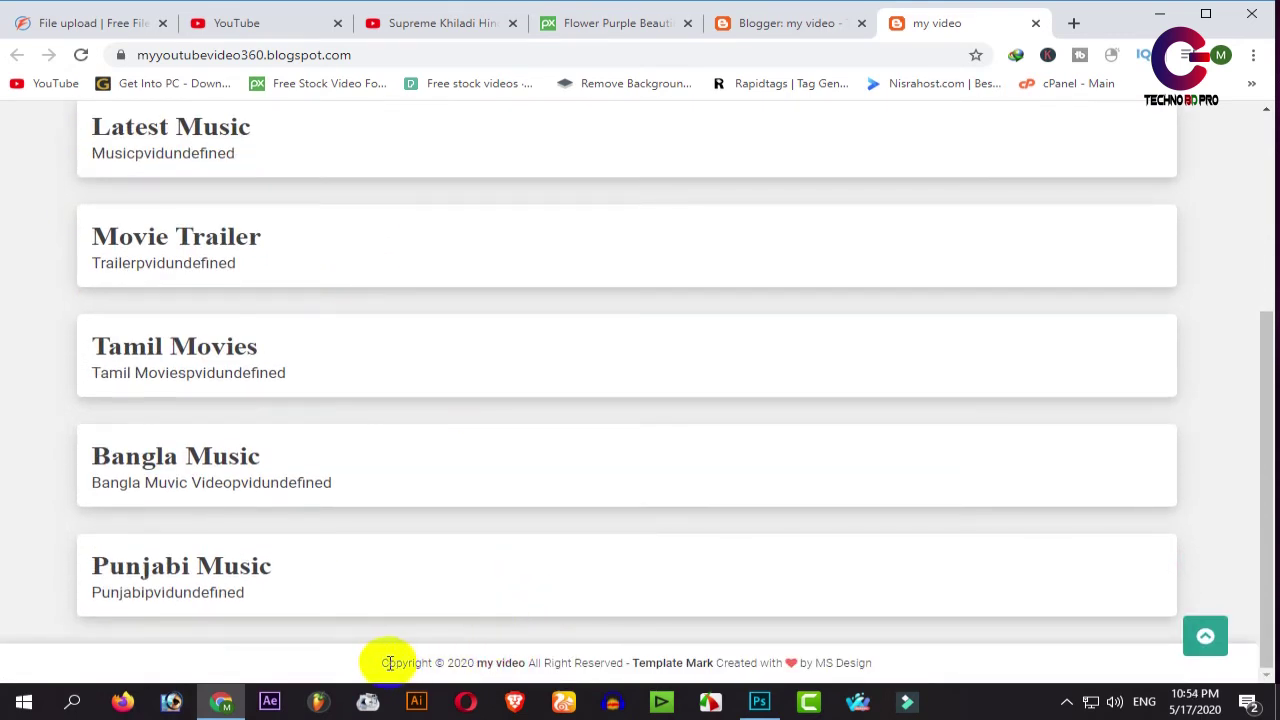
pyautogui.moveTo(383, 662); pyautogui.dragTo(963, 666)
pyautogui.click(640, 460)
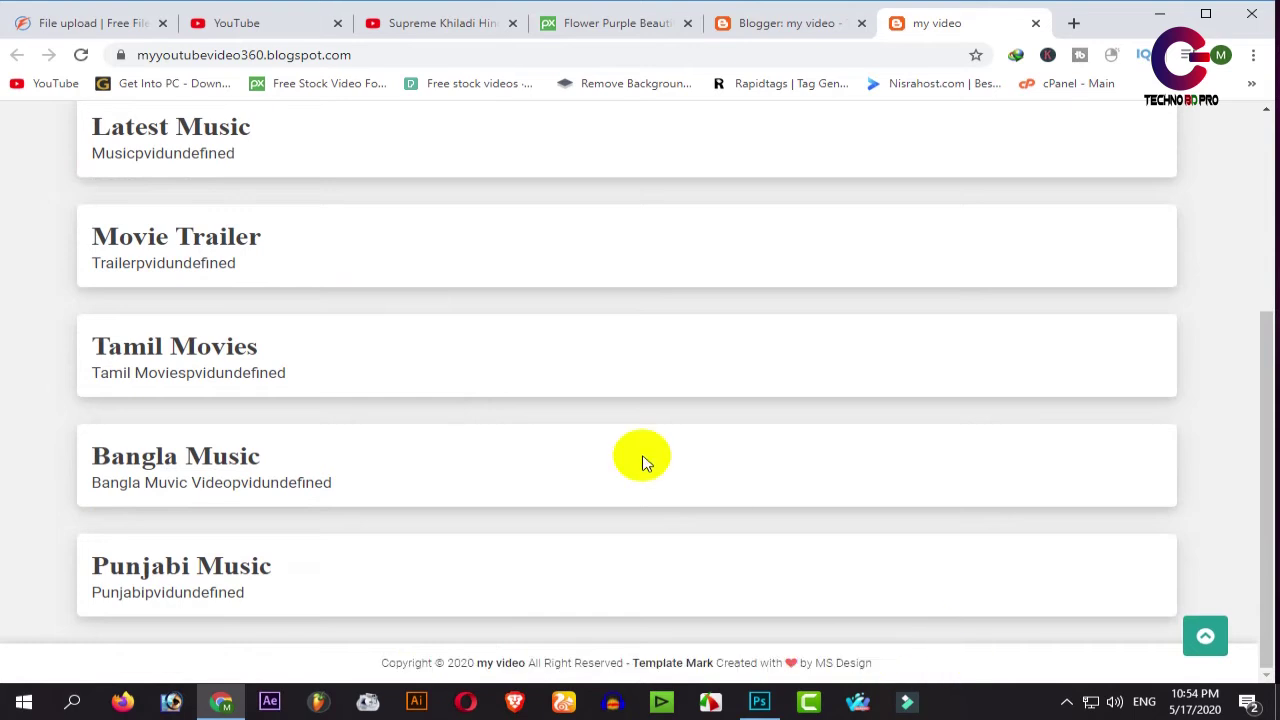
pyautogui.scroll(3, 612, 447)
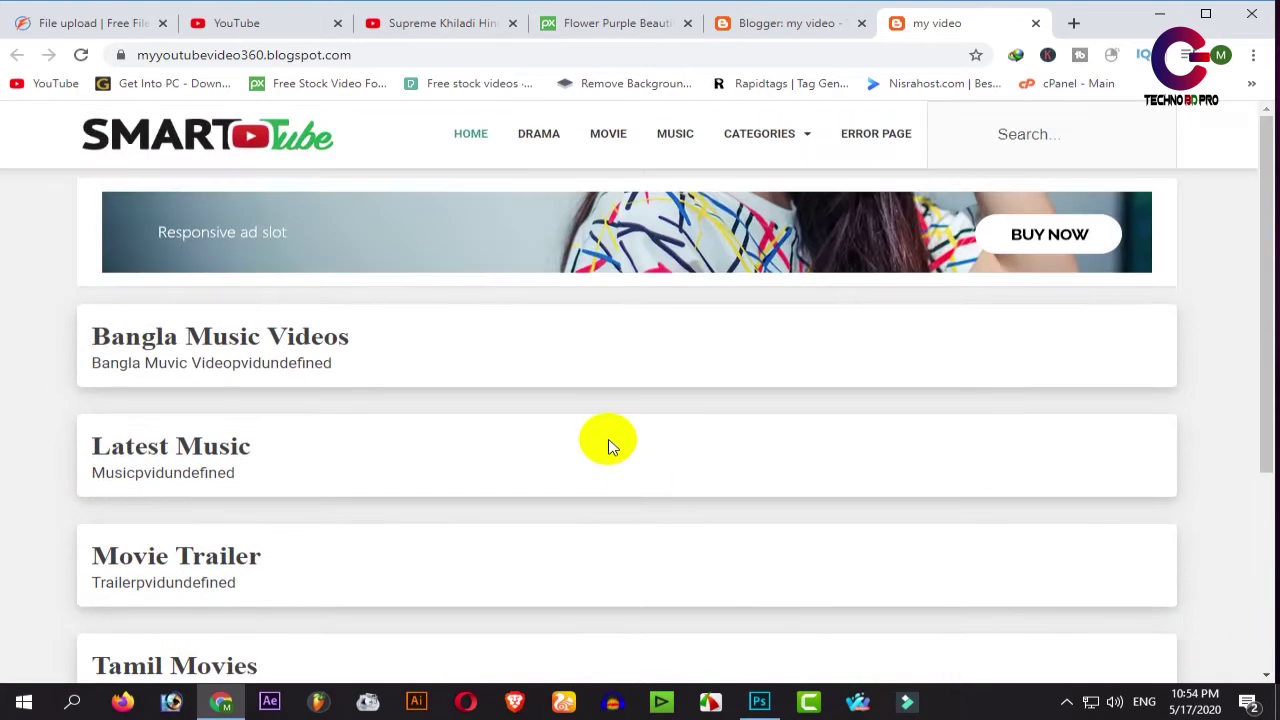
# - Save the blog's header logo to the desktop as the PNG image Smart-tube-logo and minimize the browser
pyautogui.rightClick(198, 142)
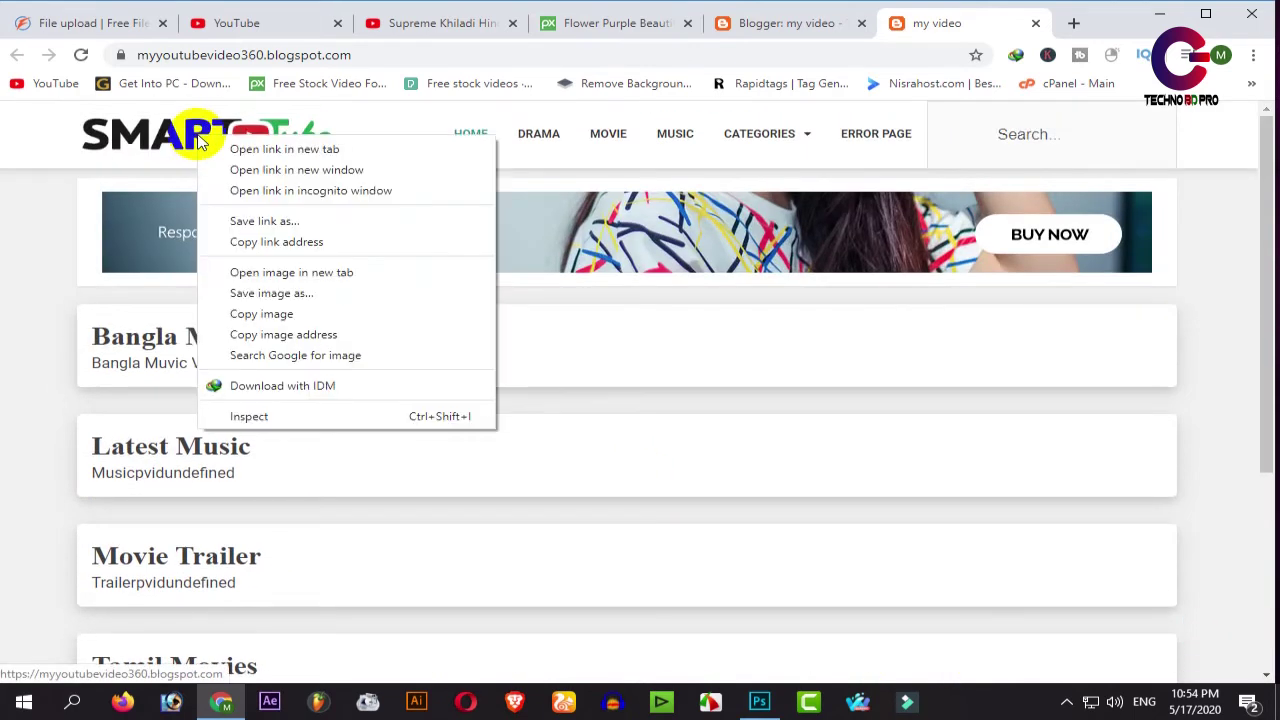
pyautogui.click(314, 295)
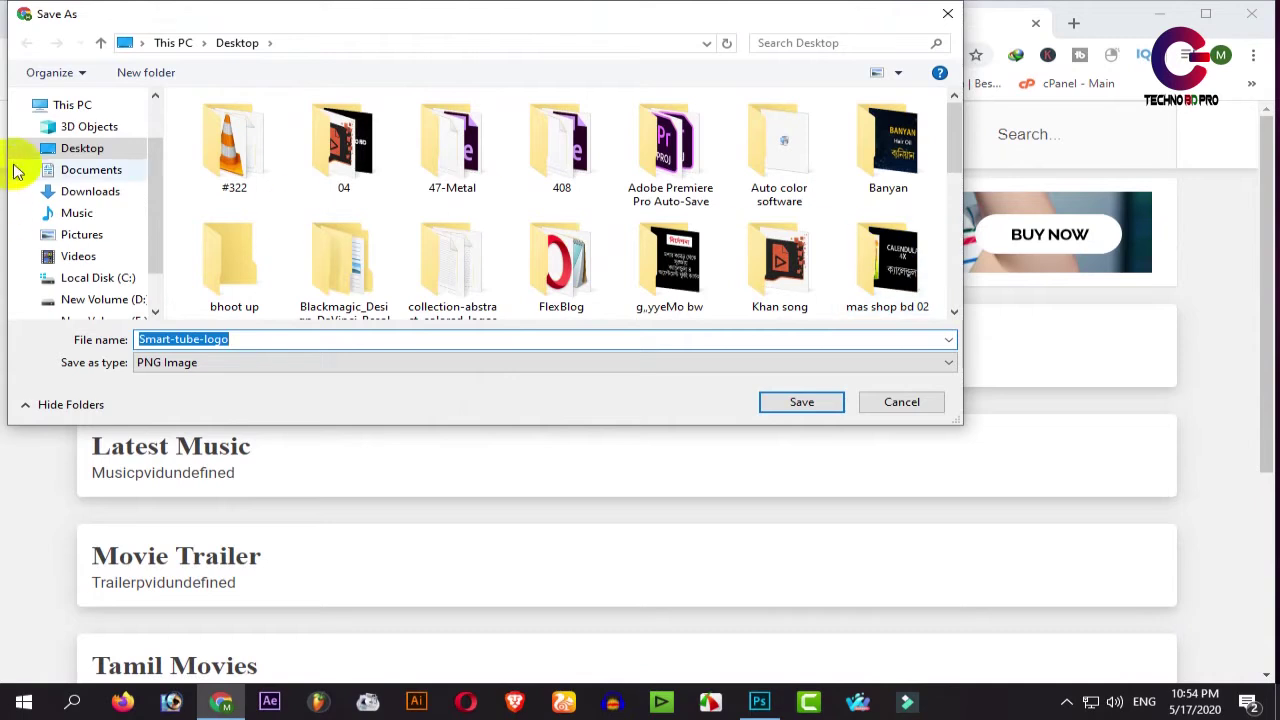
pyautogui.click(801, 403)
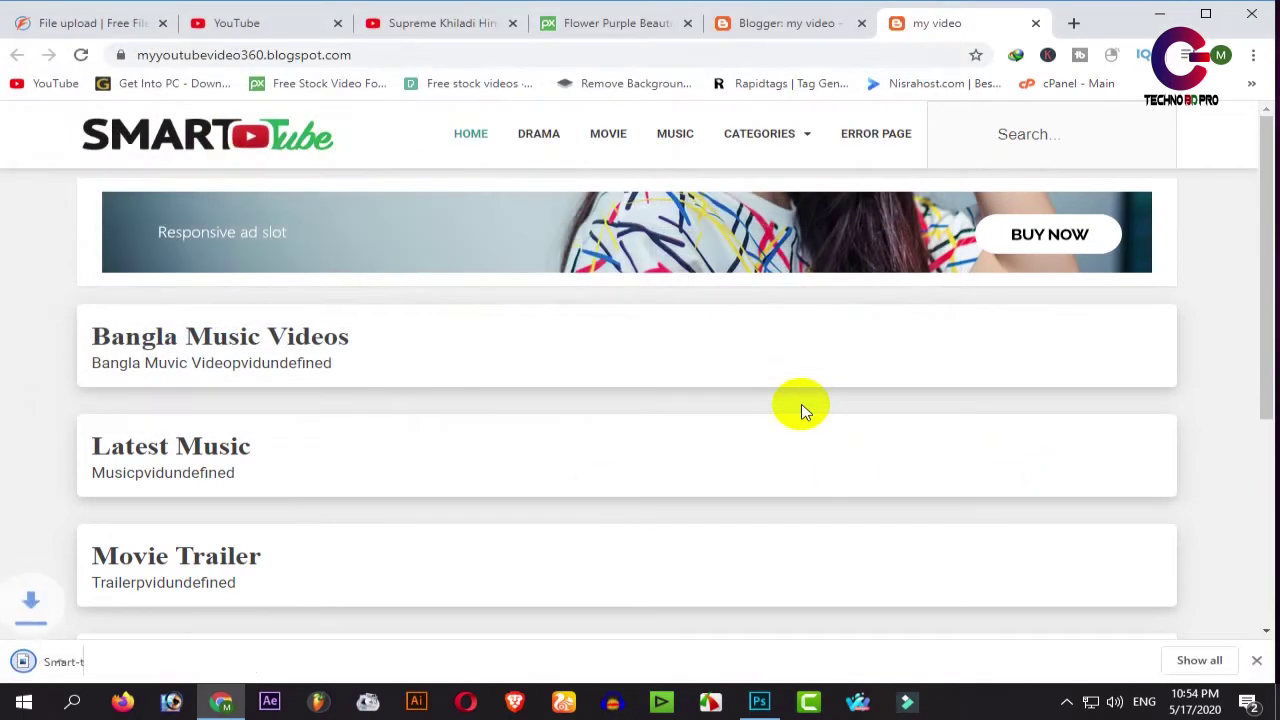
pyautogui.click(1159, 14)
pyautogui.rightClick(645, 280)
pyautogui.click(555, 238)
pyautogui.rightClick(552, 240)
pyautogui.click(940, 360)
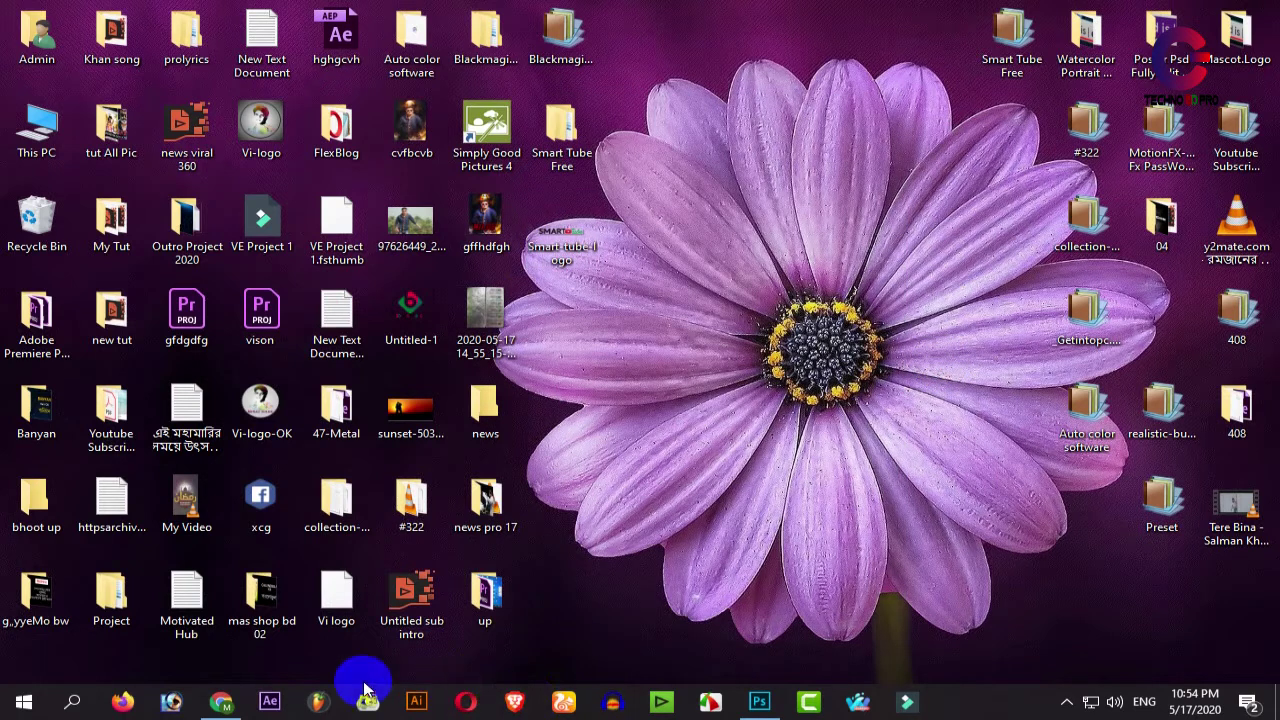
# - Launch Adobe Illustrator and start setting up a new document
pyautogui.moveTo(770, 712)
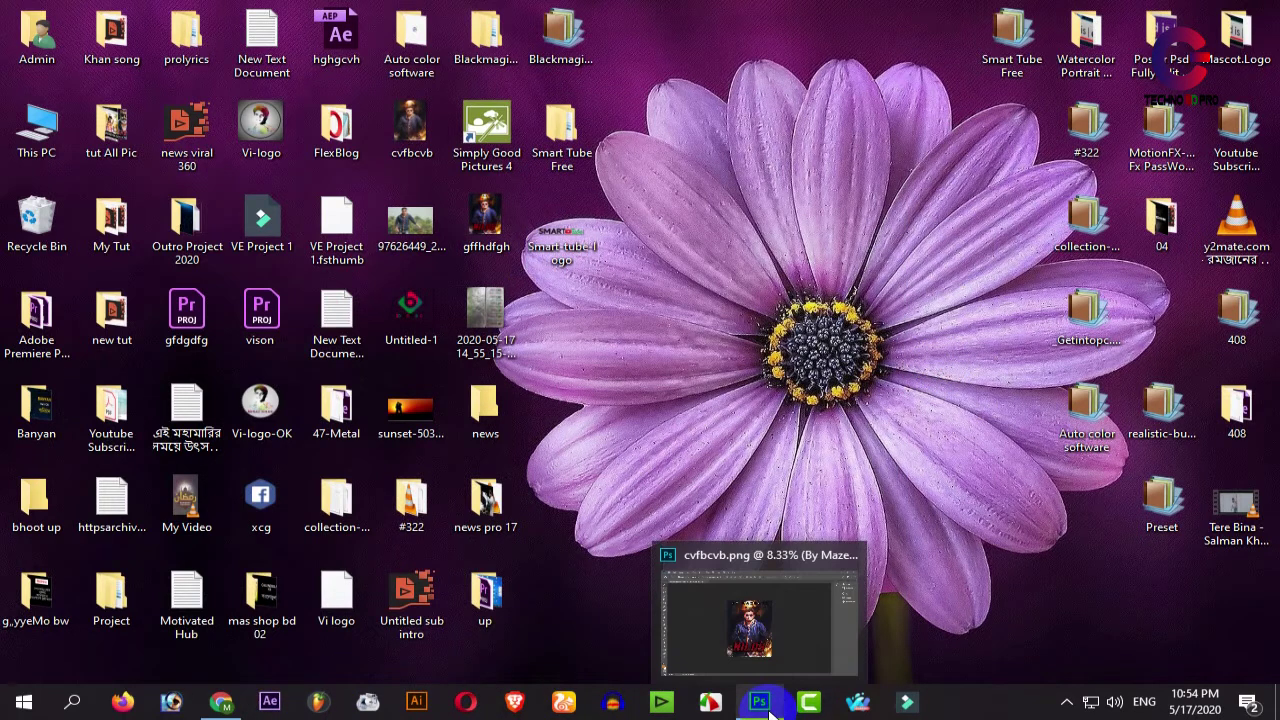
pyautogui.click(416, 704)
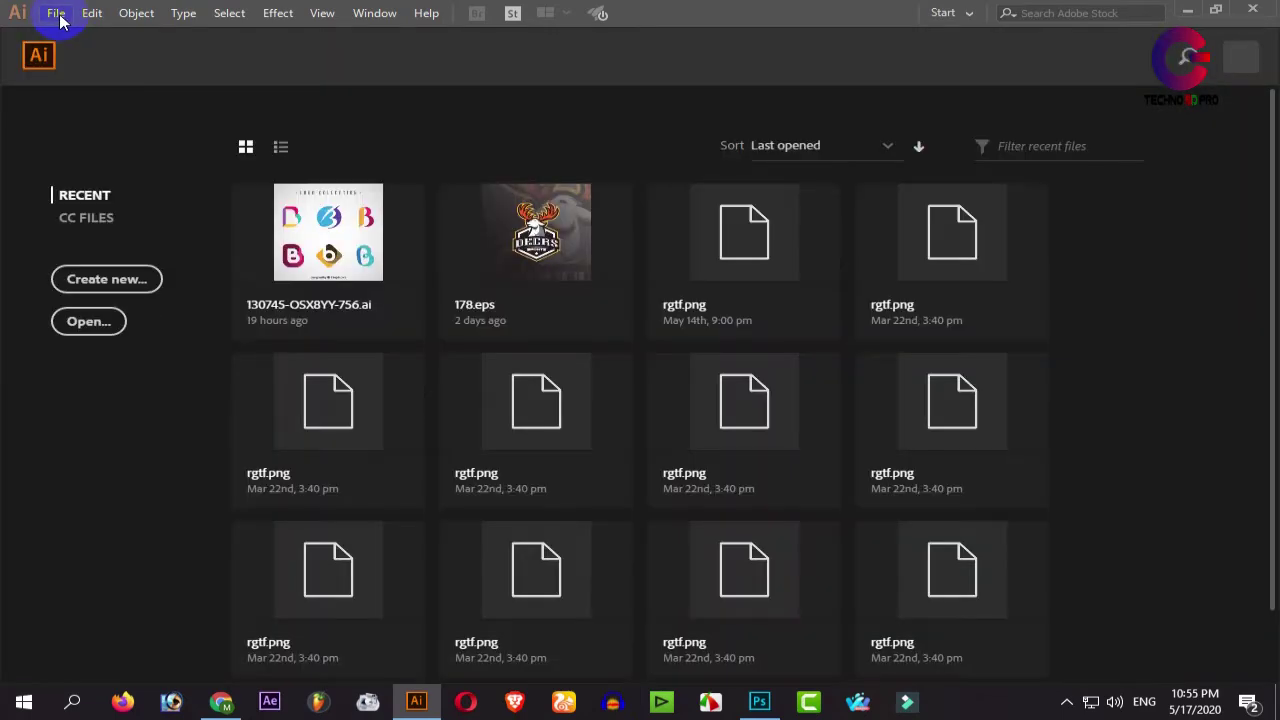
pyautogui.click(85, 285)
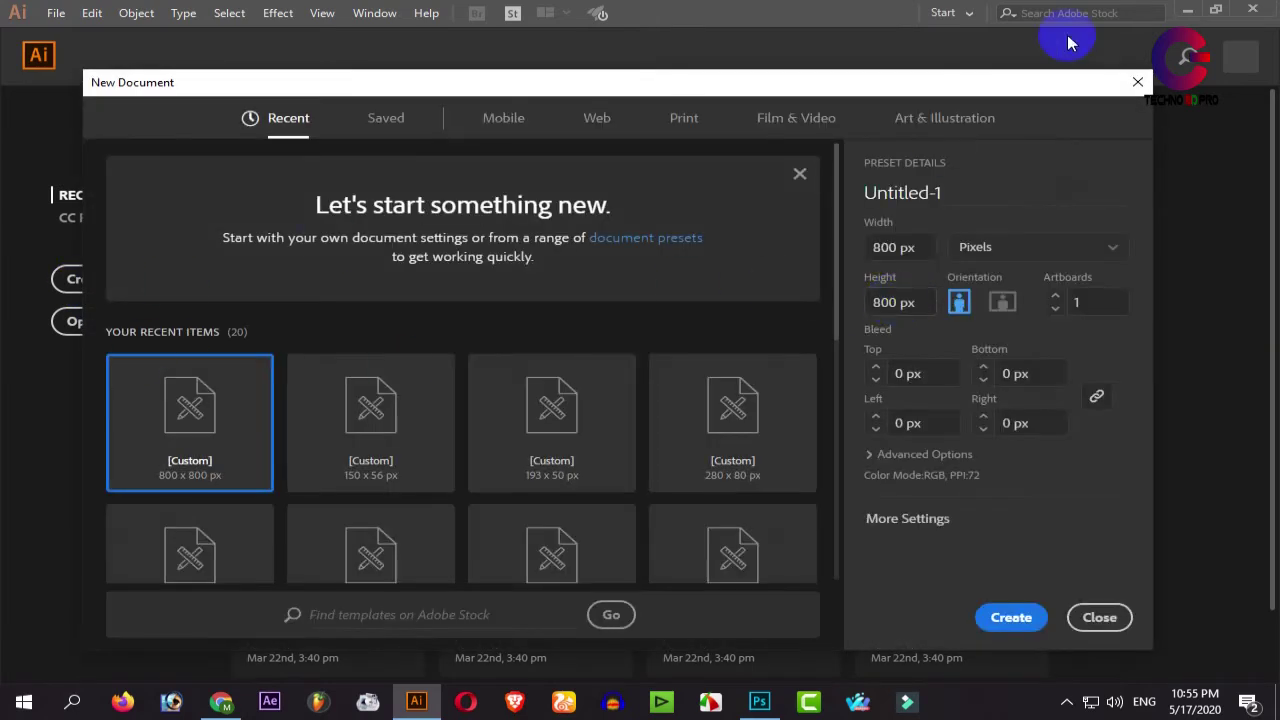
# - Show the desktop and look up the image dimensions in the detailed properties of the Smart-tube-logo file
pyautogui.rightClick(985, 702)
pyautogui.click(1050, 595)
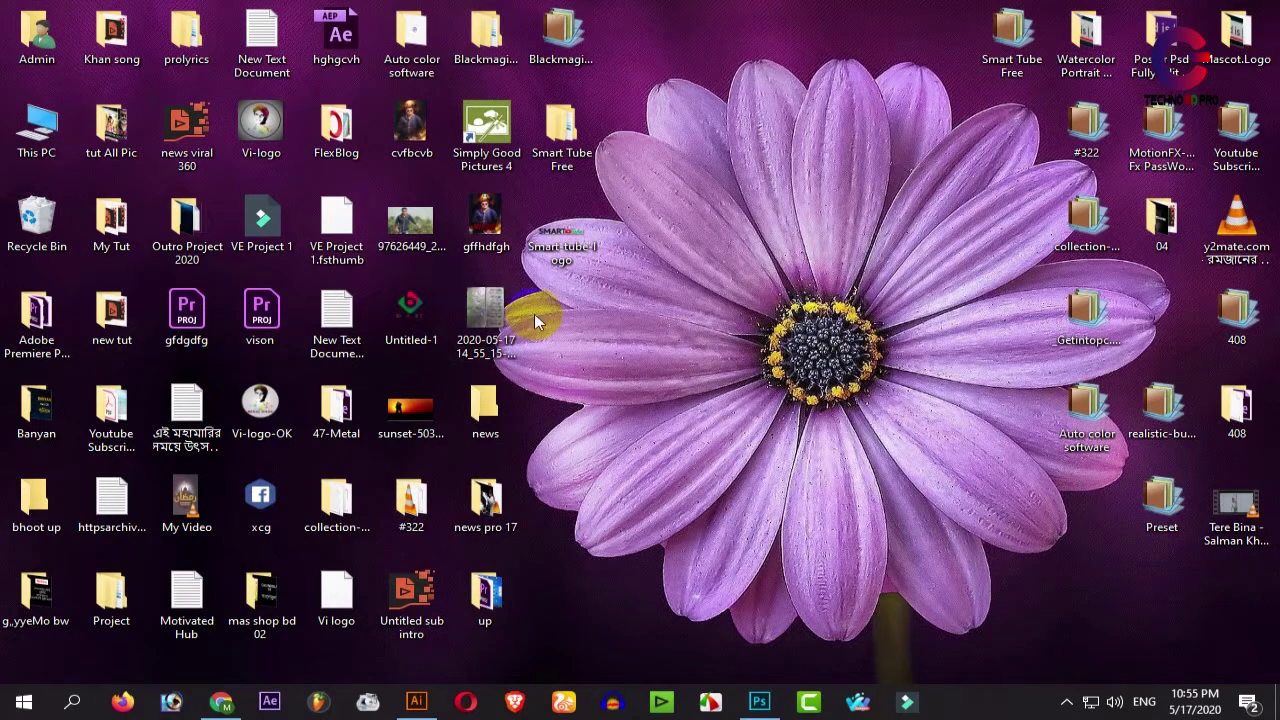
pyautogui.rightClick(545, 245)
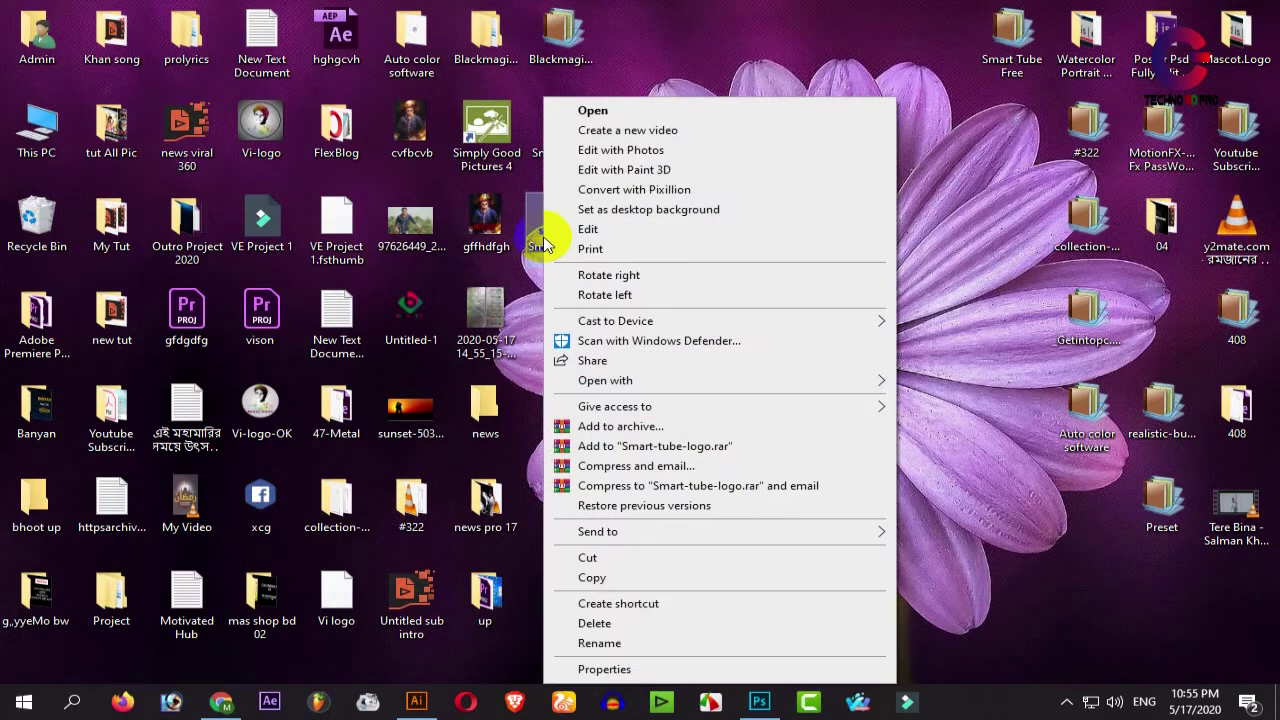
pyautogui.click(636, 672)
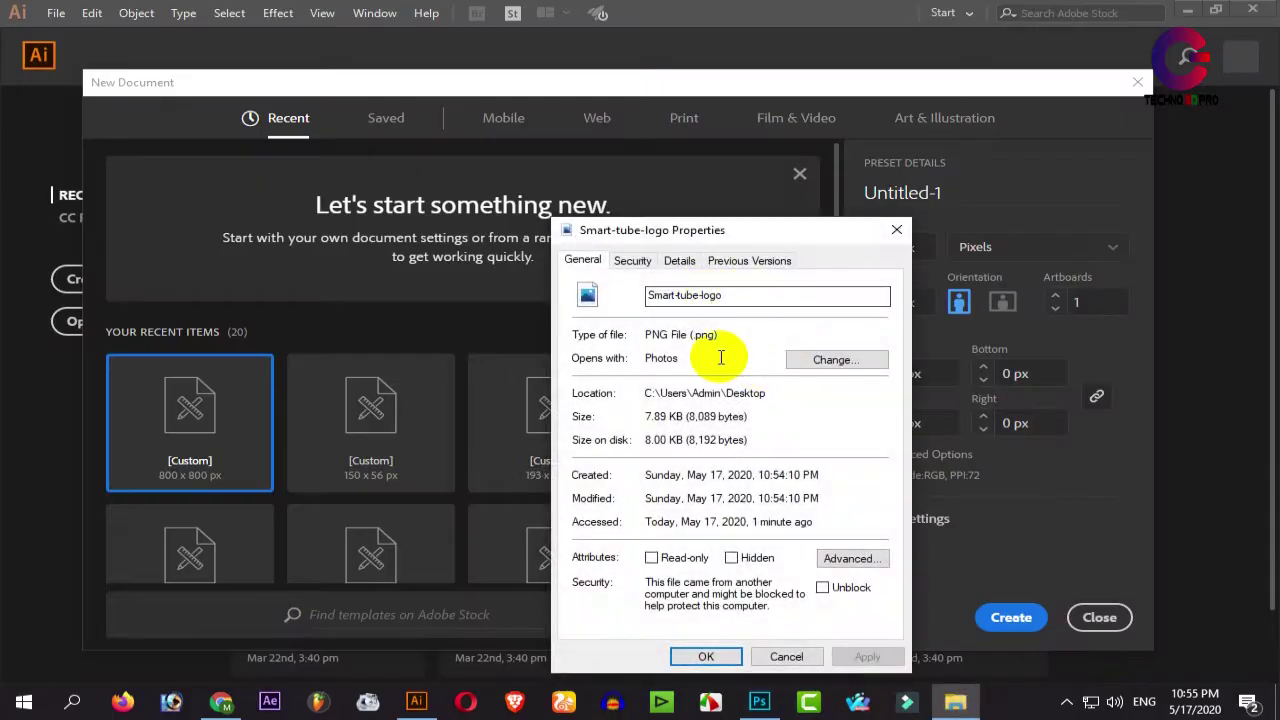
pyautogui.click(679, 260)
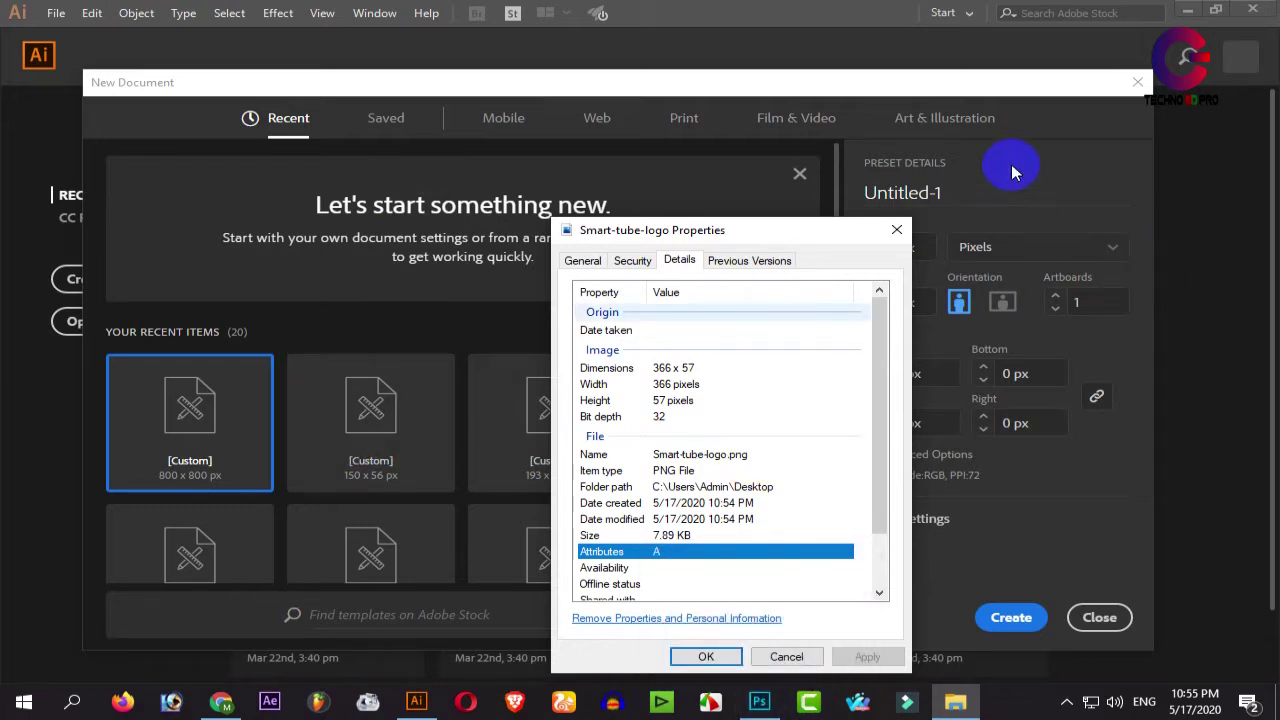
# - Move the file properties aside and create the new document with a width of 366 px and a height of 57 px
pyautogui.click(1000, 230)
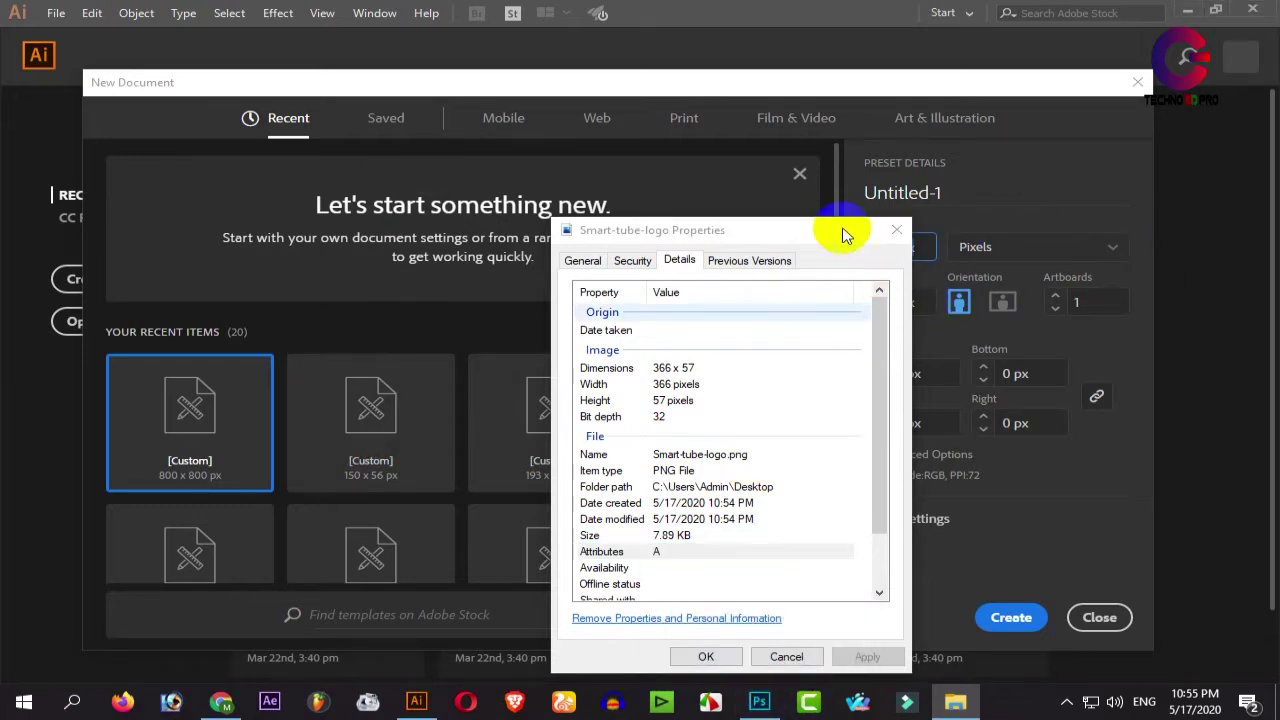
pyautogui.moveTo(840, 230); pyautogui.dragTo(384, 233)
pyautogui.doubleClick(890, 248)
pyautogui.click(697, 256)
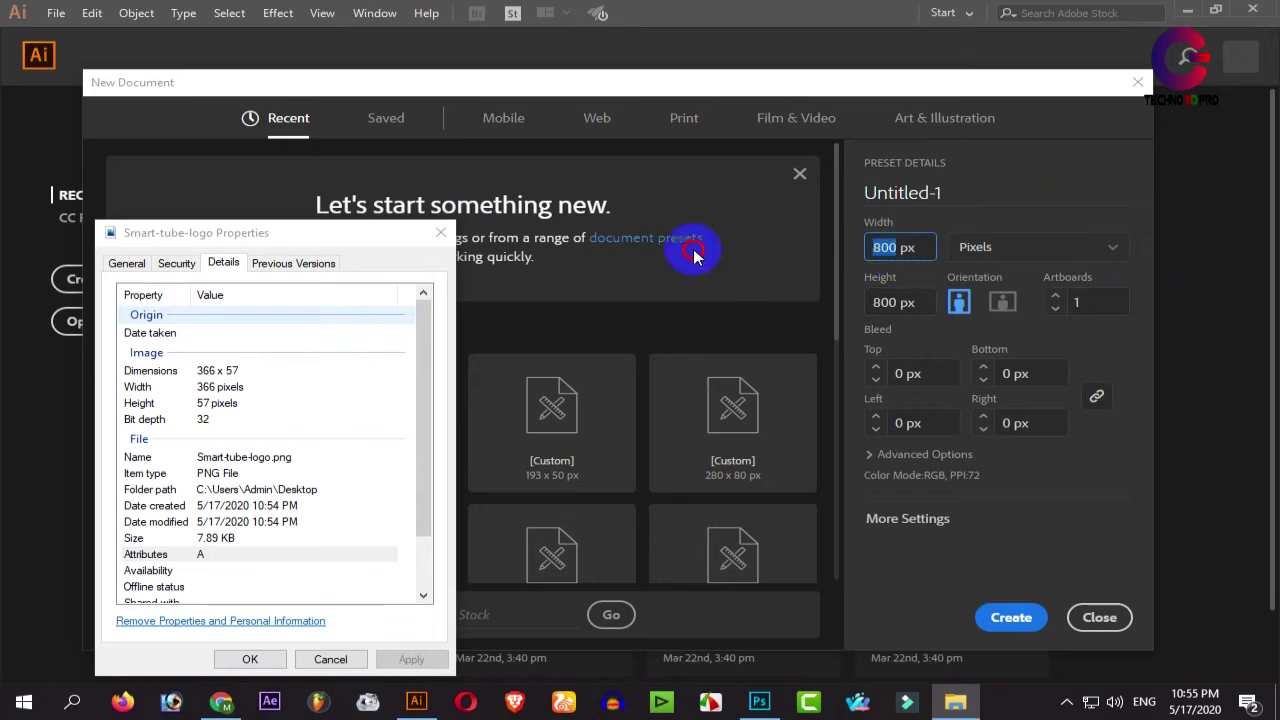
pyautogui.write('366')
pyautogui.doubleClick(890, 302)
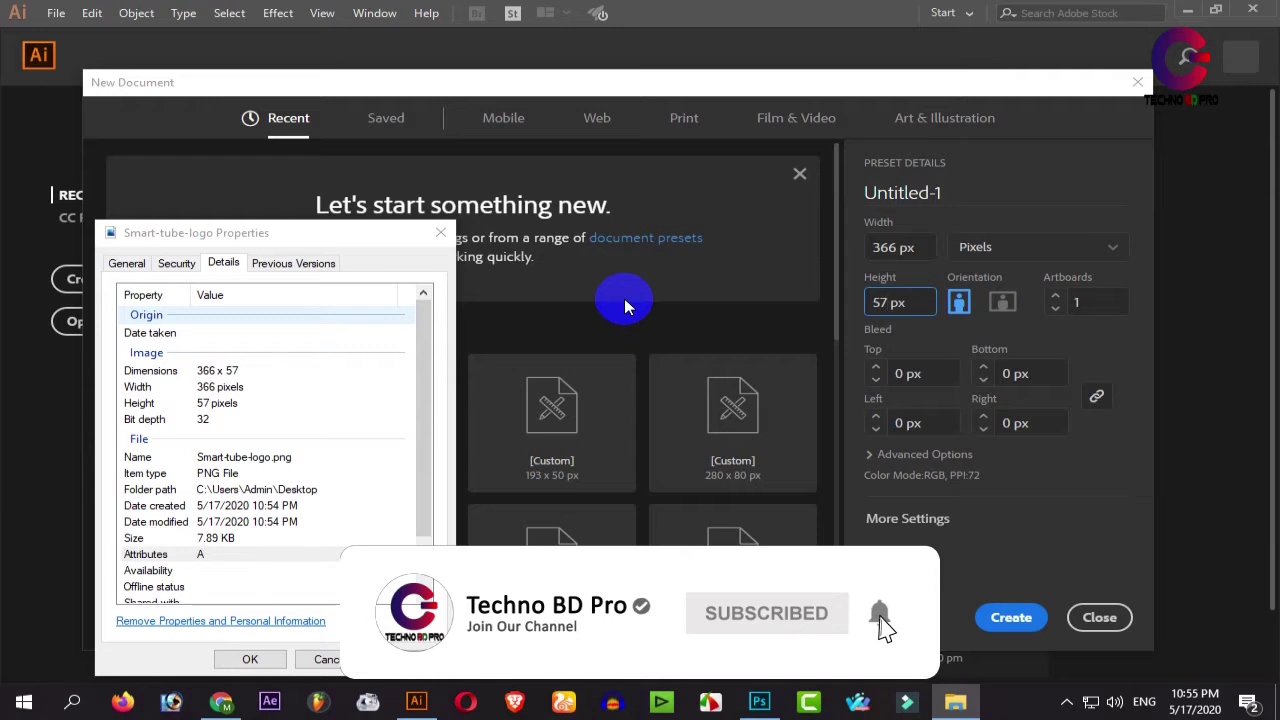
pyautogui.click(1008, 618)
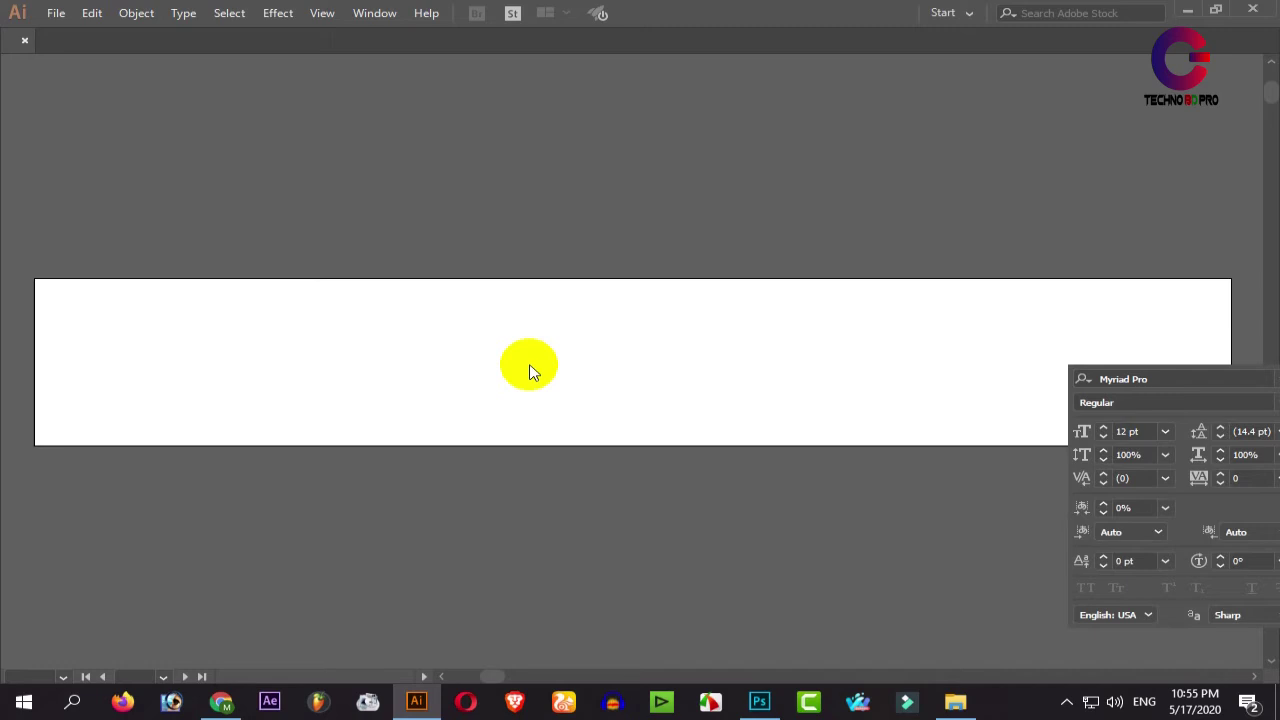
pyautogui.hotkey('ctrl', '1')
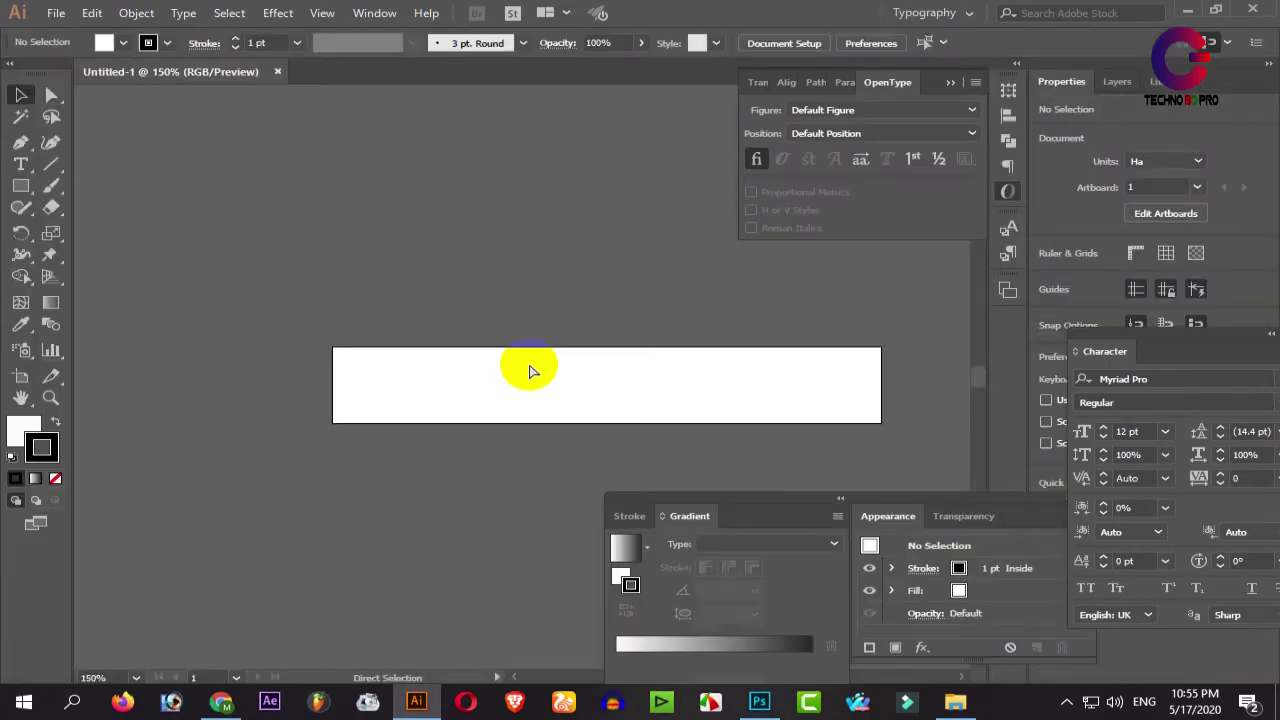
pyautogui.moveTo(571, 403); pyautogui.dragTo(357, 303)
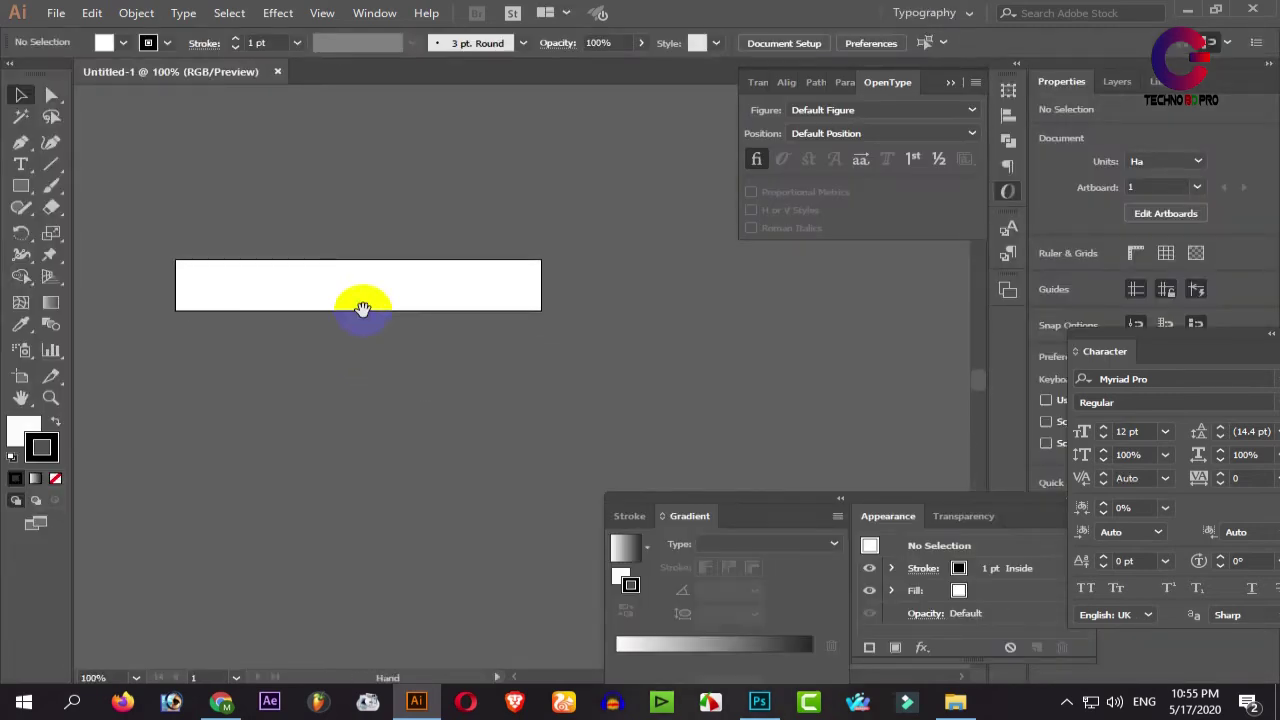
# - Add the text "My Youtube Video" at 38 pt to the artboard
pyautogui.hotkey('ctrl', '=')
pyautogui.hscroll(3, 440, 365)
pyautogui.click(21, 164)
pyautogui.click(188, 338)
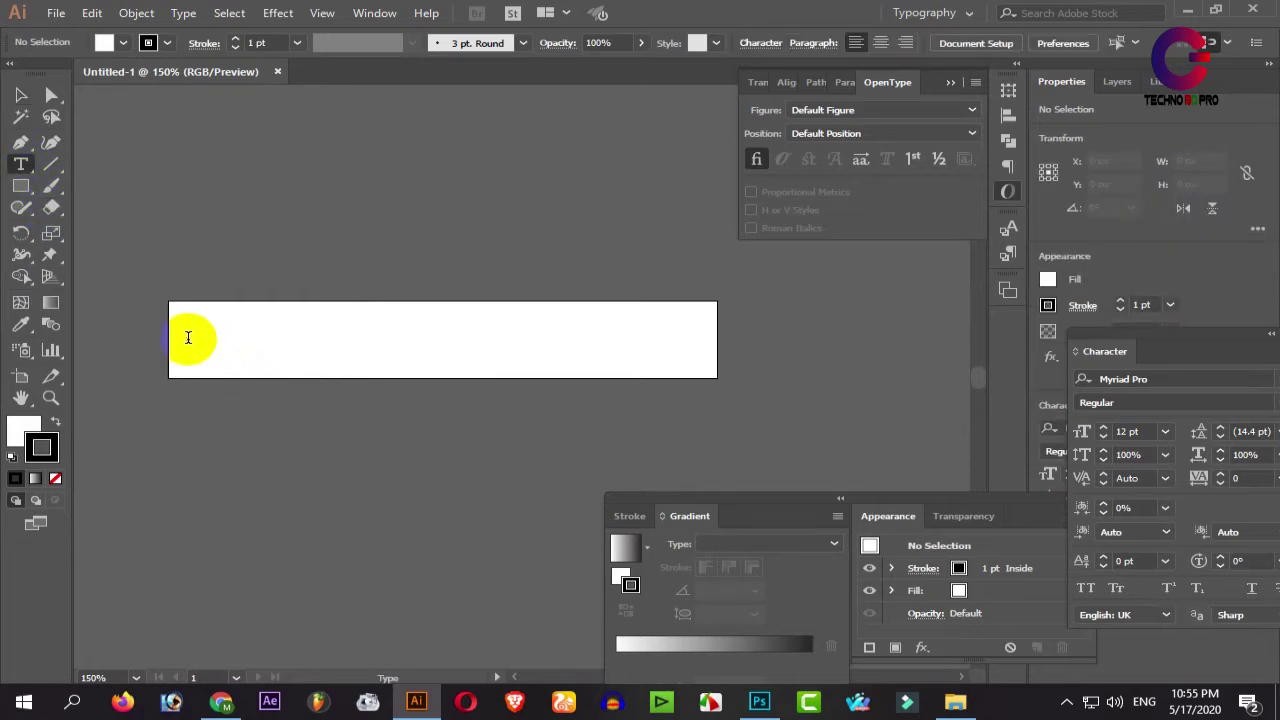
pyautogui.click(186, 336)
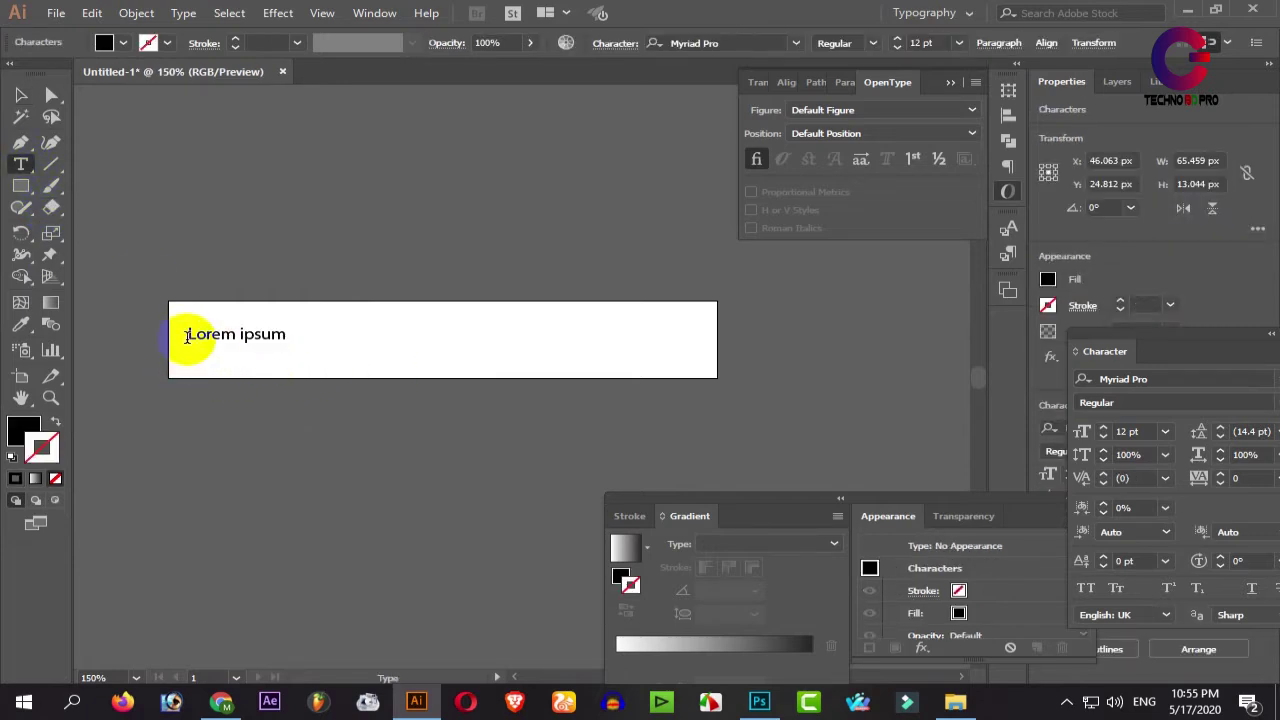
pyautogui.moveTo(193, 336); pyautogui.dragTo(394, 380)
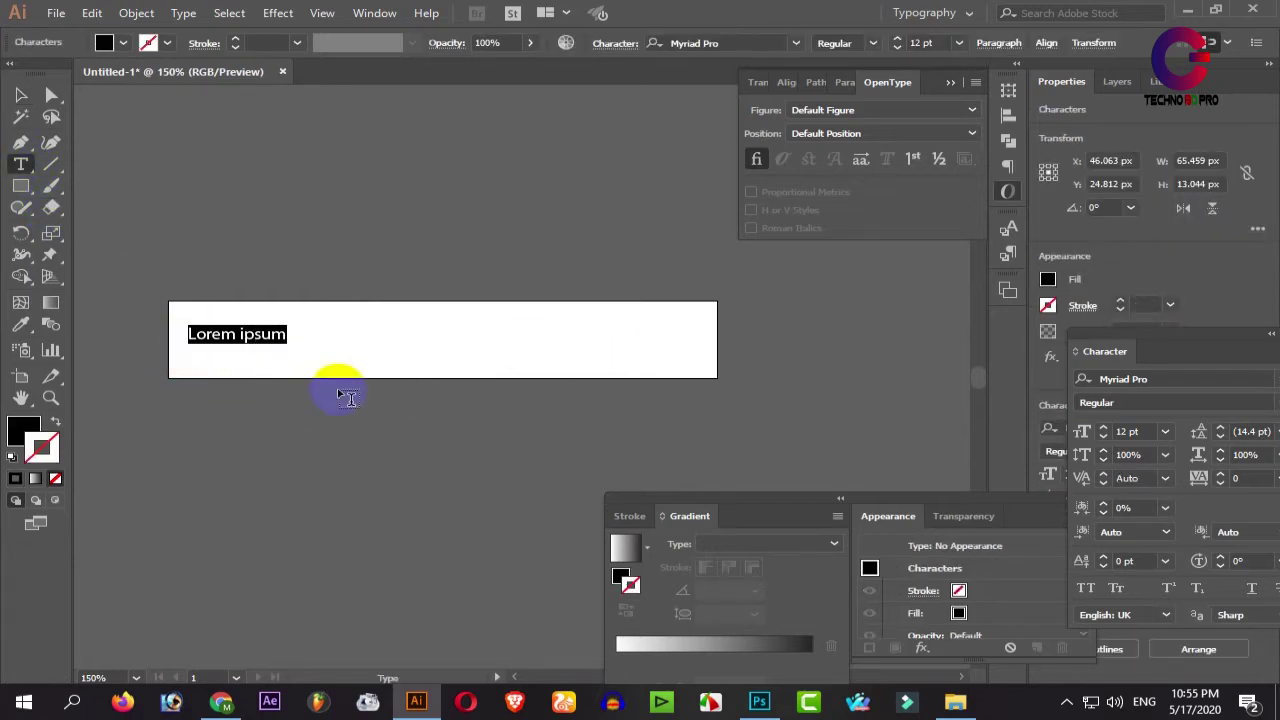
pyautogui.click(897, 38)
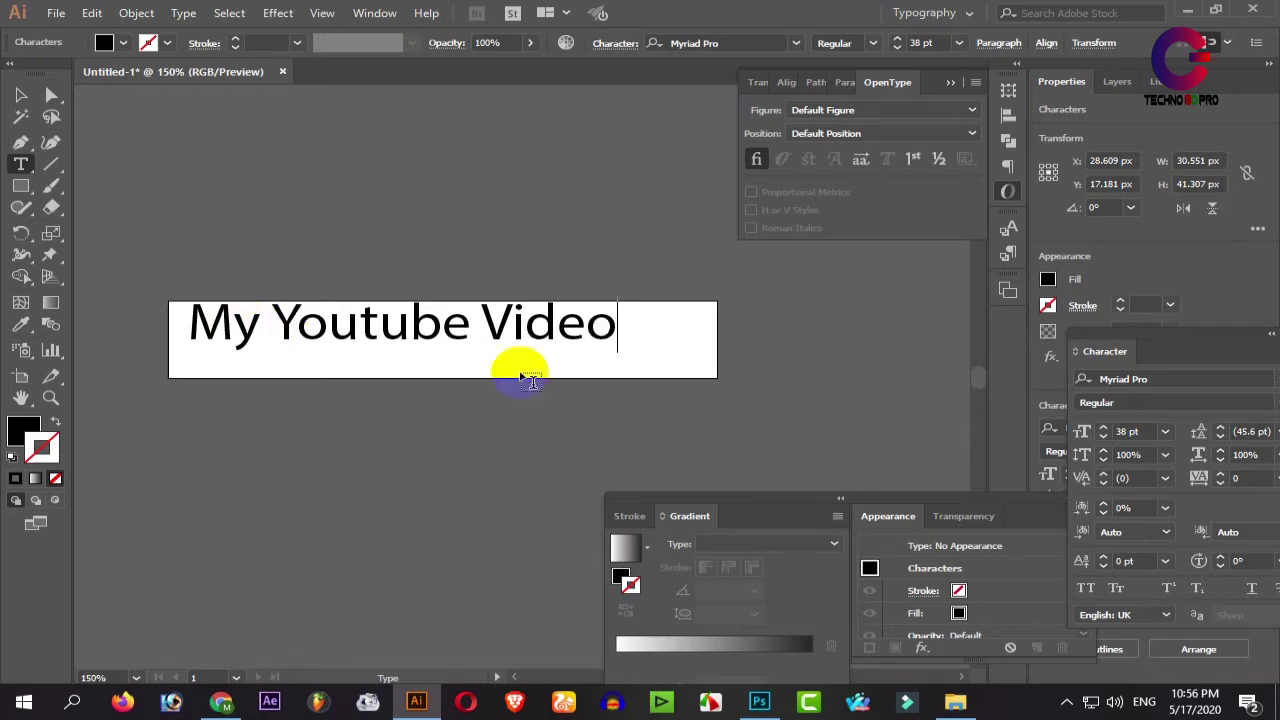
# - Change the font of the whole "My Youtube Video" text to Chopsic
pyautogui.moveTo(609, 323); pyautogui.dragTo(3, 318)
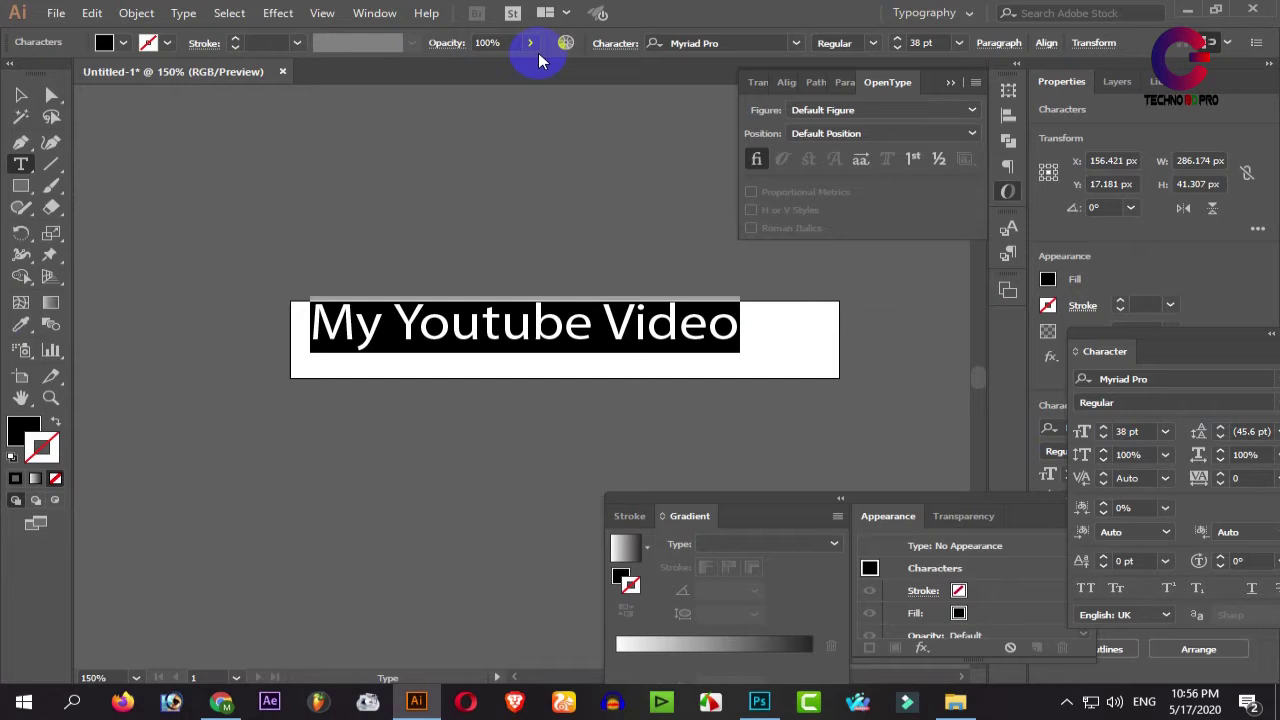
pyautogui.click(797, 43)
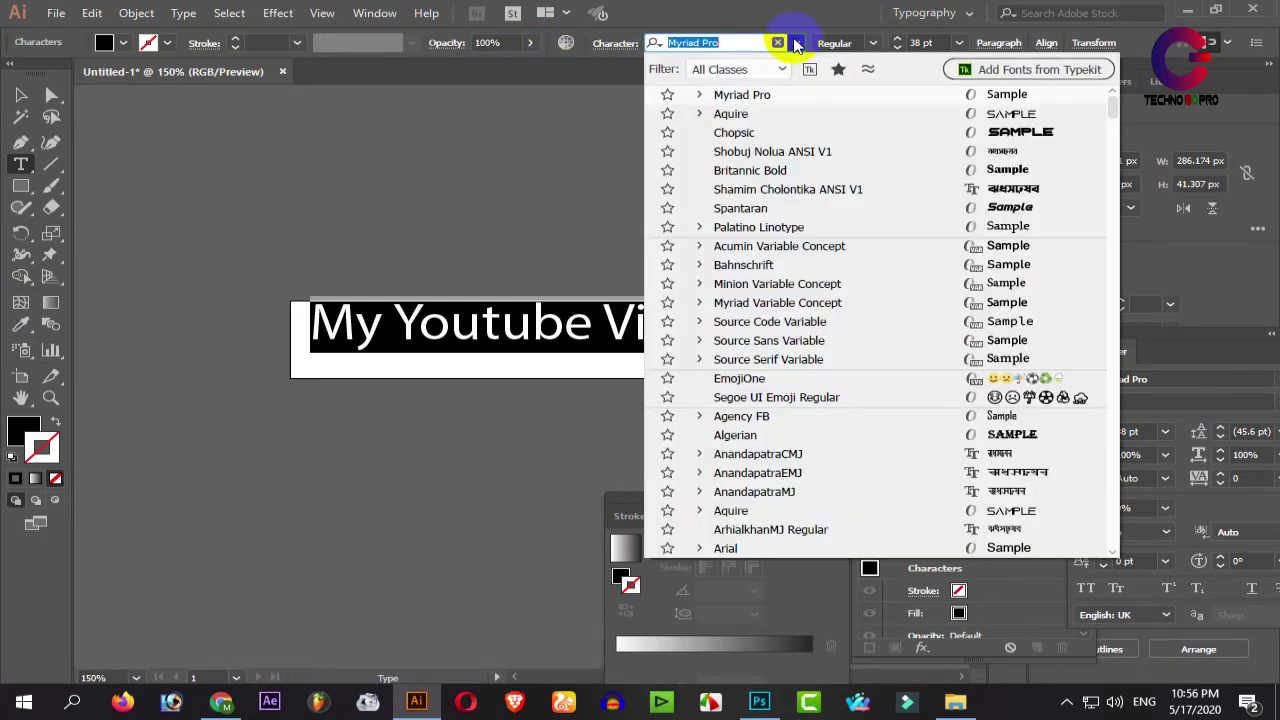
pyautogui.click(740, 136)
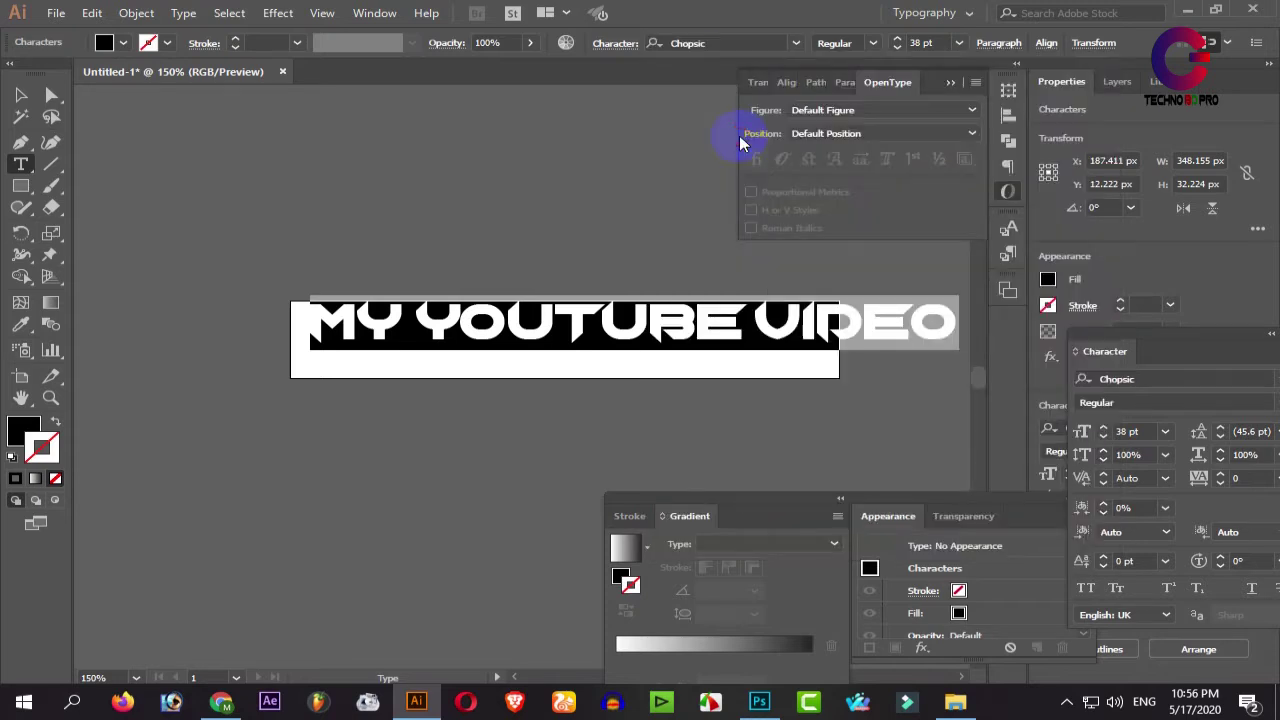
# - Scale the logo text down to about 348 px wide and 32 px high and center it on the artboard
pyautogui.click(557, 318)
pyautogui.click(52, 142)
pyautogui.click(21, 95)
pyautogui.moveTo(703, 333); pyautogui.dragTo(690, 345)
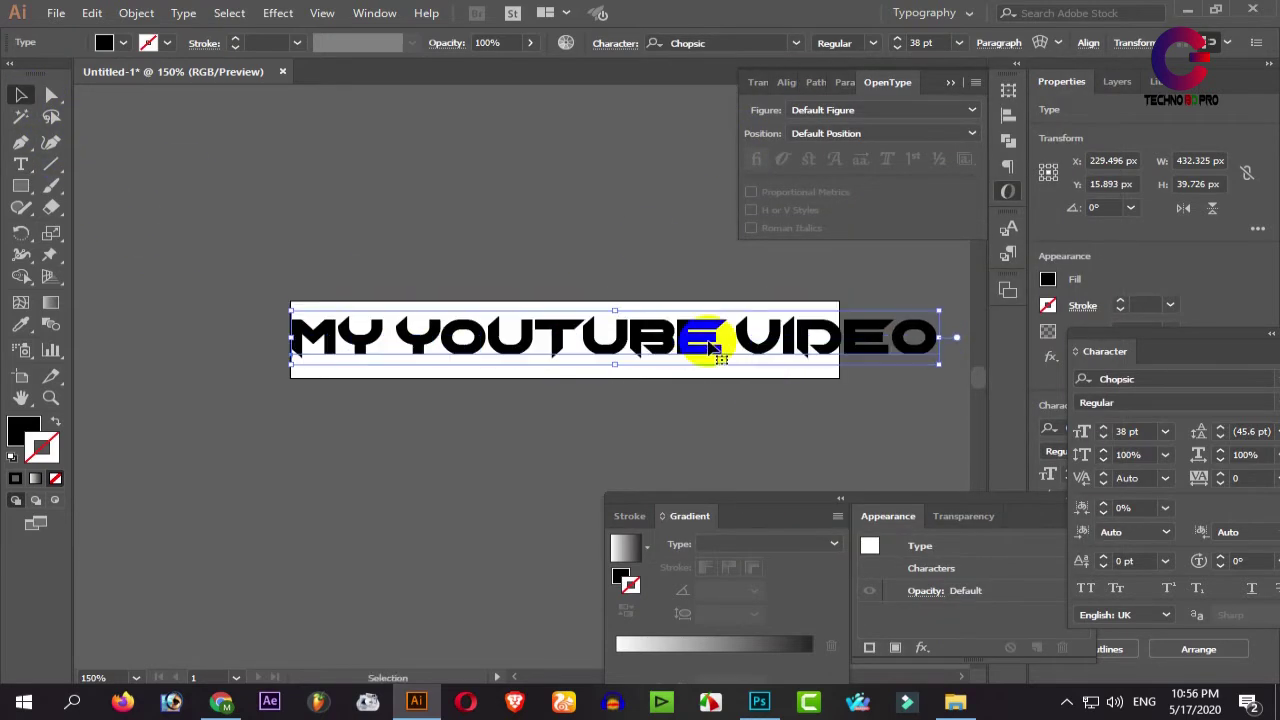
pyautogui.moveTo(938, 362); pyautogui.dragTo(848, 358)
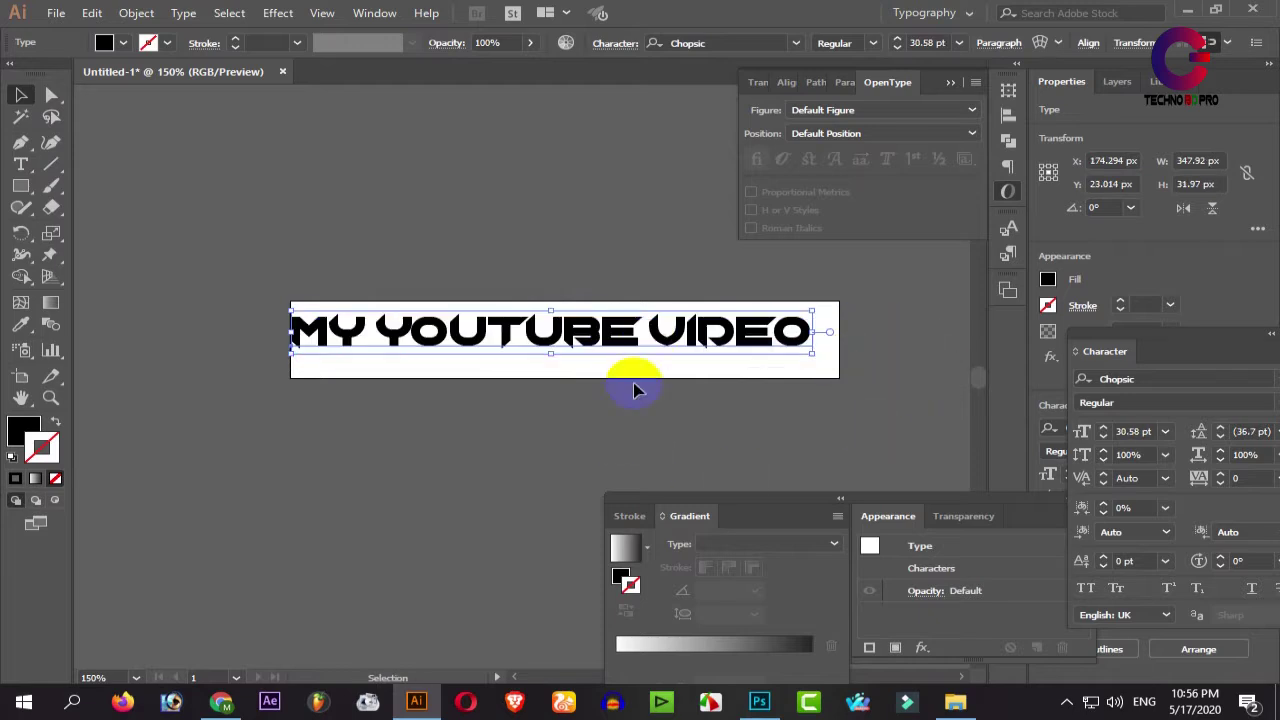
pyautogui.moveTo(620, 340); pyautogui.dragTo(636, 340)
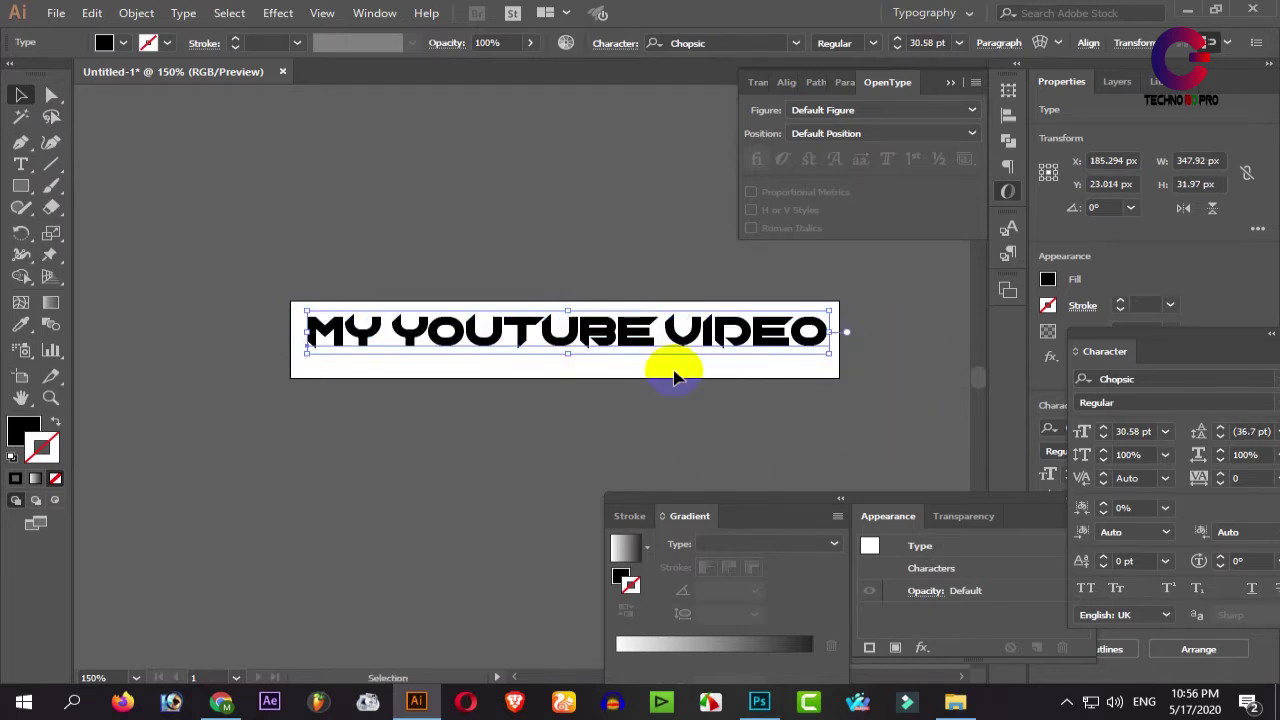
pyautogui.press('Down')
pyautogui.press('Down')
pyautogui.press('Down')
pyautogui.press('Down')
pyautogui.press('Down')
pyautogui.press('Down')
pyautogui.press('Down')
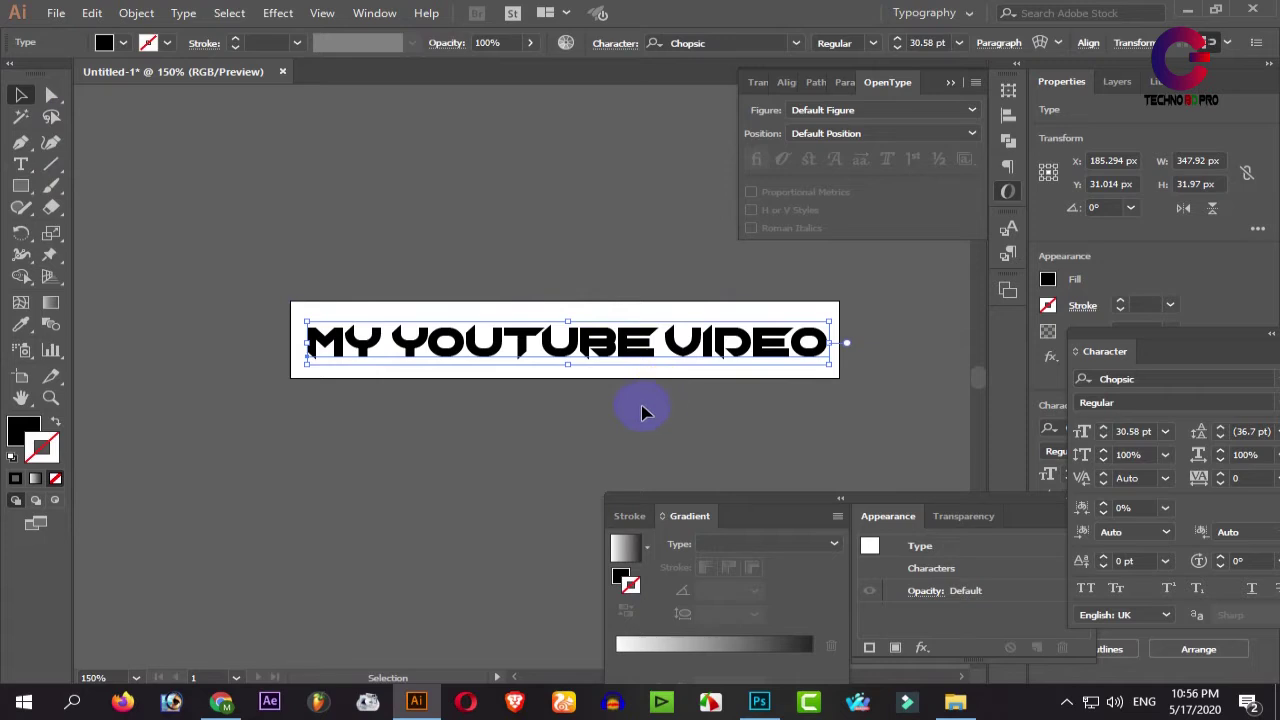
pyautogui.click(580, 345)
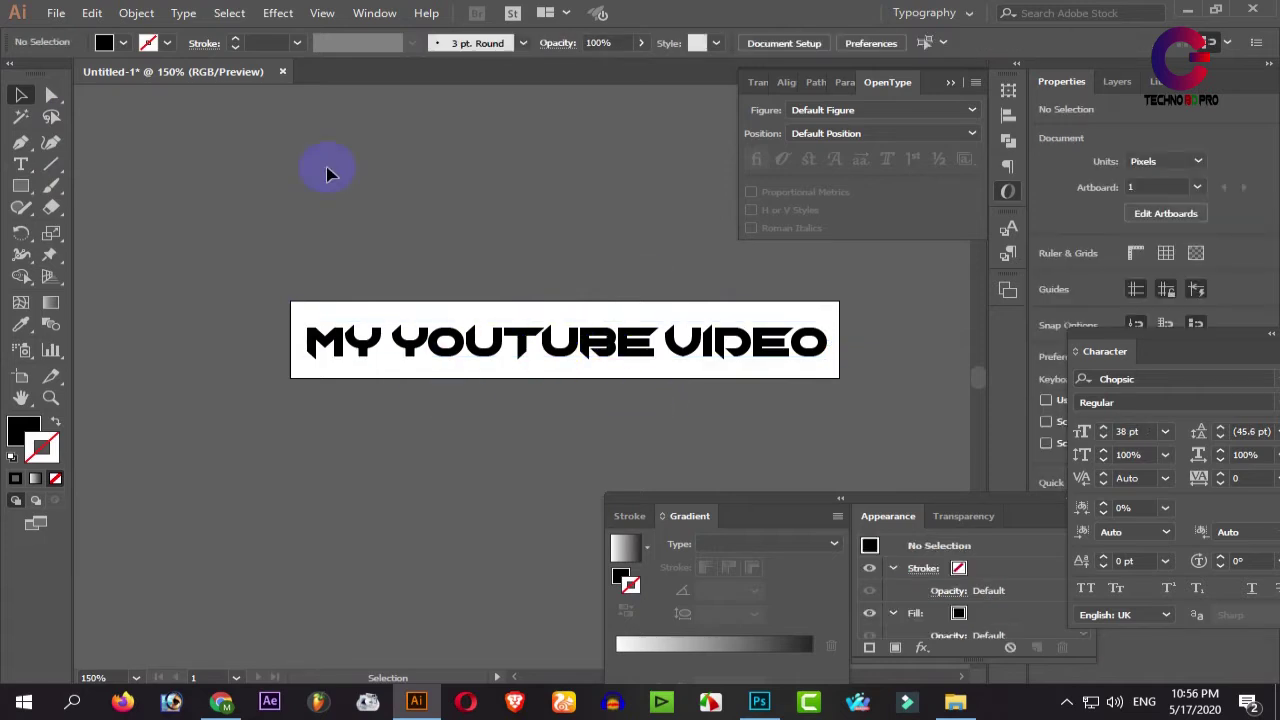
# - Recolor the word "Youtube" in the logo text dark red (AA0000)
pyautogui.click(22, 167)
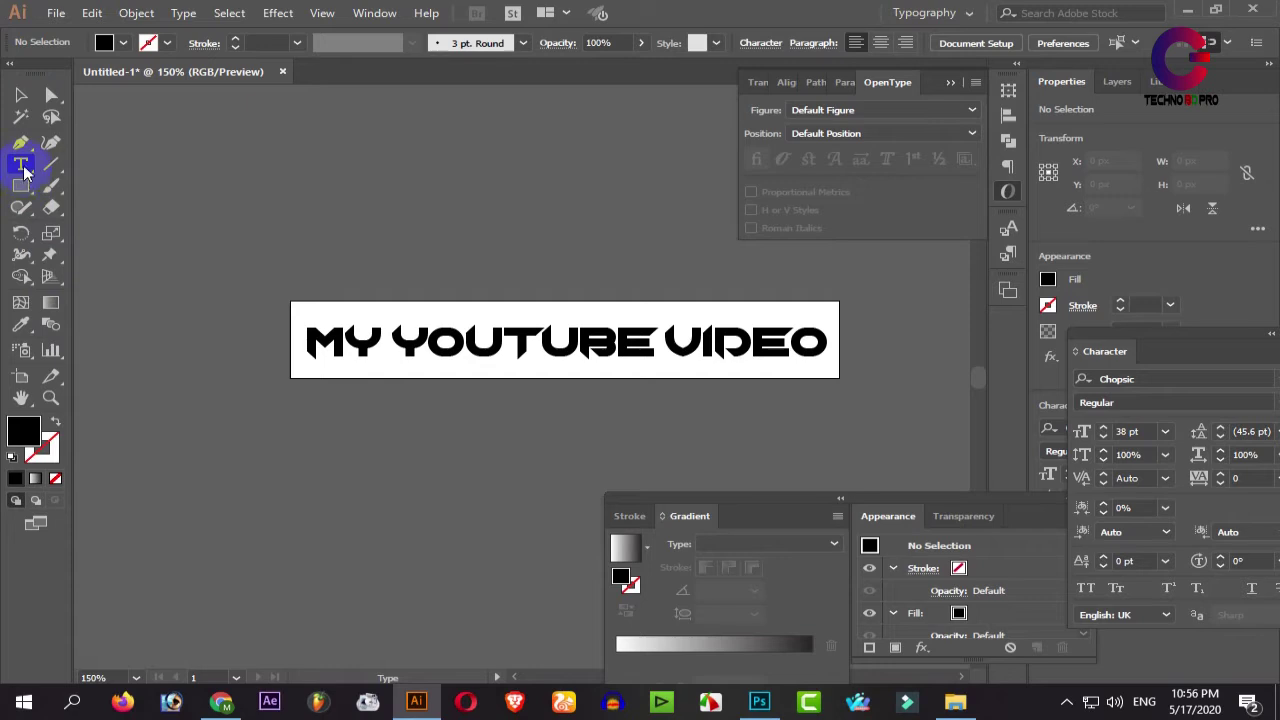
pyautogui.moveTo(434, 349); pyautogui.dragTo(657, 343)
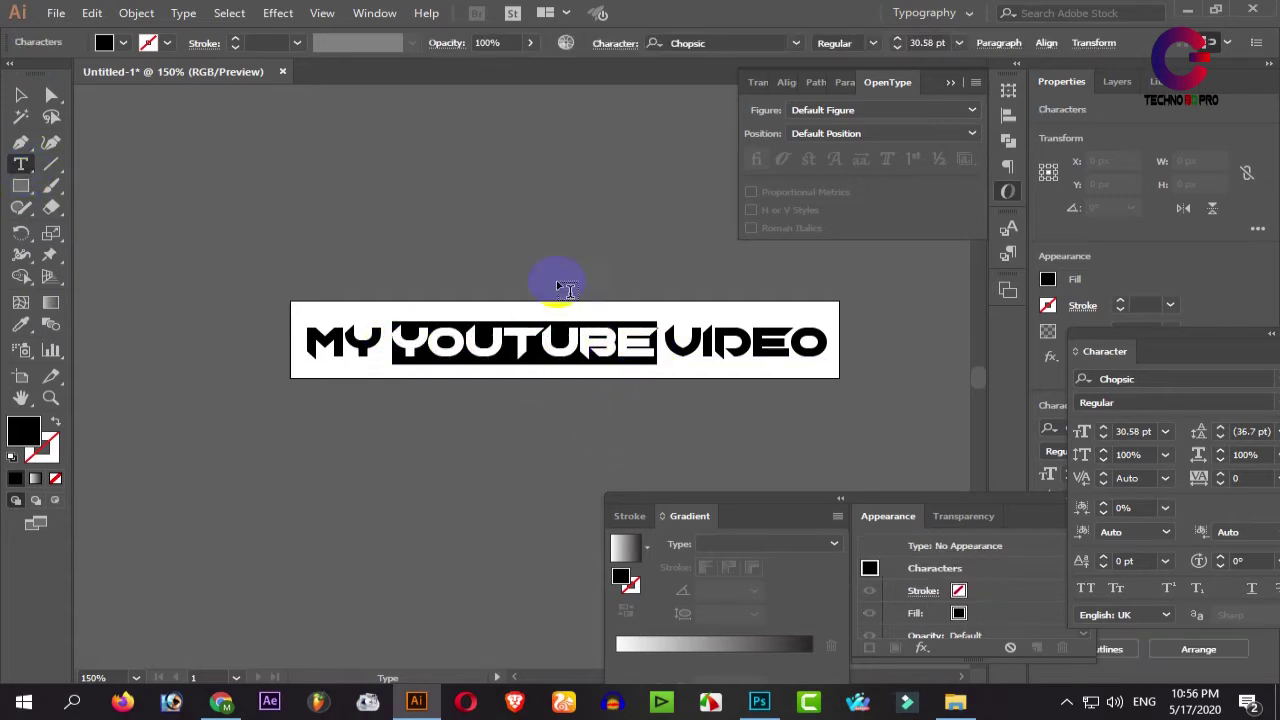
pyautogui.click(105, 47)
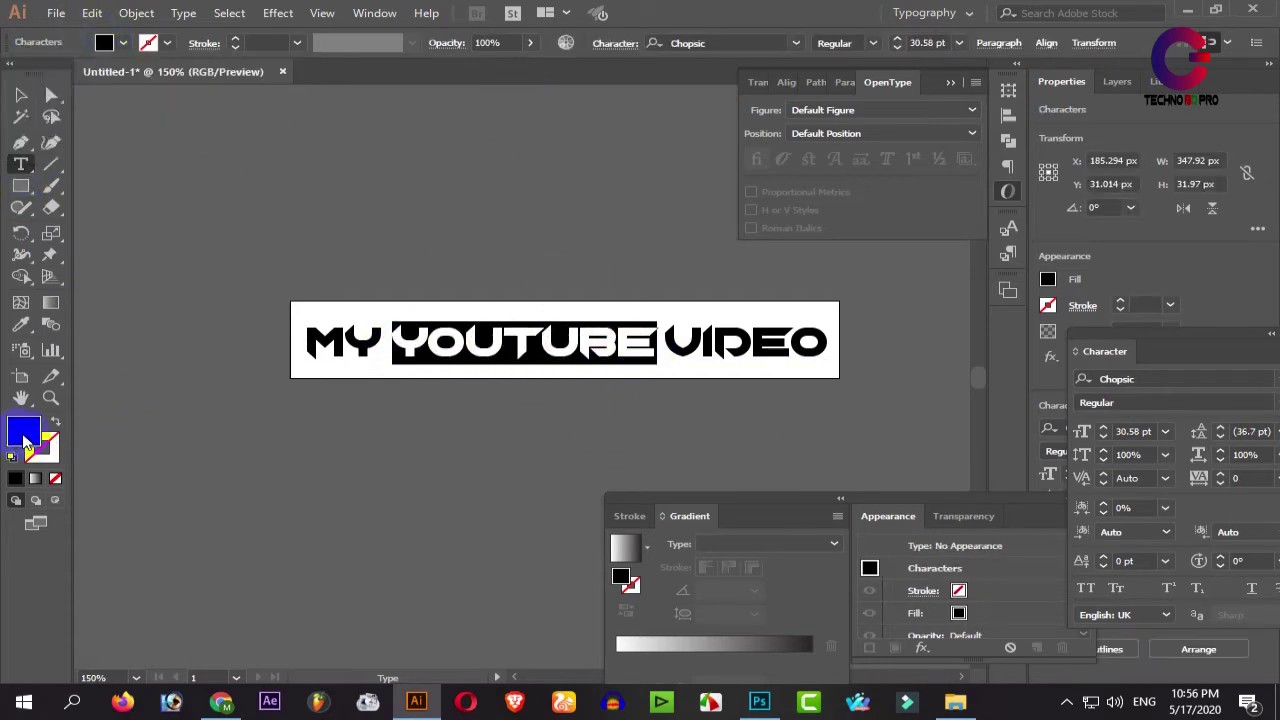
pyautogui.doubleClick(24, 432)
pyautogui.moveTo(1051, 251); pyautogui.dragTo(1048, 226)
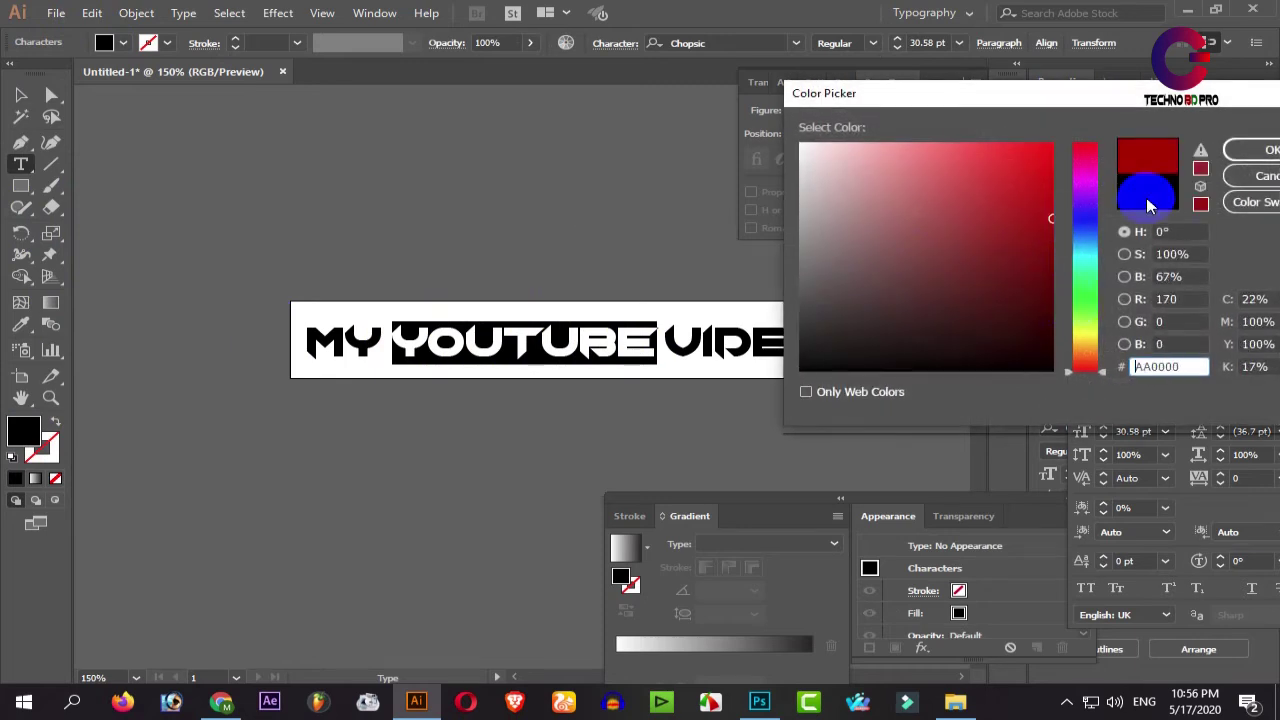
pyautogui.click(1262, 149)
pyautogui.click(527, 338)
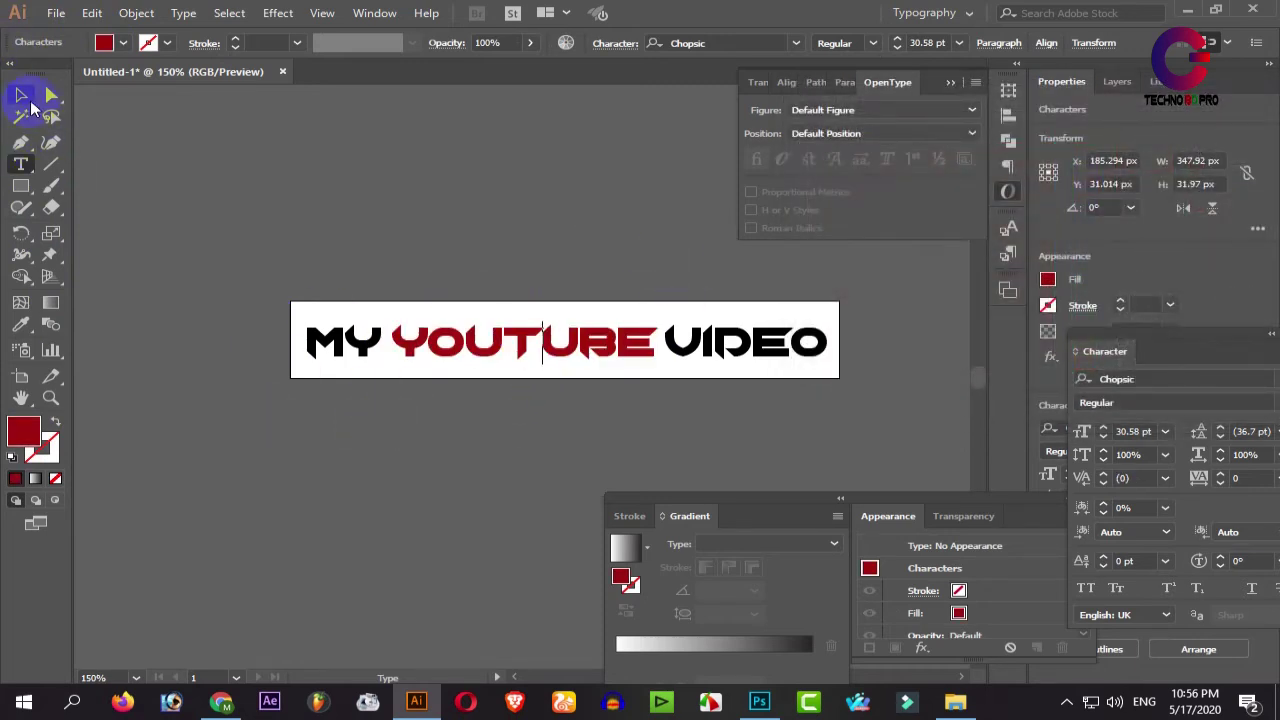
pyautogui.click(22, 97)
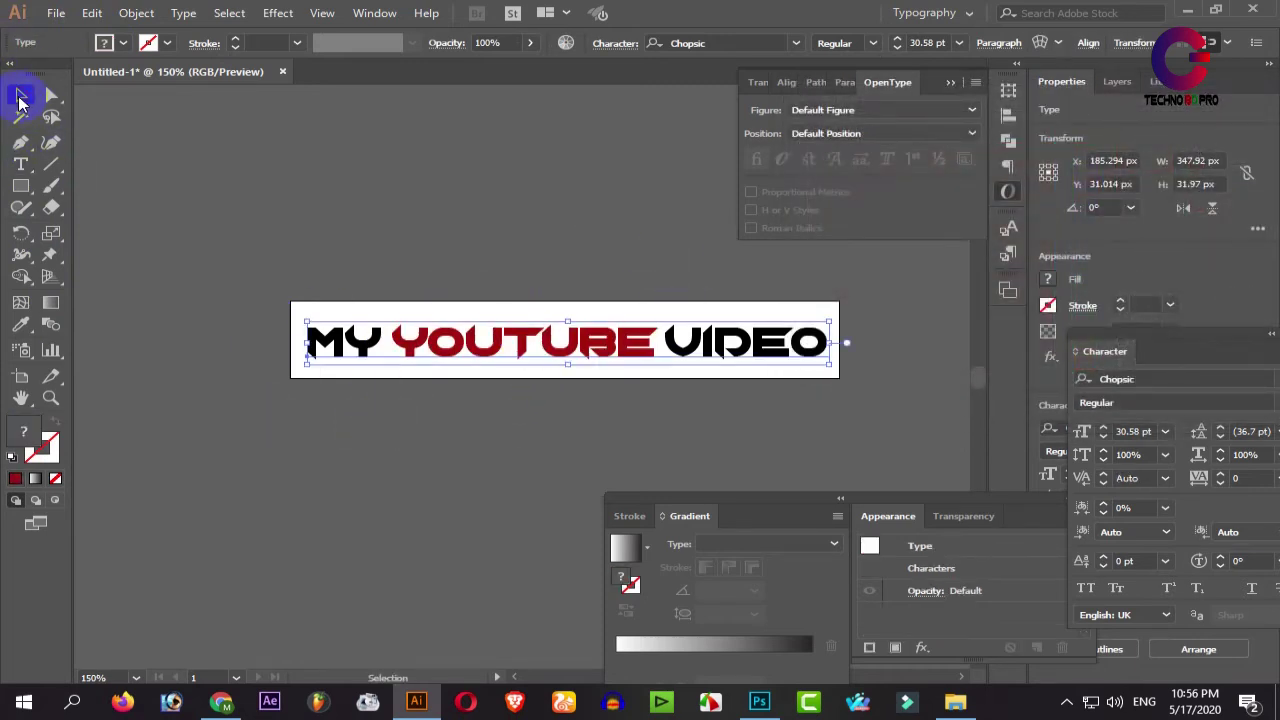
pyautogui.click(591, 423)
pyautogui.click(466, 347)
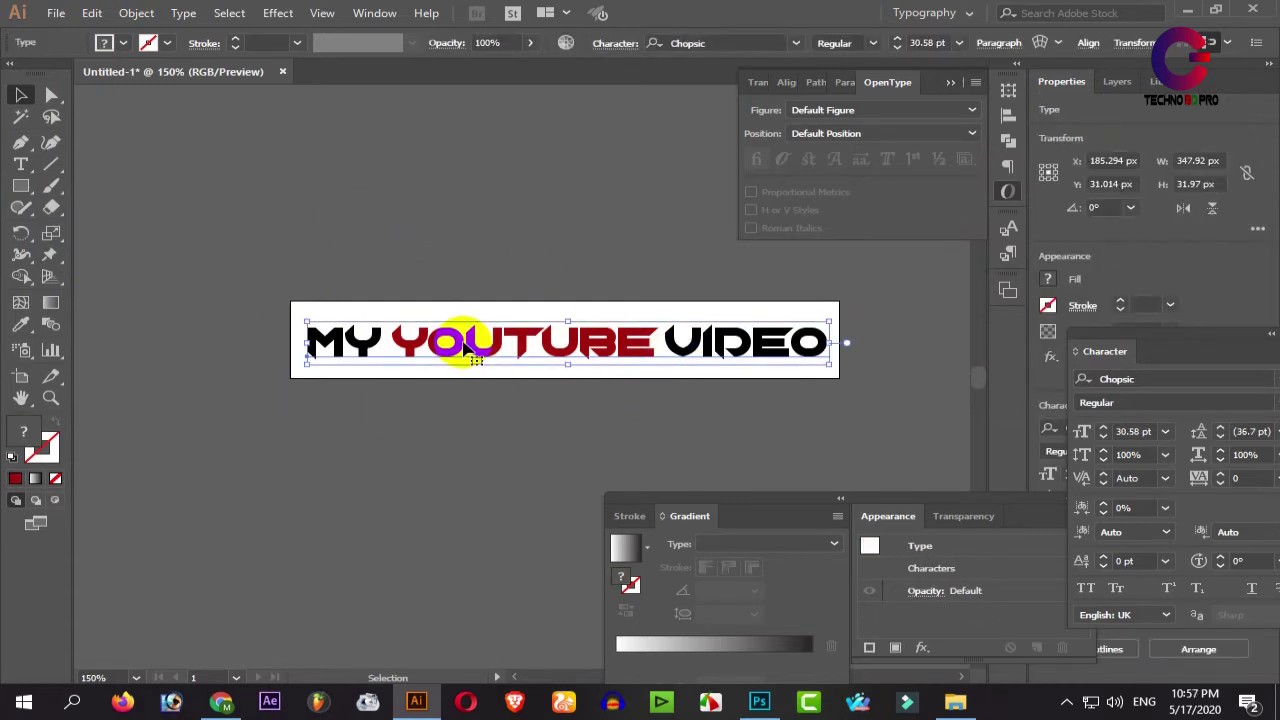
# - Export the logo for the web as a transparent PNG-24 image named dfsdf on the desktop
pyautogui.click(56, 14)
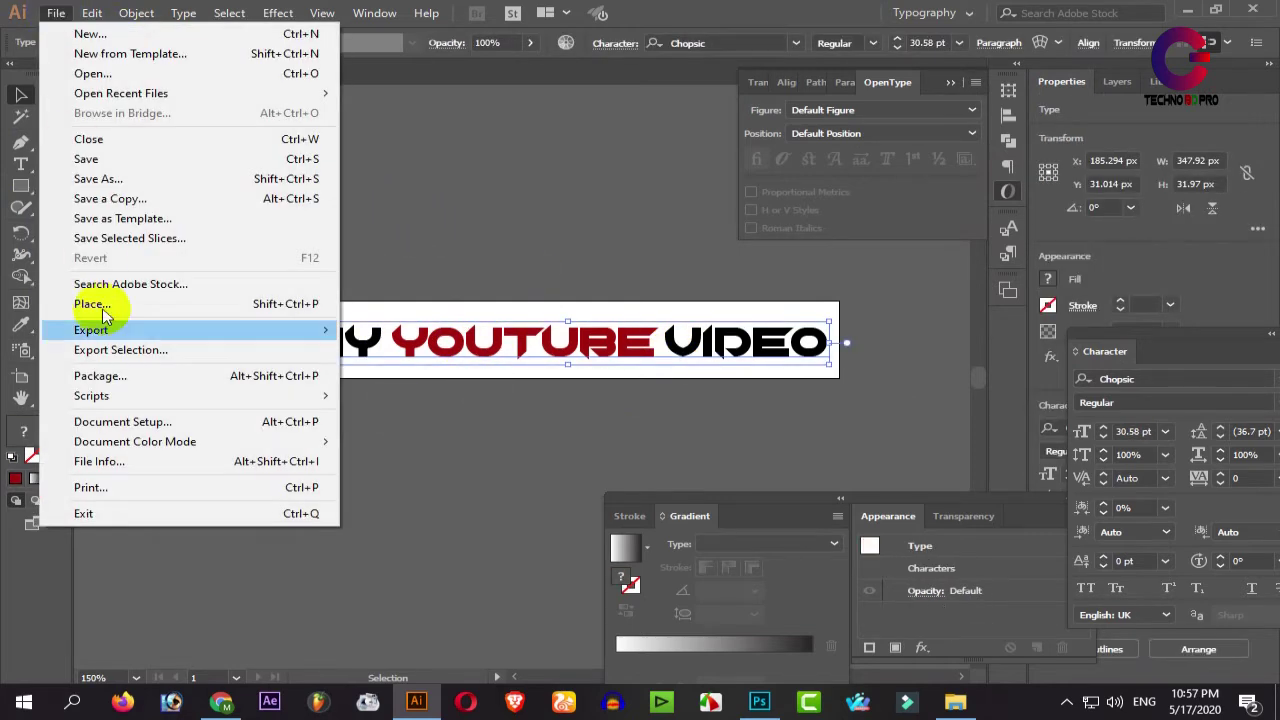
pyautogui.moveTo(281, 339)
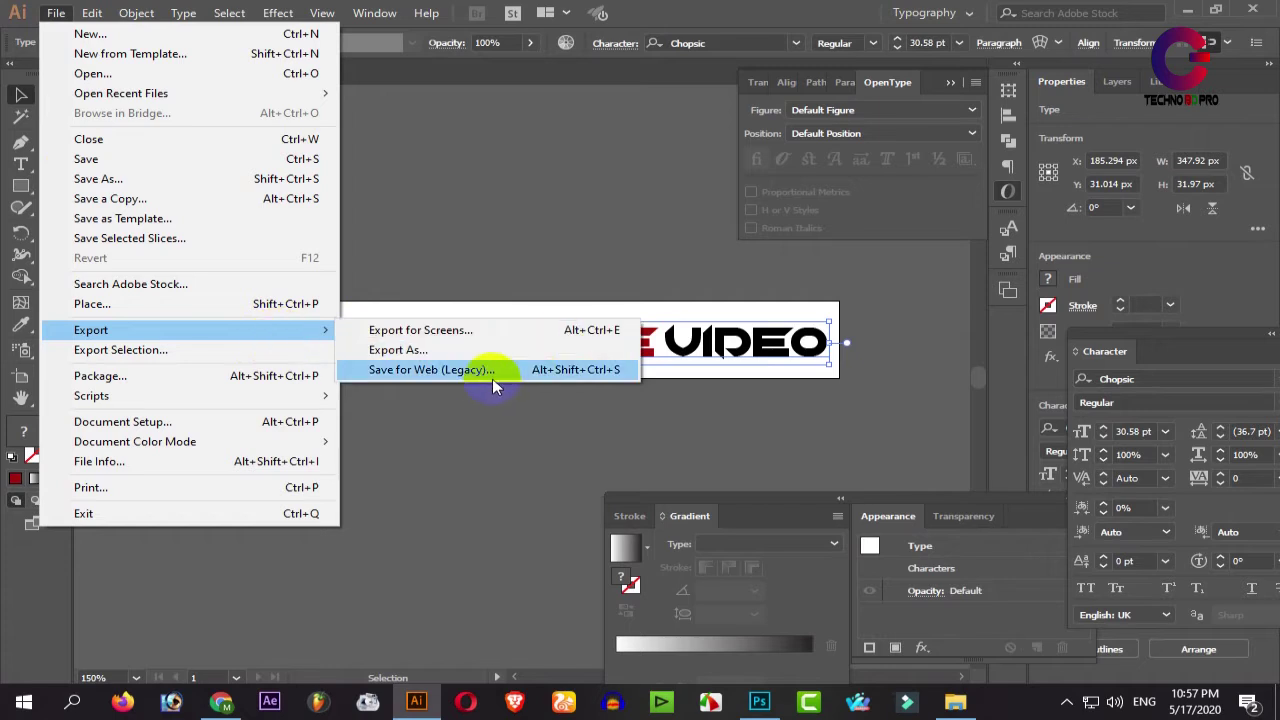
pyautogui.click(457, 368)
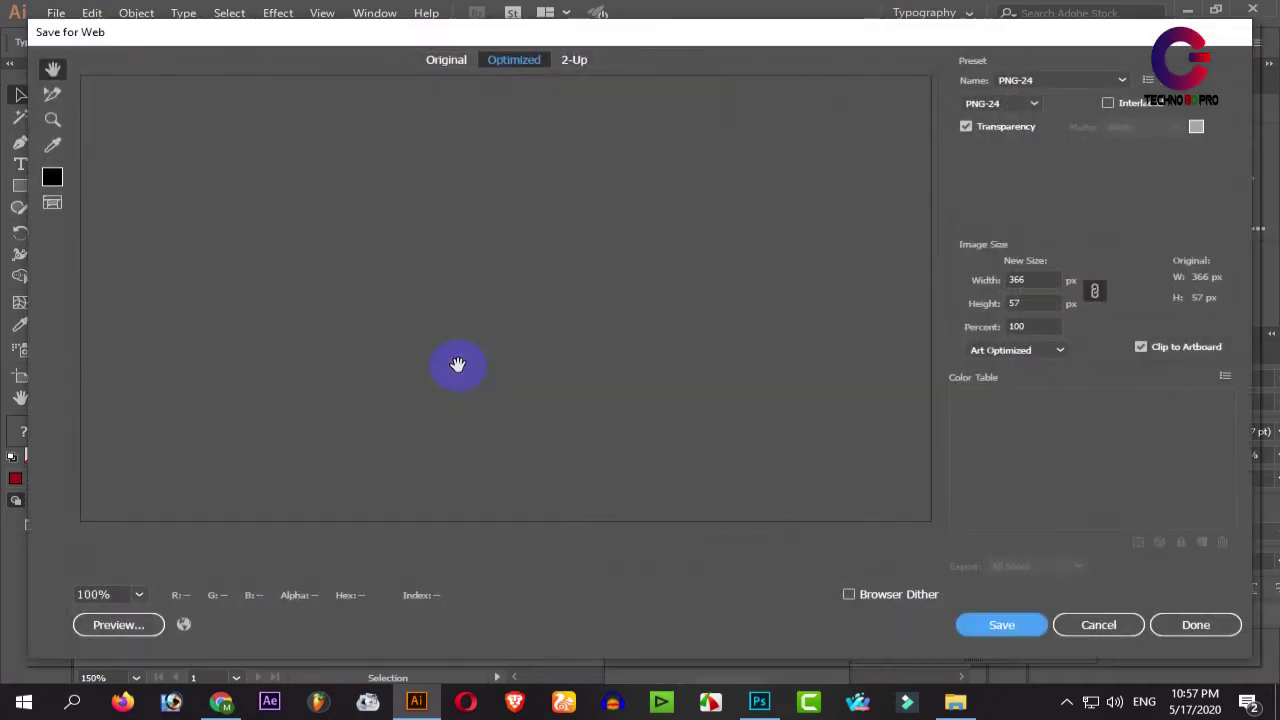
pyautogui.click(446, 62)
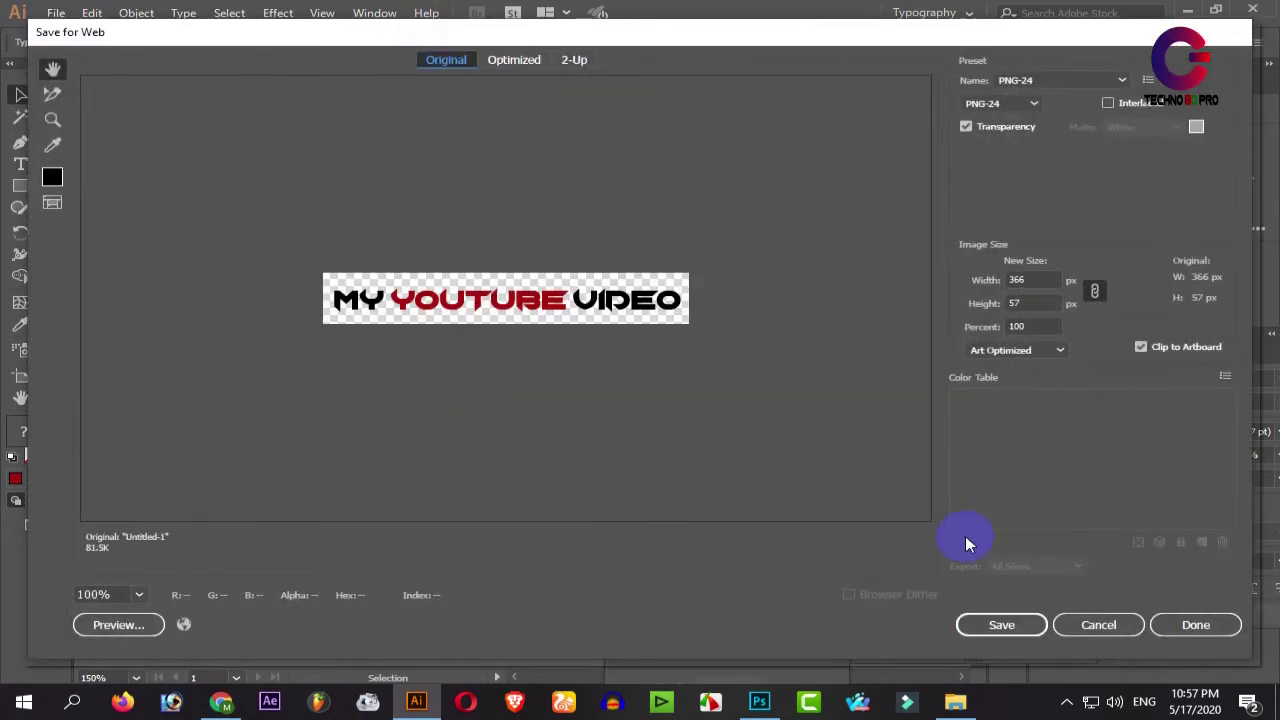
pyautogui.press('Return')
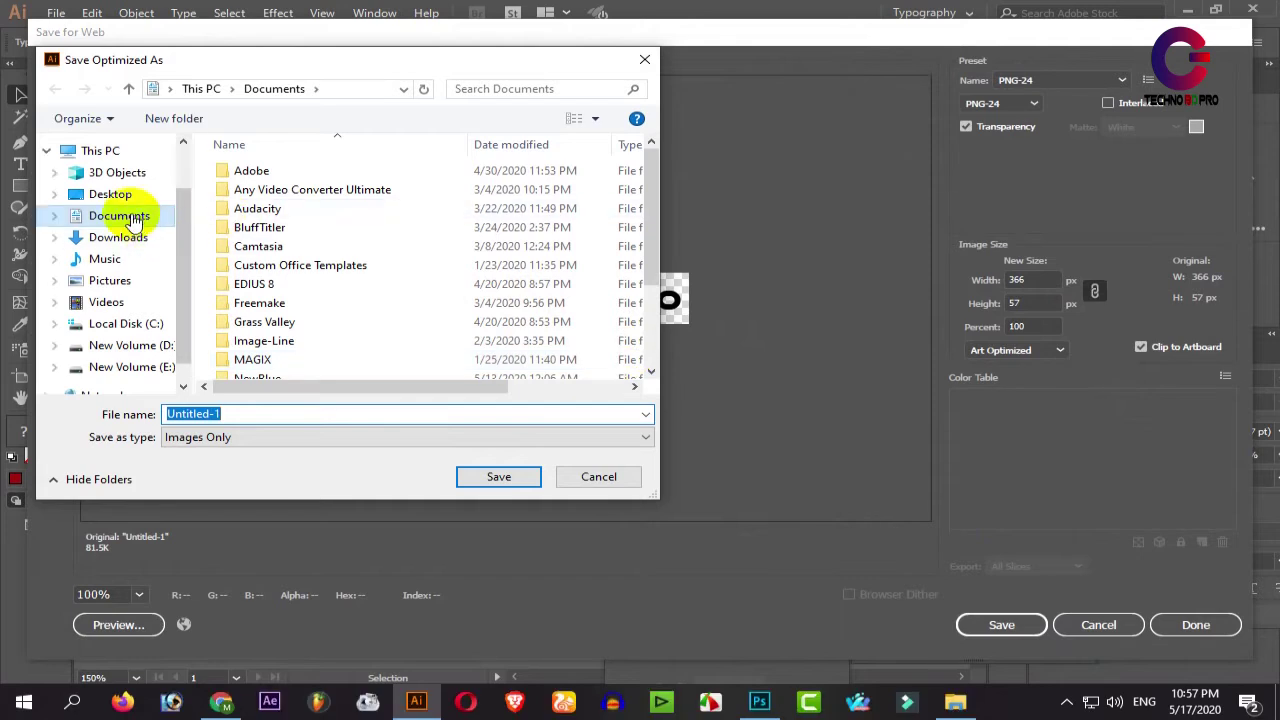
pyautogui.click(110, 194)
pyautogui.doubleClick(323, 412)
pyautogui.write('dfcdf')
pyautogui.click(508, 478)
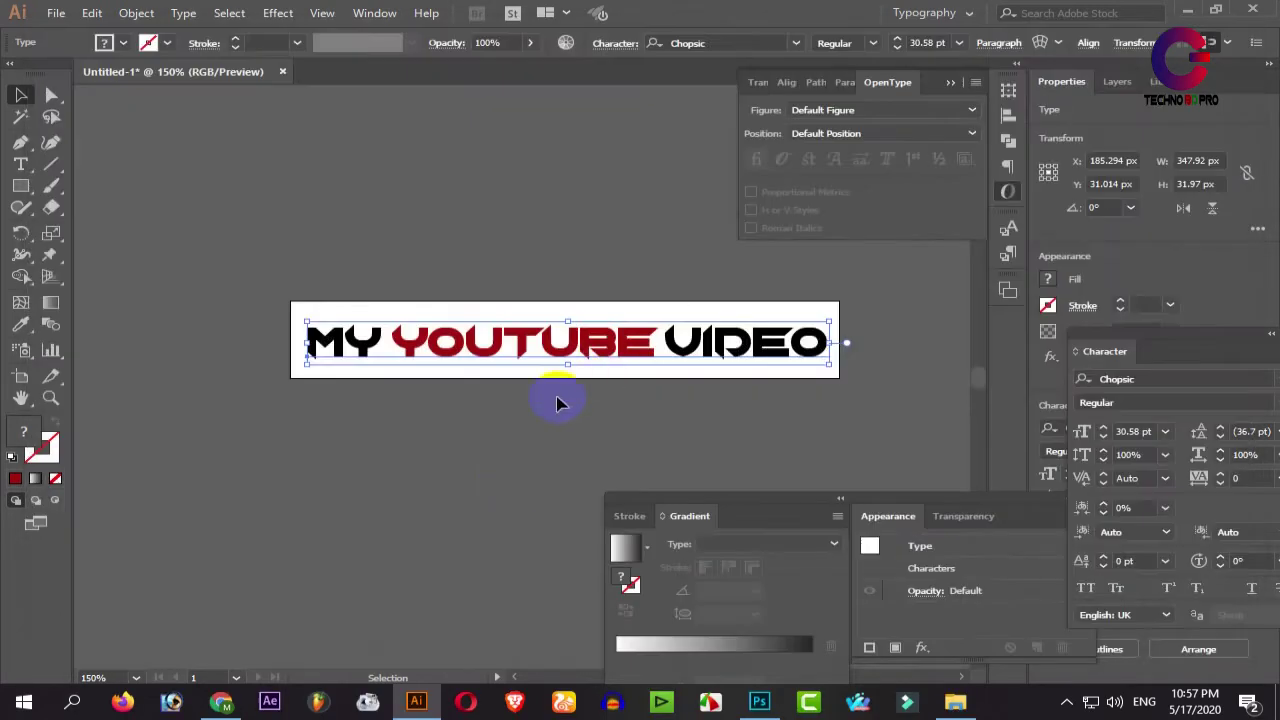
# - Switch to Chrome and open the Header gadget's settings in the layout of the "my video" blog
pyautogui.click(222, 703)
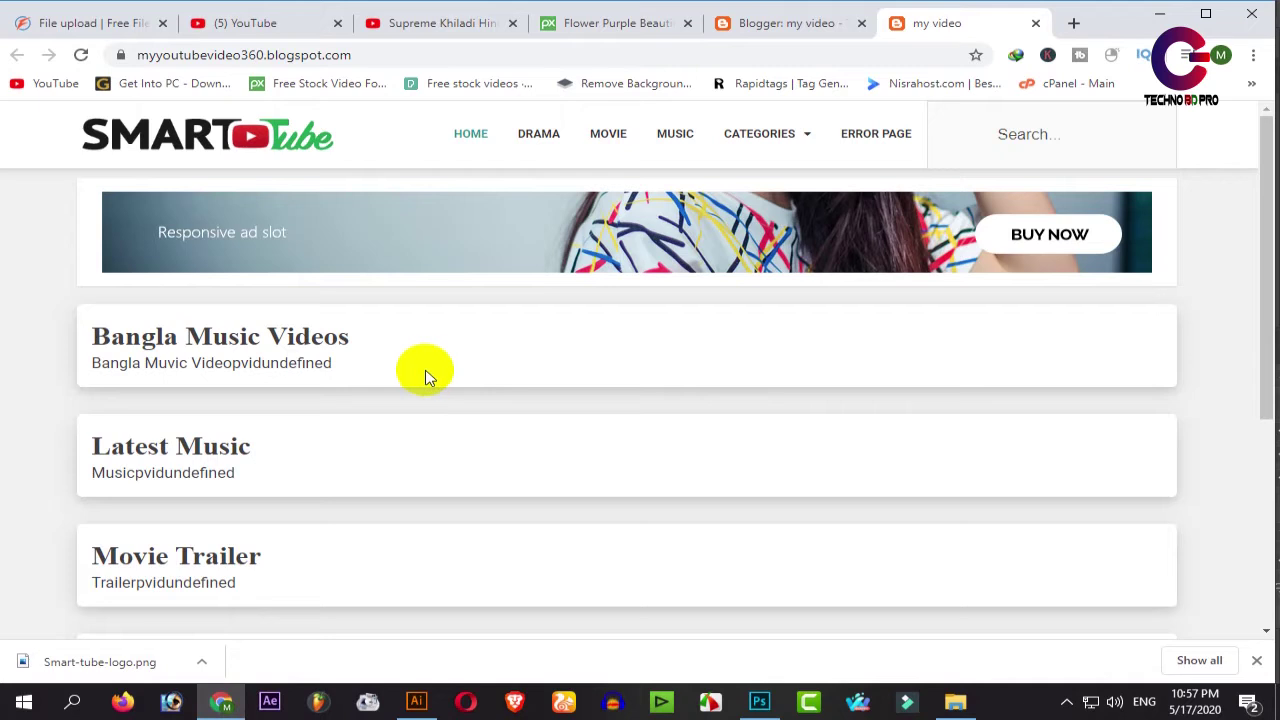
pyautogui.click(752, 27)
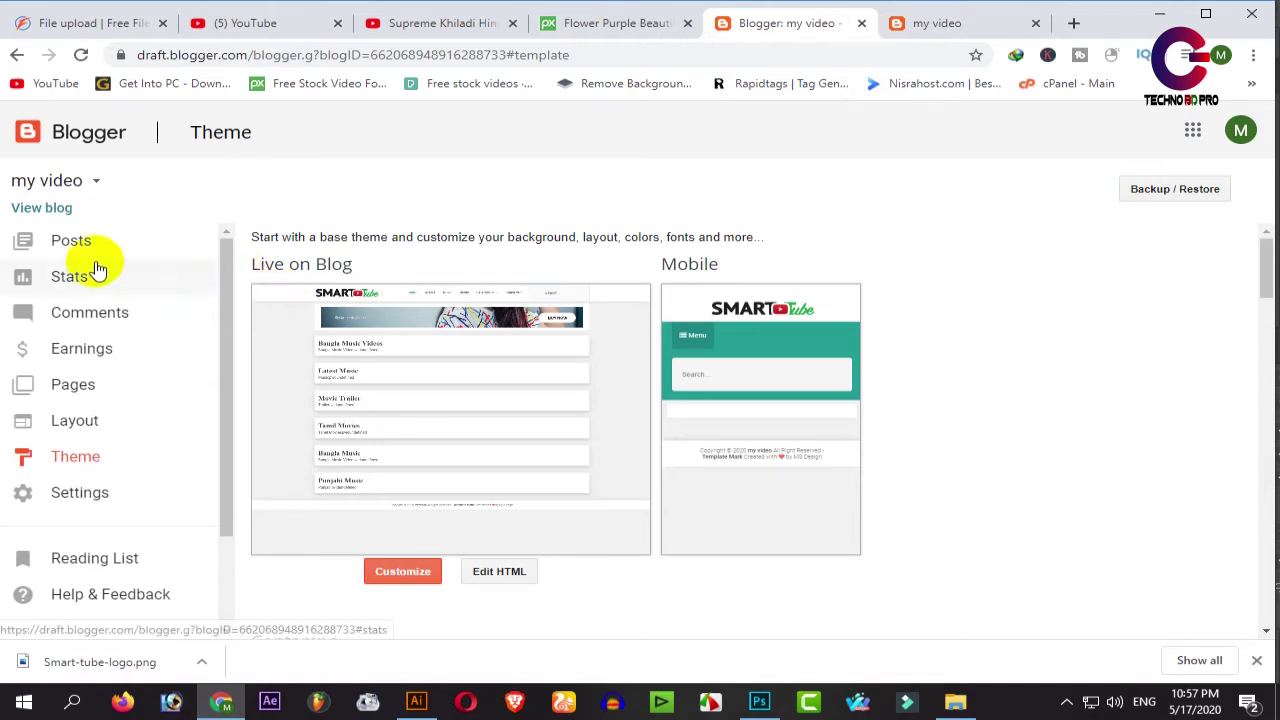
pyautogui.click(73, 428)
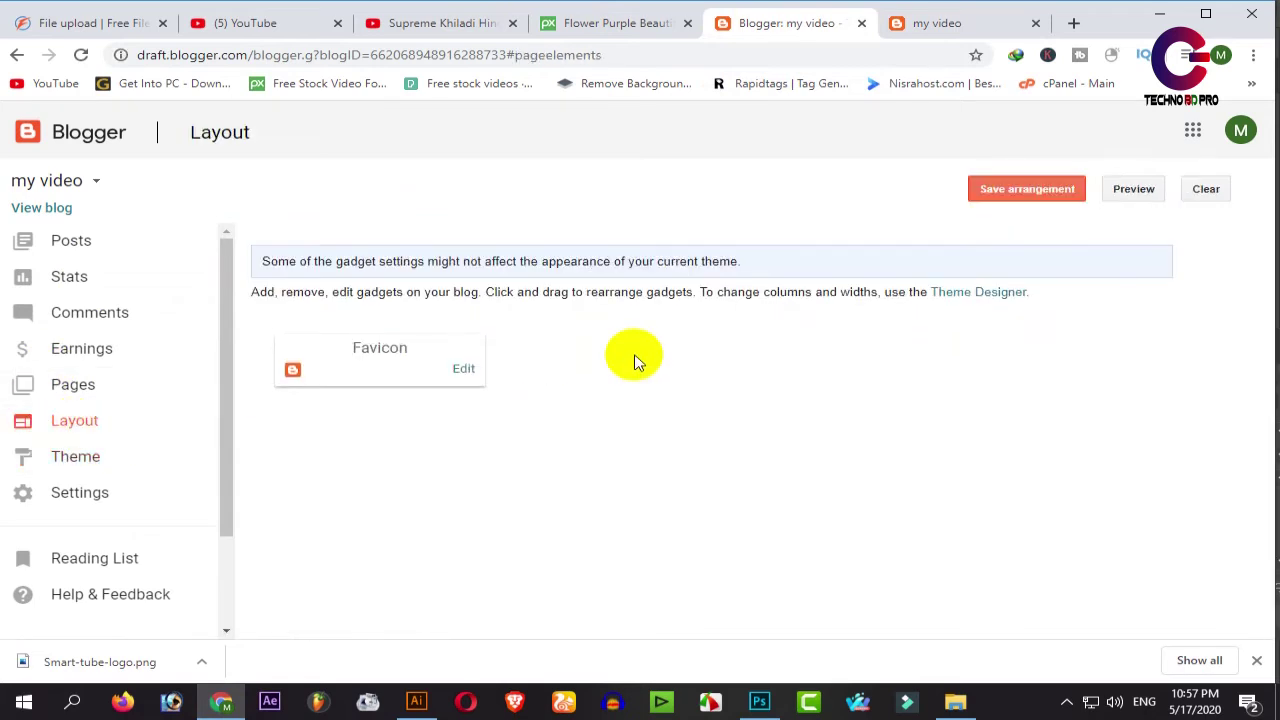
pyautogui.scroll(-1, 738, 337)
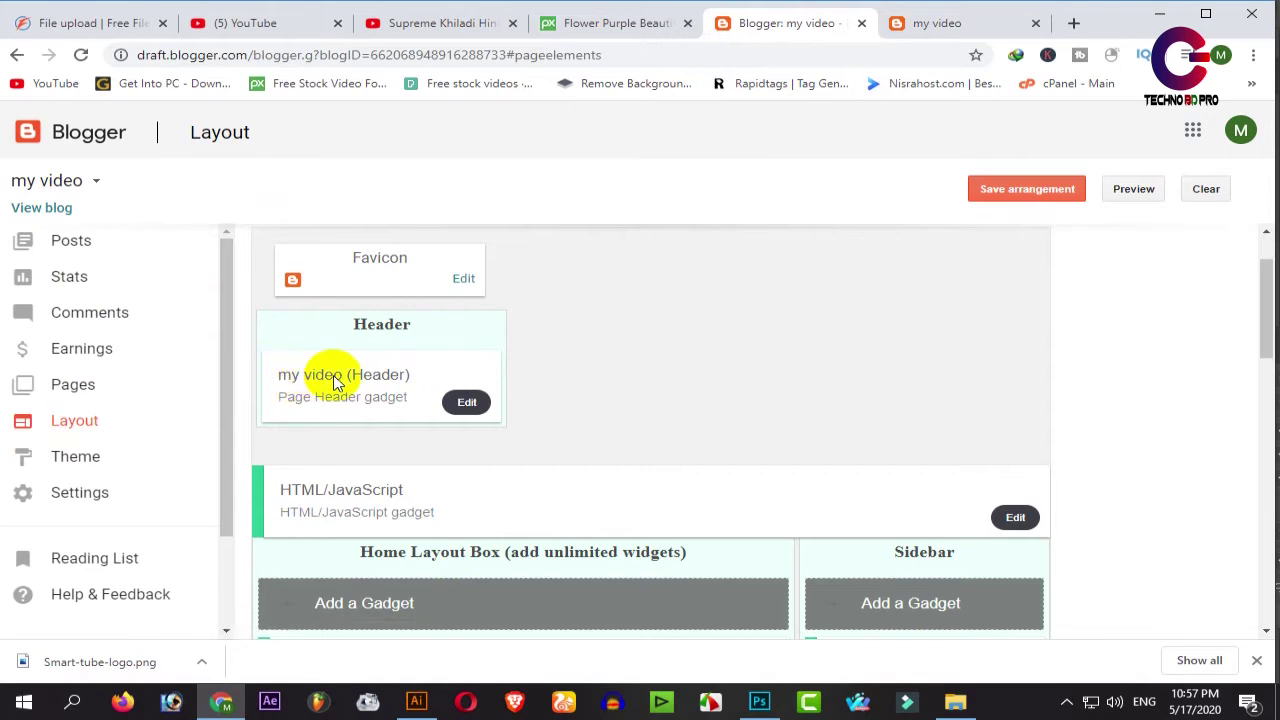
pyautogui.click(467, 403)
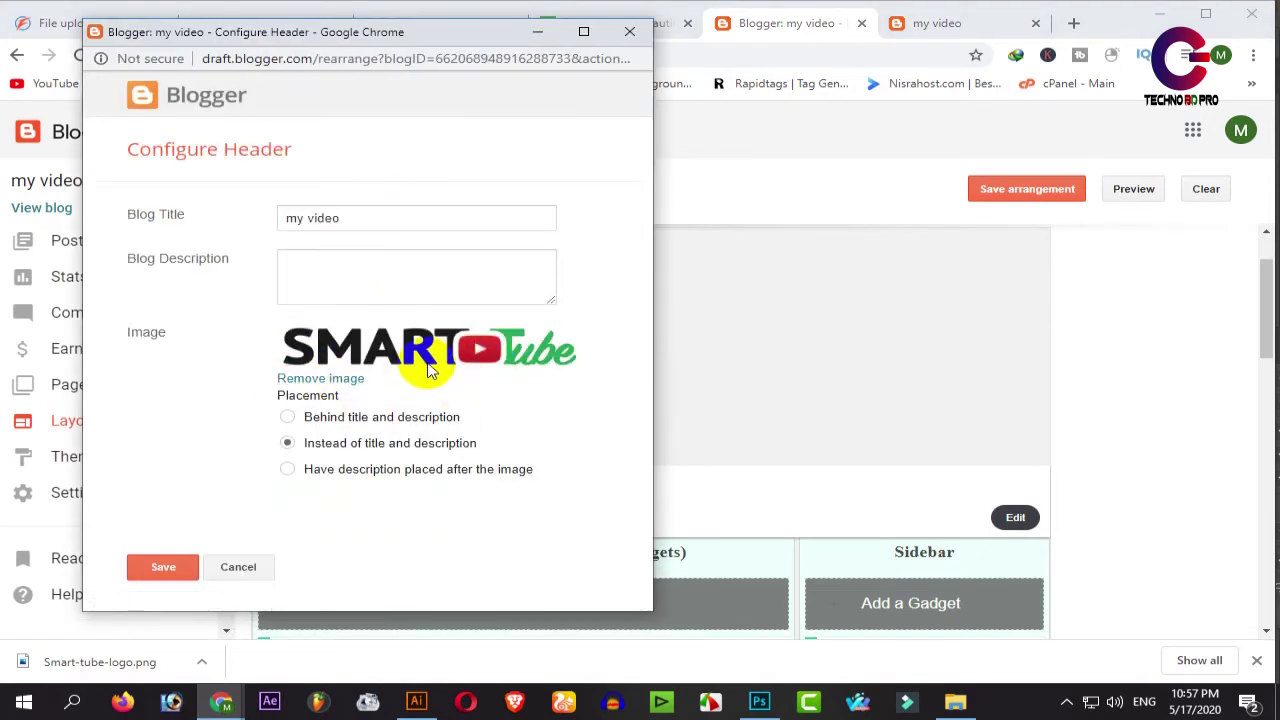
# - Replace the header image with the dfsdf file from the desktop and save the header configuration
pyautogui.click(322, 378)
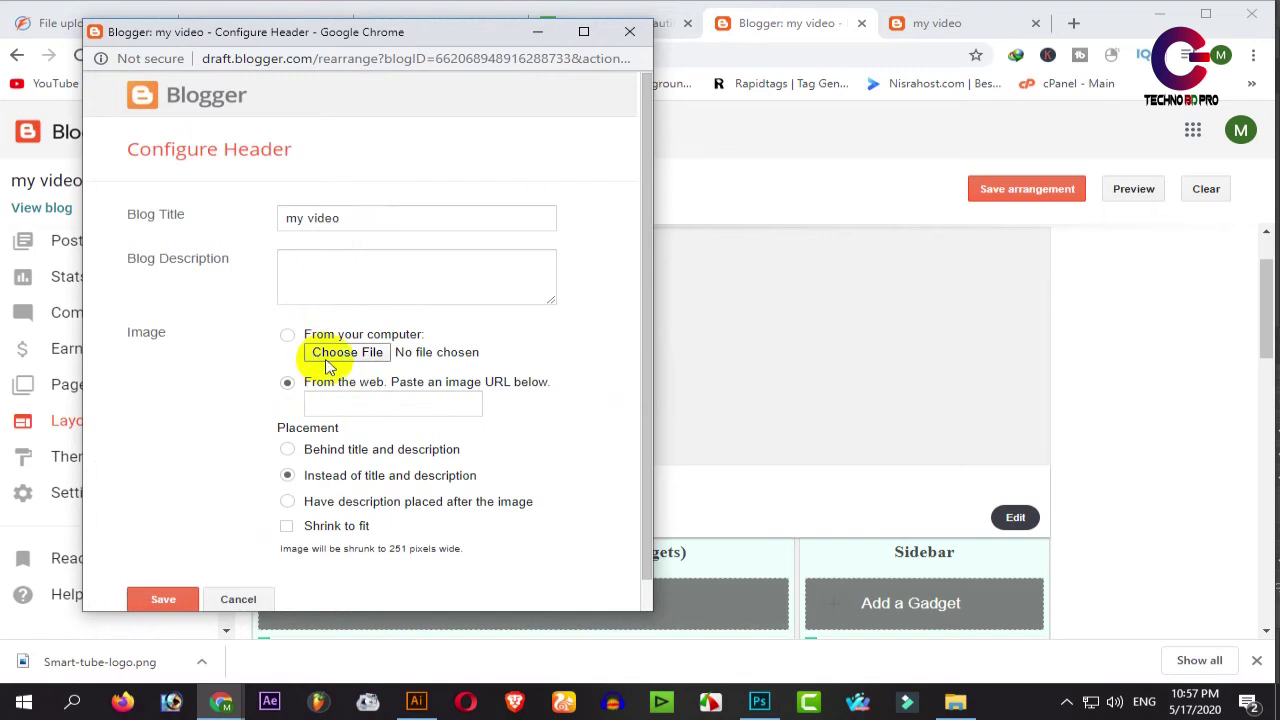
pyautogui.click(360, 356)
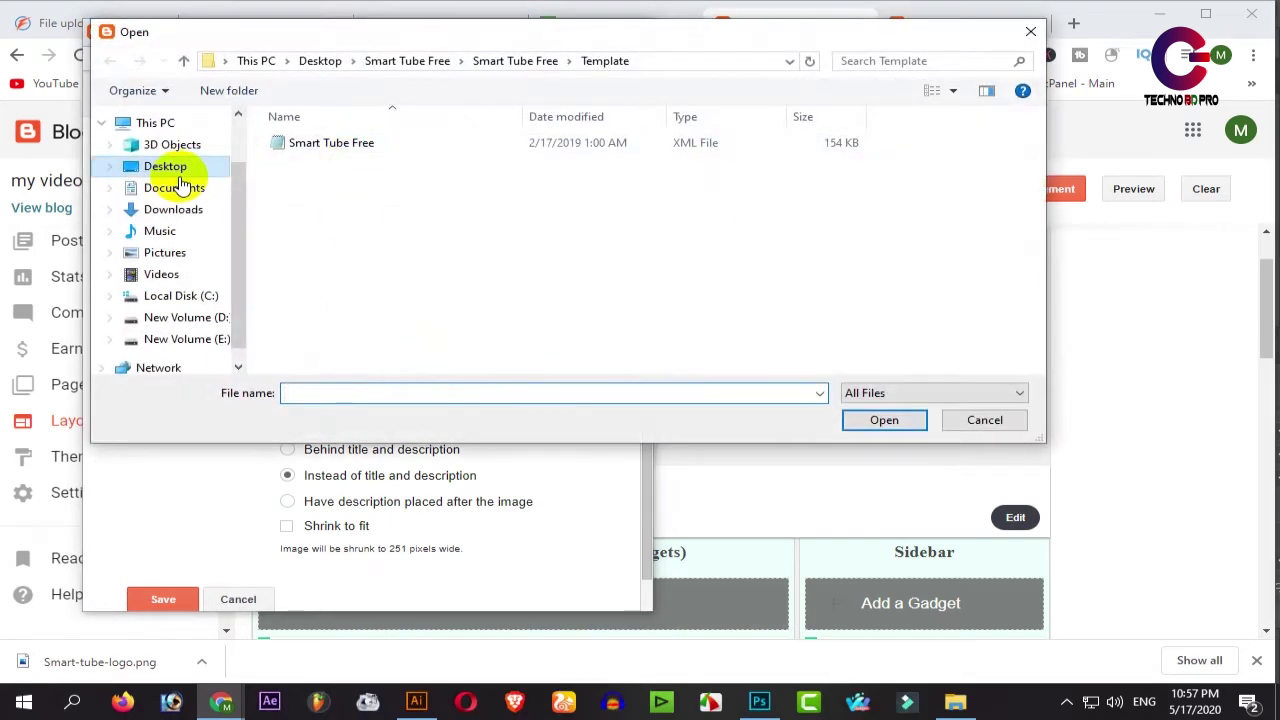
pyautogui.click(168, 168)
pyautogui.scroll(-5, 571, 218)
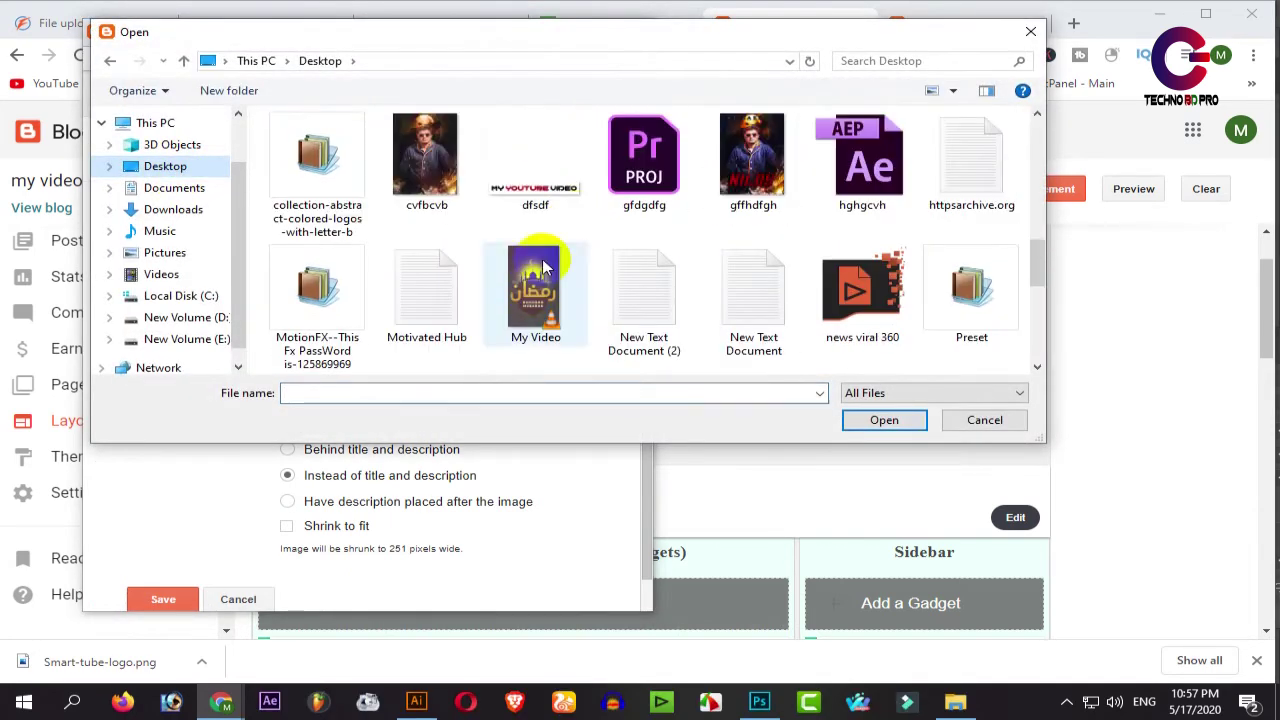
pyautogui.click(535, 190)
pyautogui.click(877, 421)
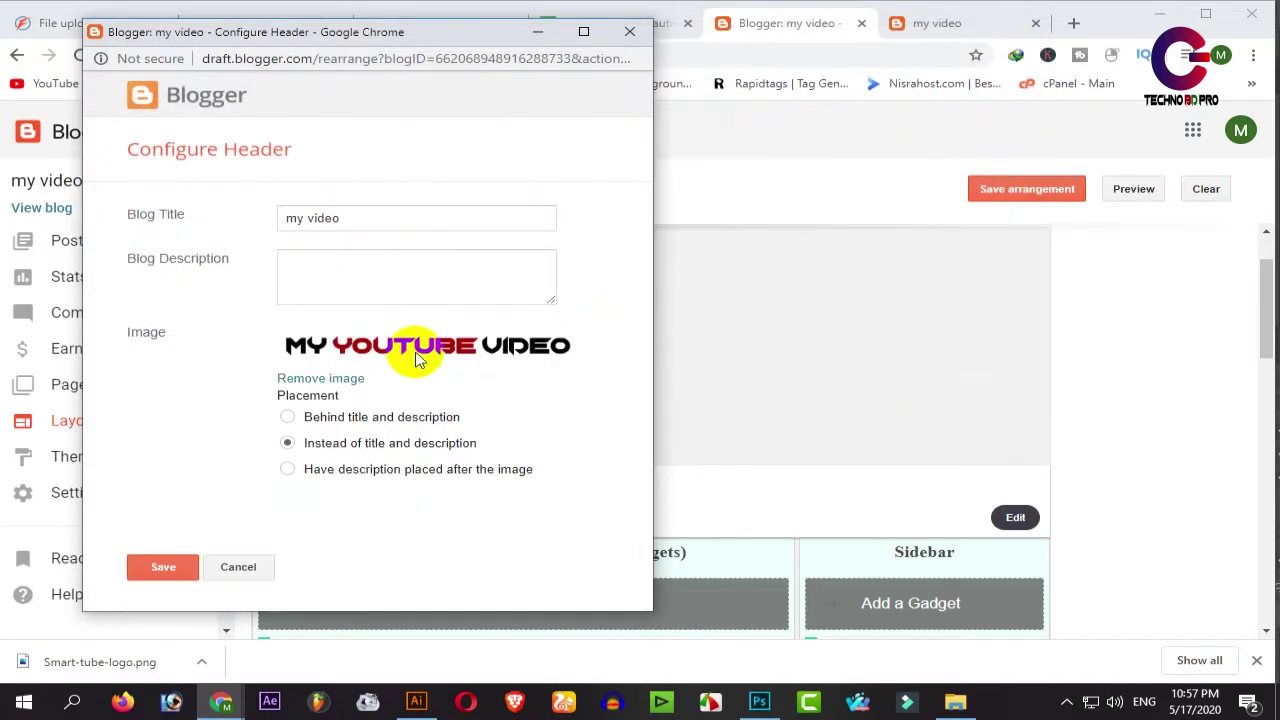
pyautogui.click(162, 568)
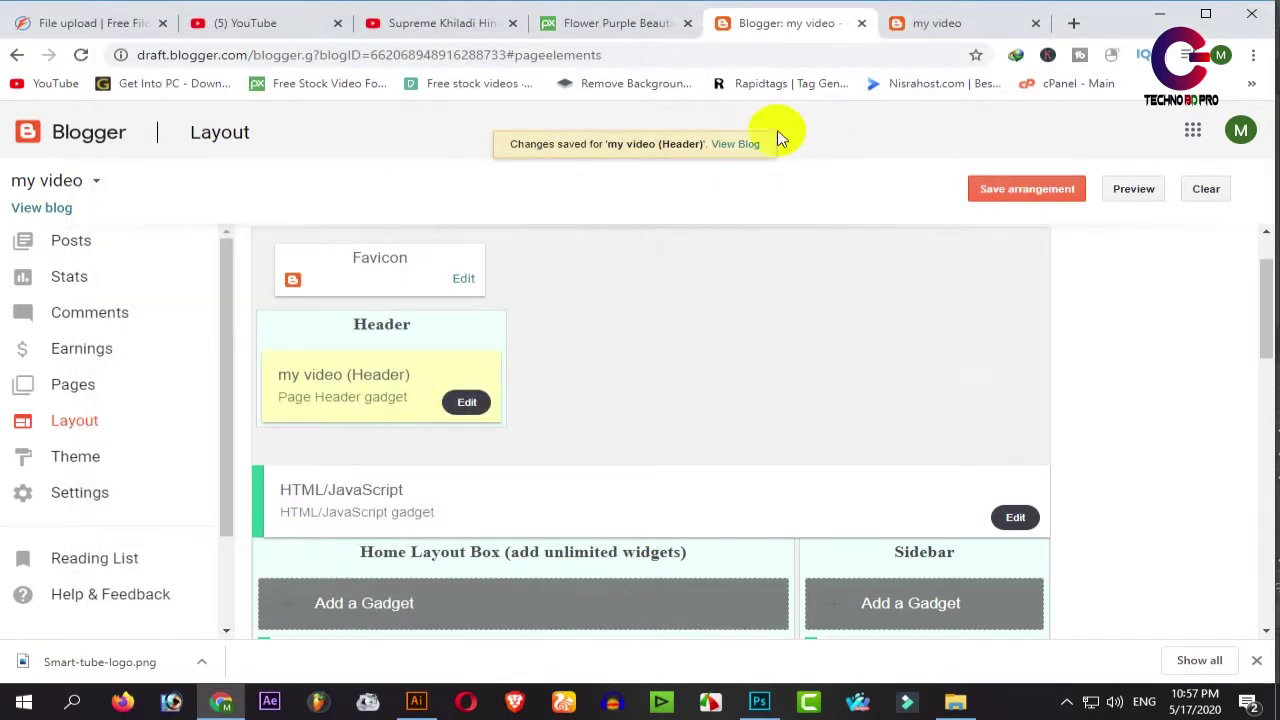
# - View the live blog to check the new header logo and page sections, and close the outdated blog tab
pyautogui.click(737, 141)
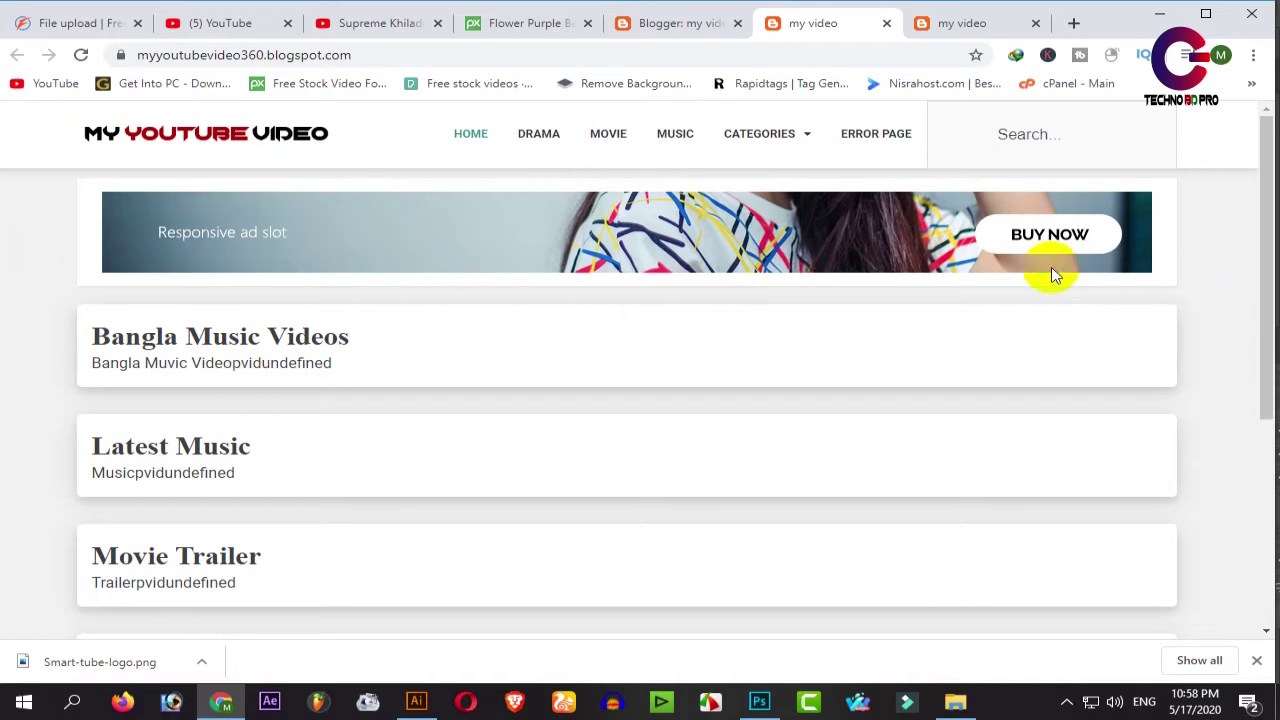
pyautogui.scroll(-5, 650, 265)
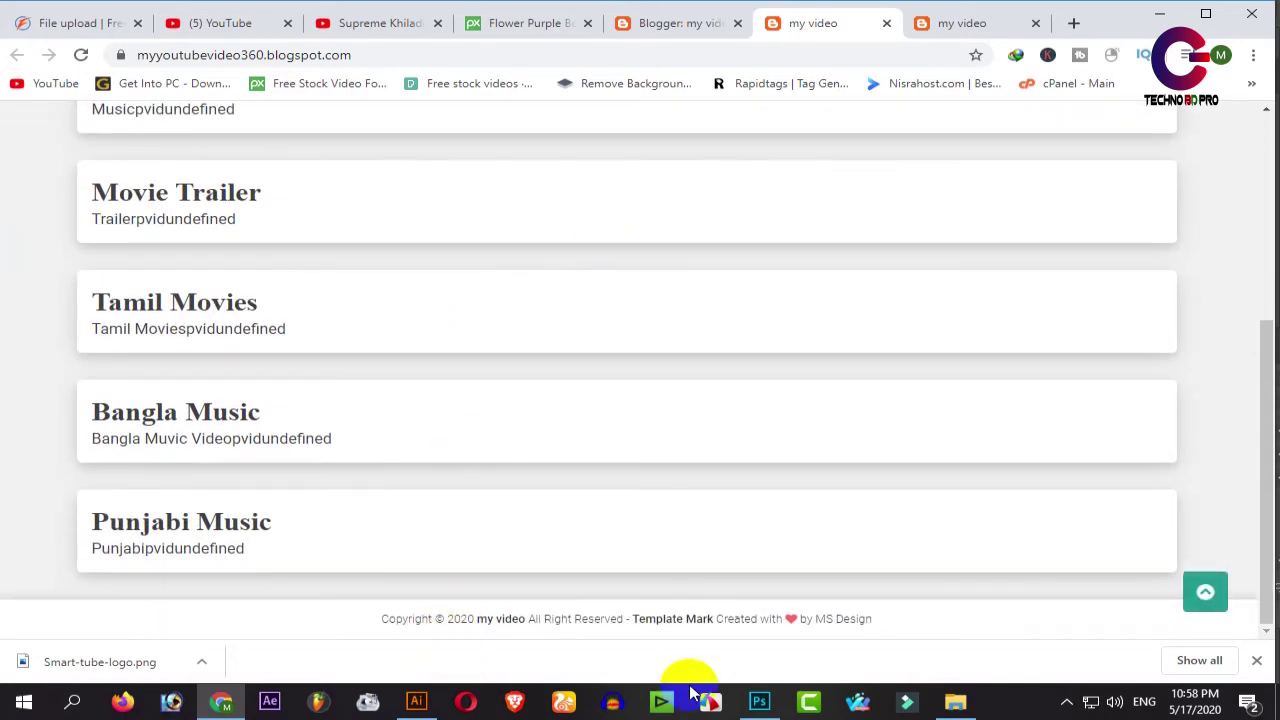
pyautogui.click(1257, 662)
pyautogui.scroll(4, 537, 497)
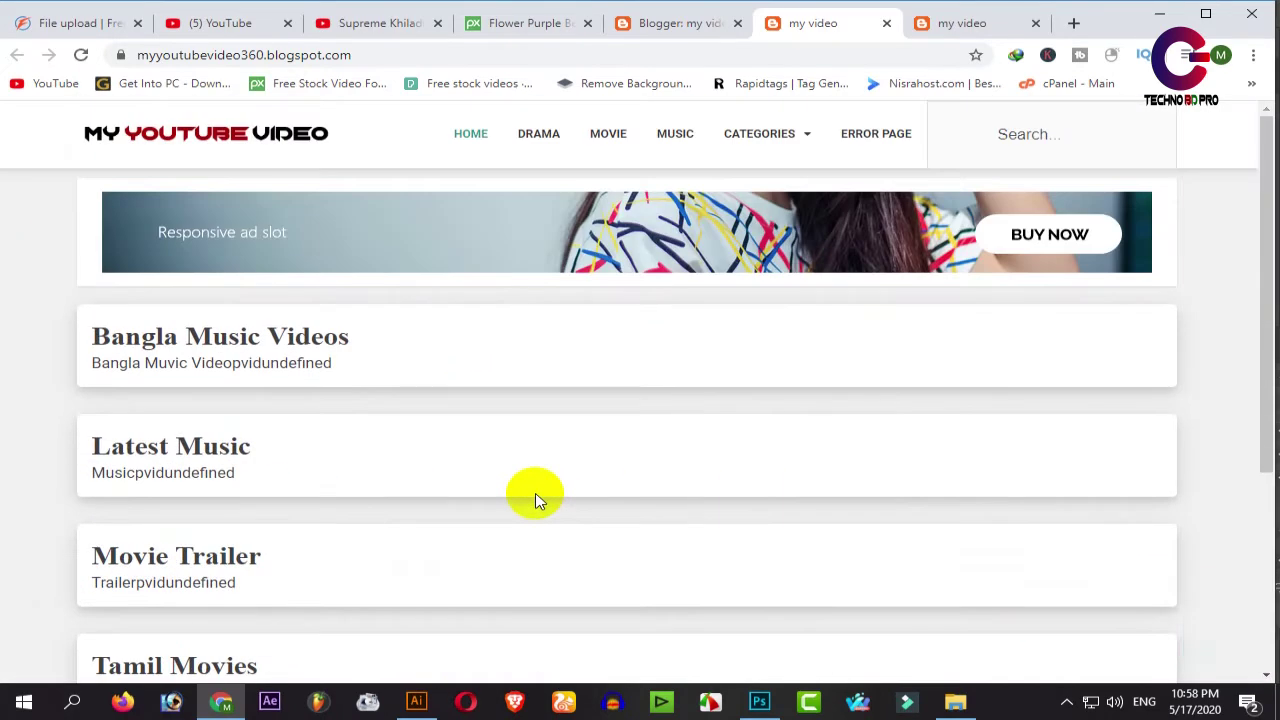
pyautogui.click(1000, 30)
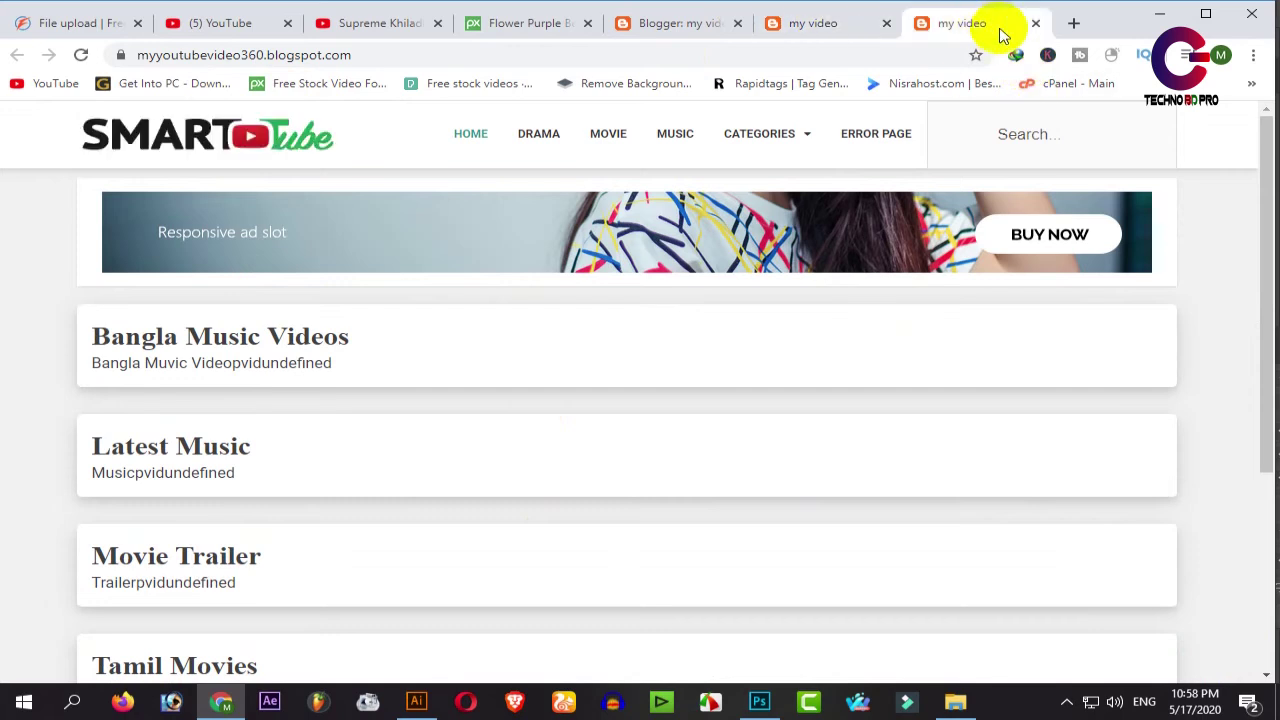
pyautogui.click(1037, 24)
# - Open the HTML/JavaScript gadget below the header in the blog layout, review its "middle ad" image code and save the gadget
pyautogui.click(766, 26)
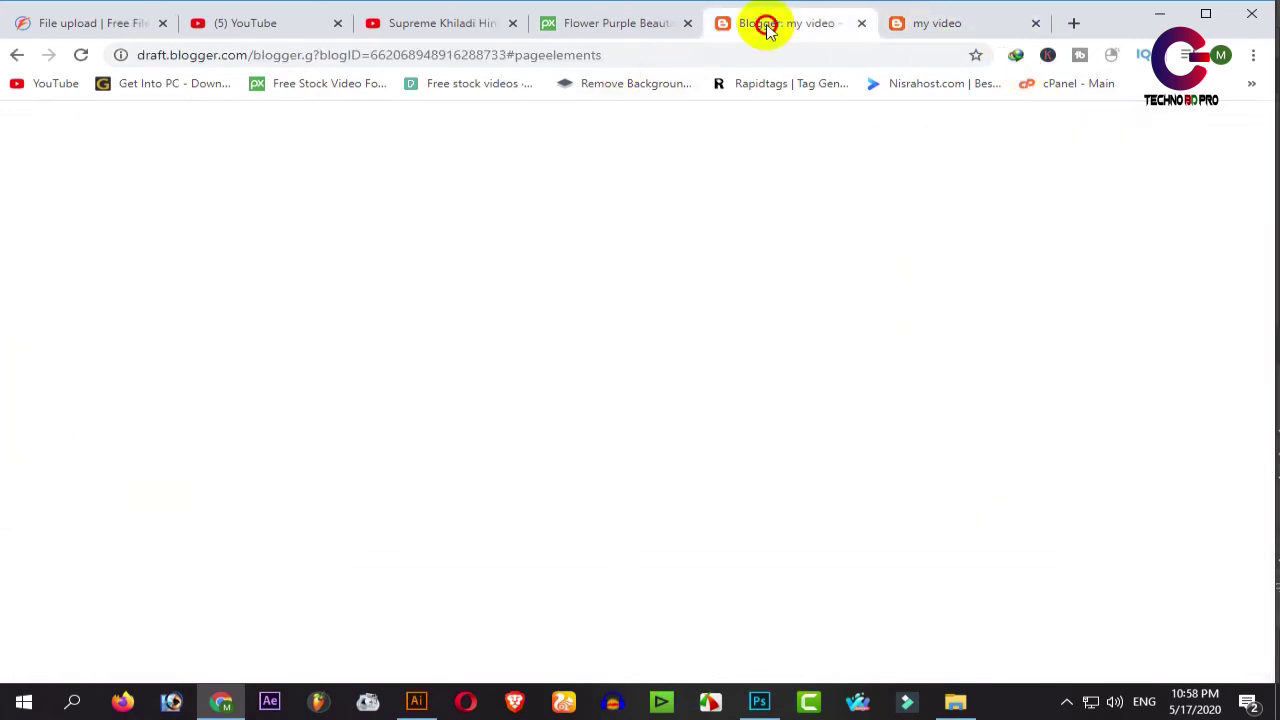
pyautogui.scroll(-4, 462, 570)
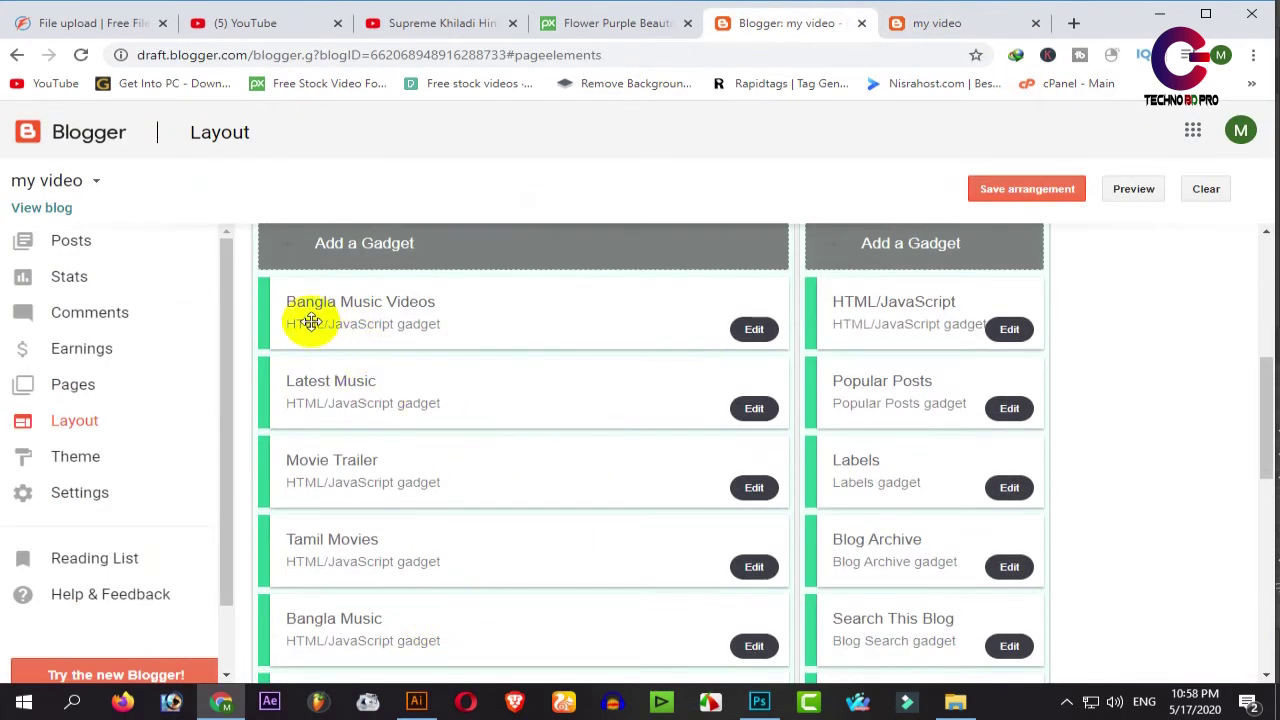
pyautogui.scroll(1, 467, 380)
pyautogui.scroll(2, 467, 380)
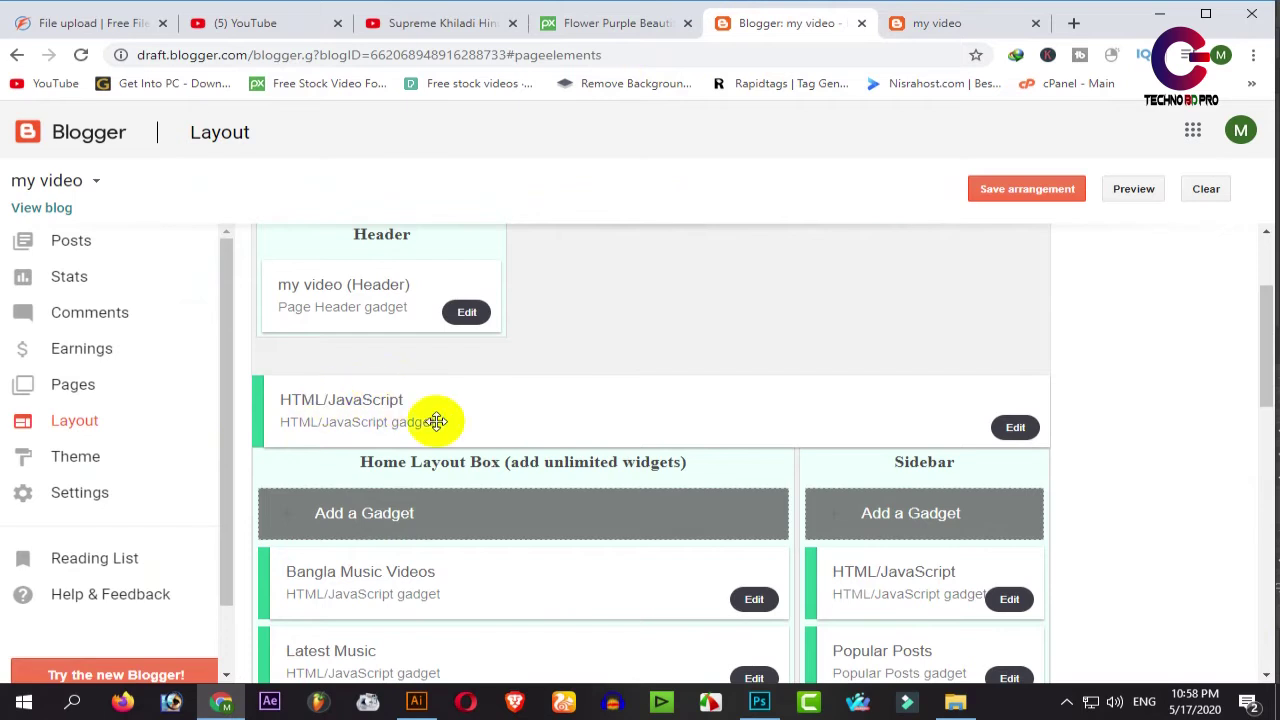
pyautogui.click(1014, 429)
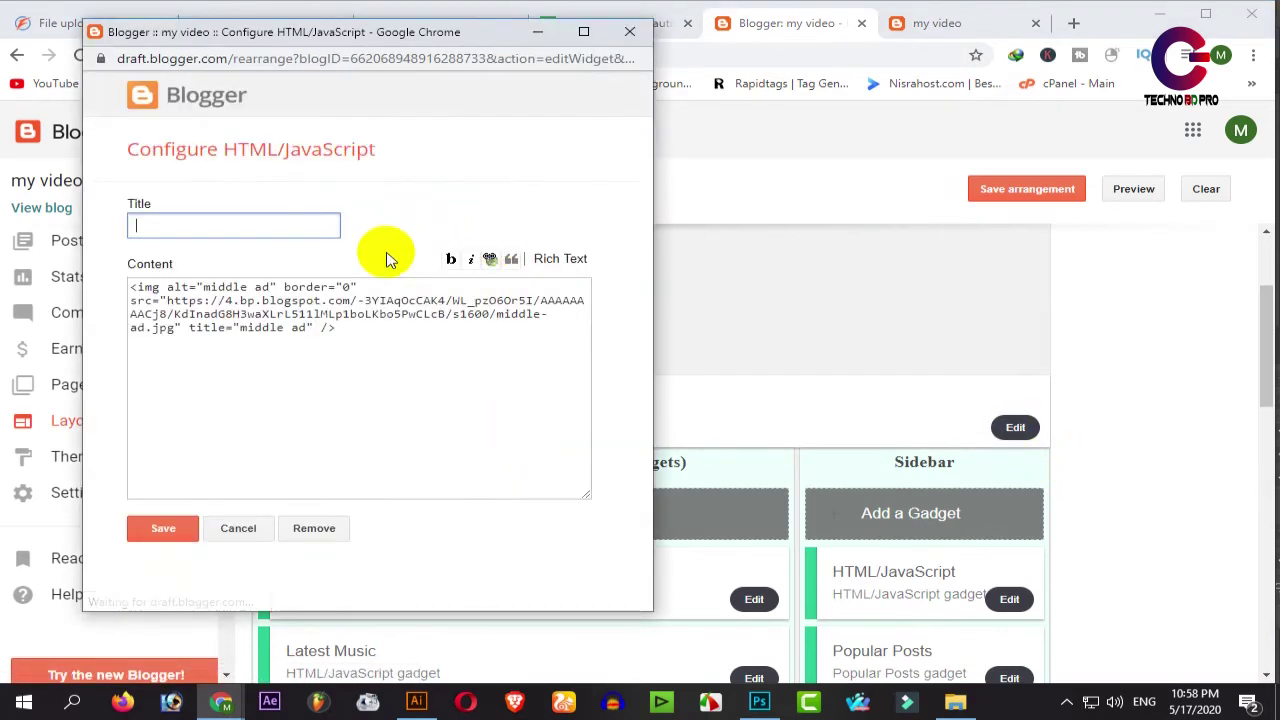
pyautogui.moveTo(400, 337); pyautogui.dragTo(140, 292)
pyautogui.click(340, 360)
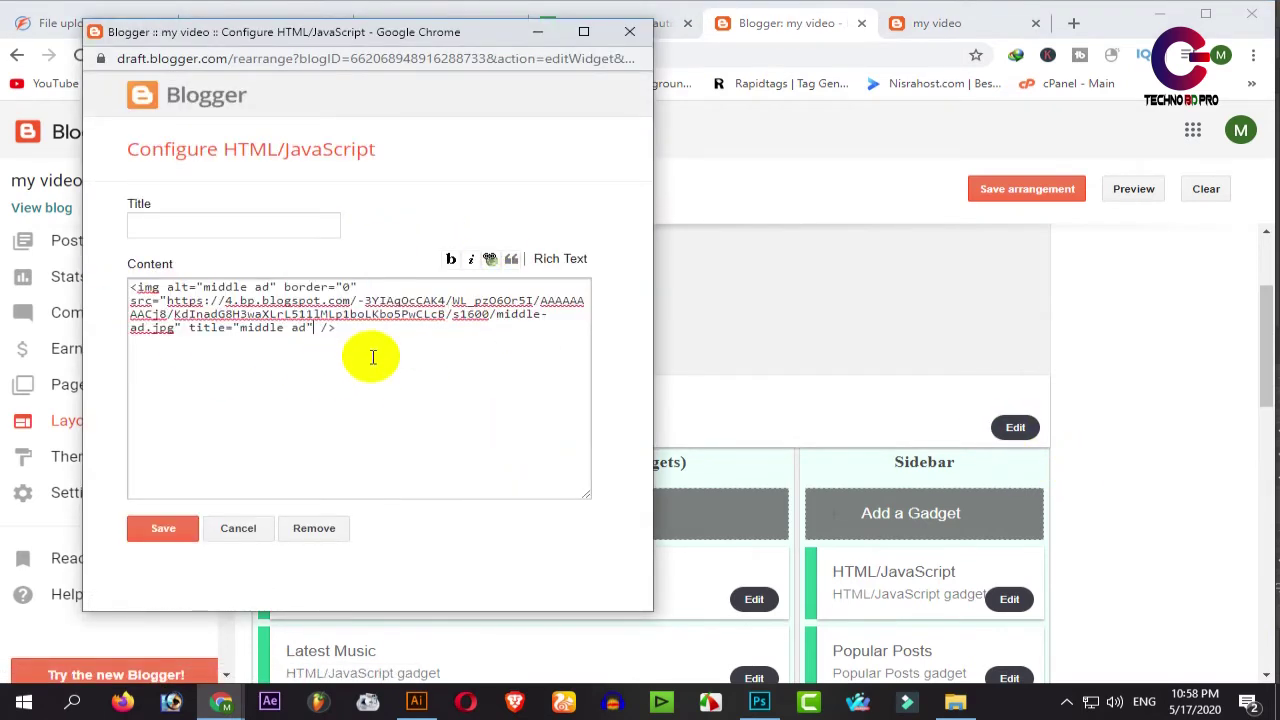
pyautogui.click(163, 528)
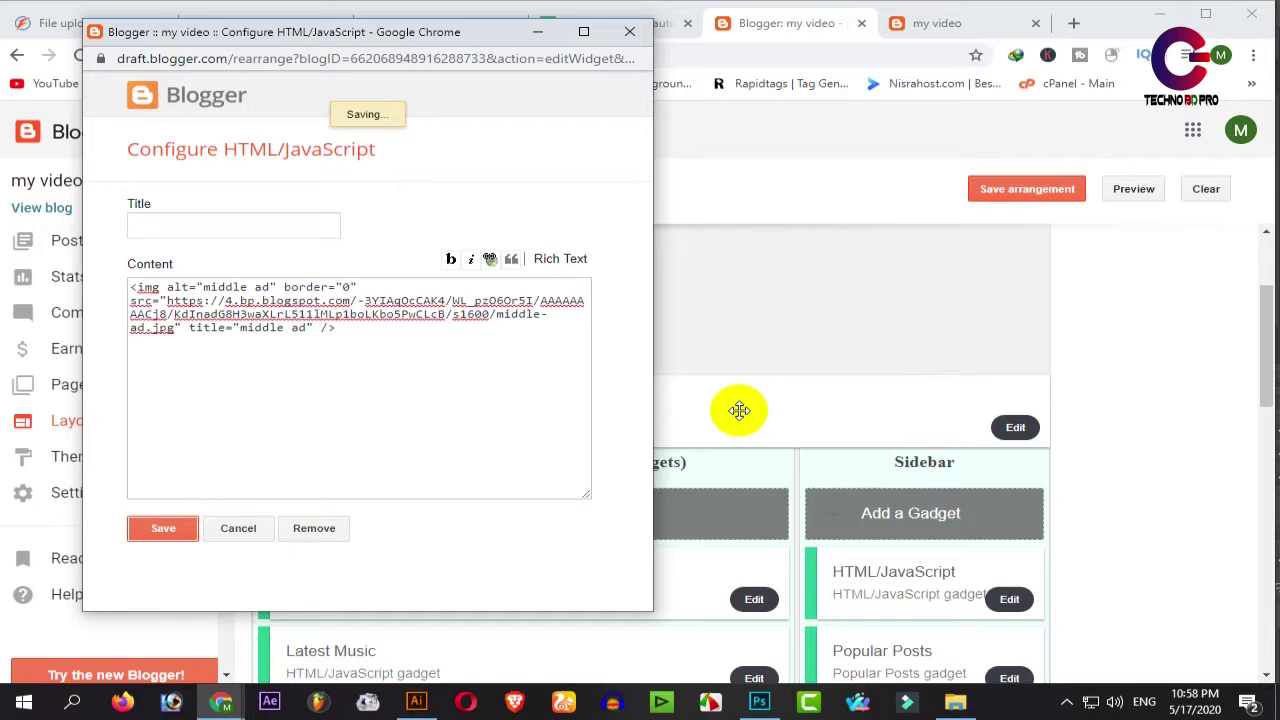
# - Examine the layout's home video gadgets and sidebar, and compare them with the YouTube home page and the live blog
pyautogui.scroll(-8, 736, 410)
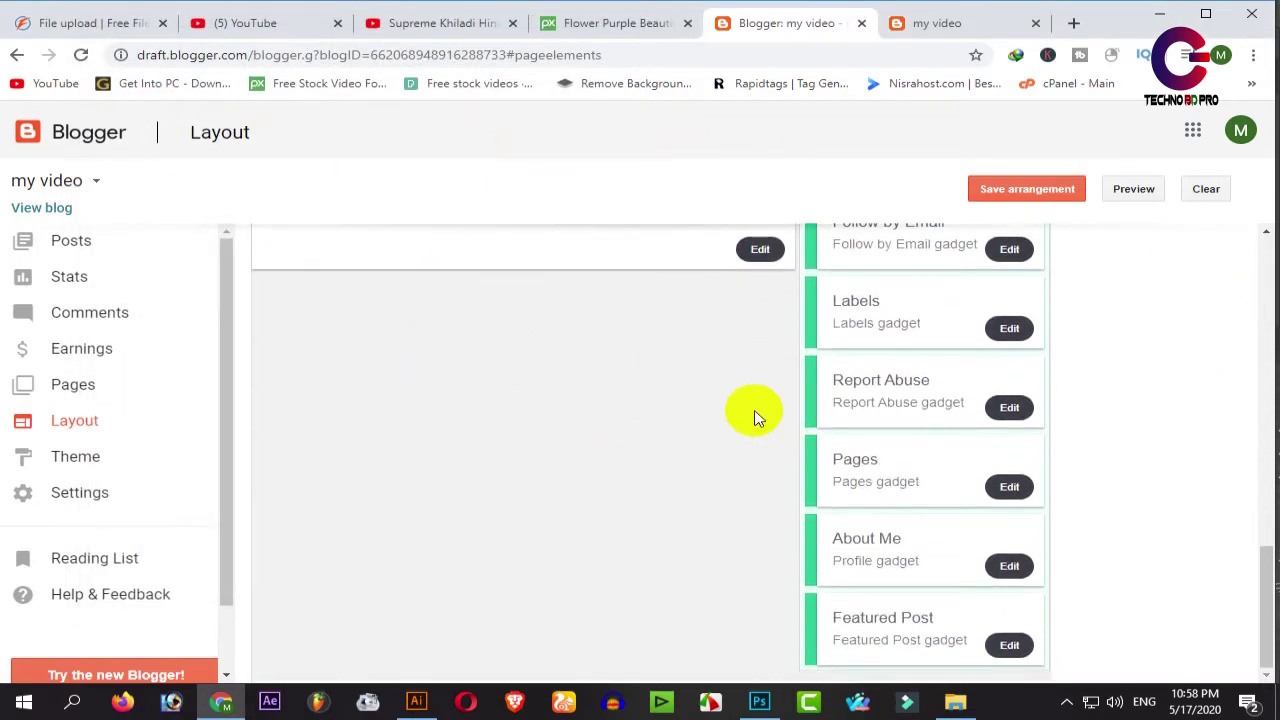
pyautogui.scroll(10, 757, 414)
pyautogui.scroll(-4, 714, 423)
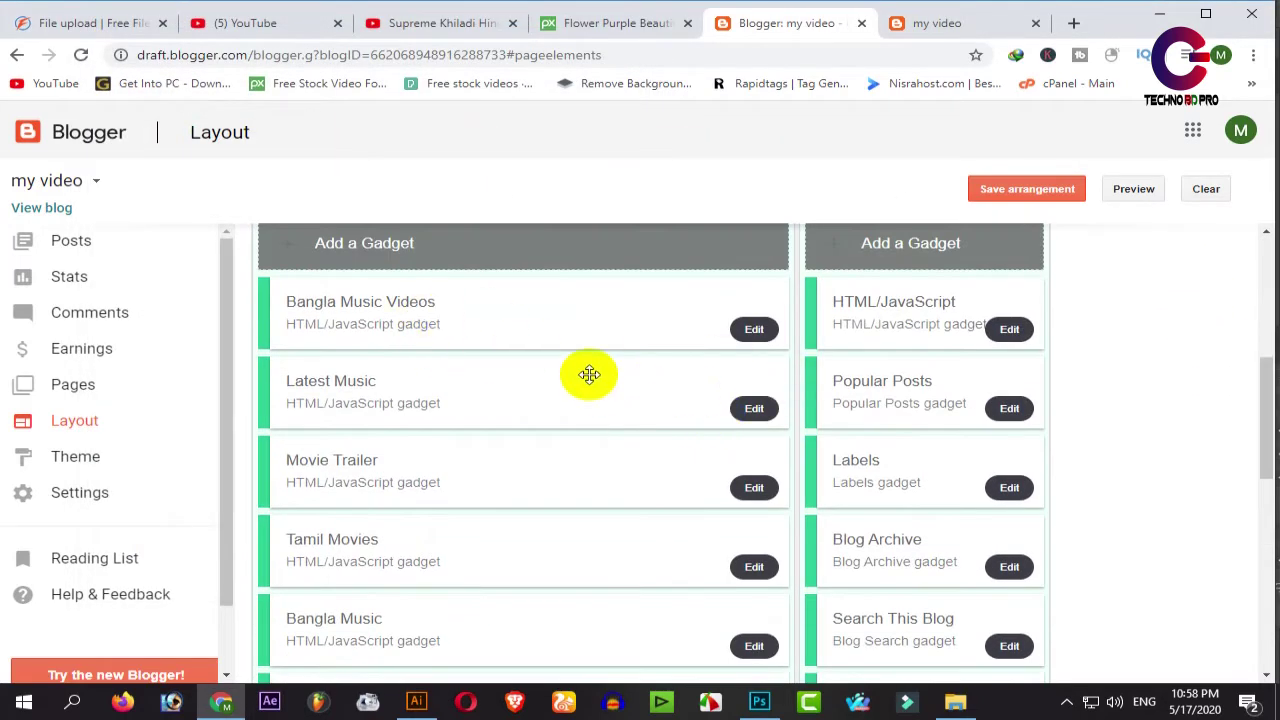
pyautogui.click(255, 23)
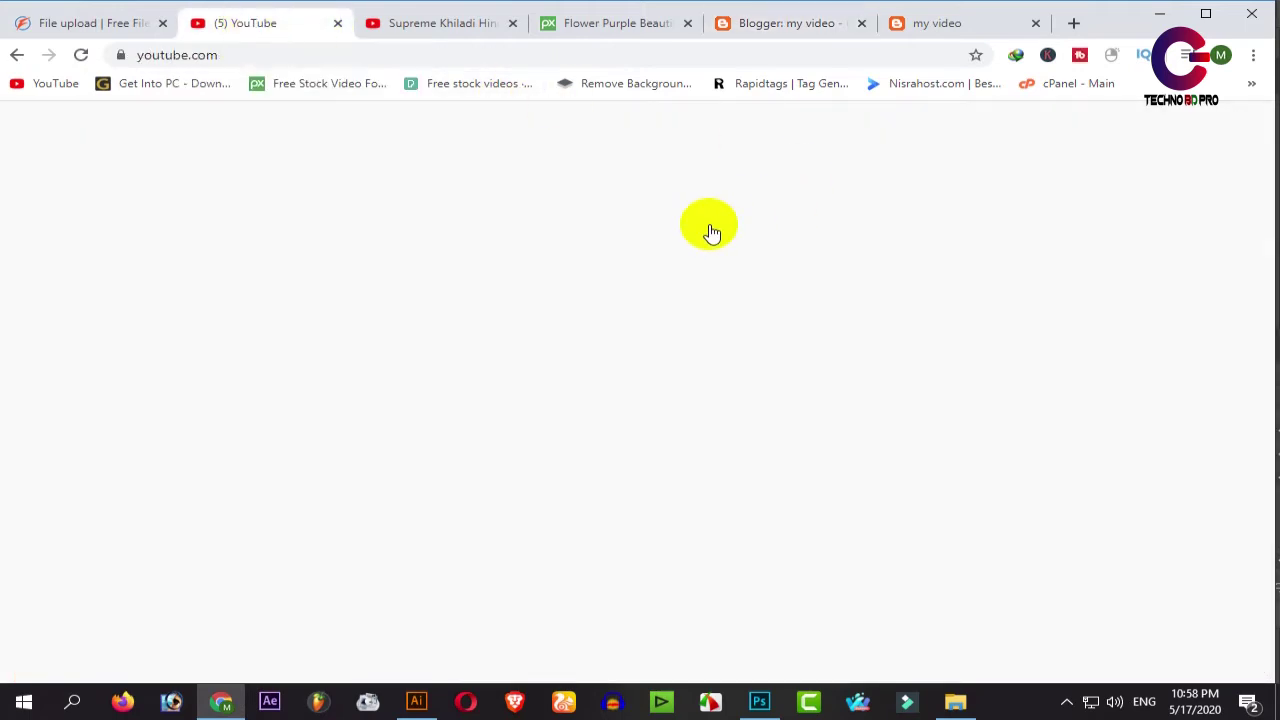
pyautogui.scroll(-1, 490, 309)
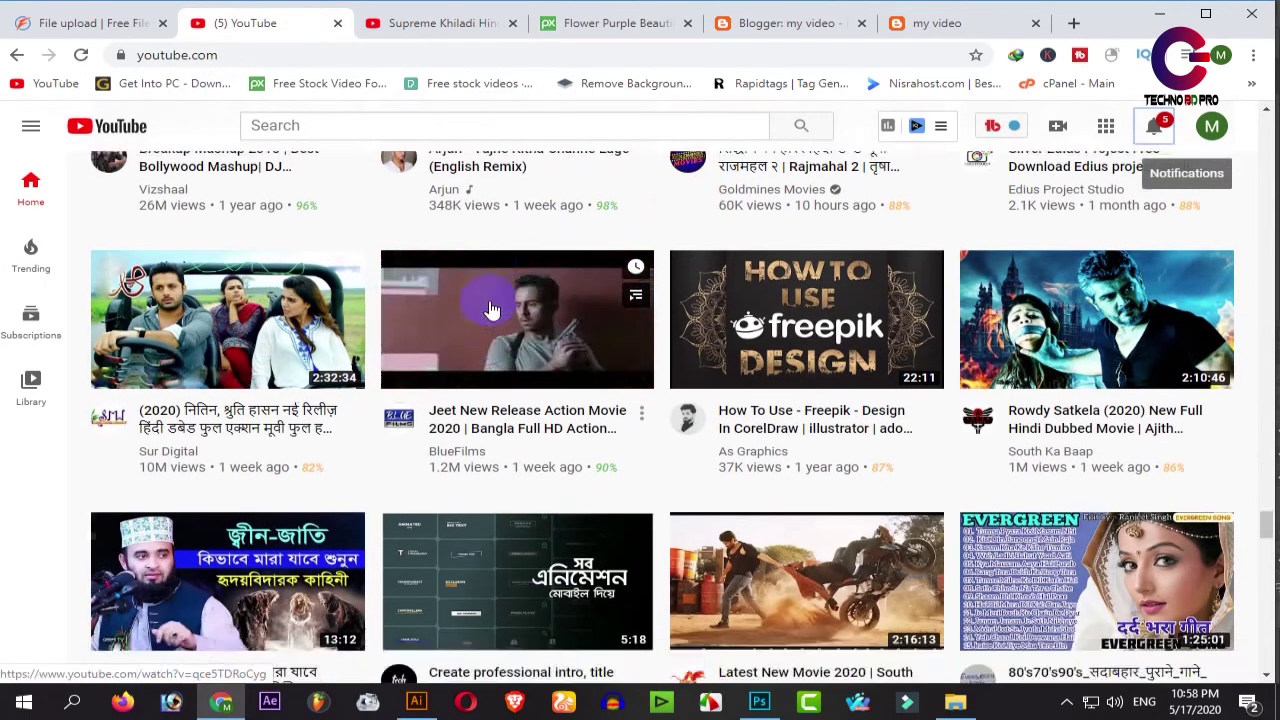
pyautogui.scroll(8, 490, 309)
pyautogui.click(950, 23)
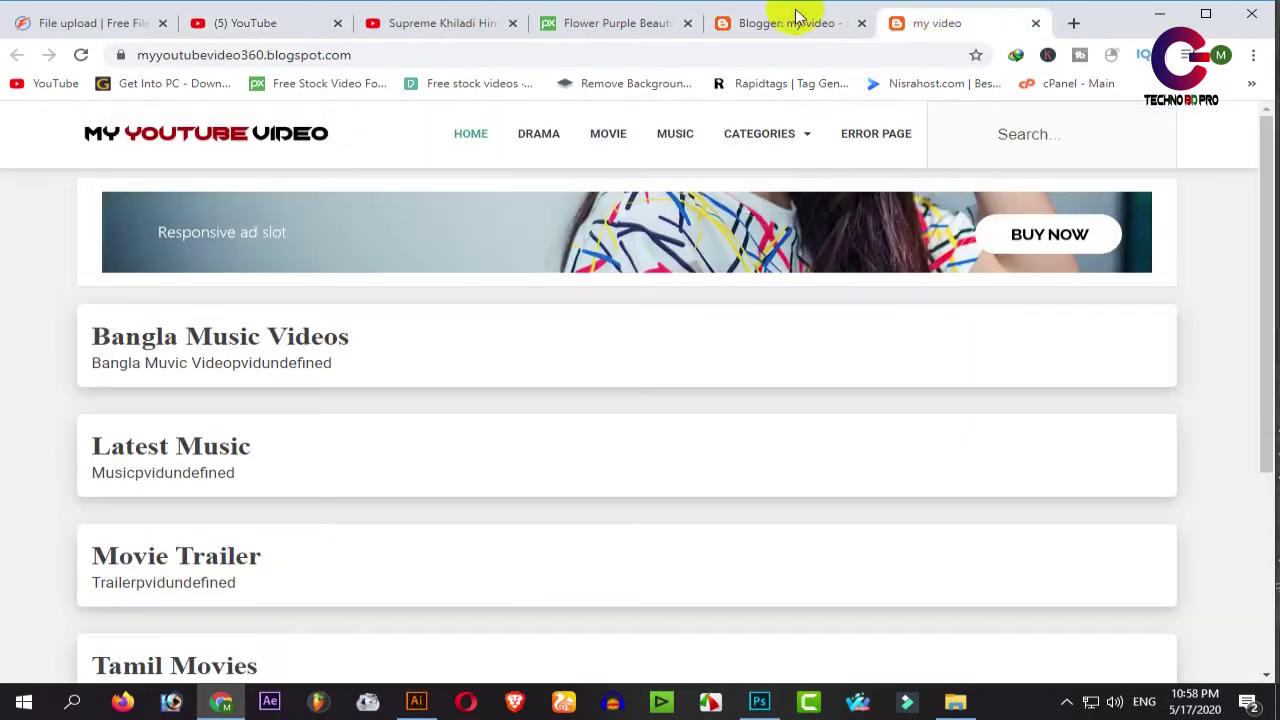
pyautogui.click(785, 23)
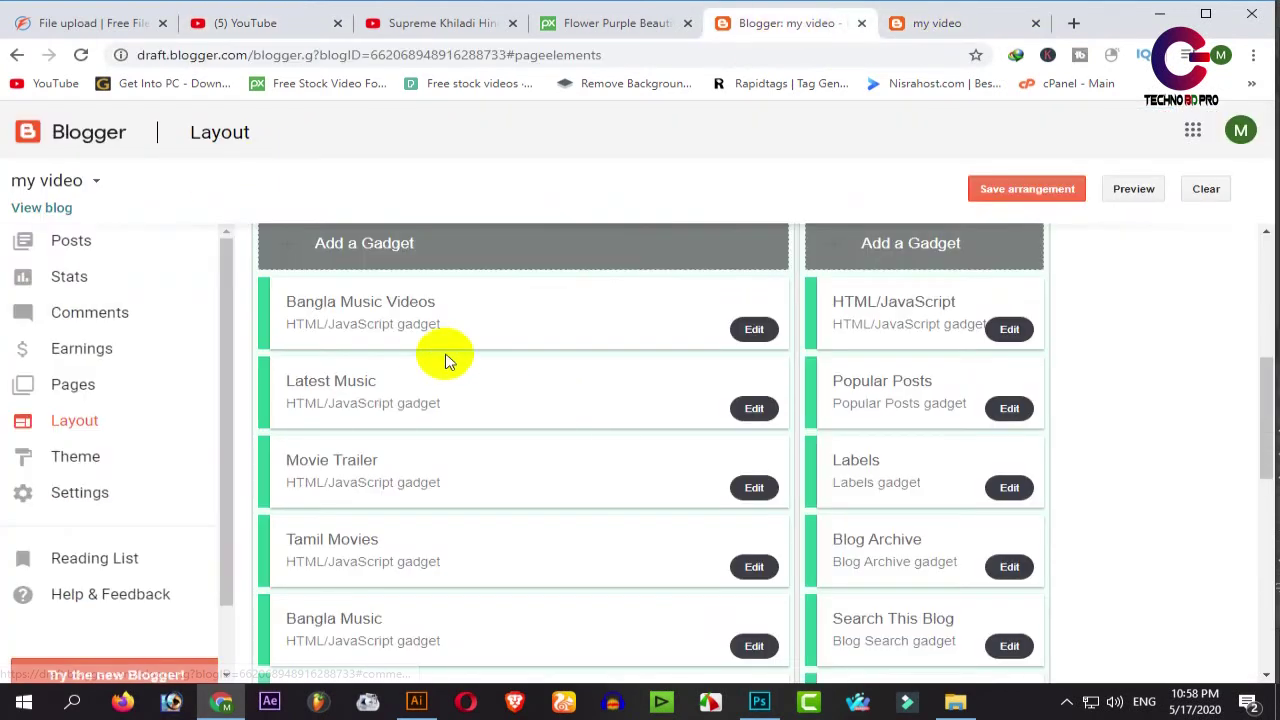
# - Start a new post on the "my video" blog, ready for its title
pyautogui.click(75, 241)
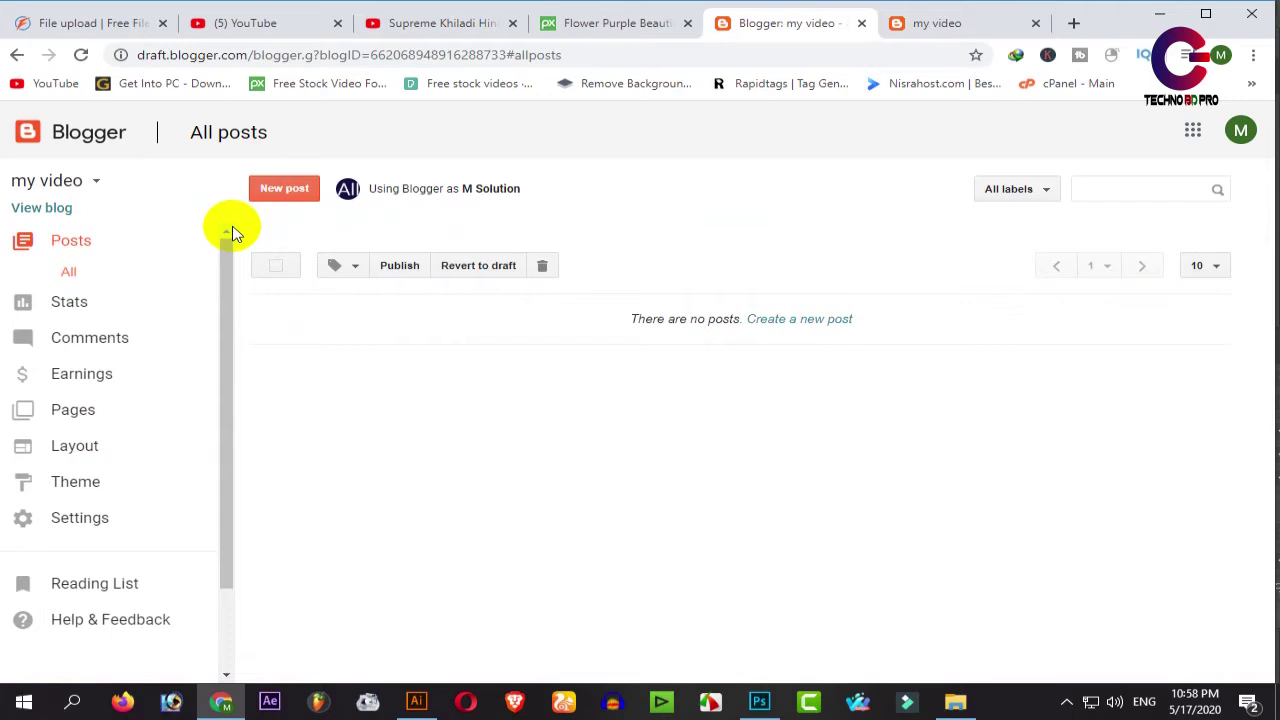
pyautogui.click(278, 194)
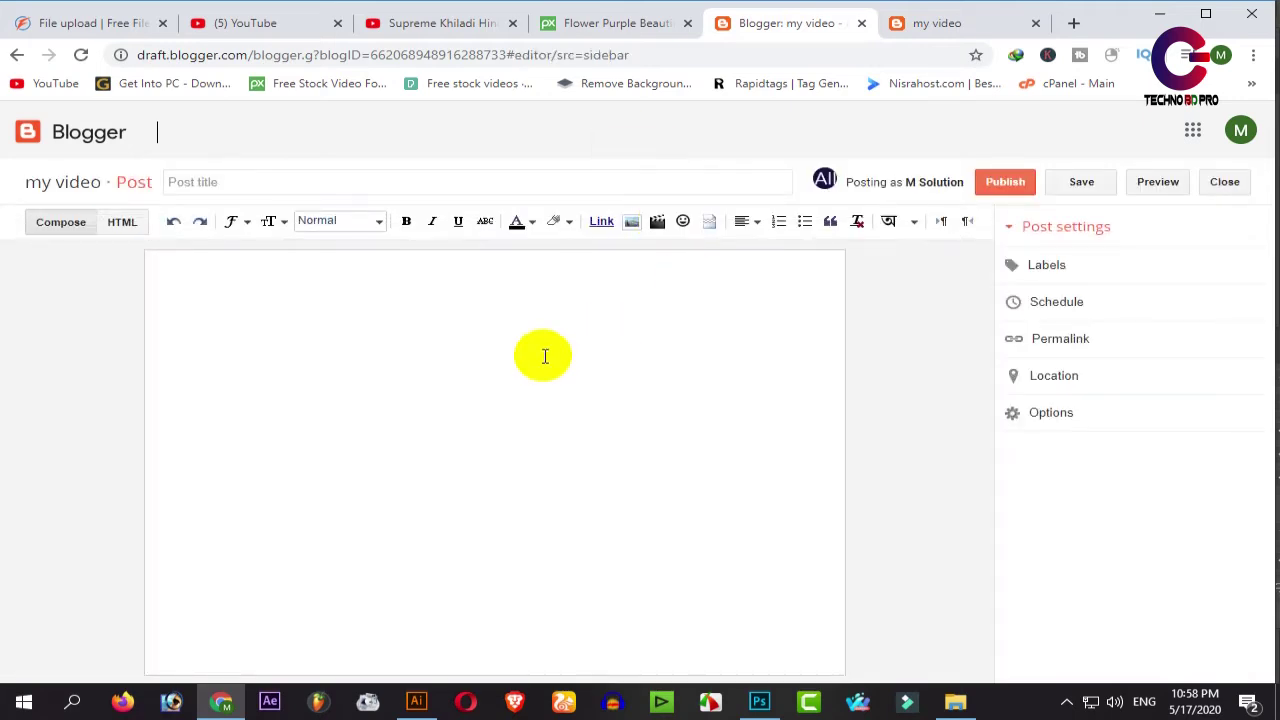
pyautogui.click(218, 180)
# - Search YouTube for "techno bd pro" and open the Techno bd Pro channel
pyautogui.click(232, 22)
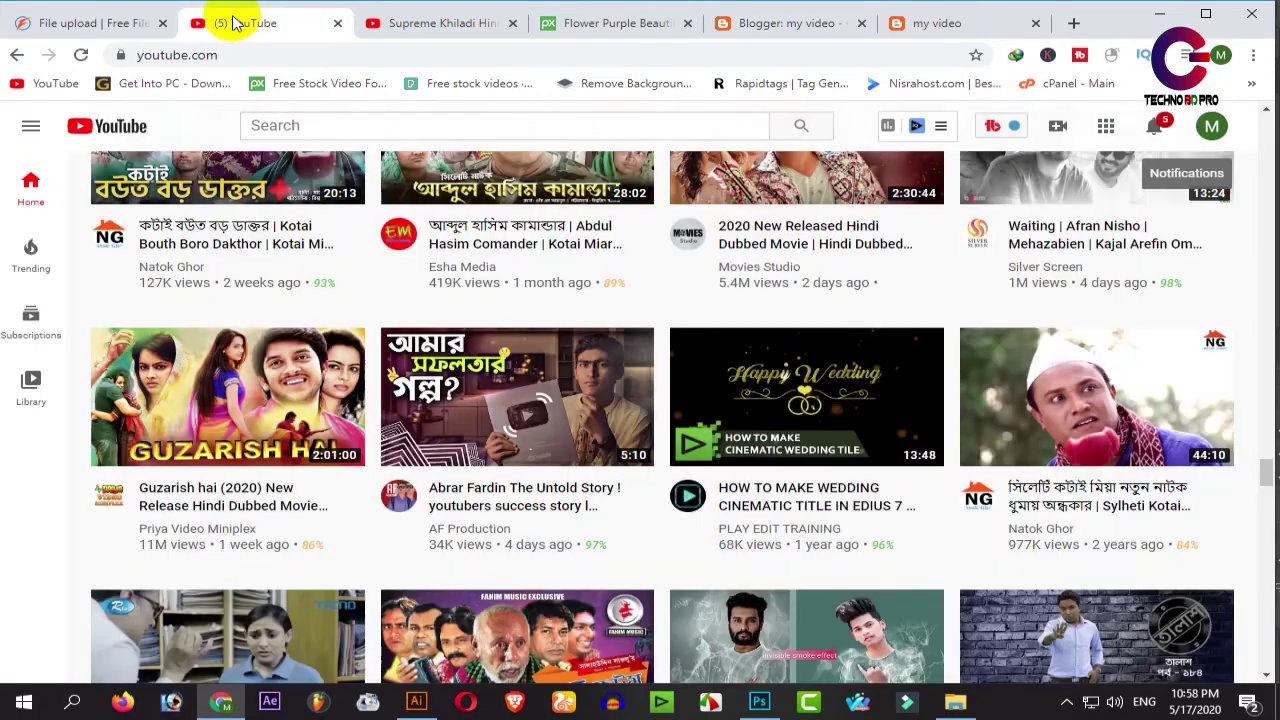
pyautogui.click(453, 131)
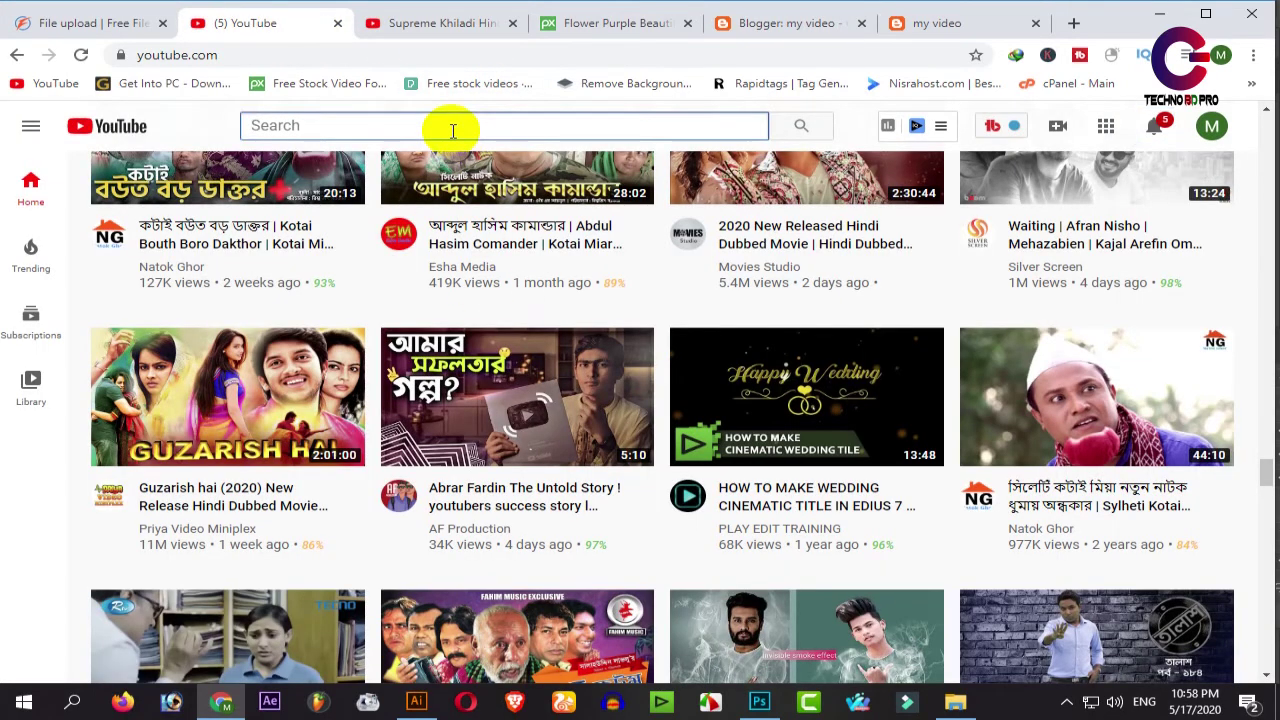
pyautogui.write('techno')
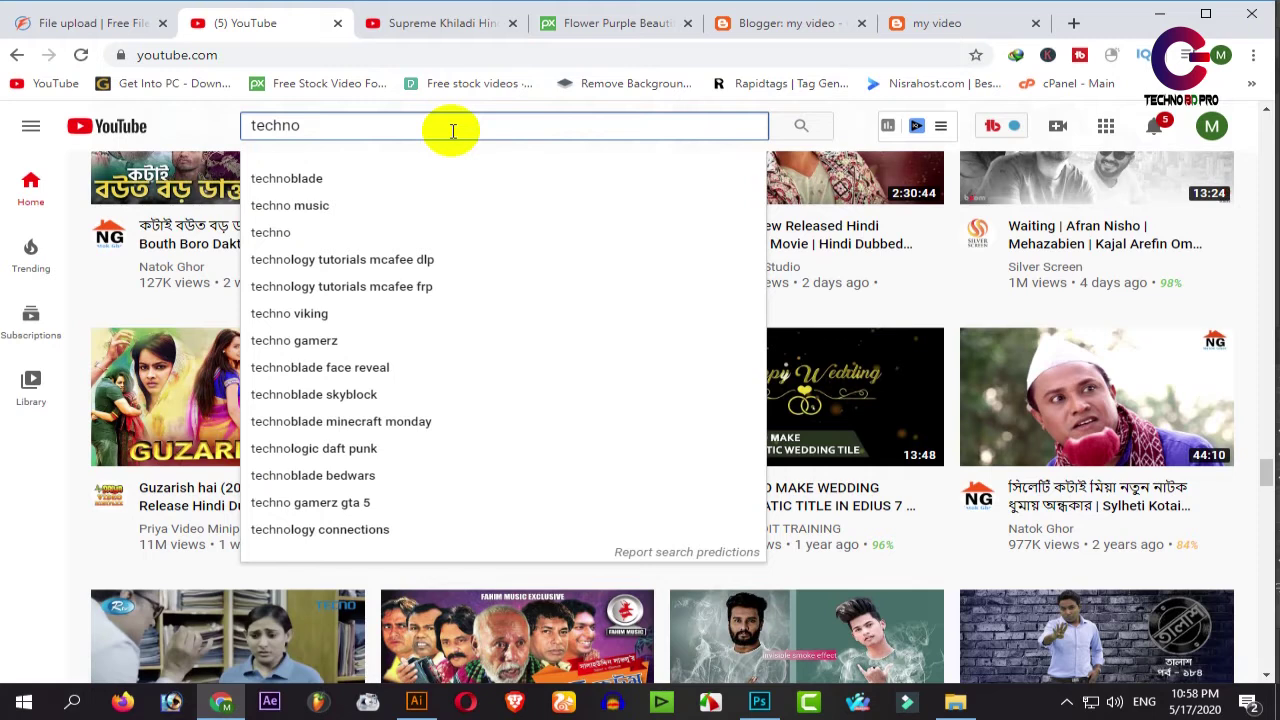
pyautogui.write(' bd pro')
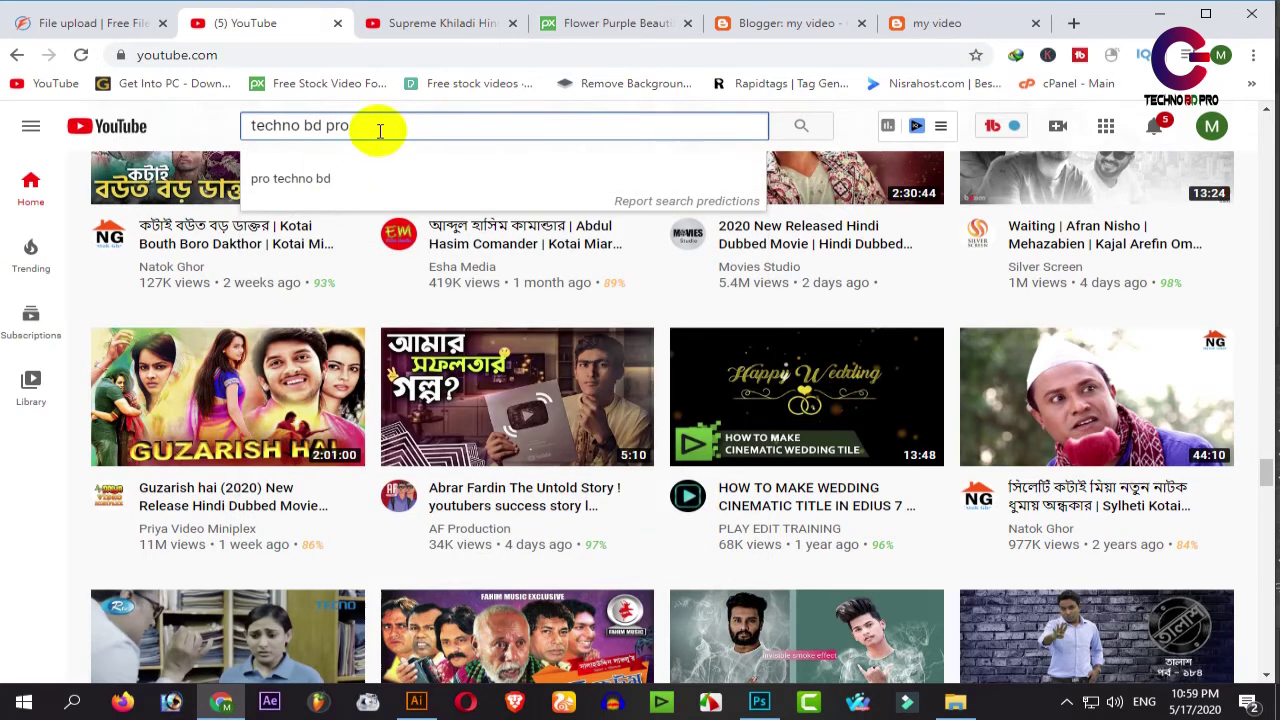
pyautogui.press('Return')
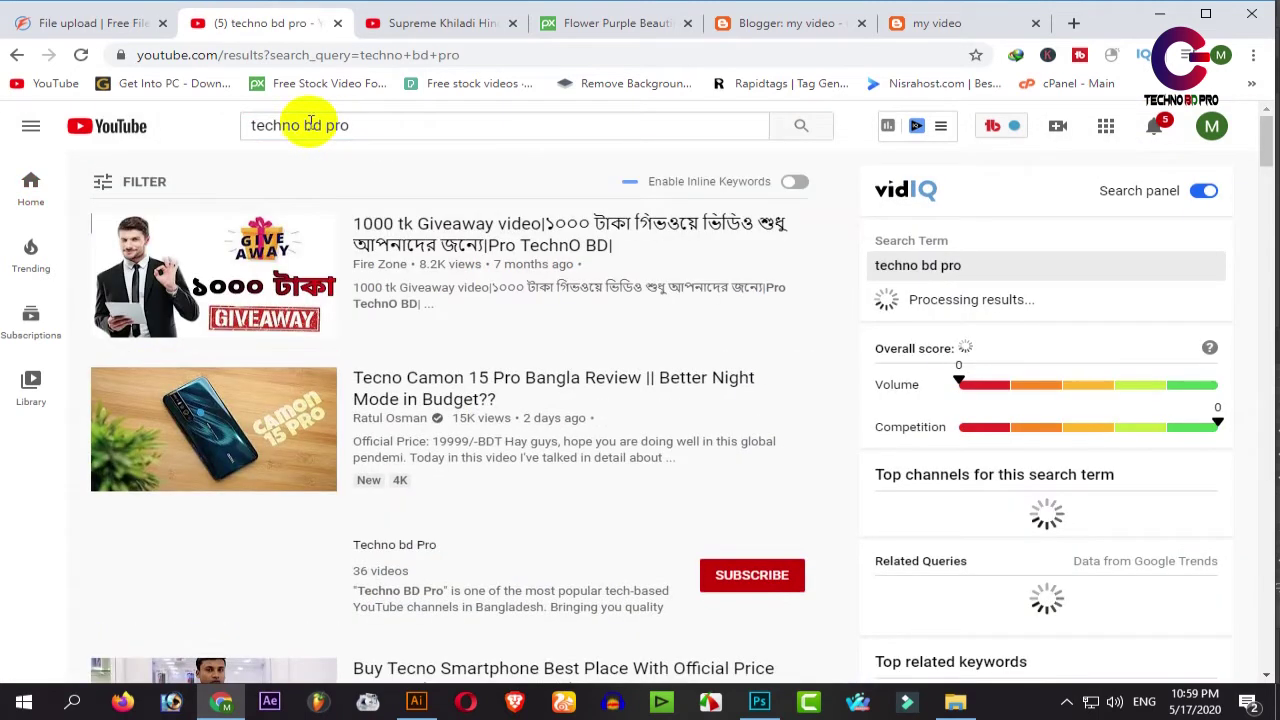
pyautogui.scroll(-1, 481, 484)
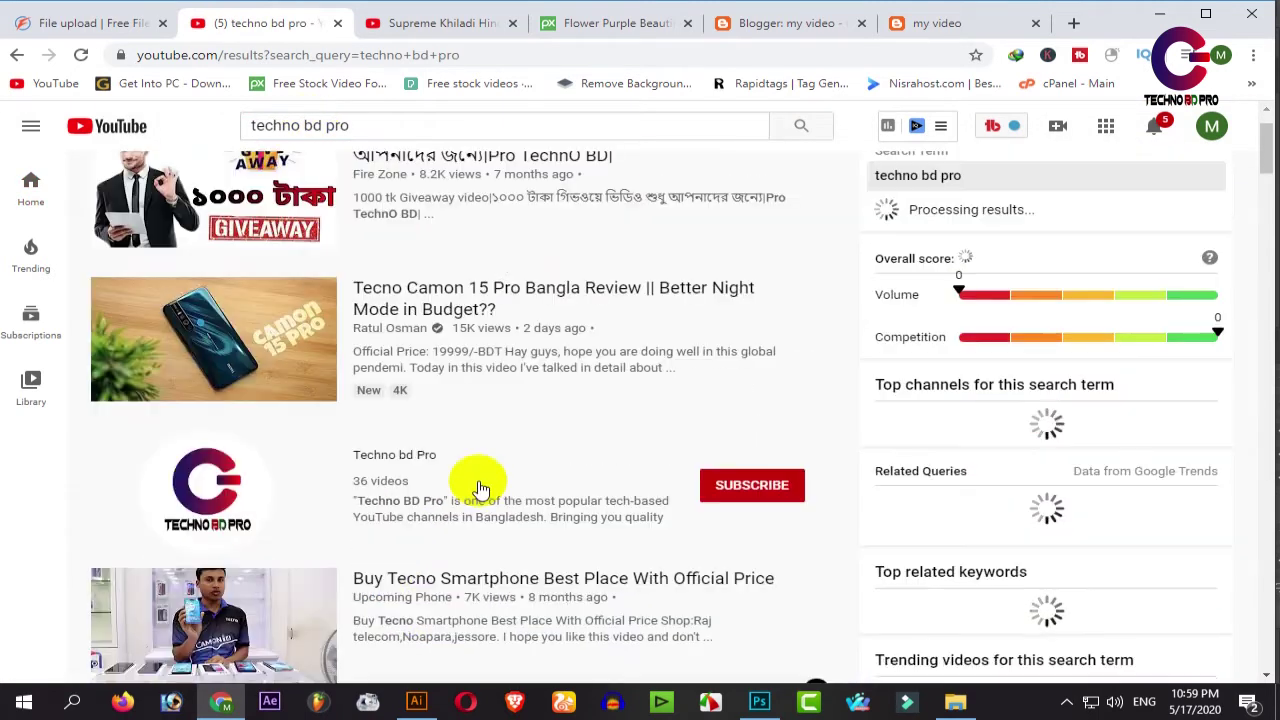
pyautogui.scroll(-1, 375, 390)
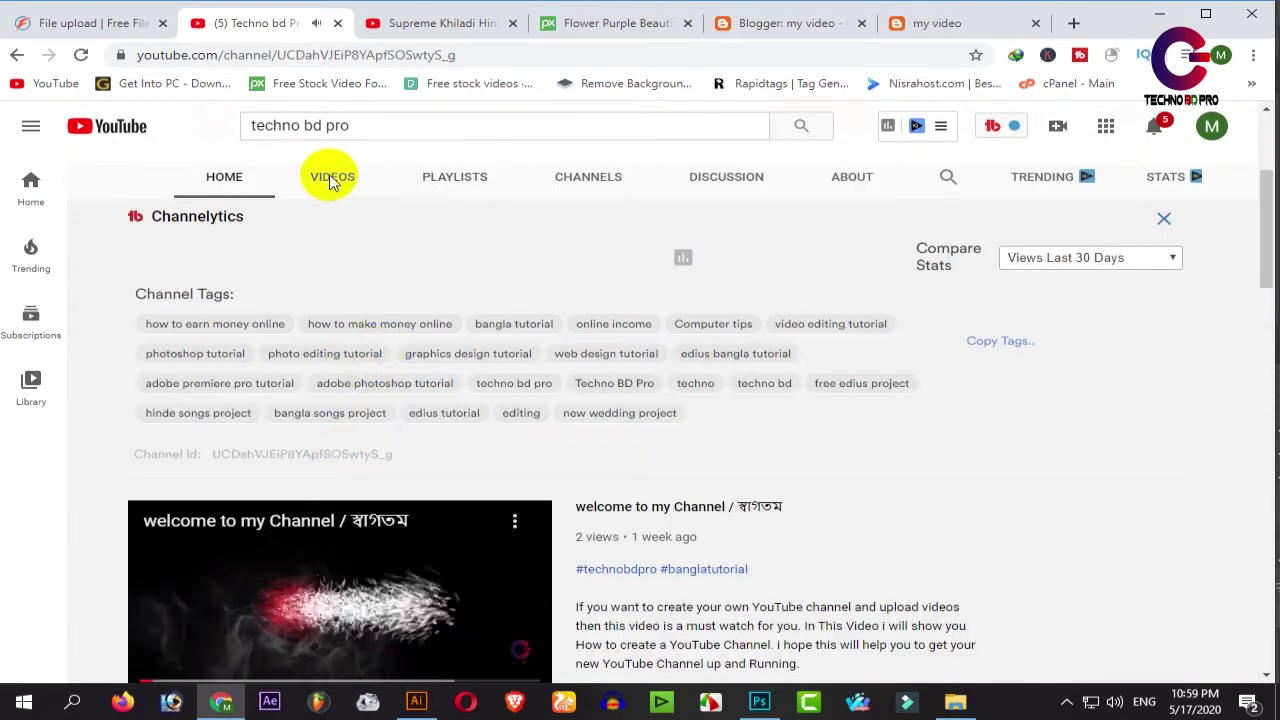
# - List the channel's uploaded videos and open "Movie poster design in photoshop cc" in a new tab
pyautogui.click(332, 178)
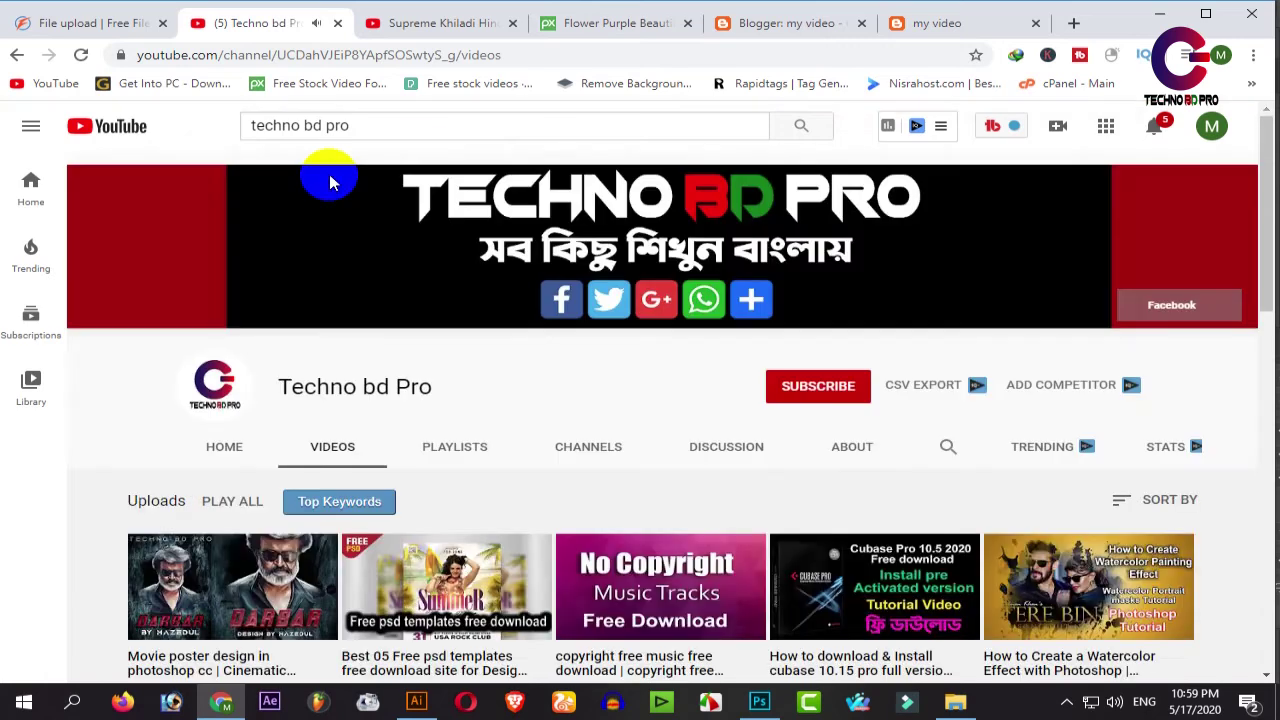
pyautogui.scroll(-3, 586, 440)
pyautogui.scroll(1, 586, 440)
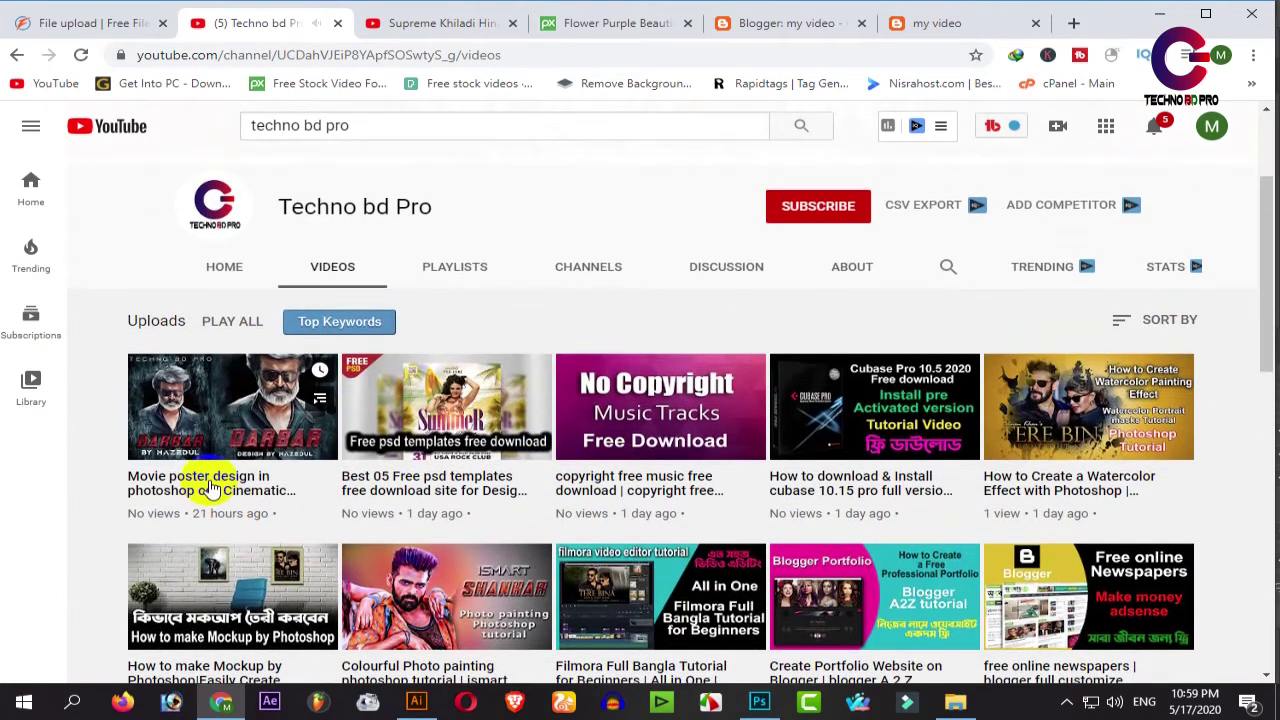
pyautogui.rightClick(209, 480)
pyautogui.press('Escape')
pyautogui.middleClick(283, 507)
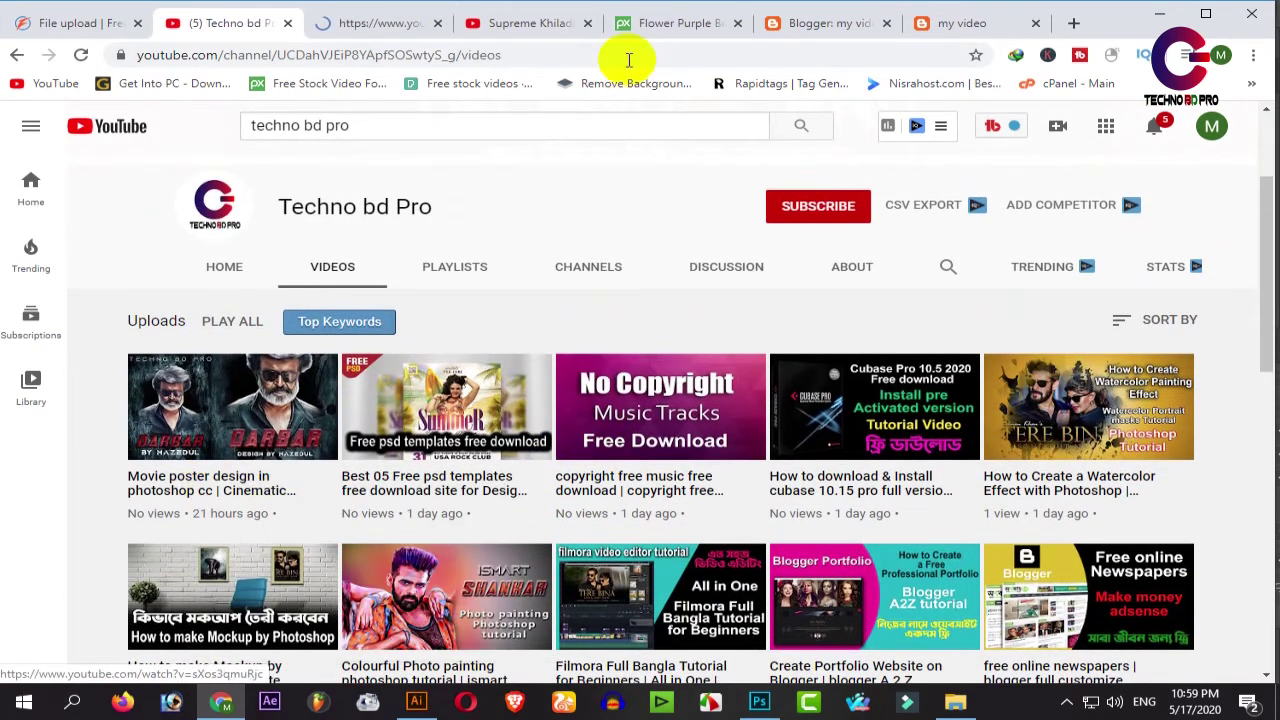
pyautogui.click(357, 23)
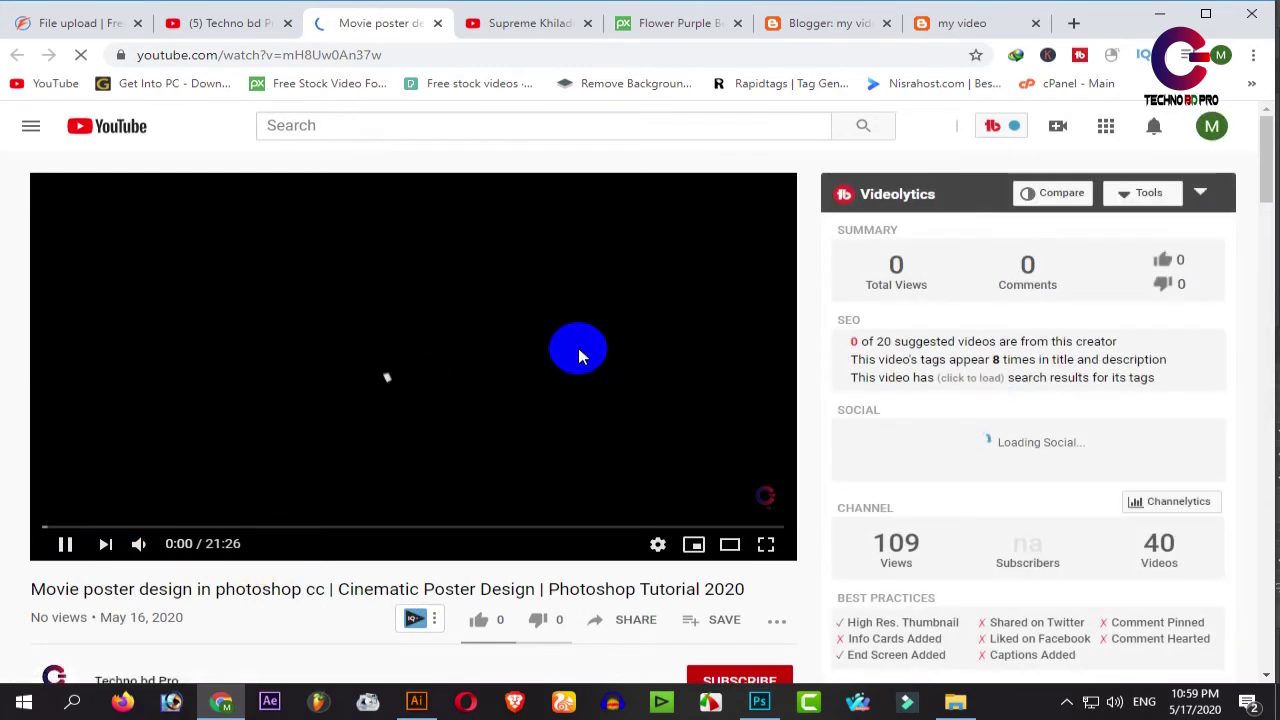
# - Pause the video and copy its full title from YouTube into the title of the new blog post
pyautogui.click(65, 545)
pyautogui.moveTo(34, 591); pyautogui.dragTo(741, 586)
pyautogui.hotkey('ctrl', 'c')
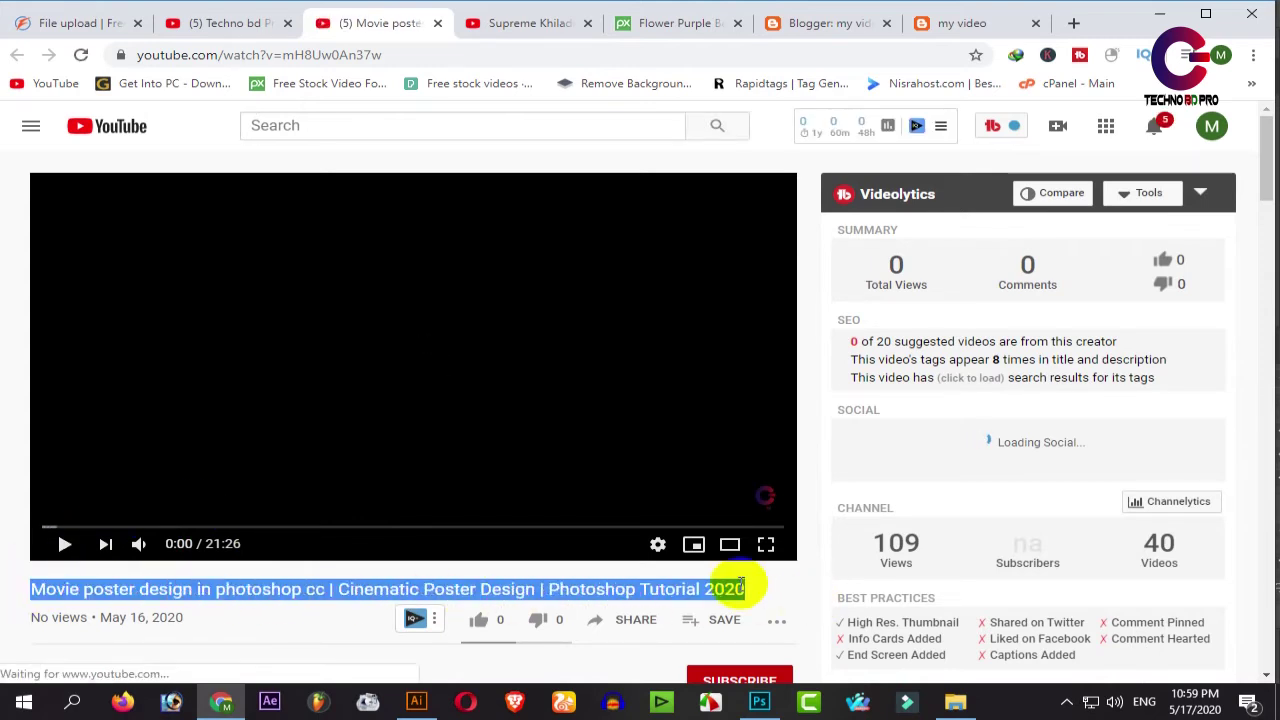
pyautogui.click(835, 25)
pyautogui.rightClick(187, 182)
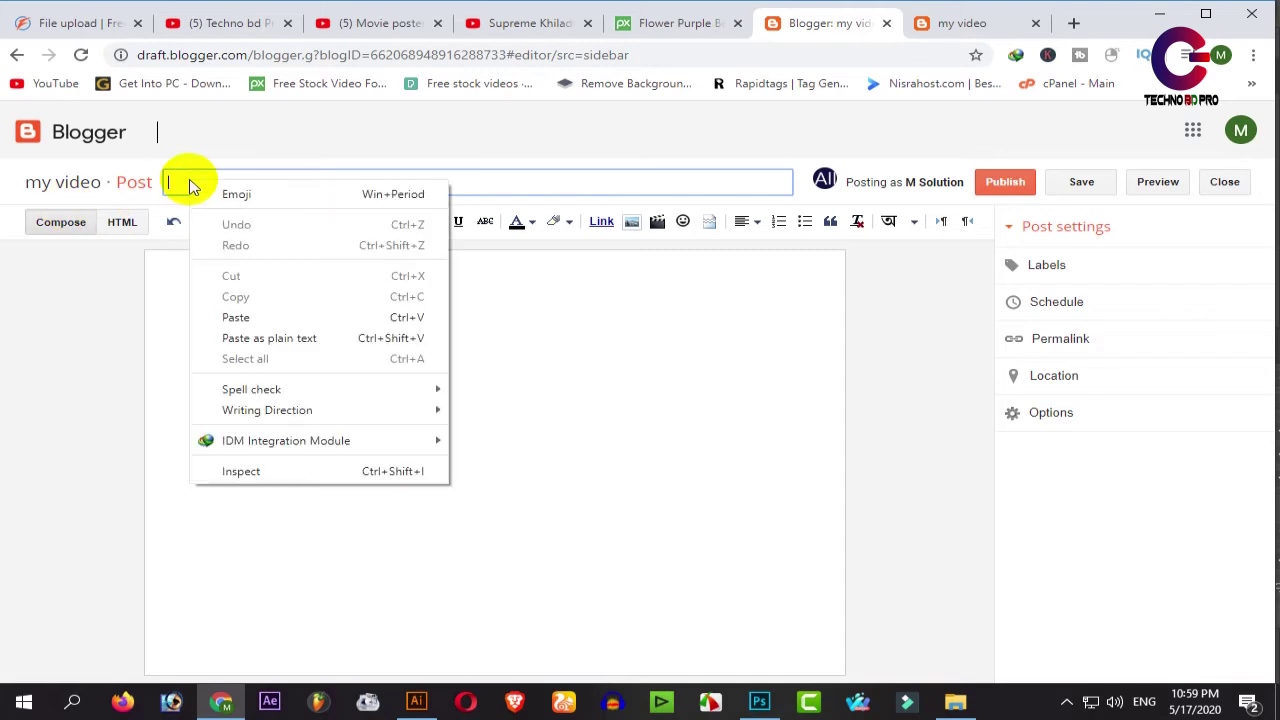
pyautogui.click(245, 317)
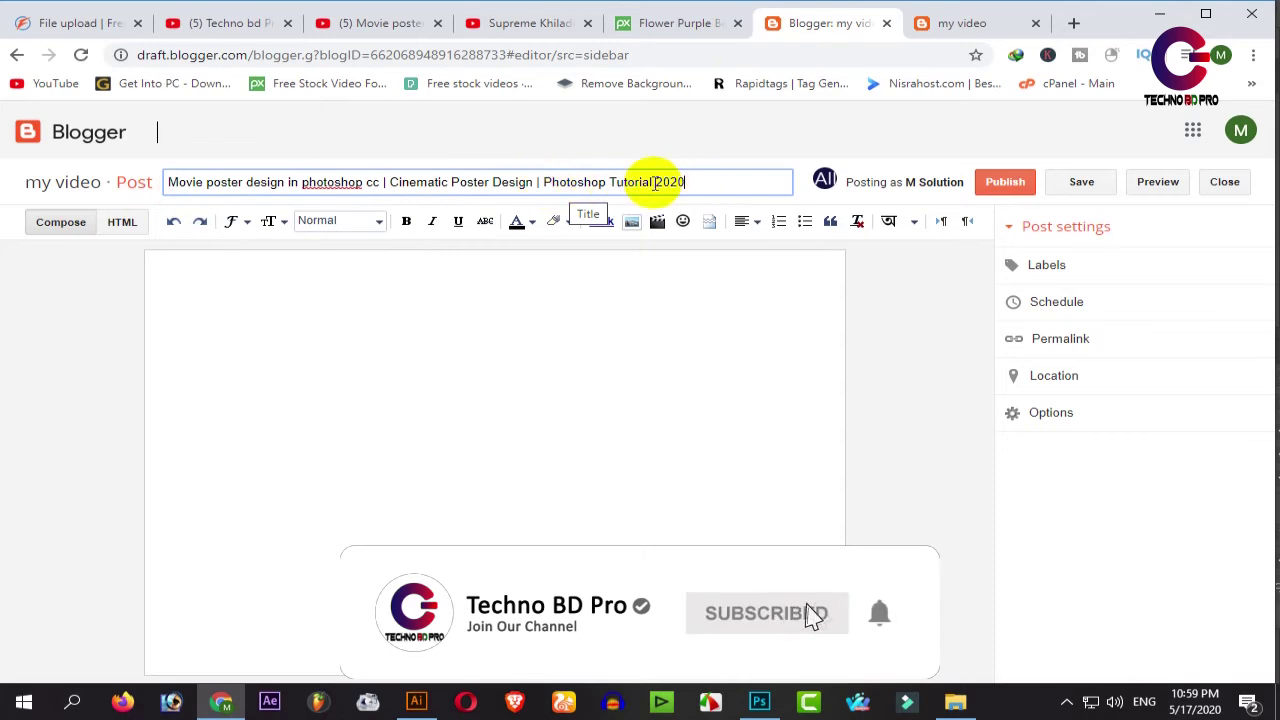
# - Label the post "Photoshop Tutorial", copying the words from the post's title
pyautogui.moveTo(632, 181); pyautogui.dragTo(543, 181)
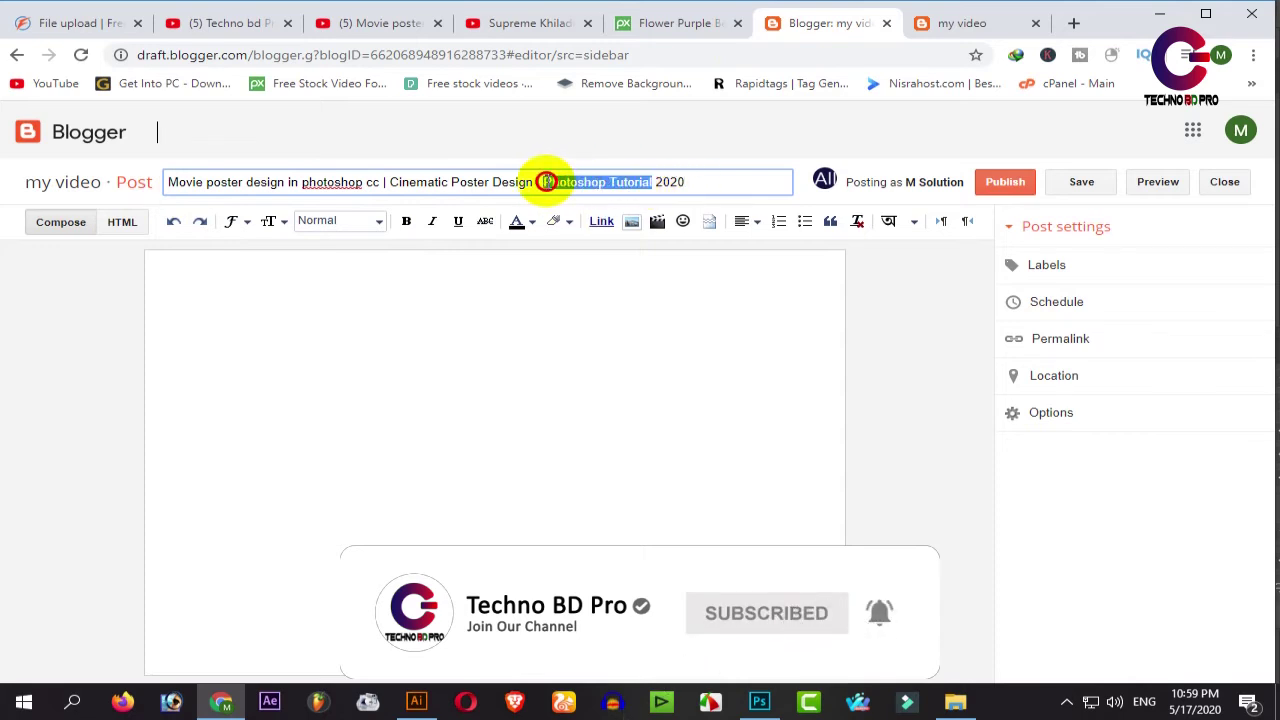
pyautogui.rightClick(560, 182)
pyautogui.click(621, 248)
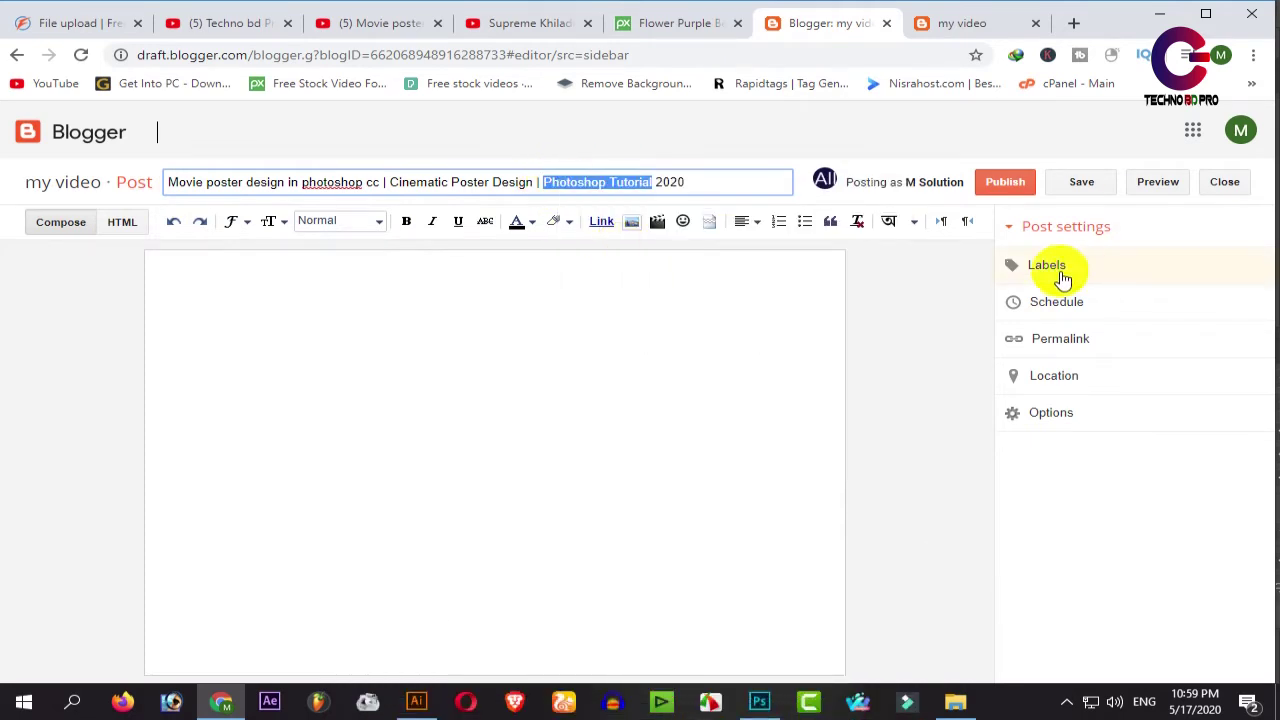
pyautogui.click(1049, 271)
pyautogui.rightClick(1051, 300)
pyautogui.click(1111, 452)
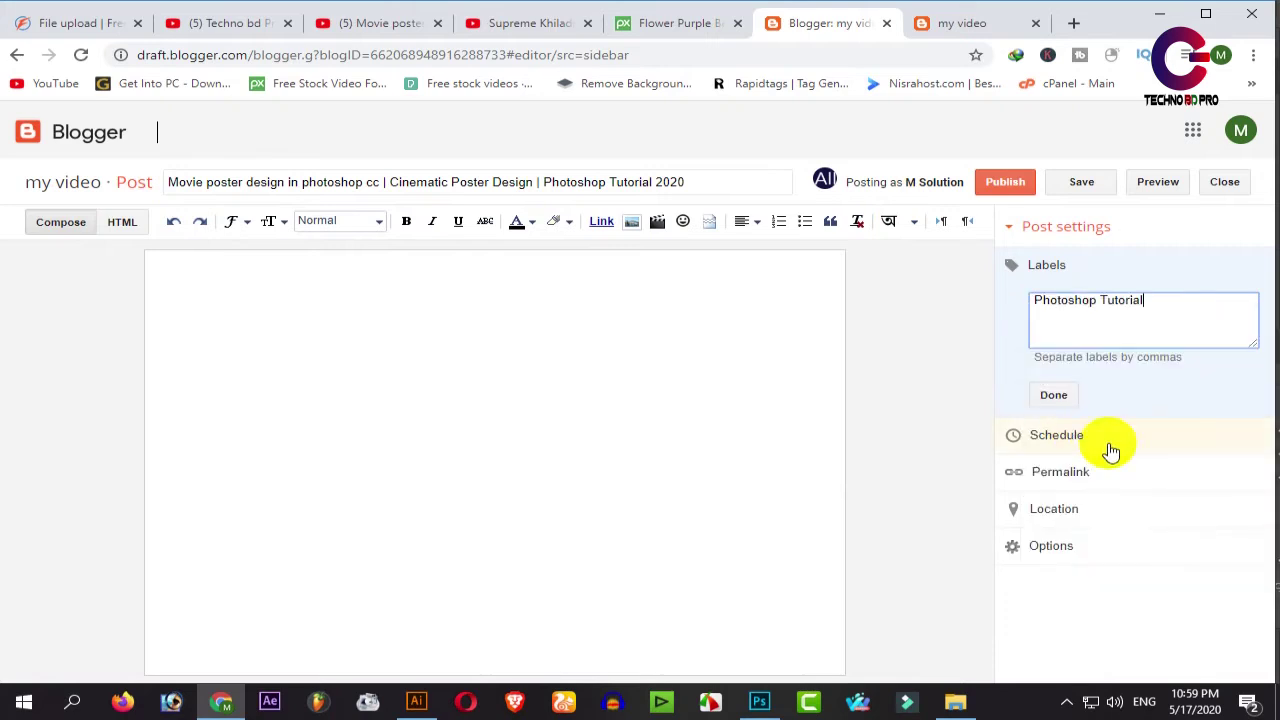
pyautogui.click(1055, 397)
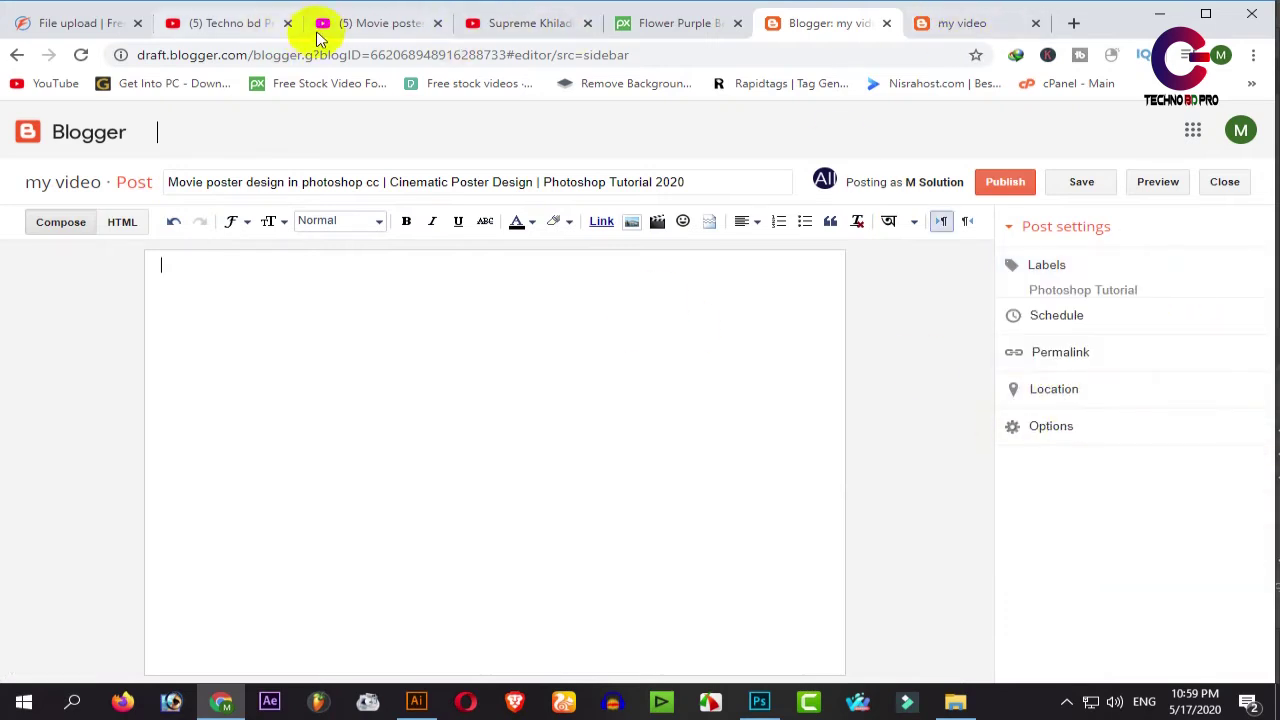
# - Copy the iframe embed code of the "Movie poster design in photoshop cc" video from its YouTube sharing options
pyautogui.click(378, 30)
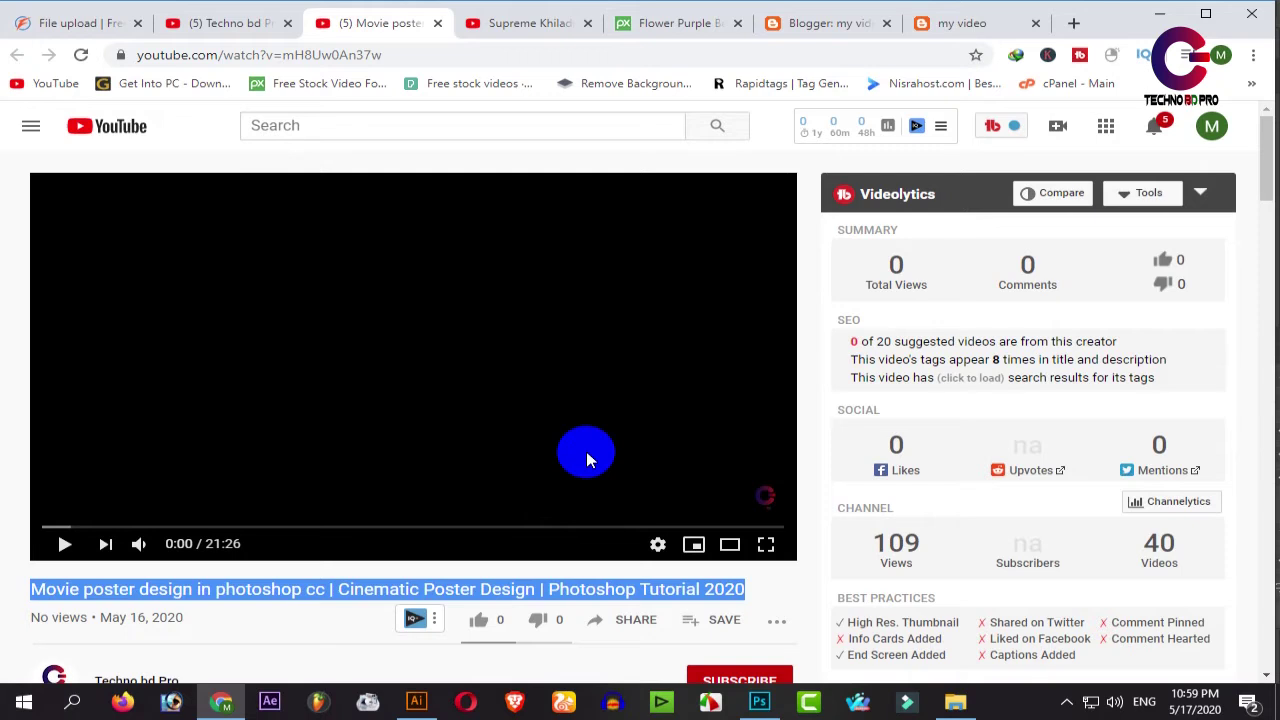
pyautogui.scroll(-2, 534, 471)
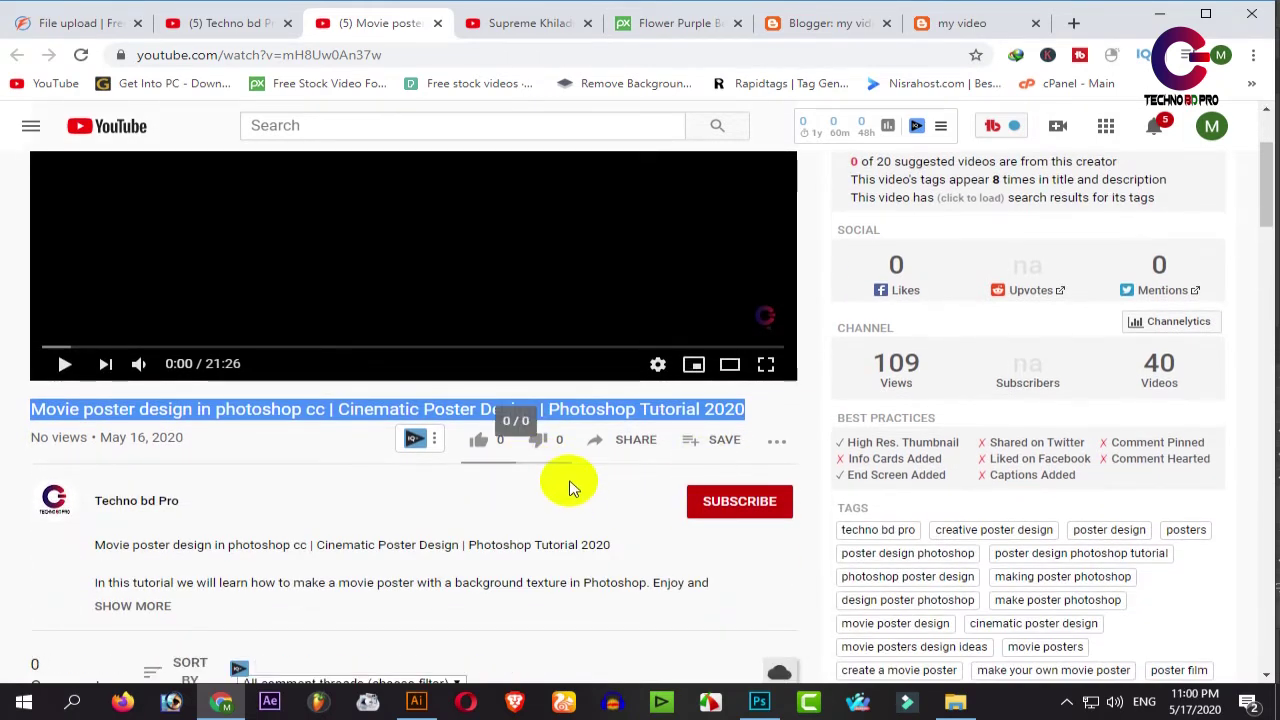
pyautogui.click(628, 446)
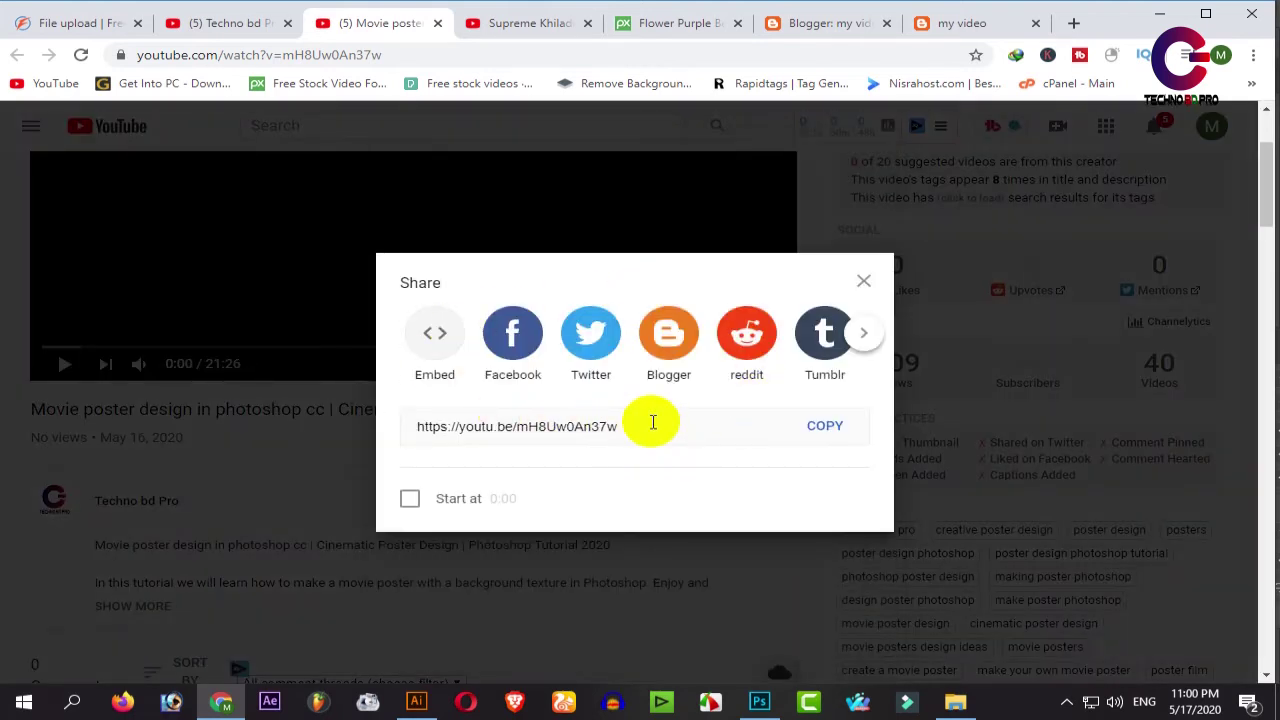
pyautogui.click(434, 333)
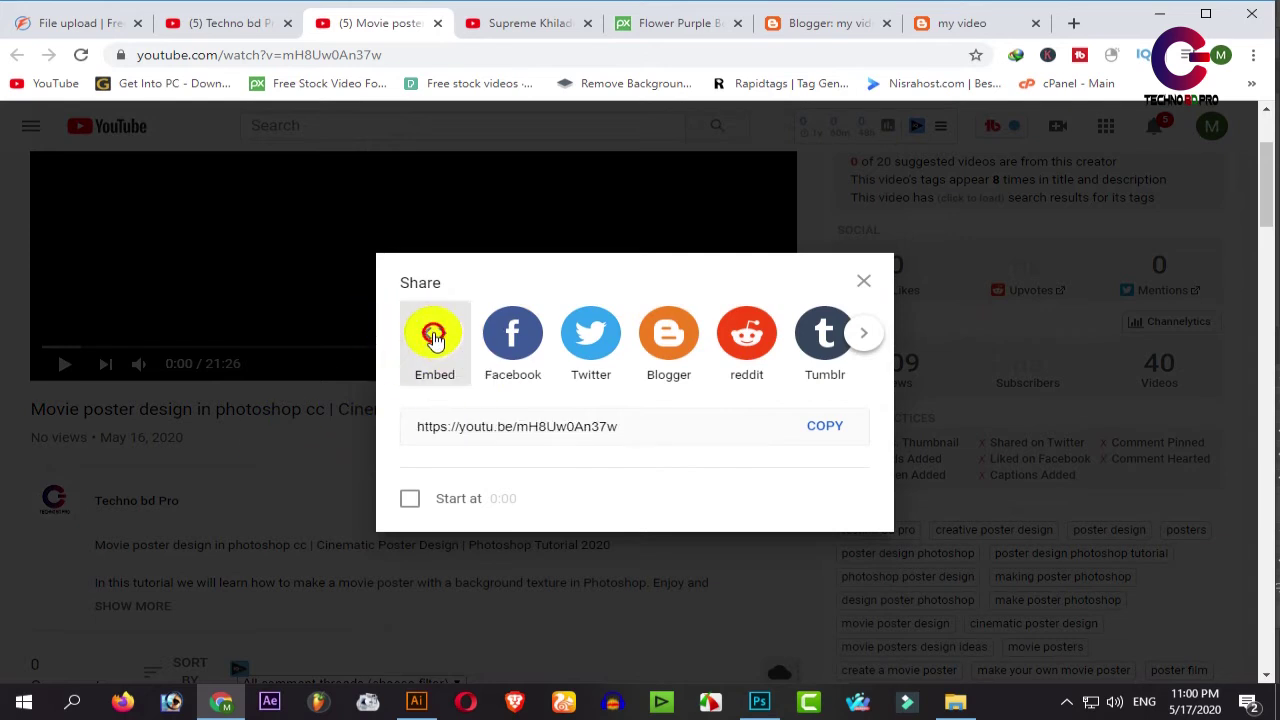
pyautogui.click(866, 348)
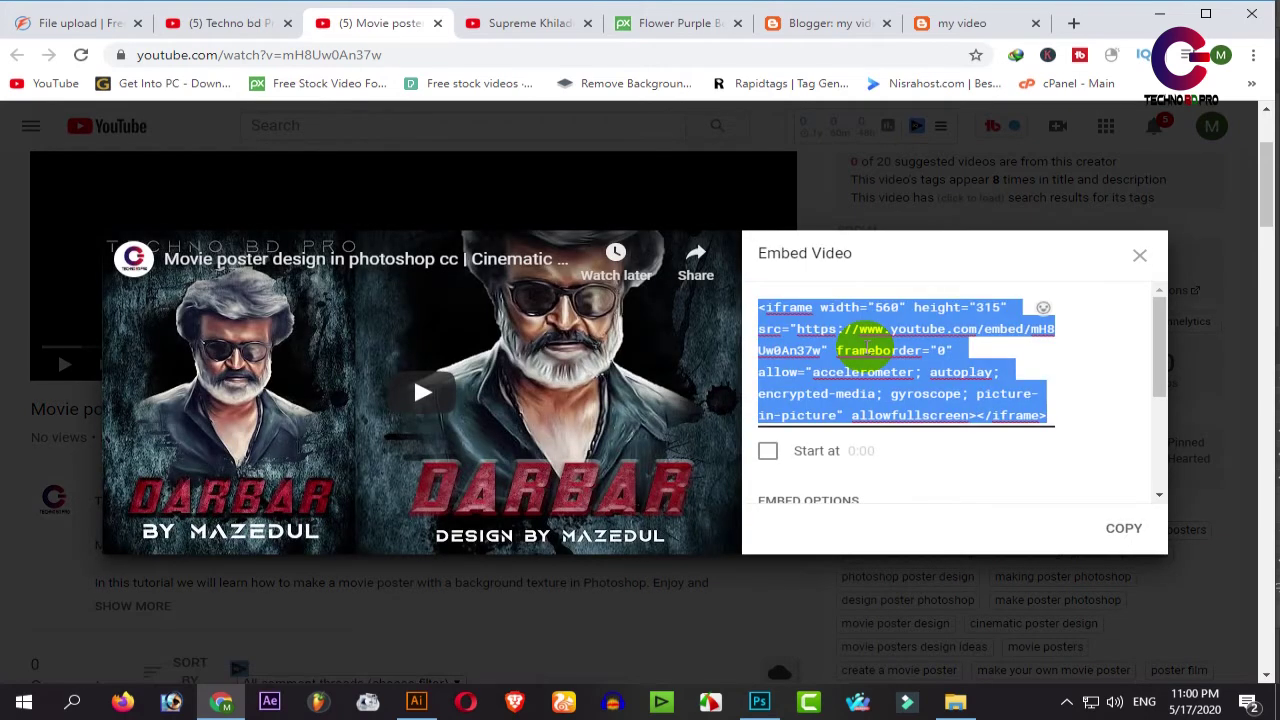
pyautogui.rightClick(868, 353)
pyautogui.click(800, 413)
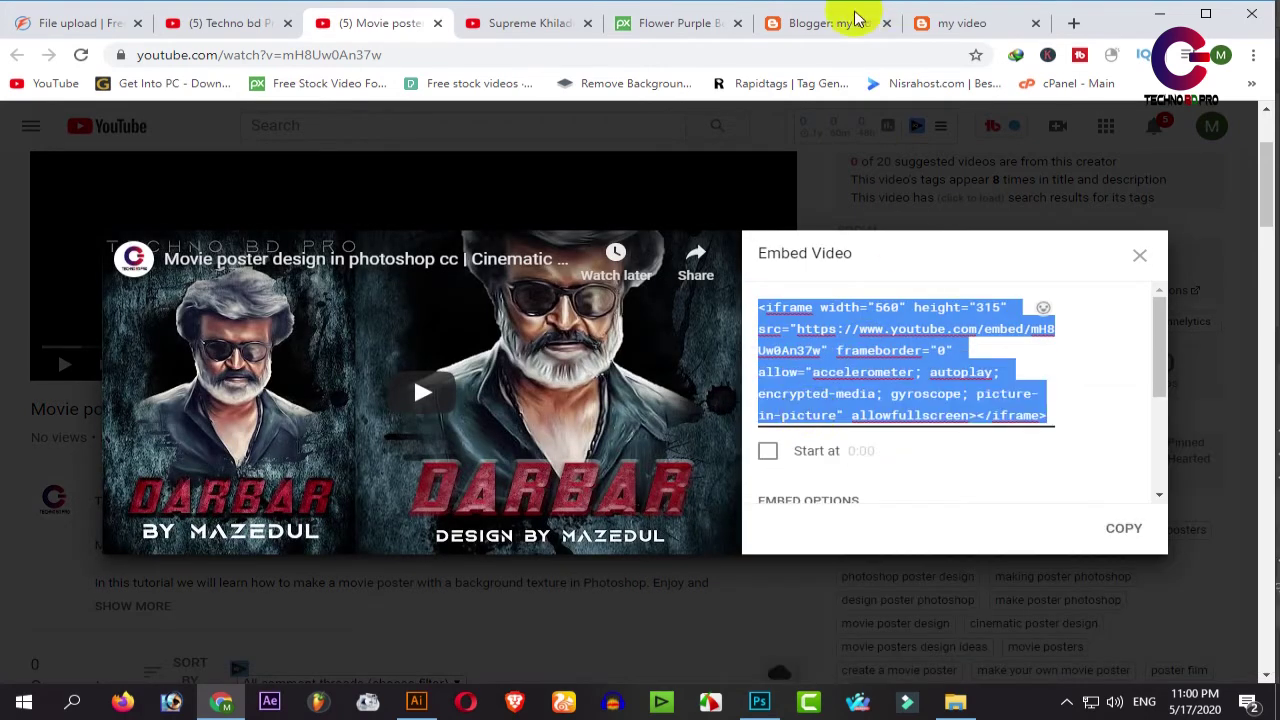
# - Paste the embed code below the existing markup in the post's HTML, return to the Compose view and publish the post
pyautogui.click(829, 23)
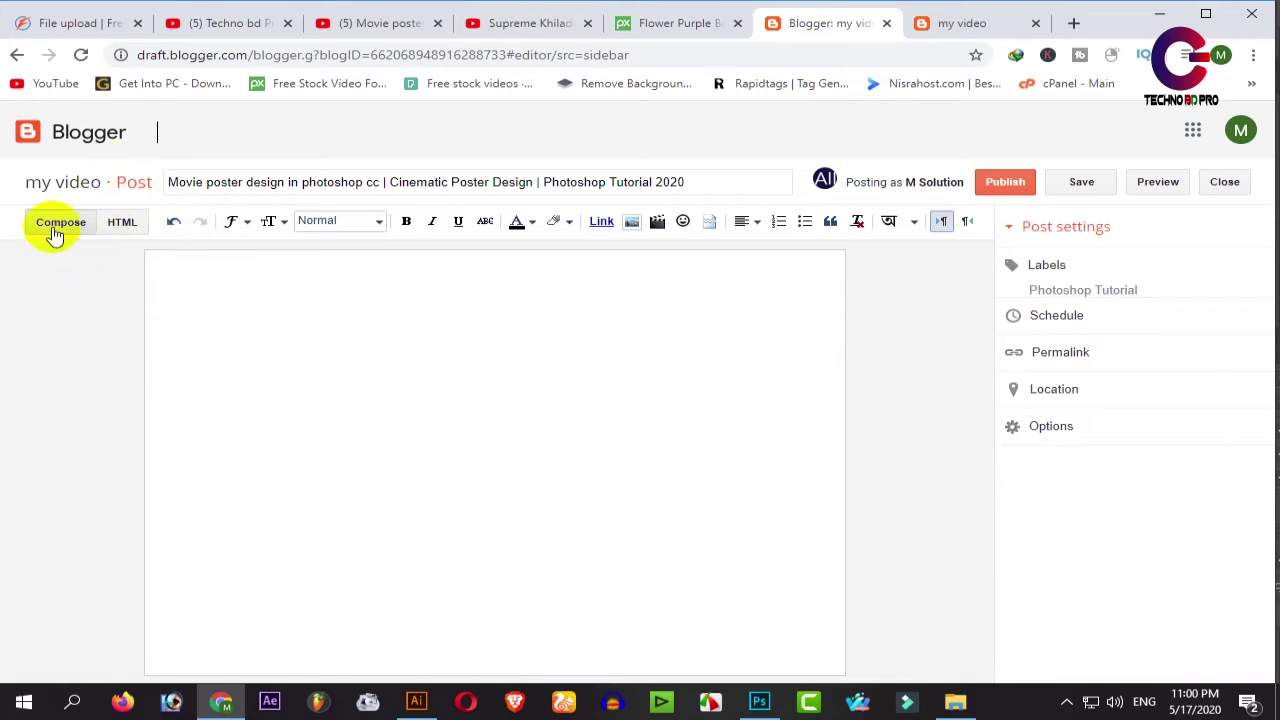
pyautogui.click(120, 225)
pyautogui.click(16, 297)
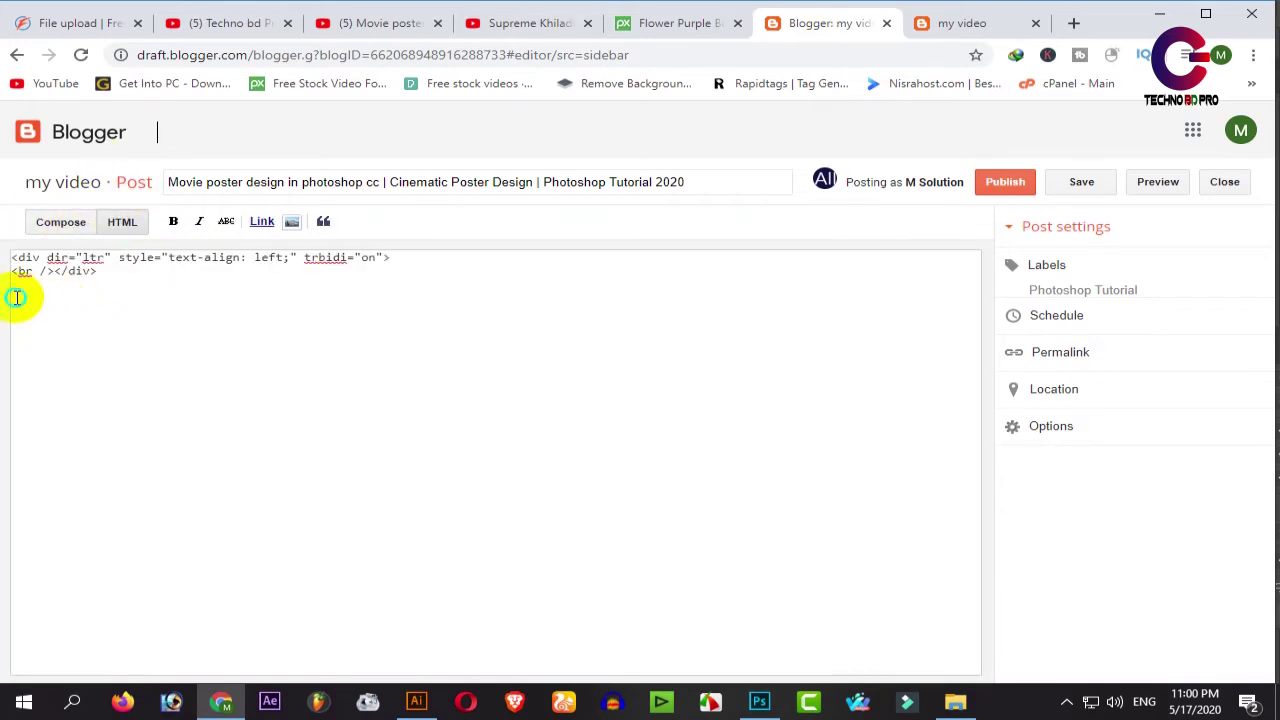
pyautogui.rightClick(16, 297)
pyautogui.click(72, 434)
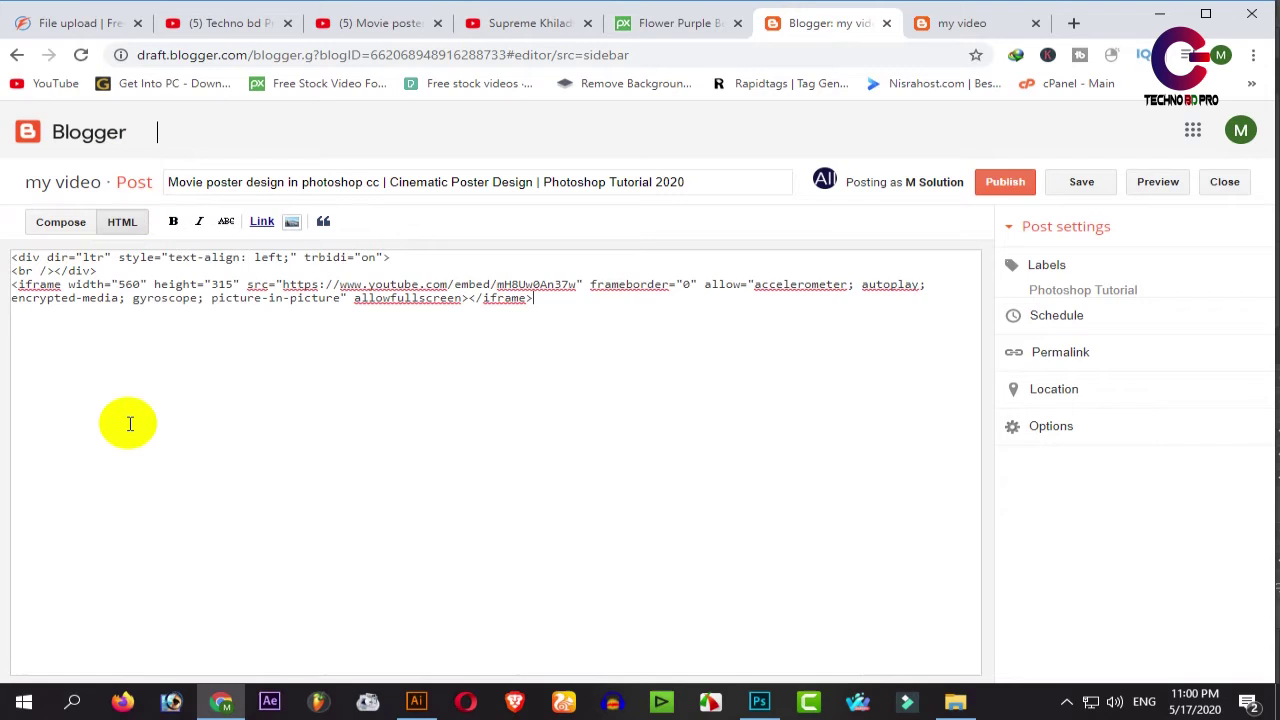
pyautogui.click(62, 224)
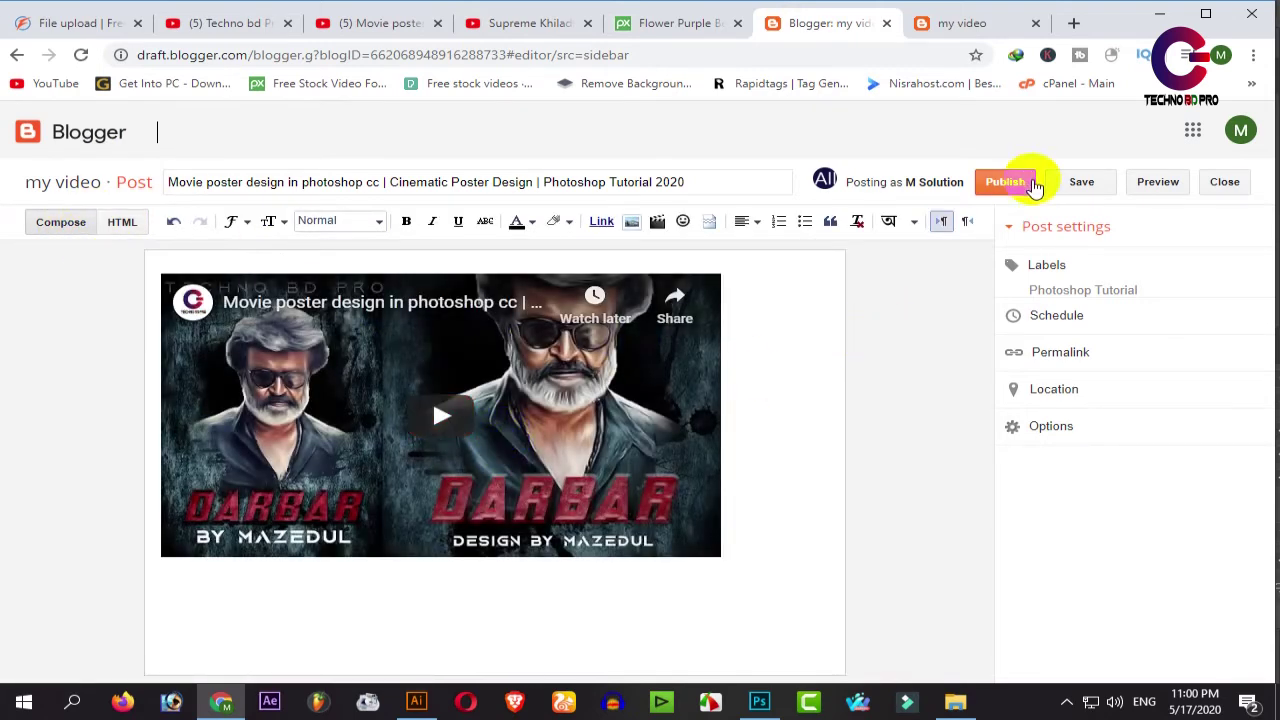
pyautogui.click(1005, 183)
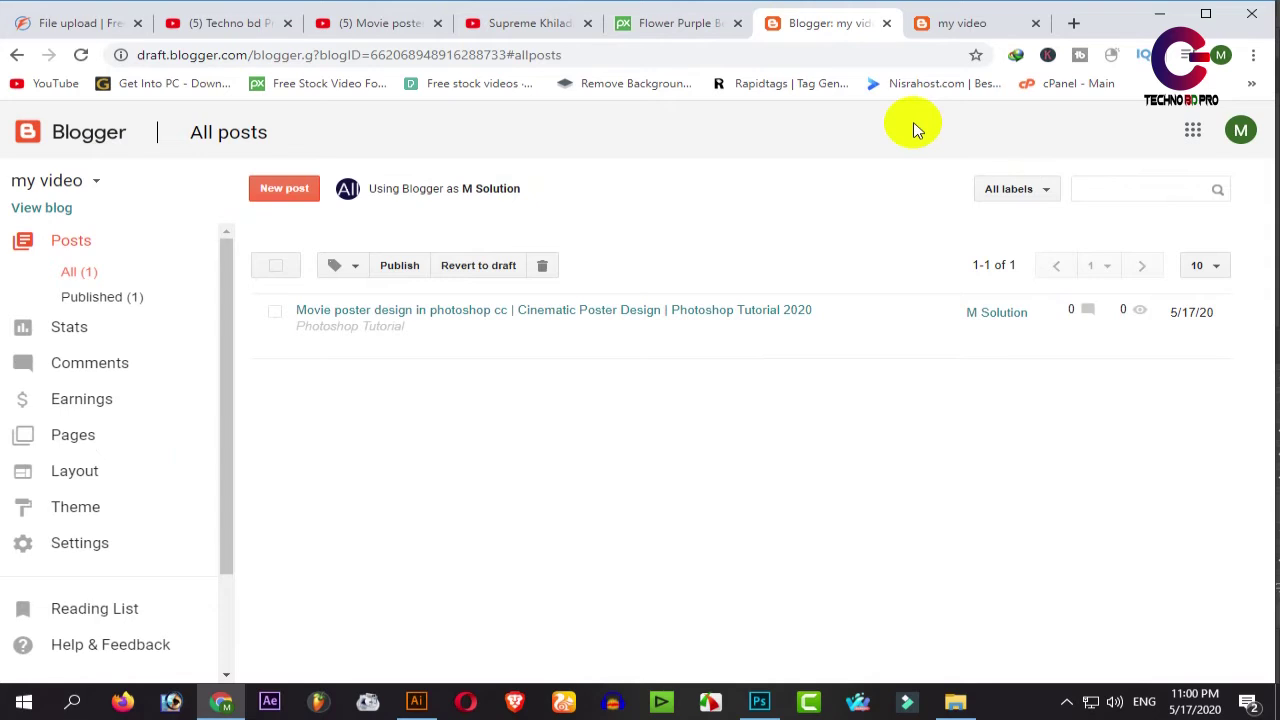
# - Reload the live blog's home page to check whether the published video post appears
pyautogui.click(930, 23)
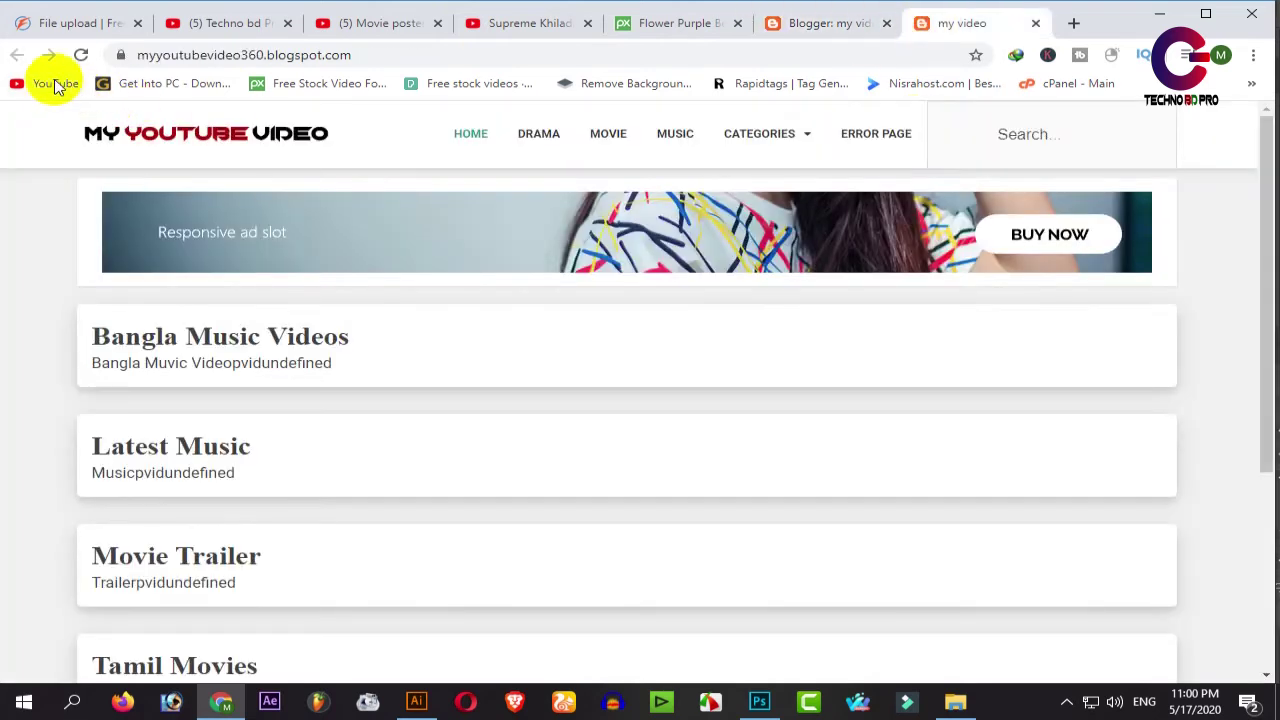
pyautogui.click(81, 56)
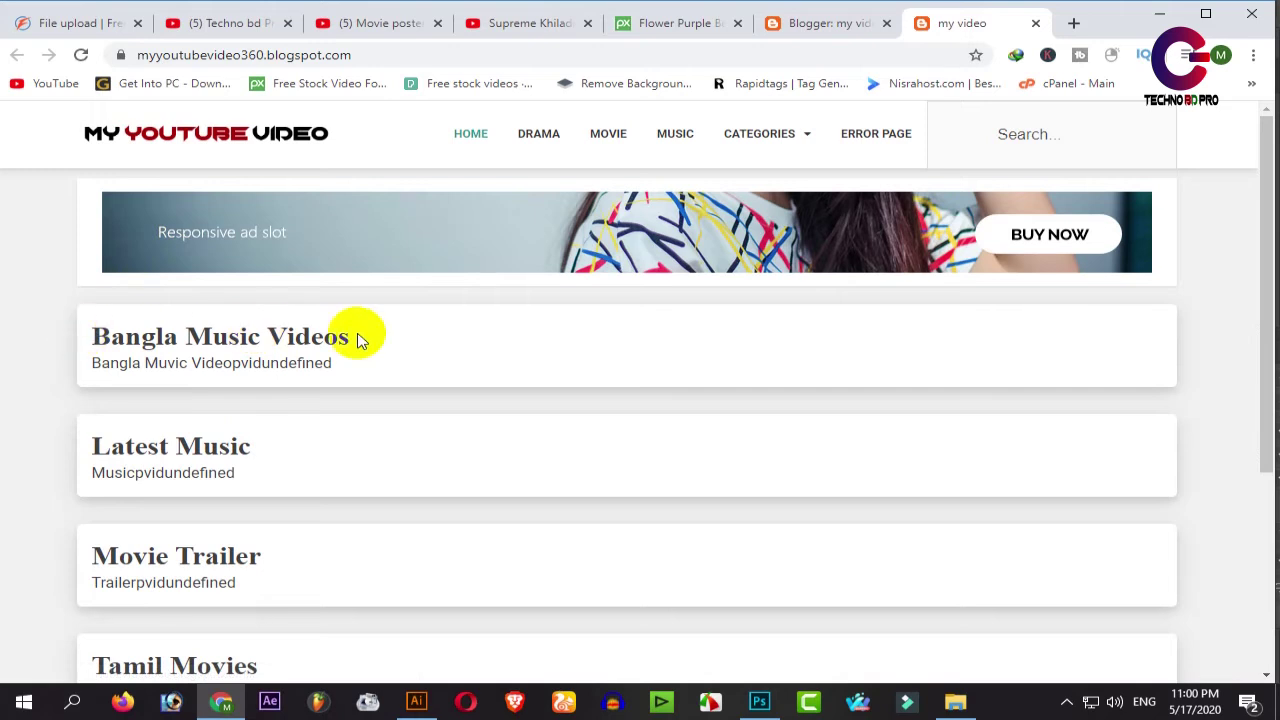
# - Open the "Bangla Music Videos" gadget of the Home Layout Box for editing in the blog's layout
pyautogui.click(843, 25)
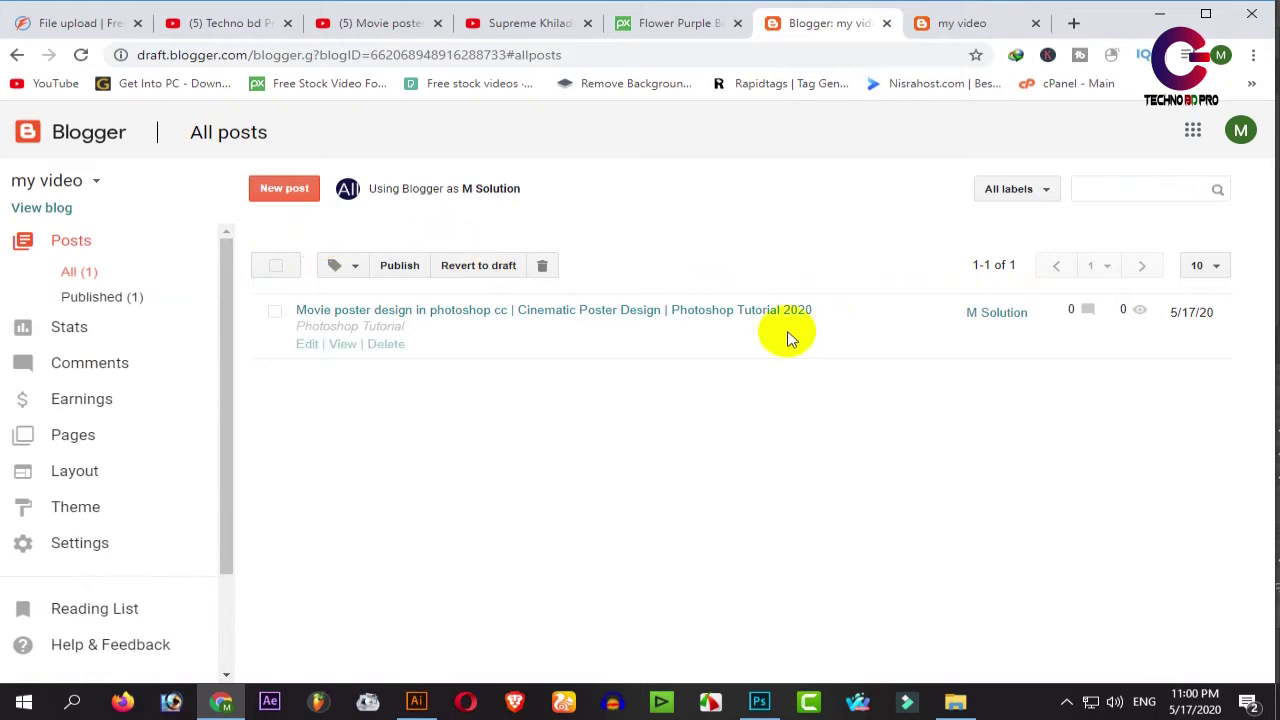
pyautogui.click(68, 512)
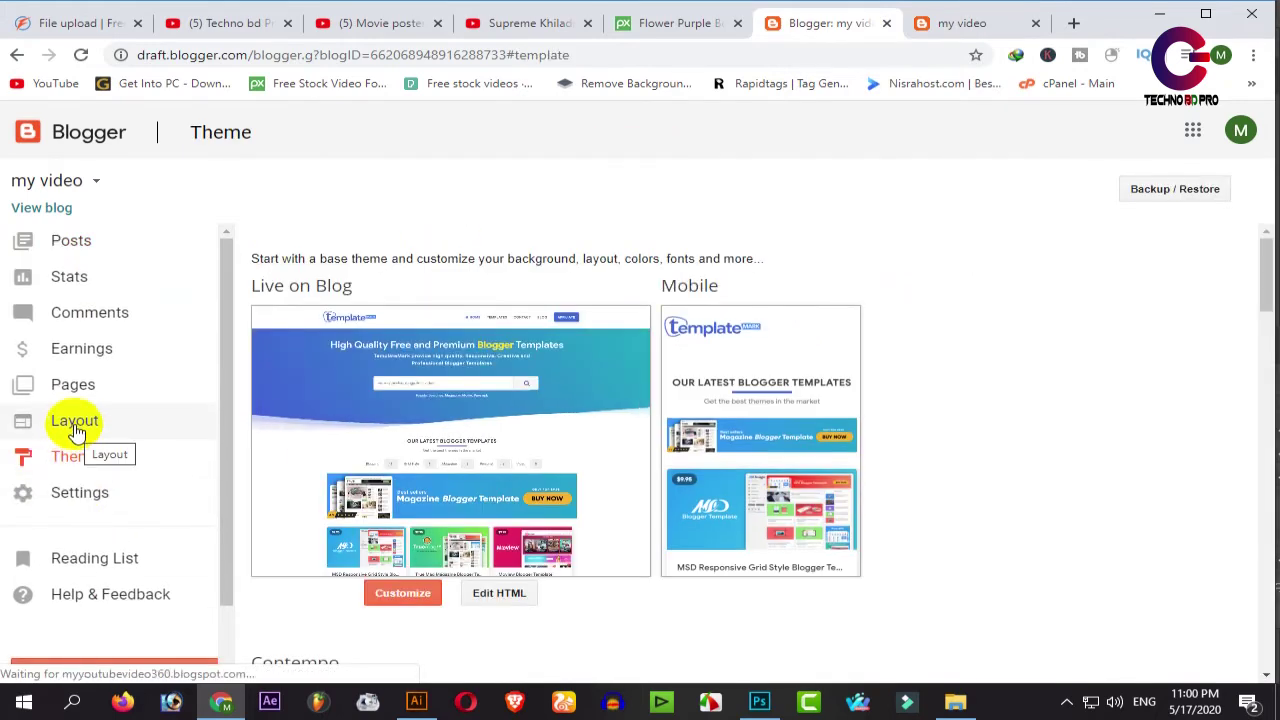
pyautogui.click(74, 424)
pyautogui.scroll(-2, 745, 430)
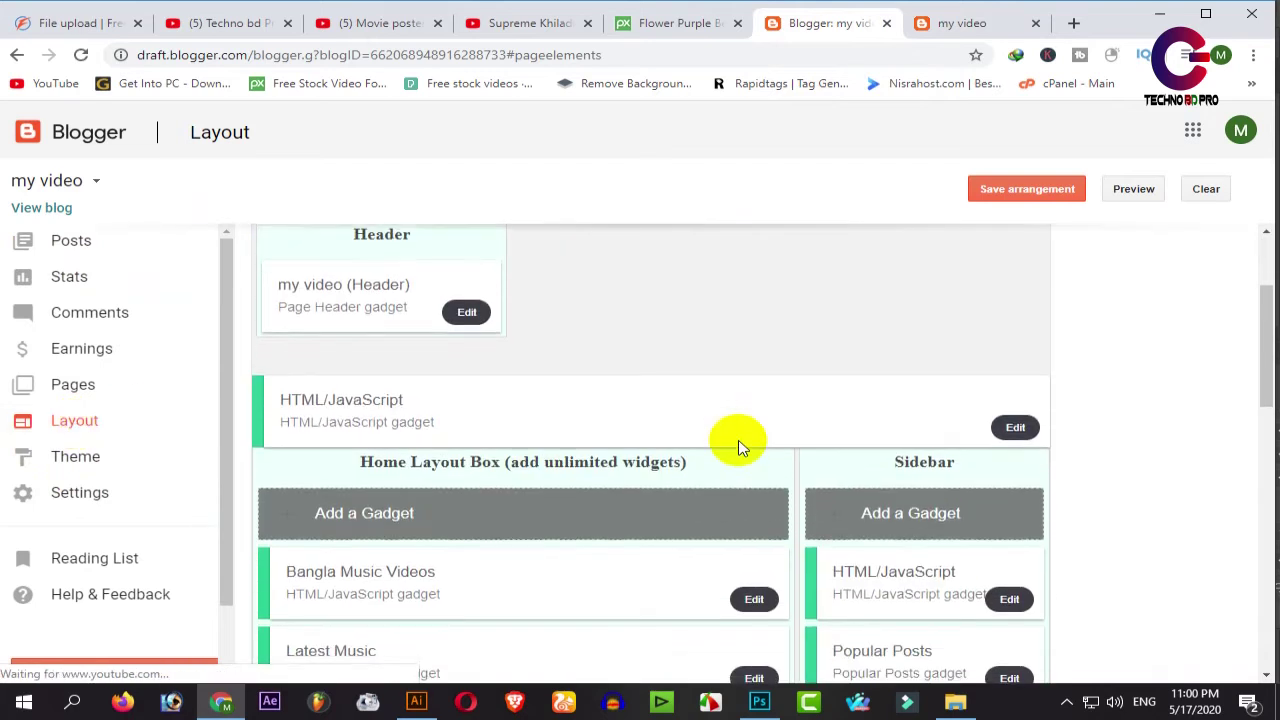
pyautogui.scroll(-2, 738, 446)
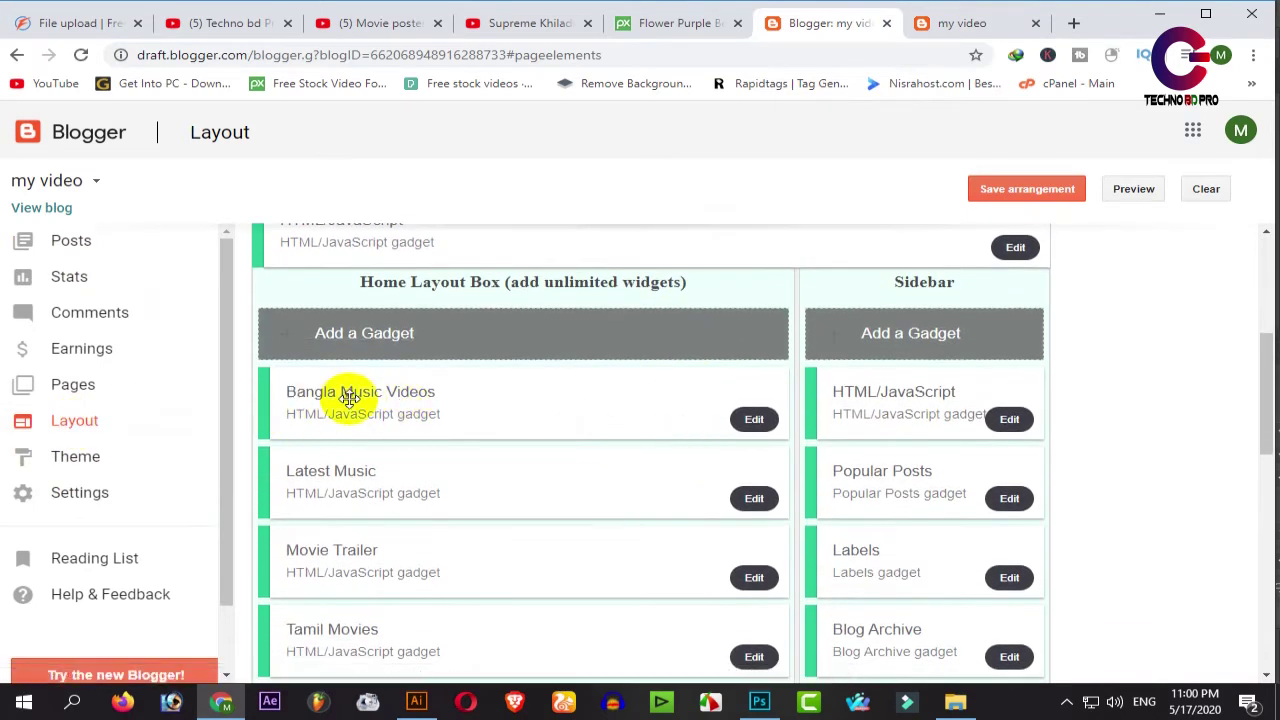
pyautogui.click(754, 420)
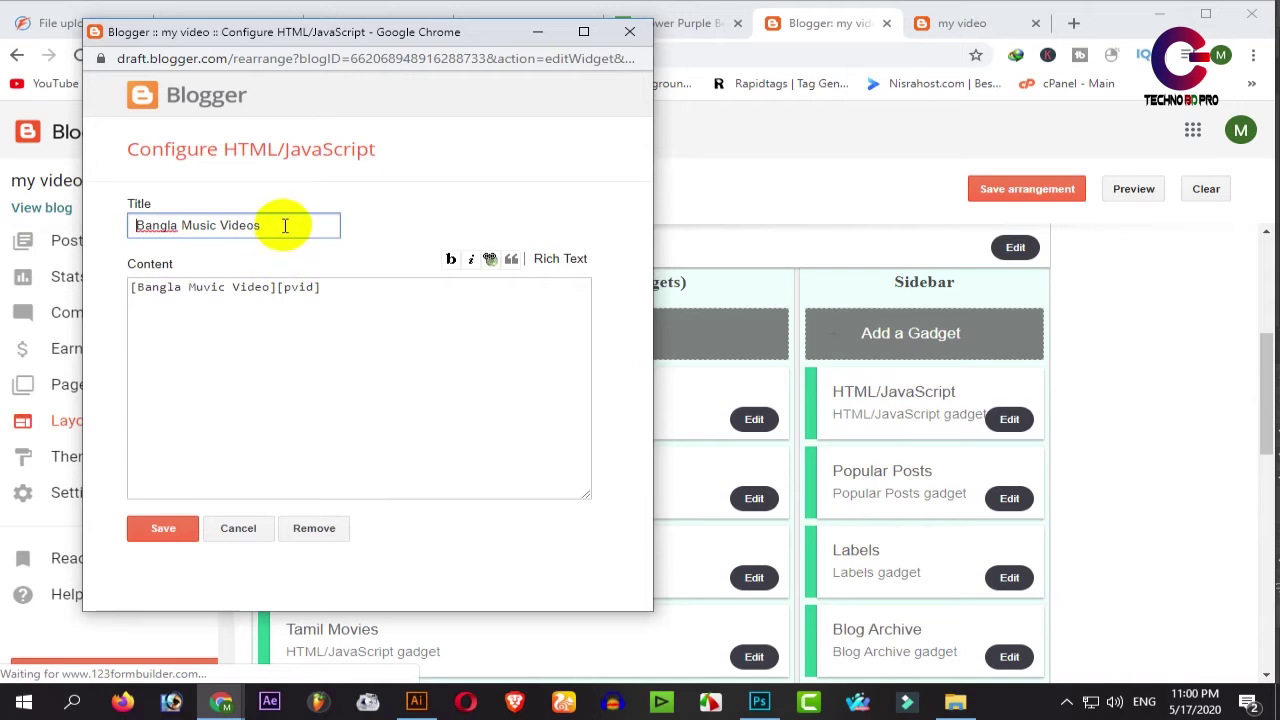
# - Try to replace the gadget's title with the copied text, and clear the wrong entry
pyautogui.moveTo(285, 225); pyautogui.dragTo(86, 220)
pyautogui.rightClick(228, 224)
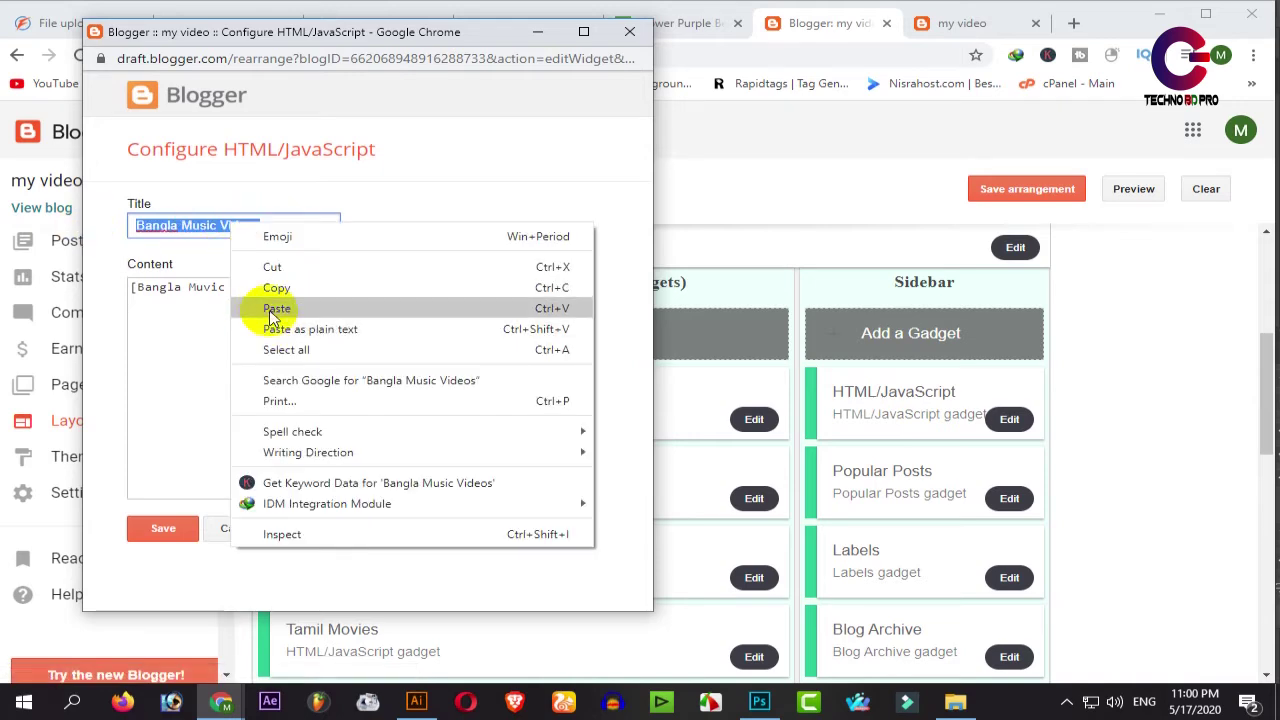
pyautogui.click(276, 309)
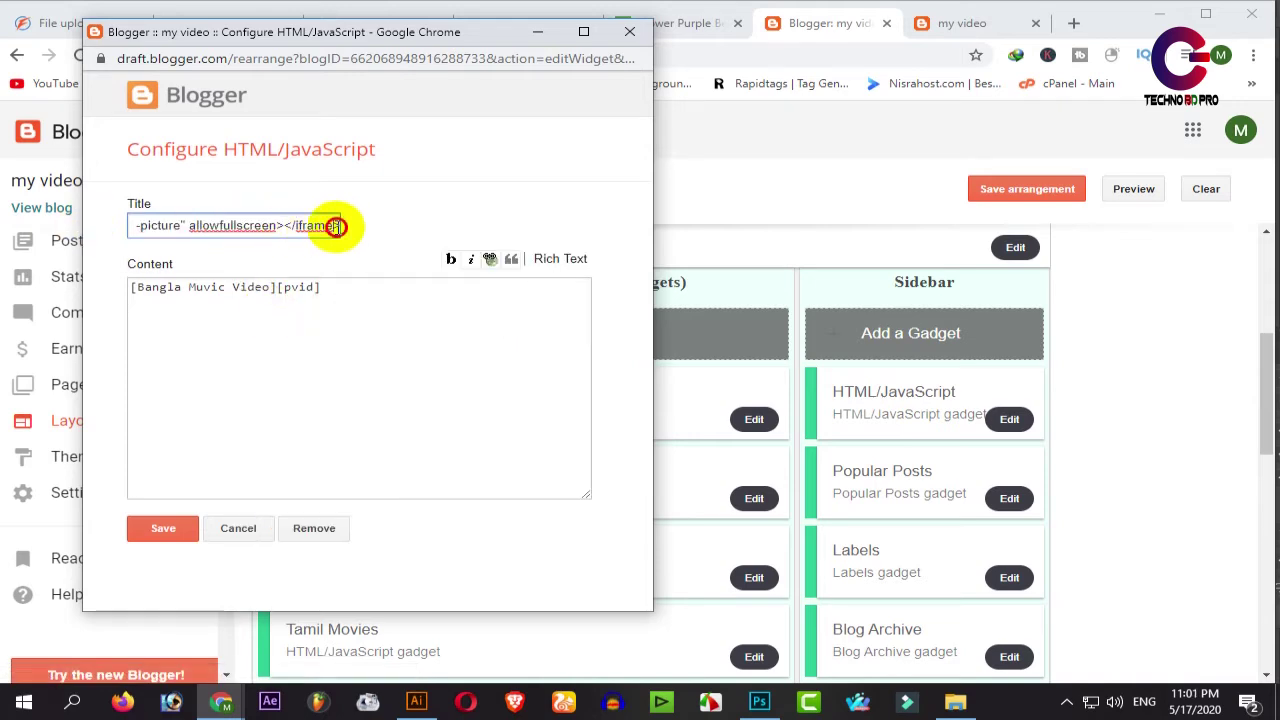
pyautogui.moveTo(336, 226); pyautogui.dragTo(4, 226)
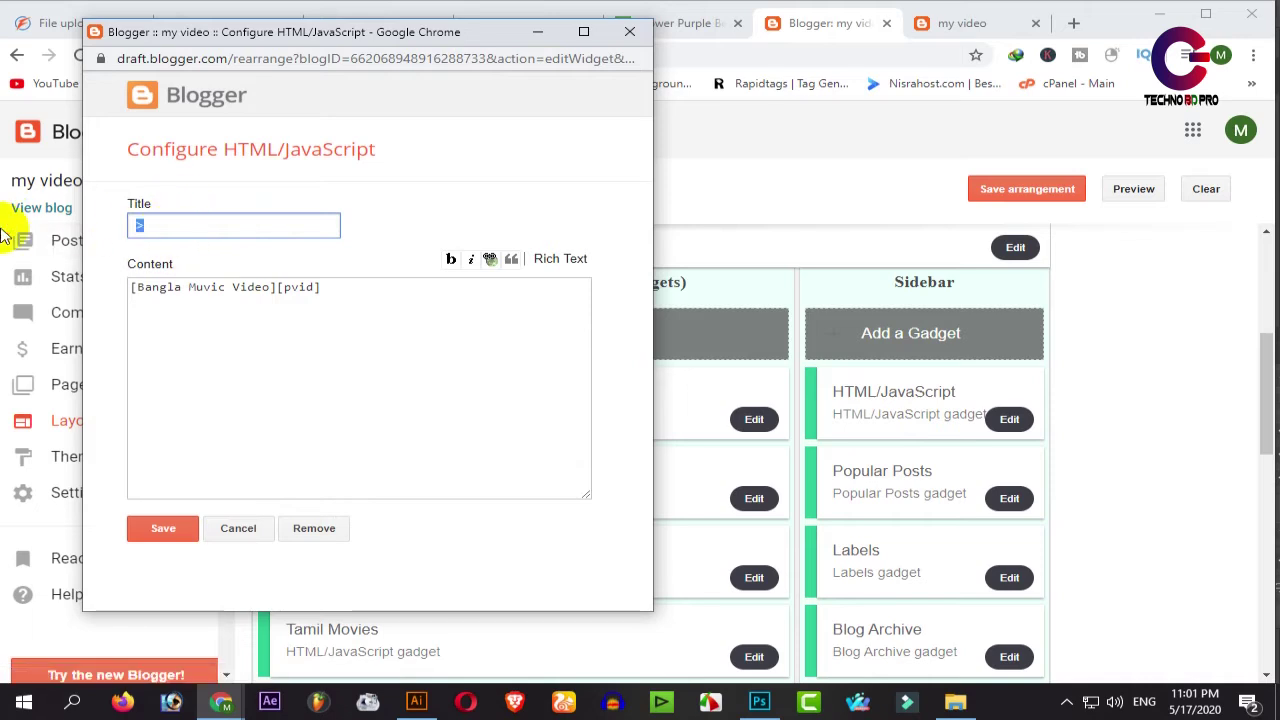
# - Close the Embed Video window on YouTube and copy the words "Photoshop Tutorial" from the video's title
pyautogui.click(688, 23)
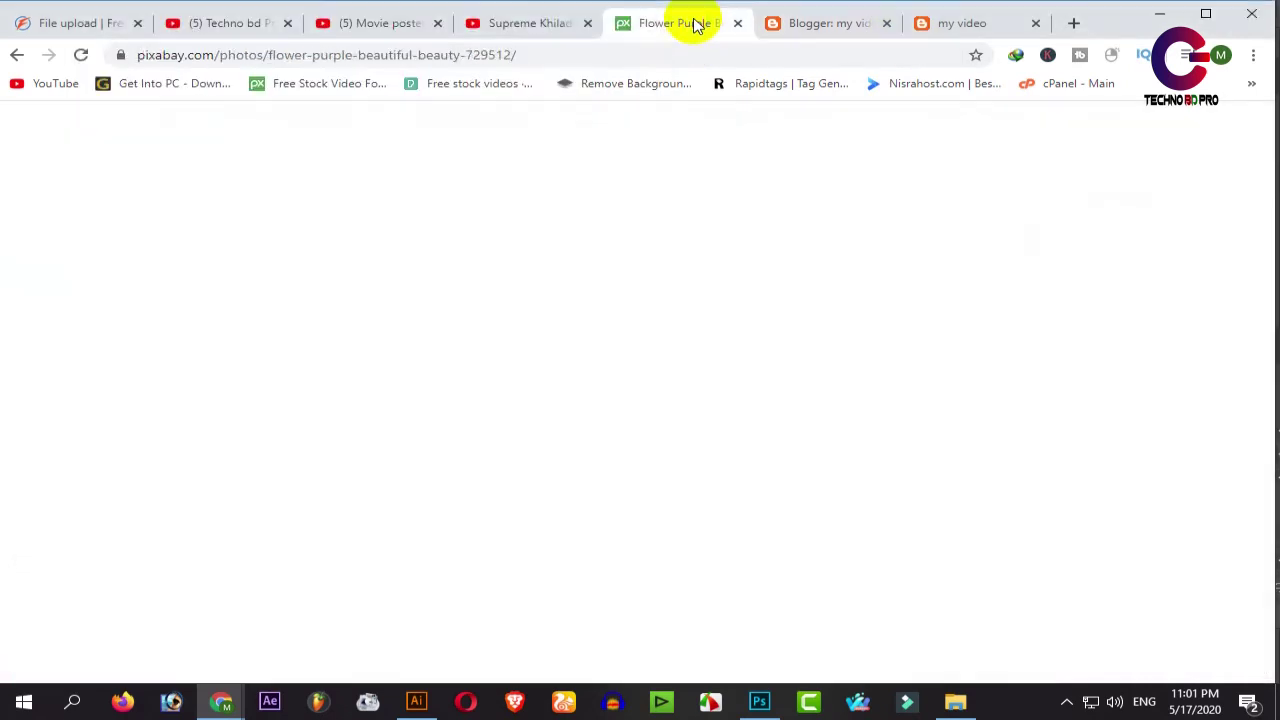
pyautogui.click(240, 23)
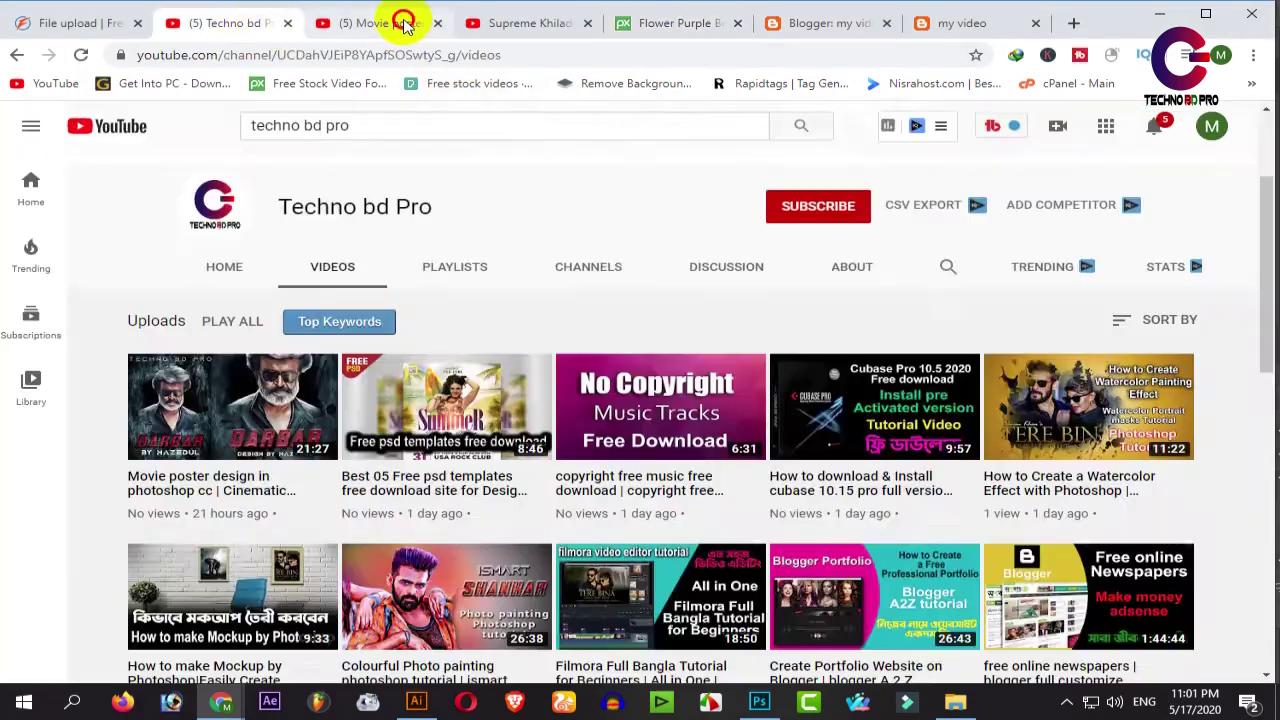
pyautogui.click(395, 23)
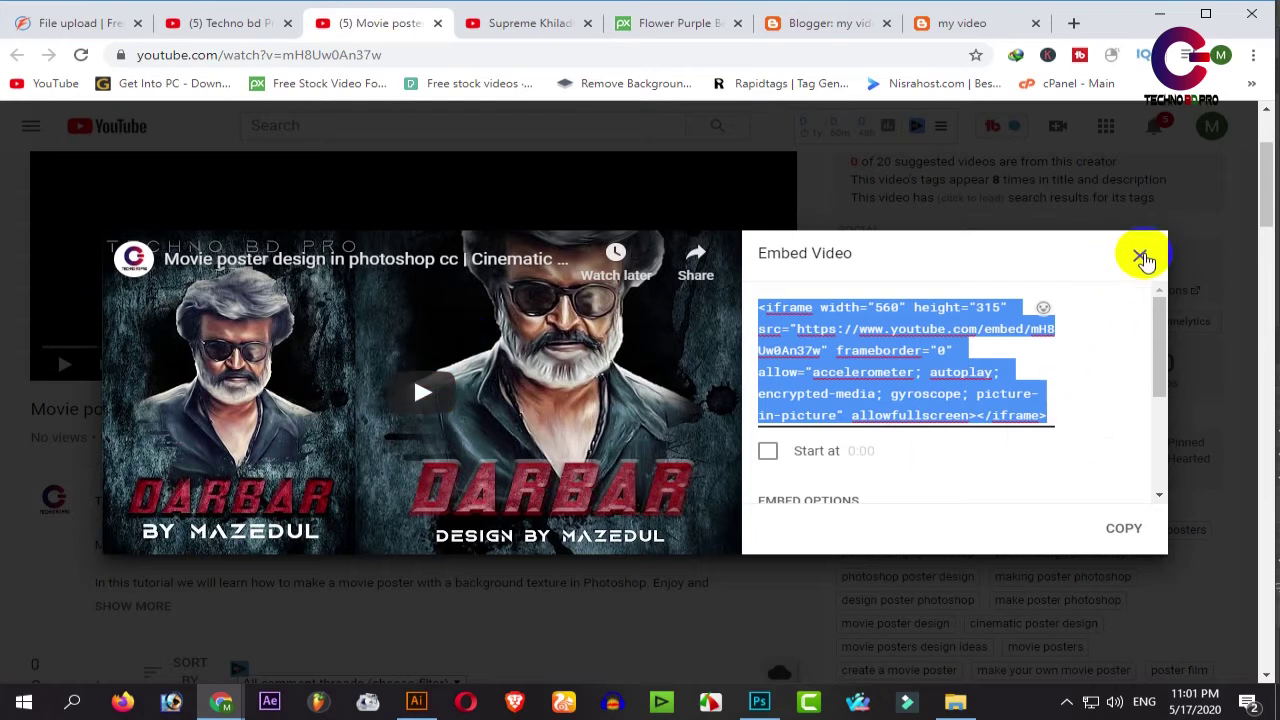
pyautogui.click(1139, 256)
pyautogui.moveTo(701, 411); pyautogui.dragTo(557, 409)
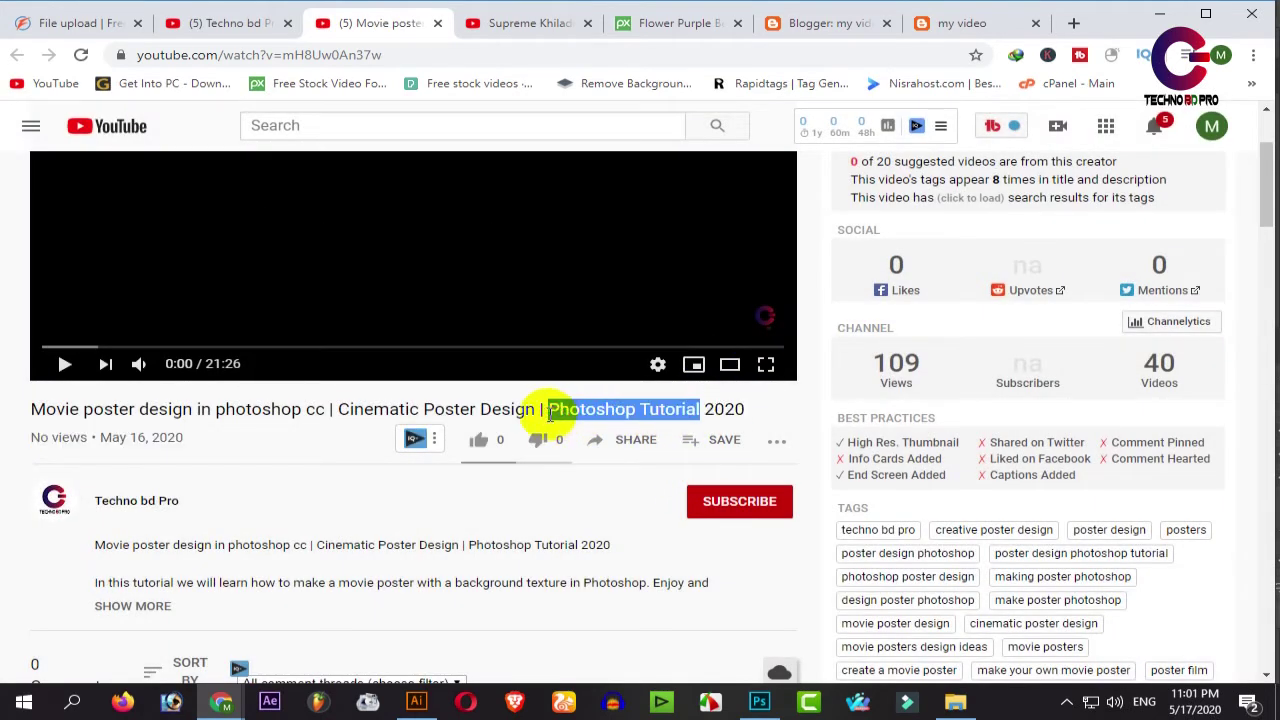
pyautogui.rightClick(550, 412)
pyautogui.click(610, 429)
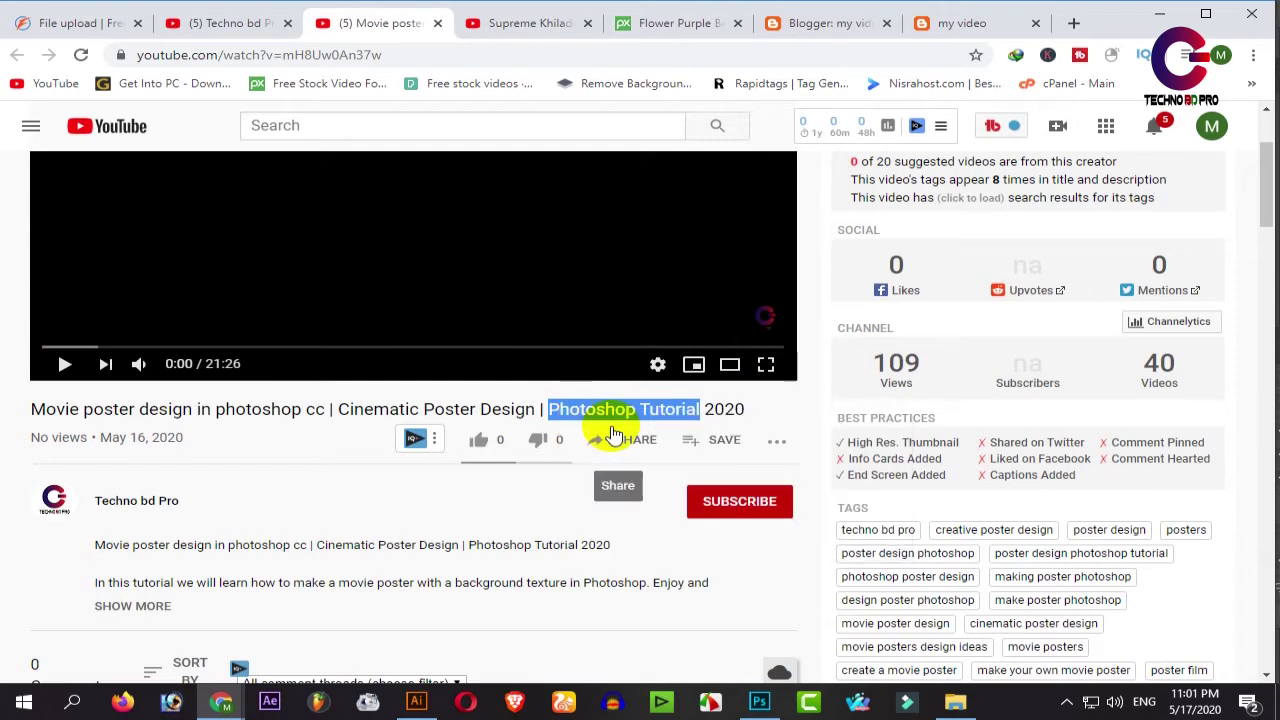
# - Return to the gadget's configuration window in Blogger and set its title to "Photoshop Tutorial"
pyautogui.click(830, 22)
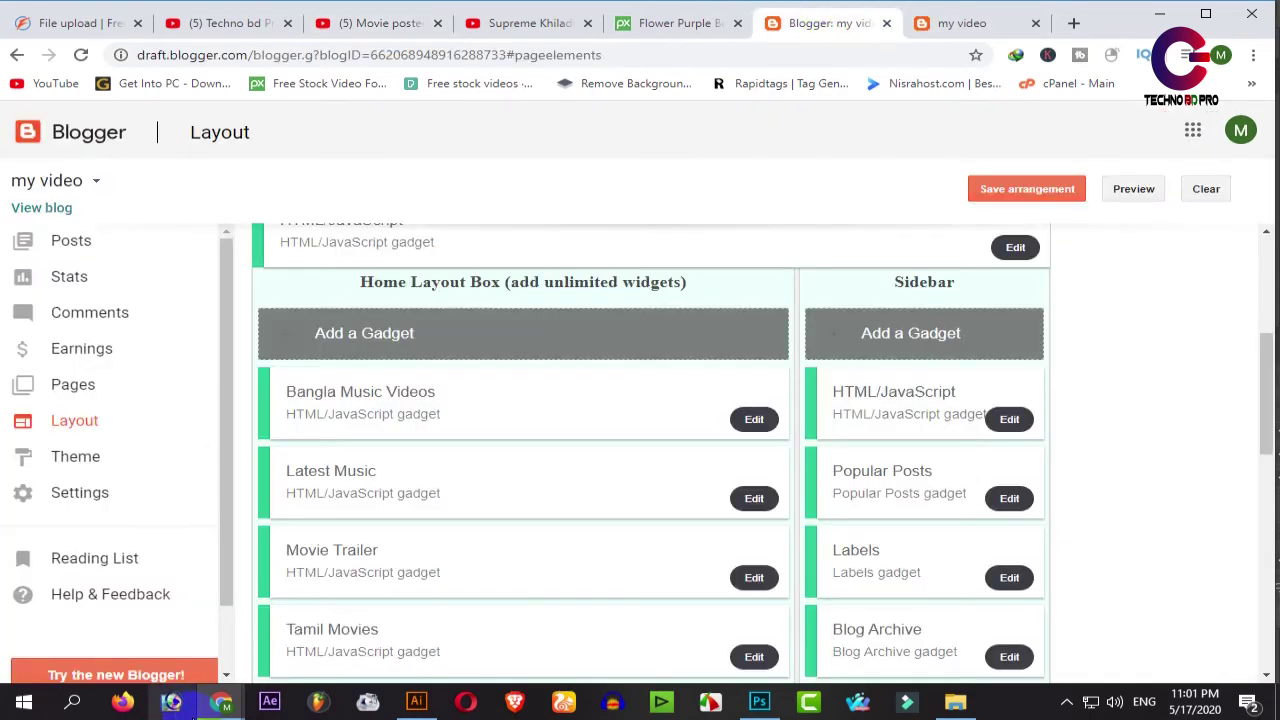
pyautogui.moveTo(221, 702)
pyautogui.click(343, 627)
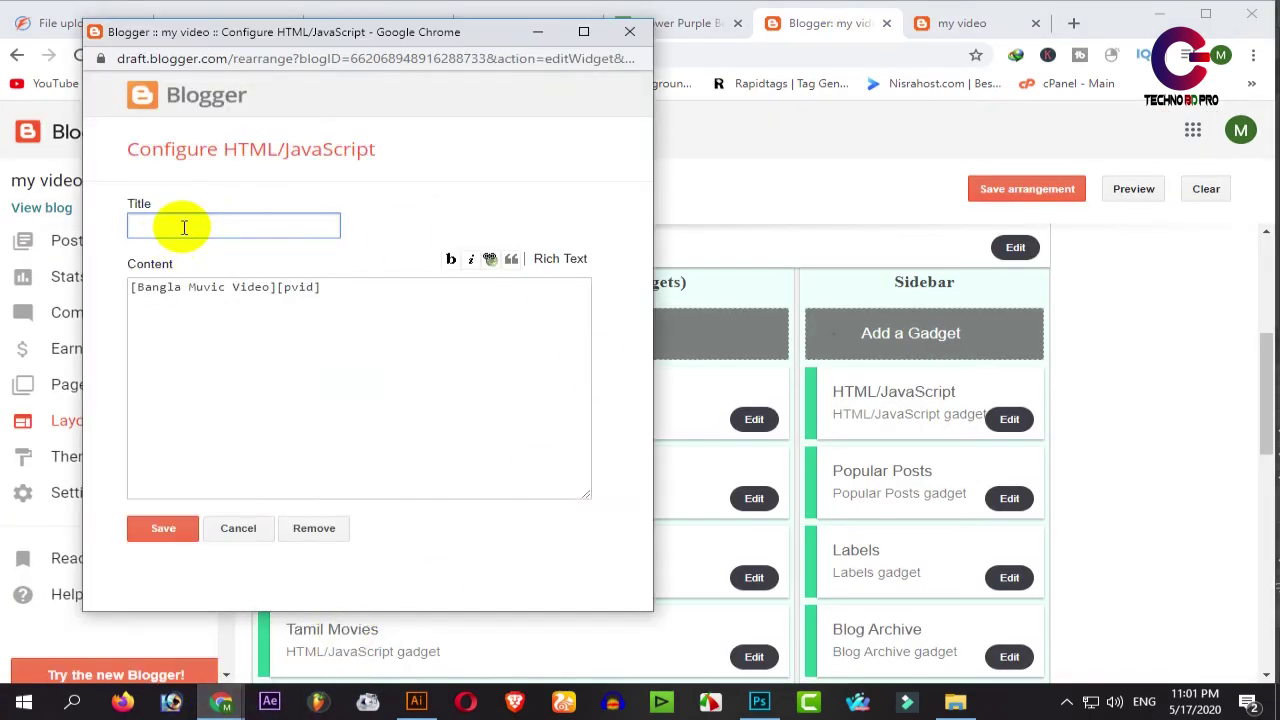
pyautogui.rightClick(184, 227)
pyautogui.click(234, 363)
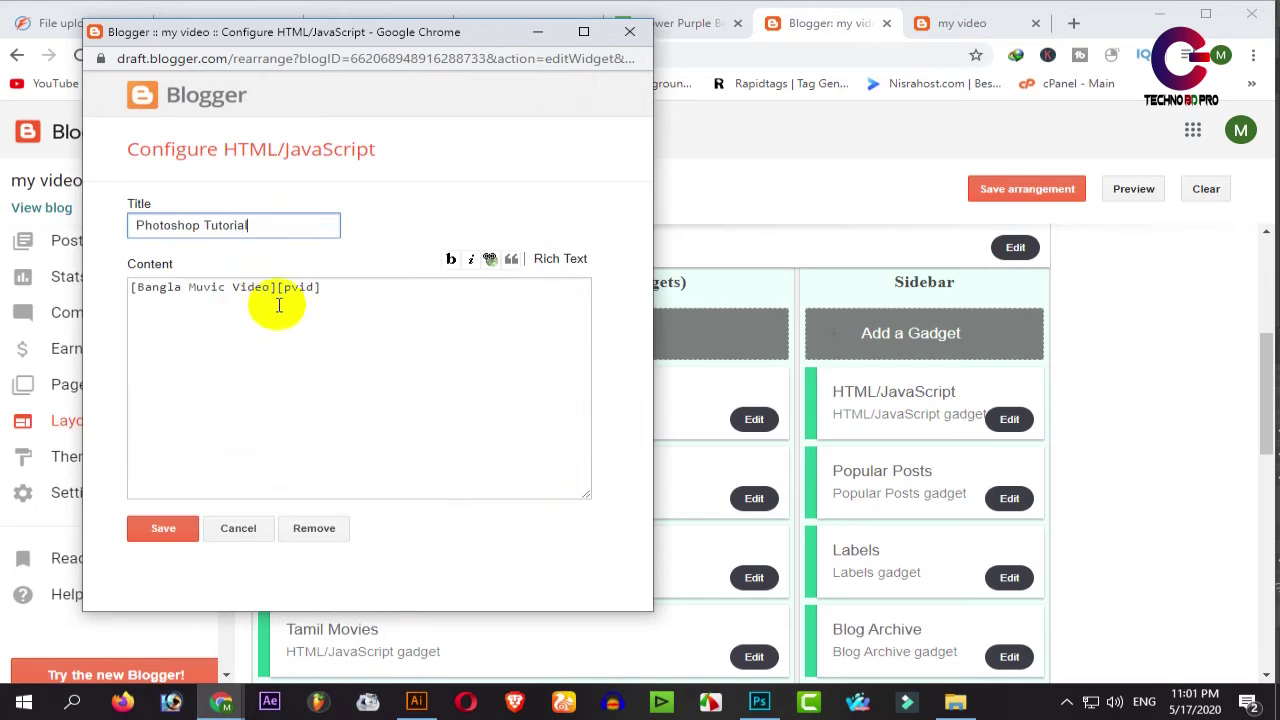
# - Replace the label "Bangla Muvic Video" in the gadget's content with "Photoshop Tutorial" and save the gadget
pyautogui.moveTo(271, 289); pyautogui.dragTo(190, 291)
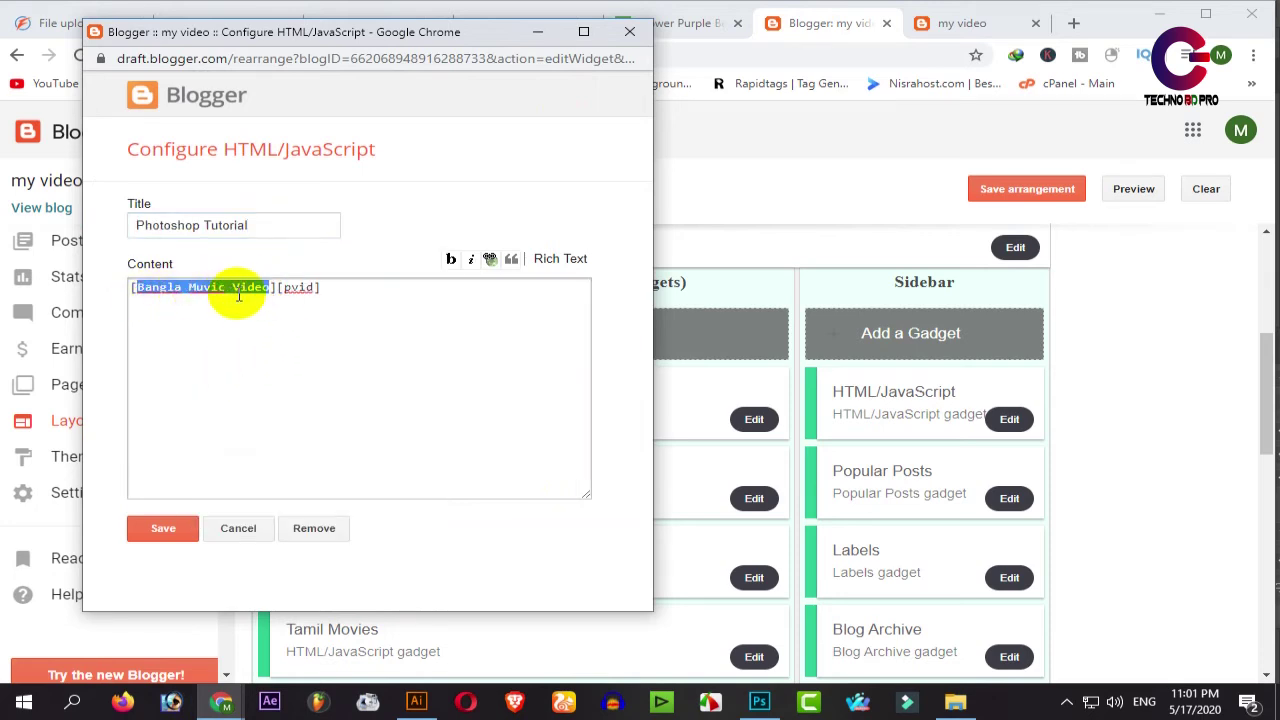
pyautogui.rightClick(207, 290)
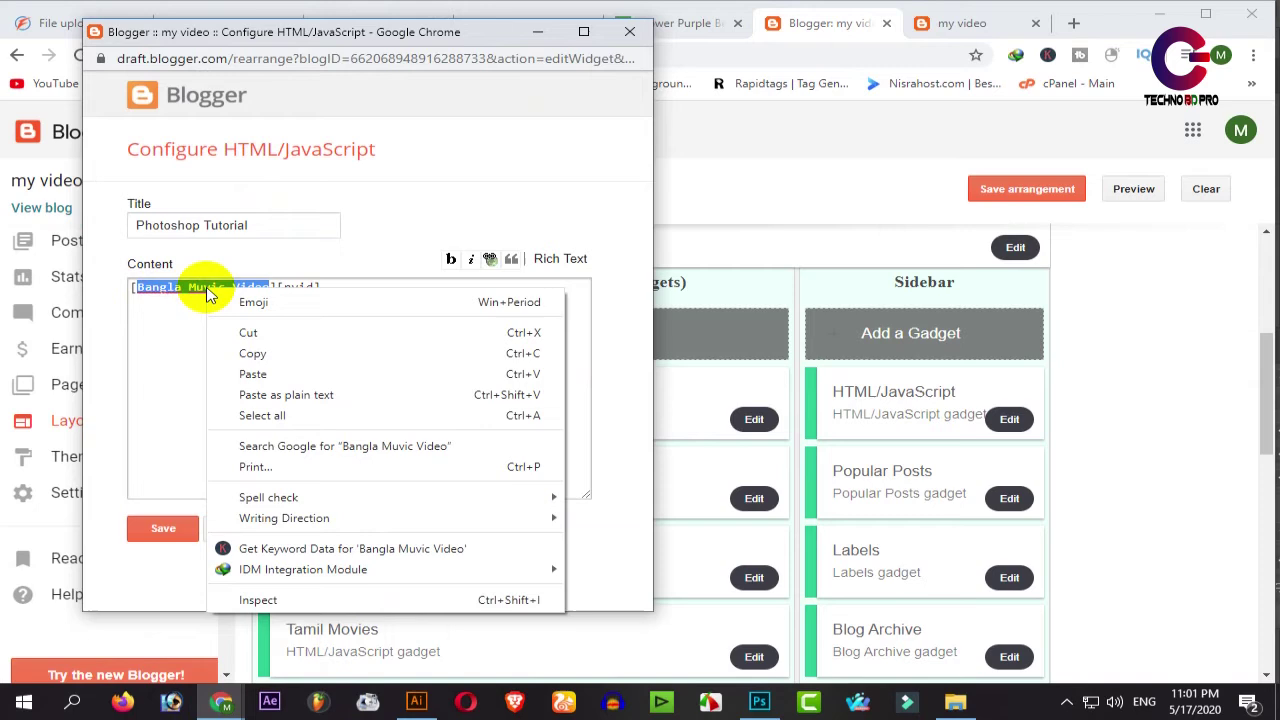
pyautogui.click(252, 374)
pyautogui.click(160, 524)
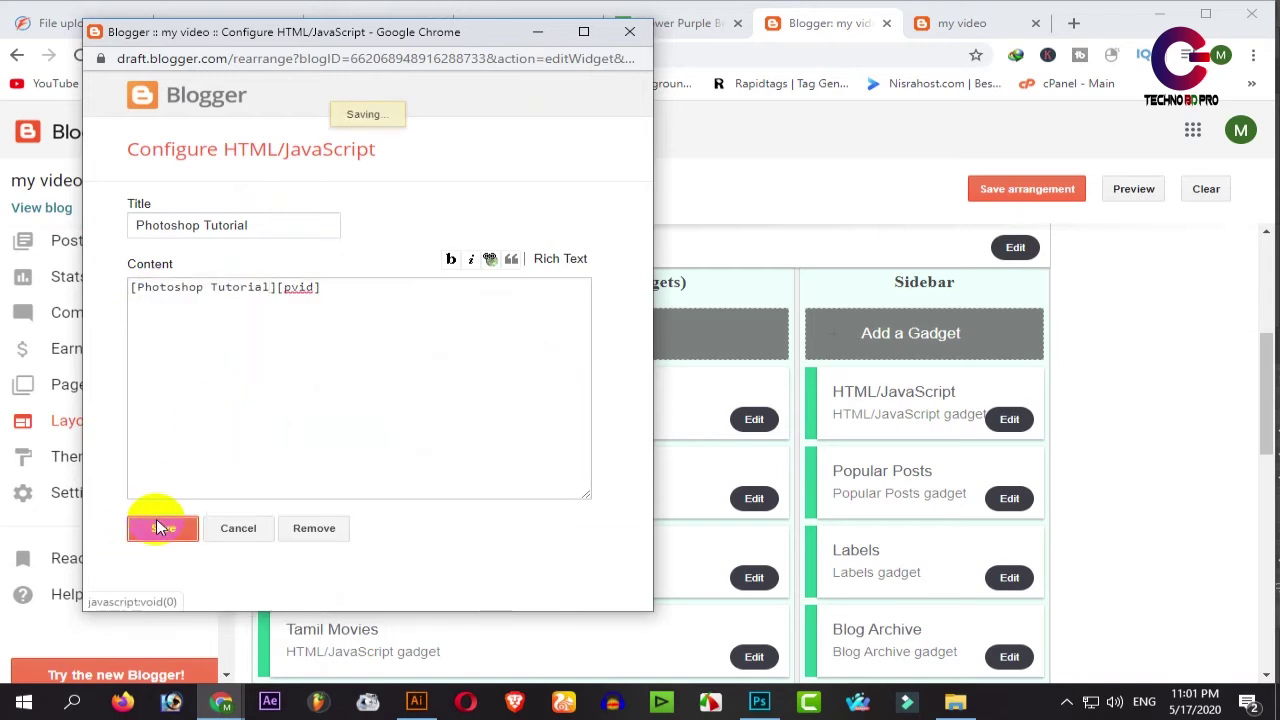
# - Check the Photoshop Tutorial section on the blog's home page, and return to the Techno bd Pro channel's videos, closing the movie poster video
pyautogui.click(740, 145)
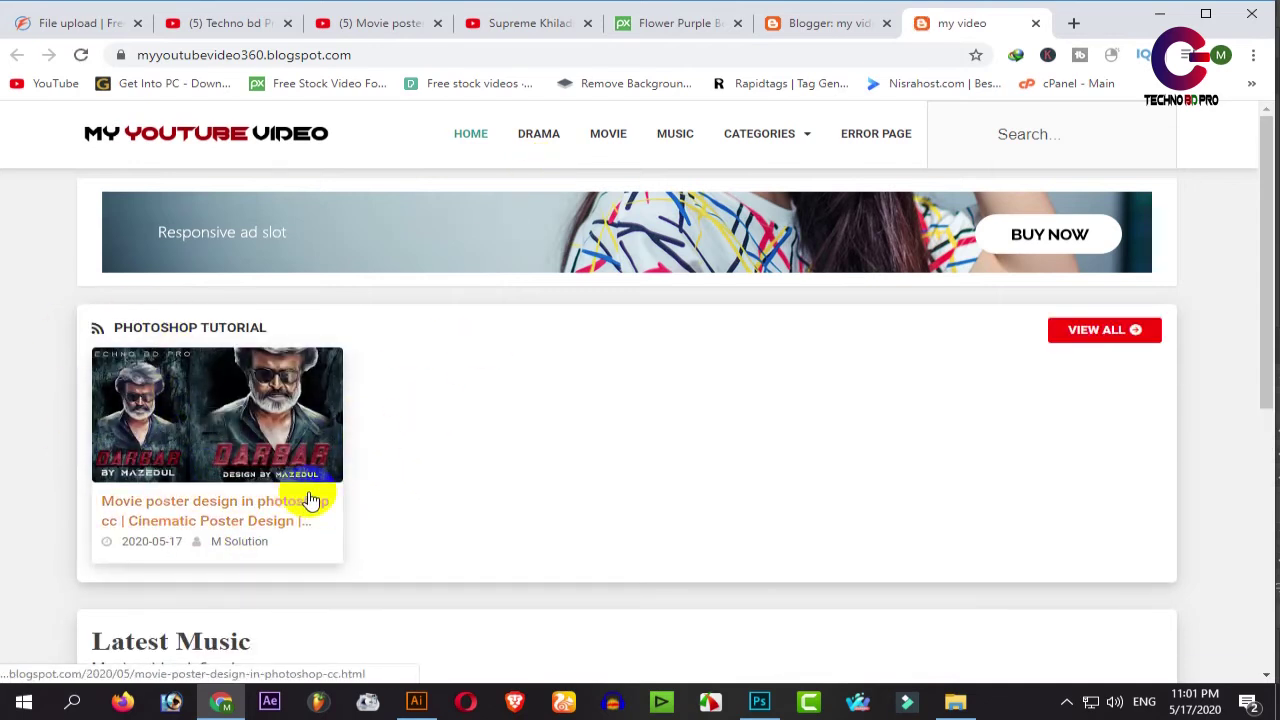
pyautogui.scroll(-2, 310, 500)
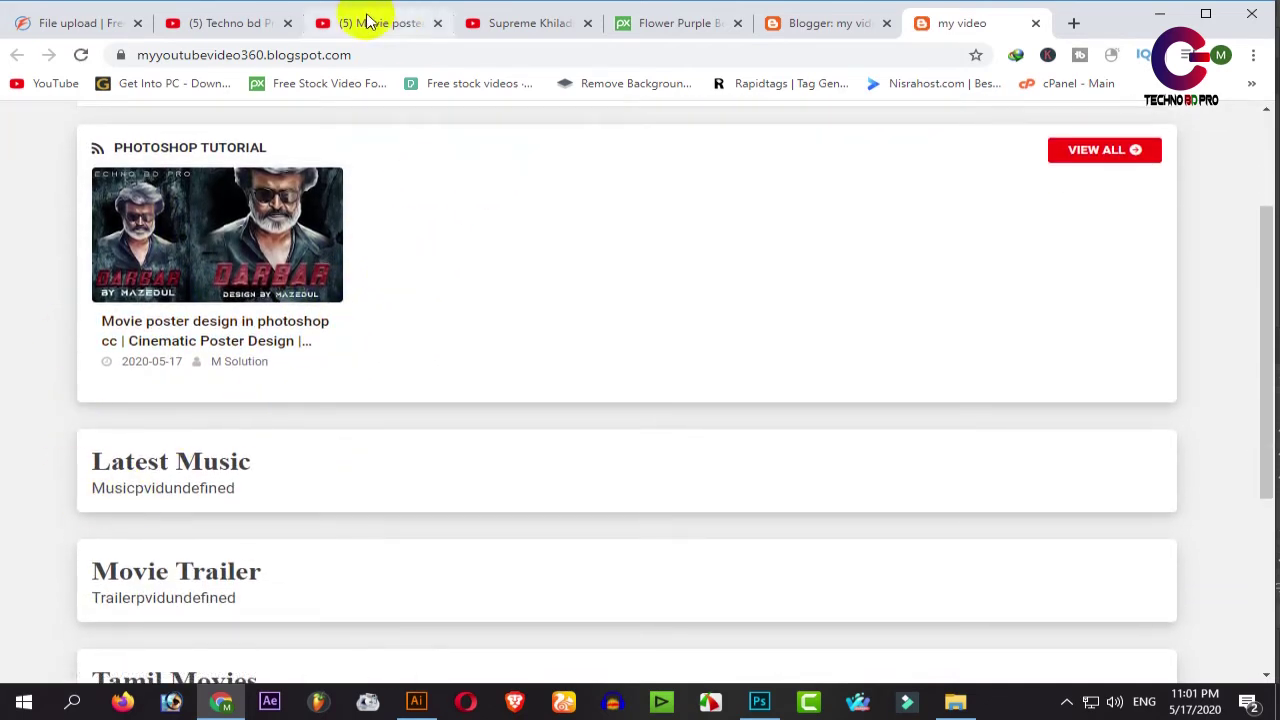
pyautogui.click(438, 23)
pyautogui.click(257, 23)
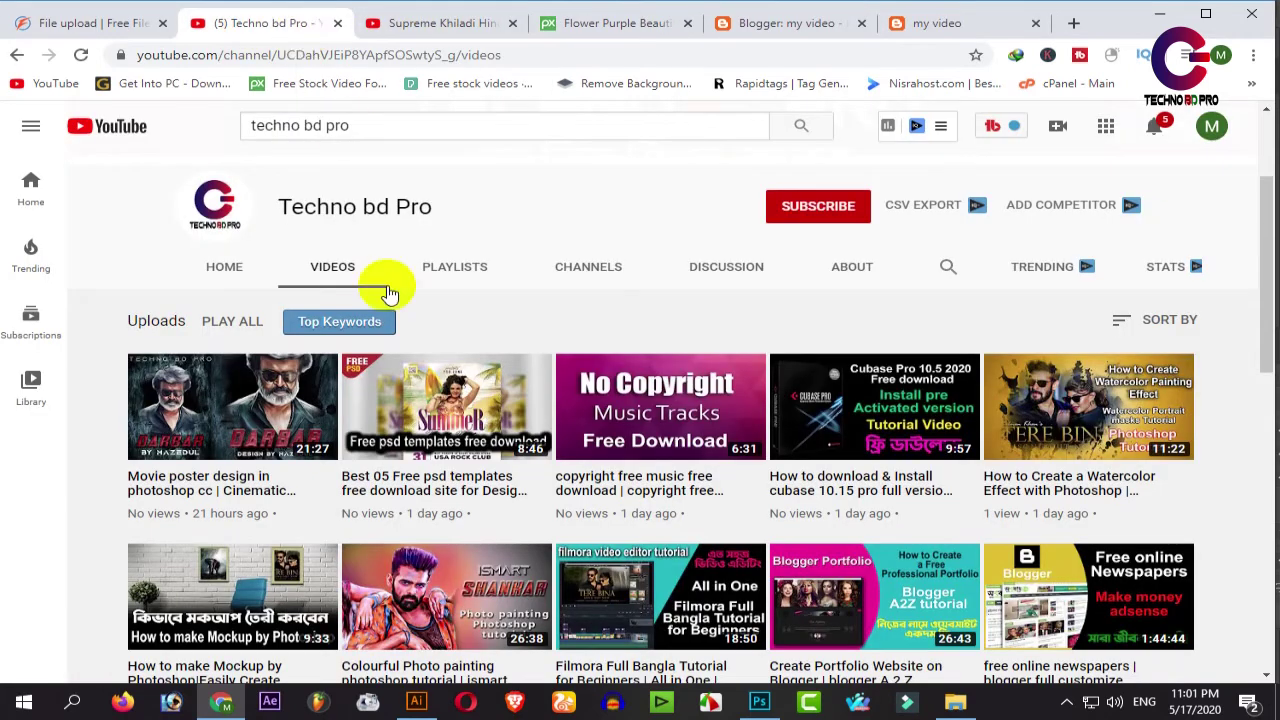
pyautogui.rightClick(388, 488)
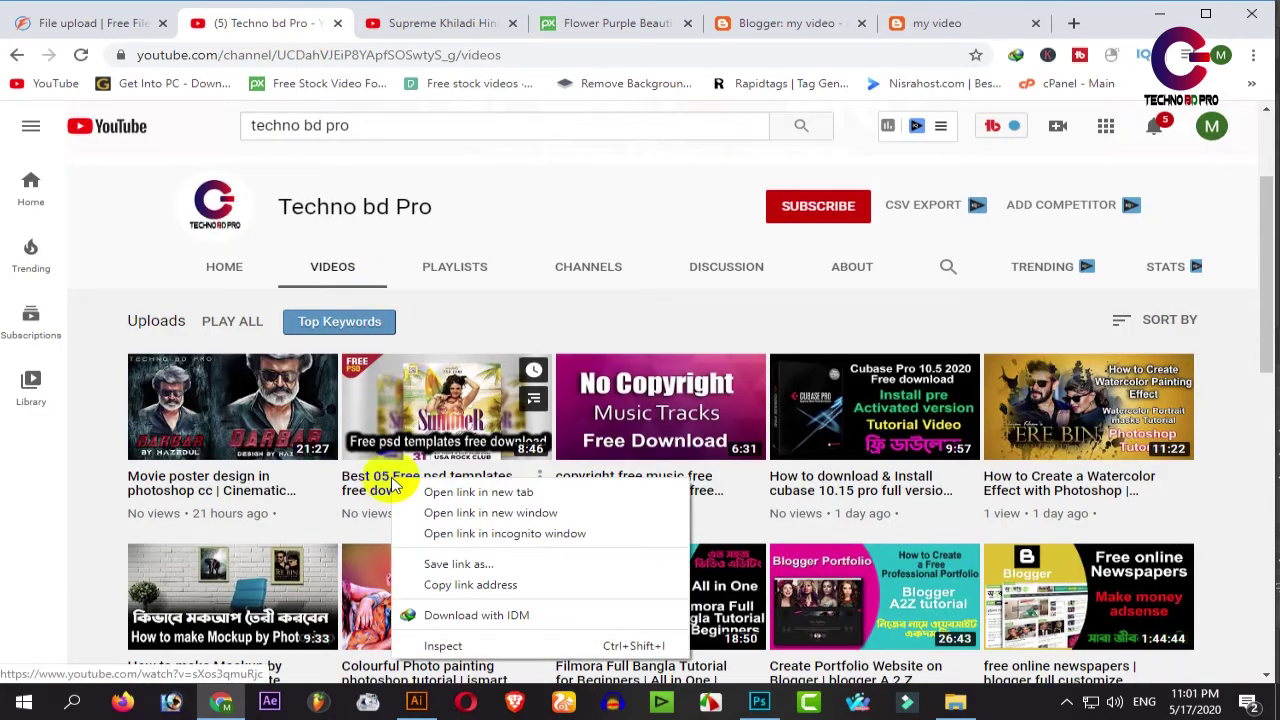
pyautogui.click(470, 490)
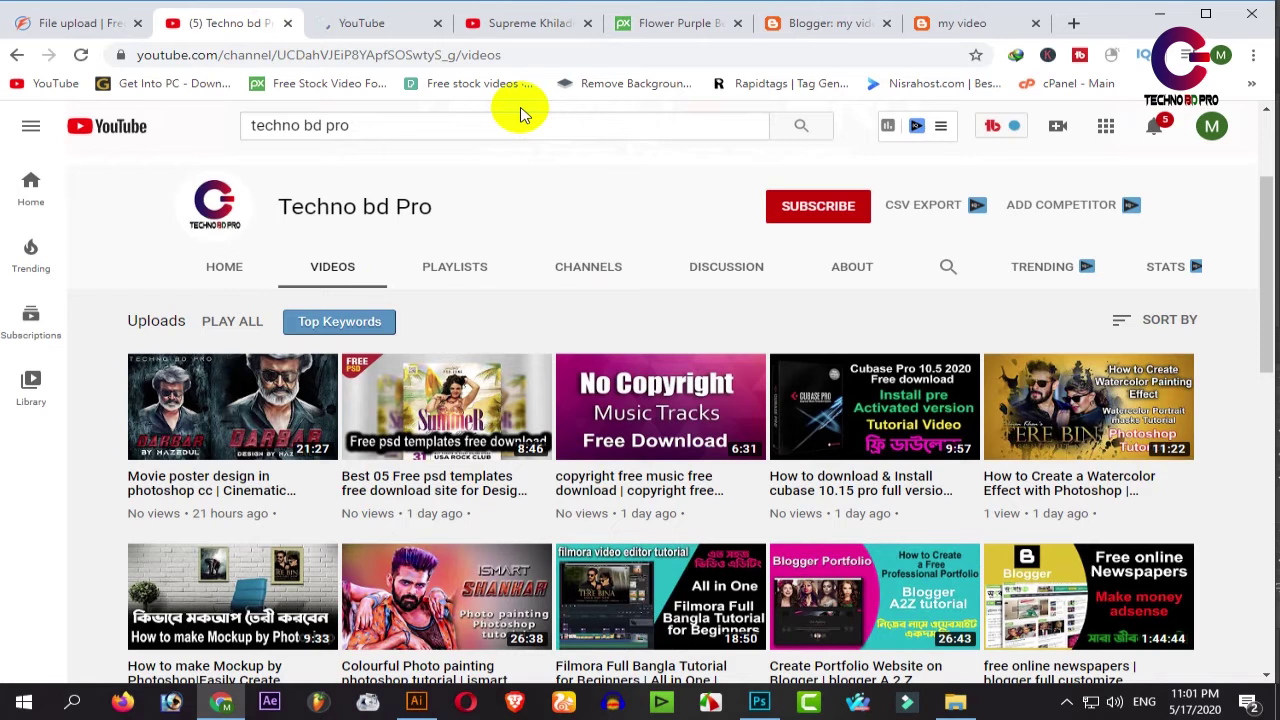
pyautogui.click(440, 30)
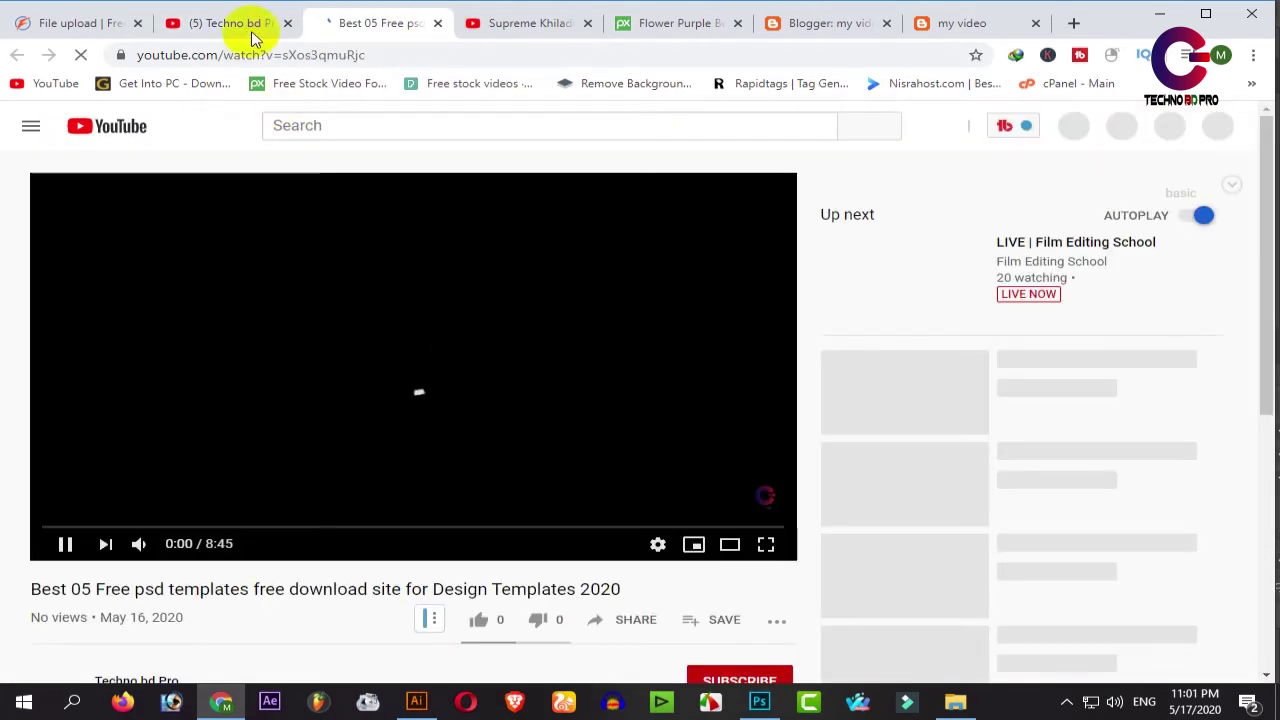
pyautogui.click(232, 26)
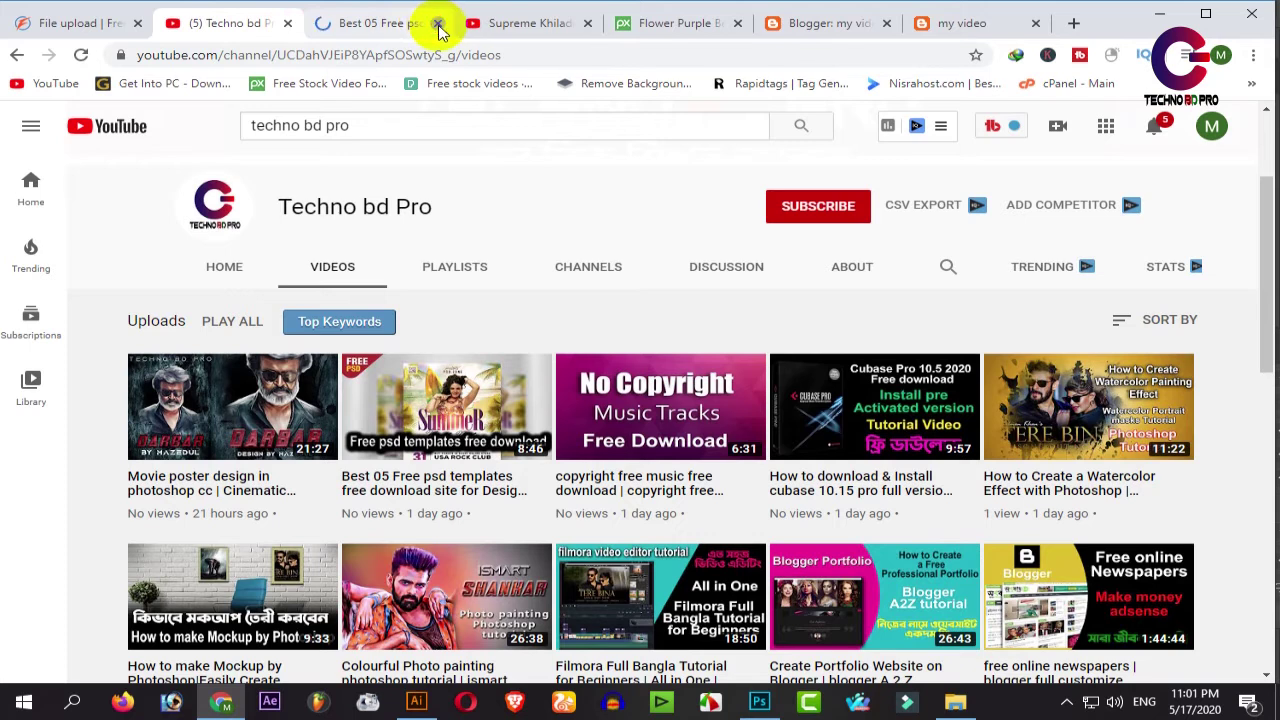
pyautogui.click(438, 23)
# - Open the channel's "Filmora Full Bangla Tutorial for Beginners" video in a new tab and pause it
pyautogui.scroll(-1, 473, 451)
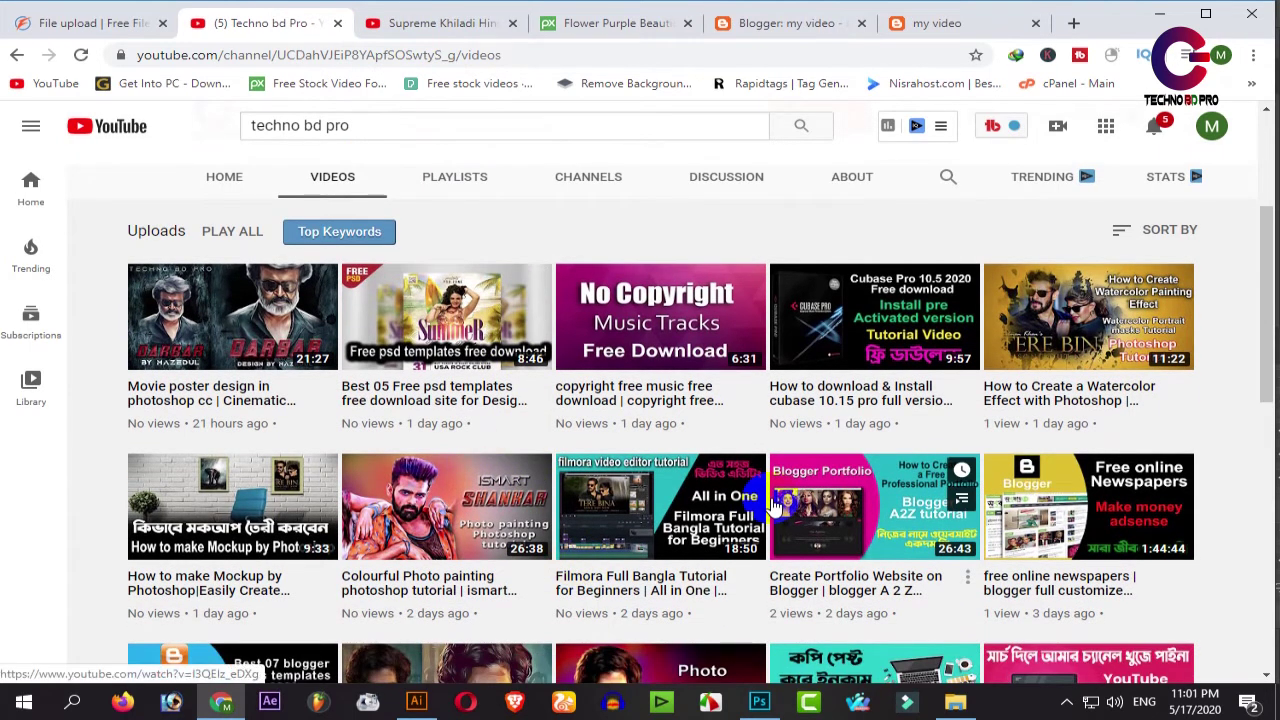
pyautogui.scroll(-1, 663, 520)
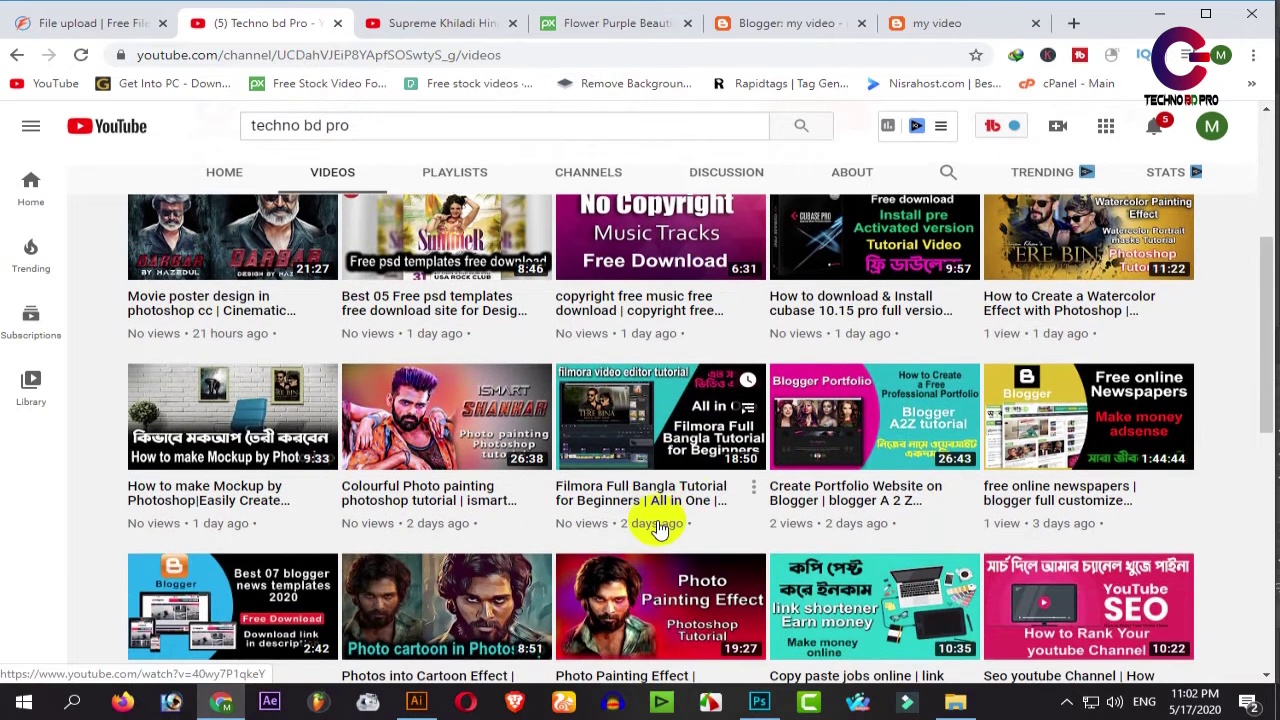
pyautogui.scroll(-1, 650, 465)
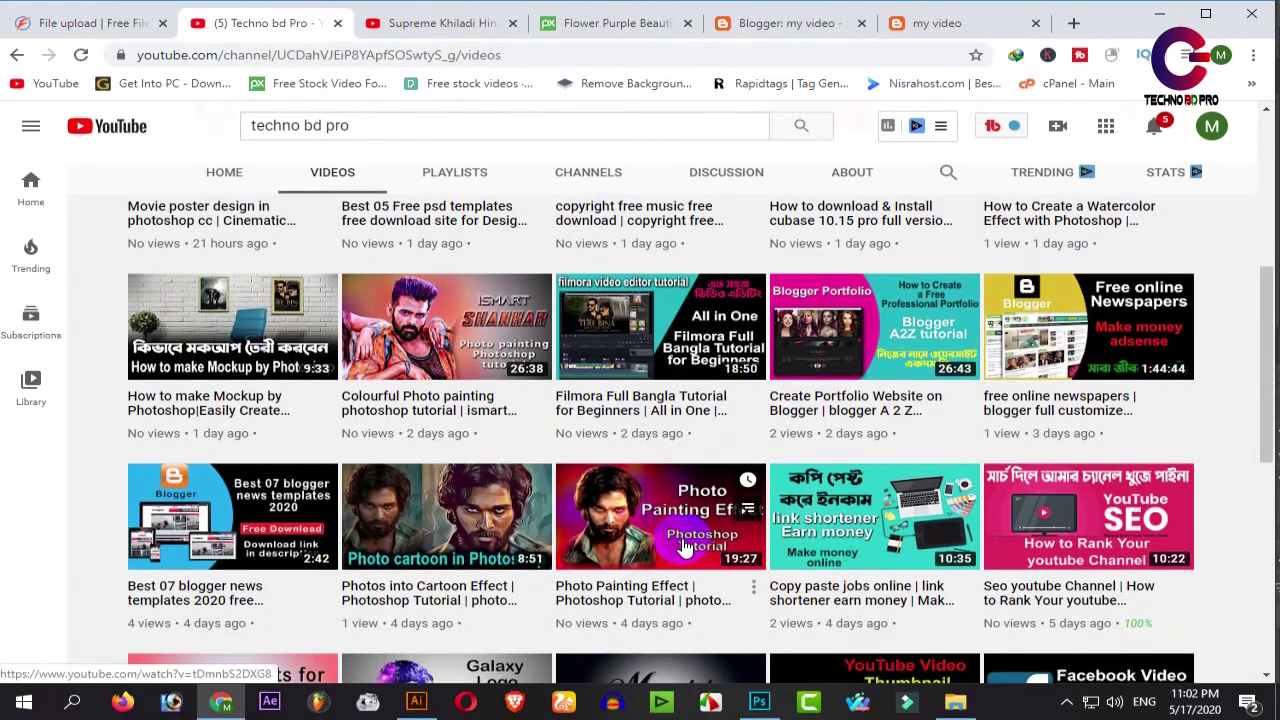
pyautogui.rightClick(628, 322)
pyautogui.click(677, 333)
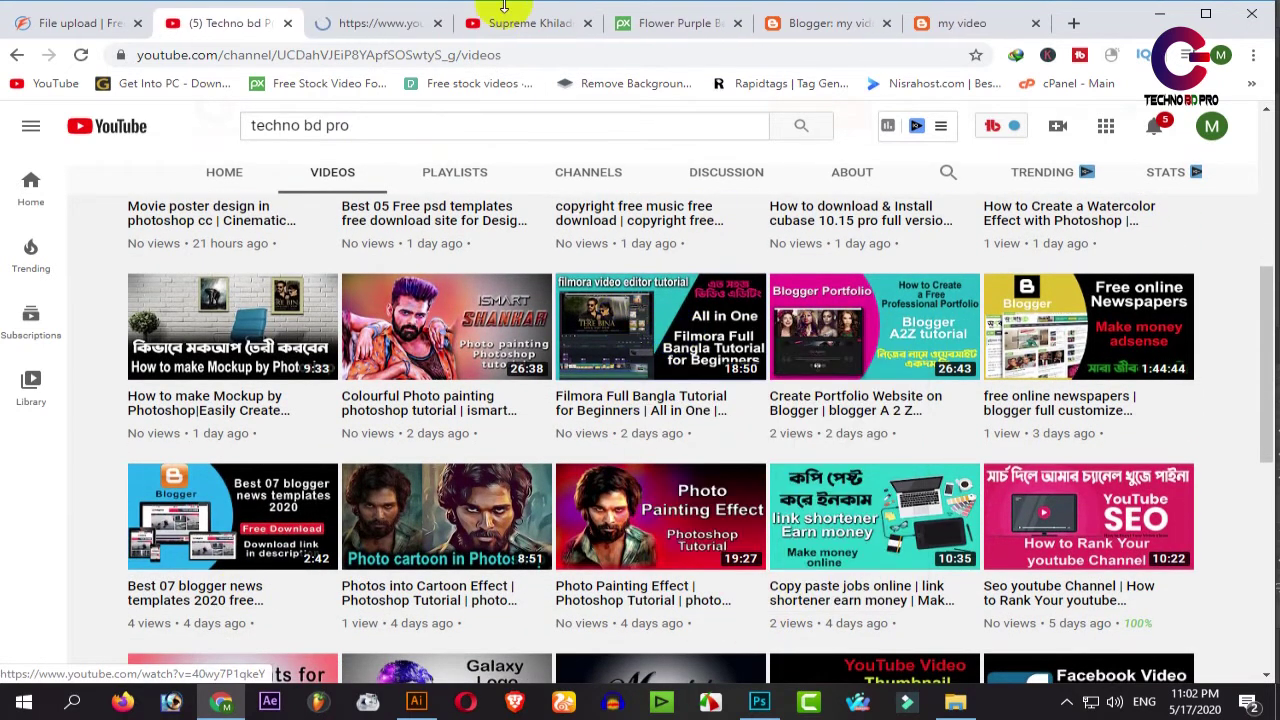
pyautogui.click(397, 31)
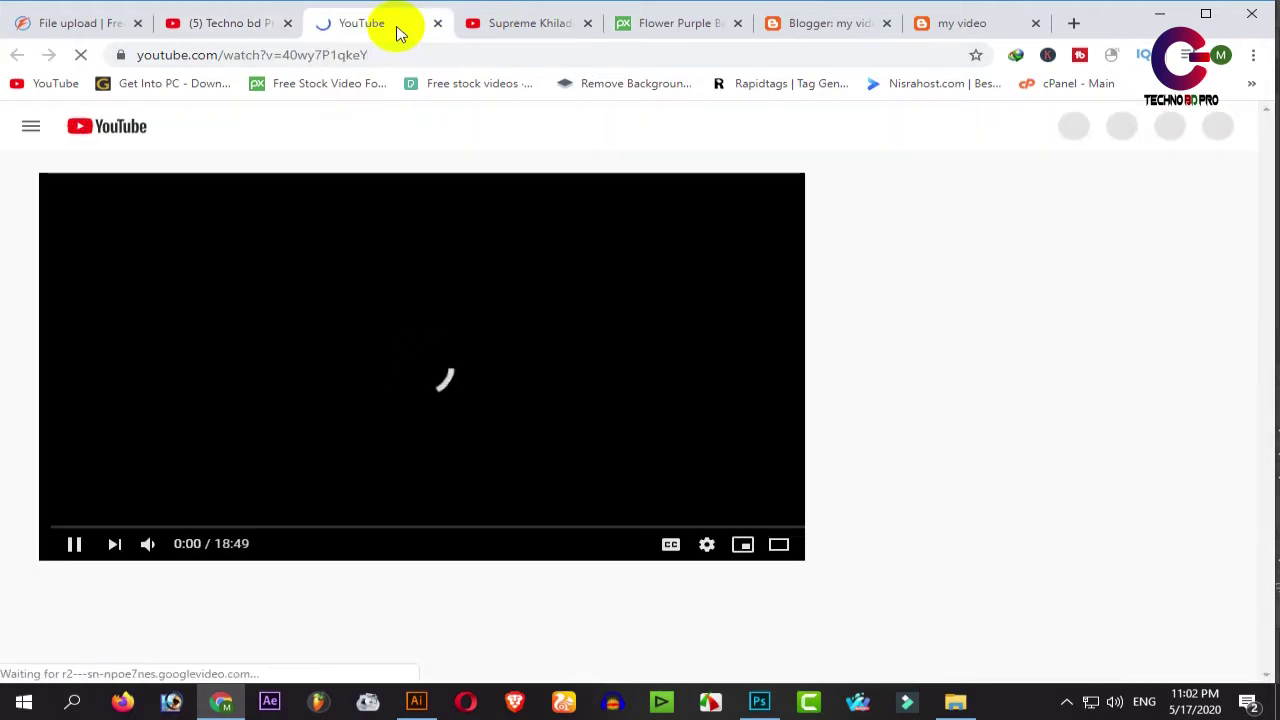
pyautogui.click(486, 340)
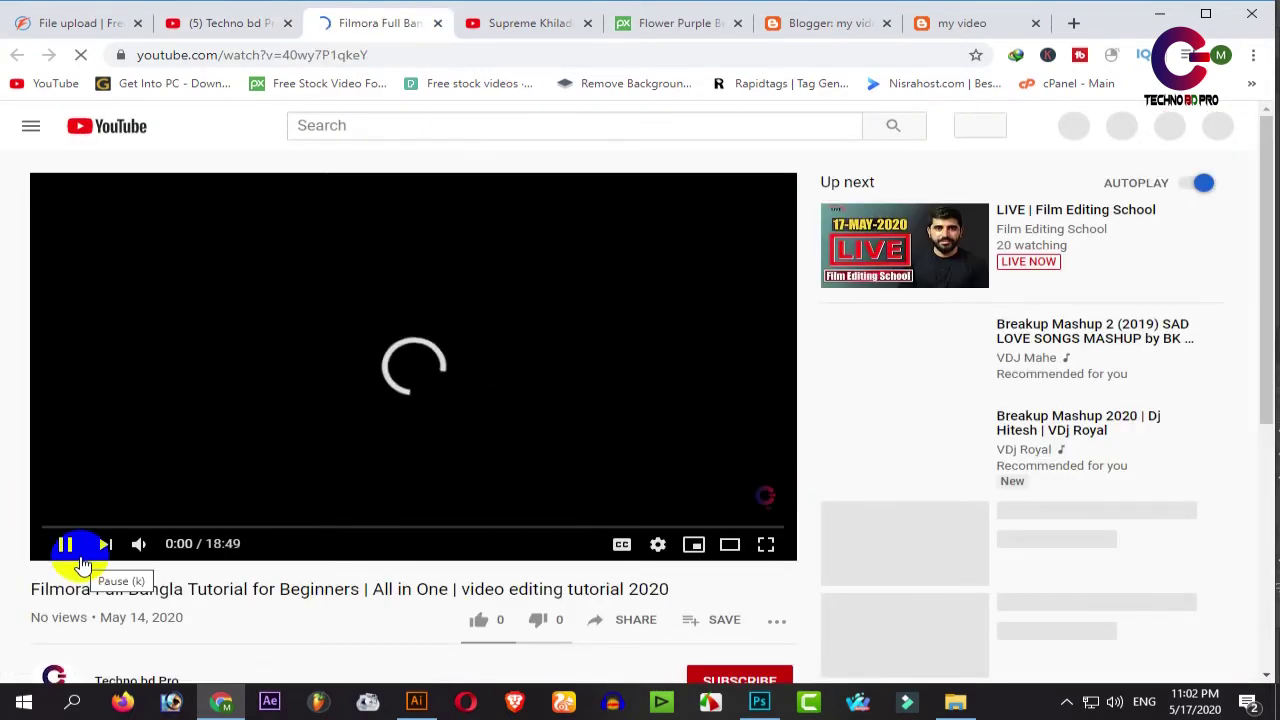
pyautogui.click(62, 543)
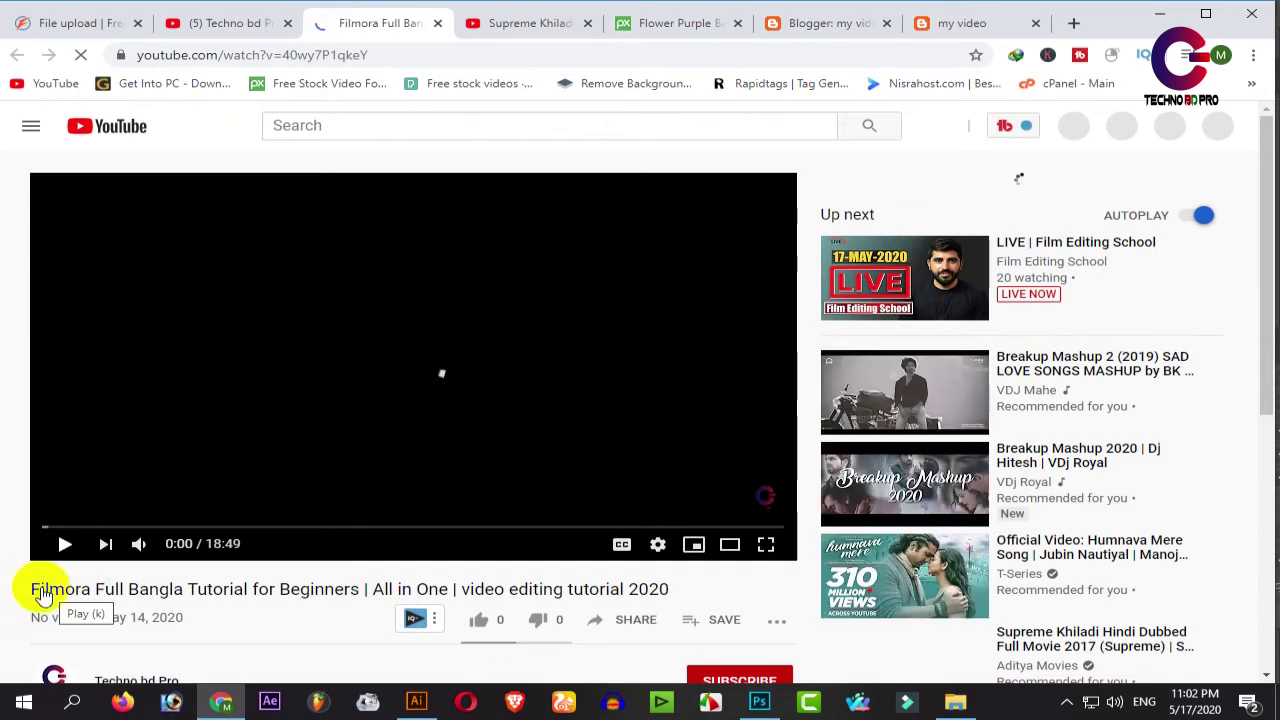
# - Create a new Blogger post with the video's copied title, "Filmora Full Bangla Tutorial for Beginners | All in One | video editing tutorial 2020"
pyautogui.moveTo(23, 591); pyautogui.dragTo(684, 594)
pyautogui.hotkey('ctrl', 'c')
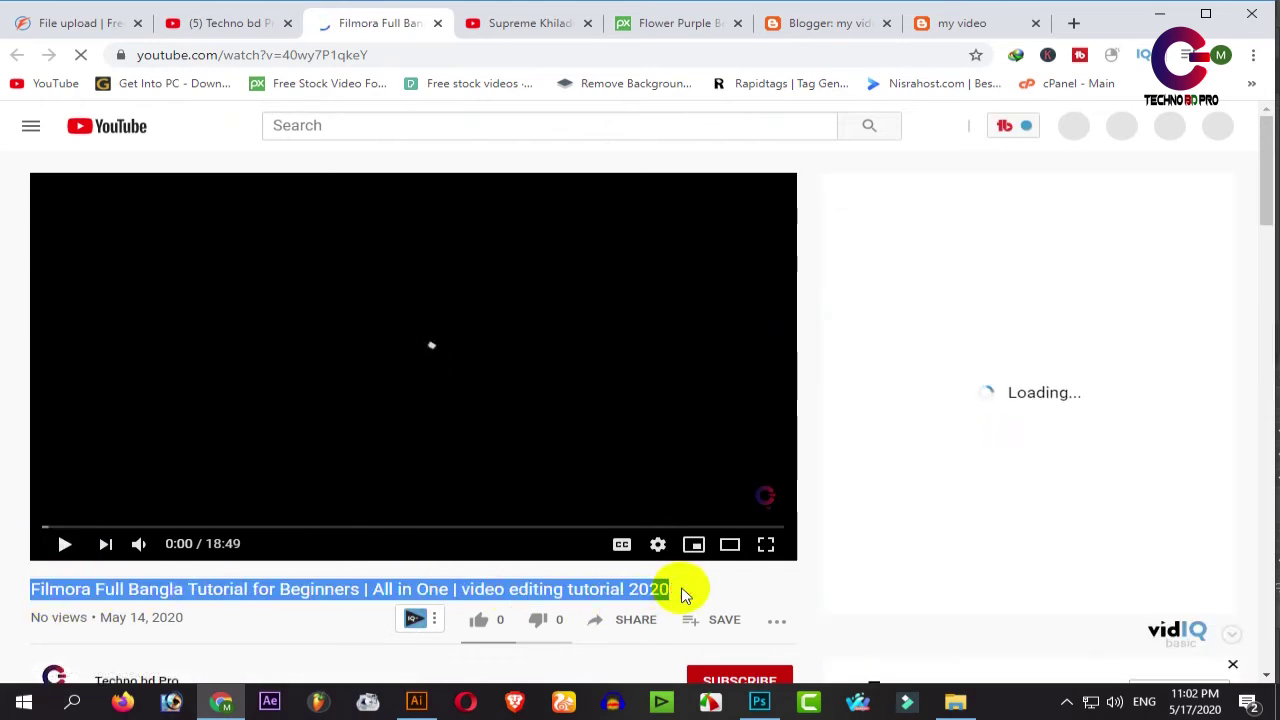
pyautogui.click(765, 22)
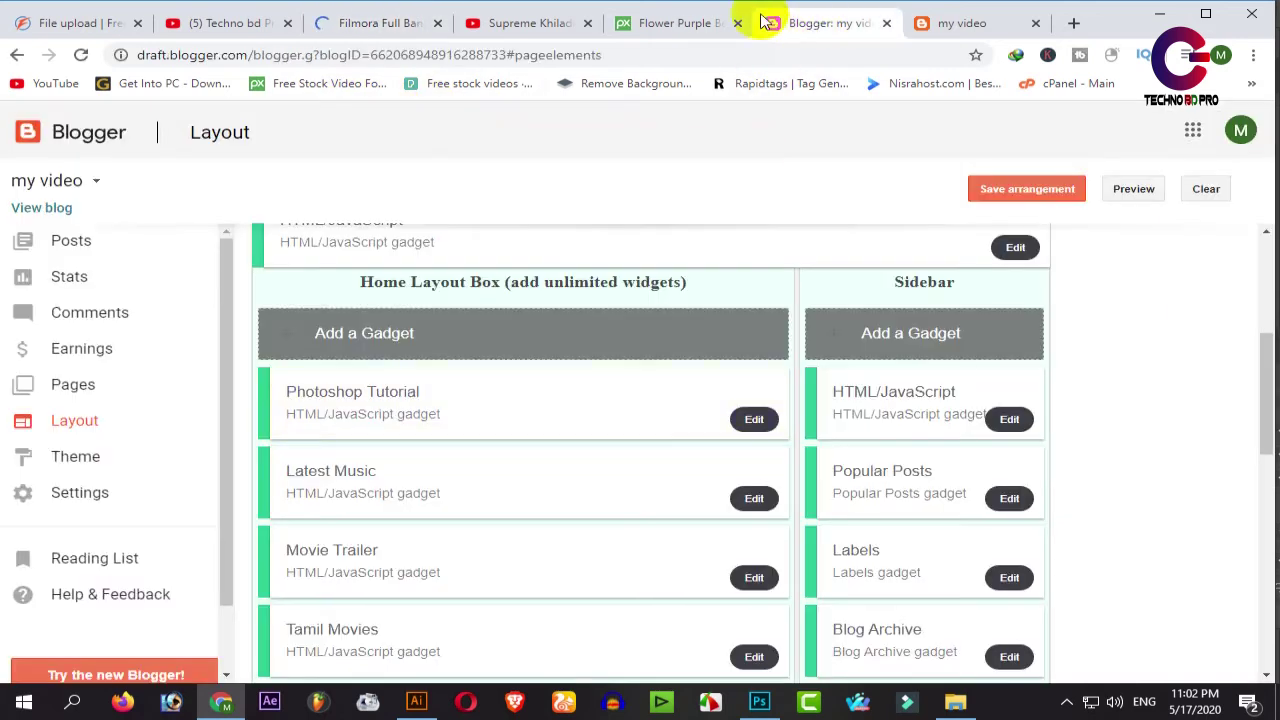
pyautogui.scroll(5, 286, 383)
pyautogui.click(71, 241)
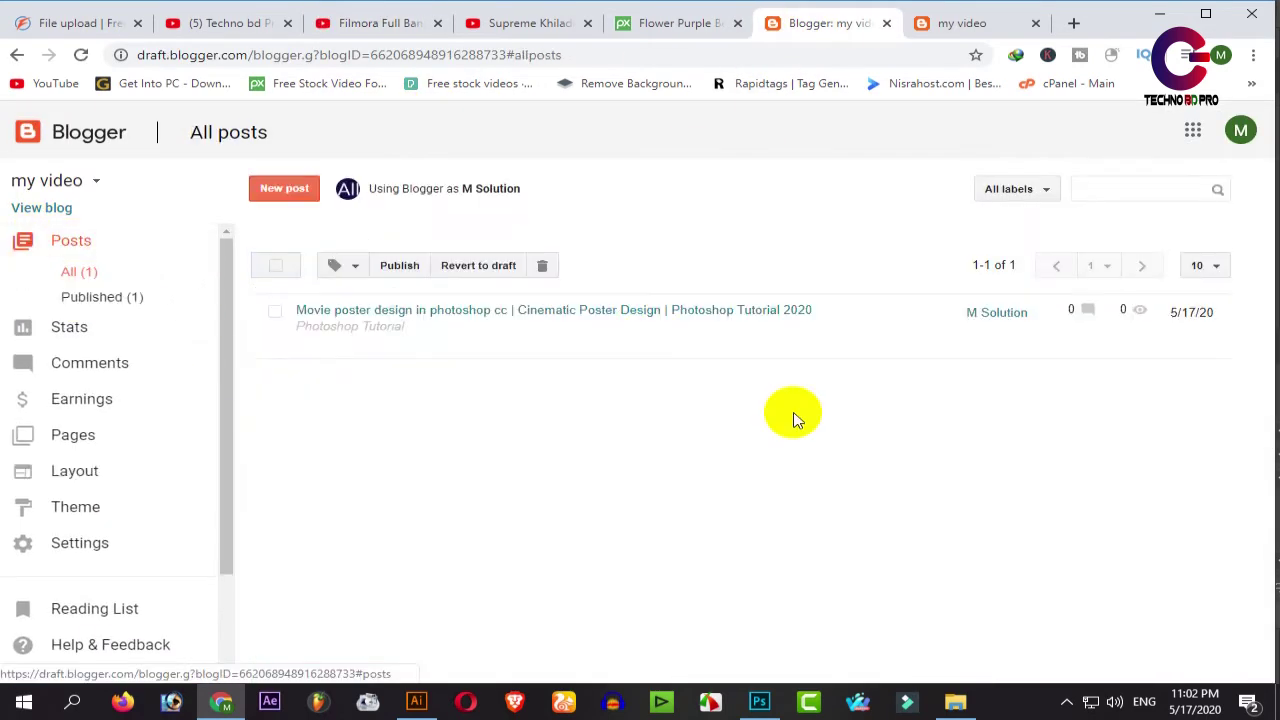
pyautogui.click(285, 189)
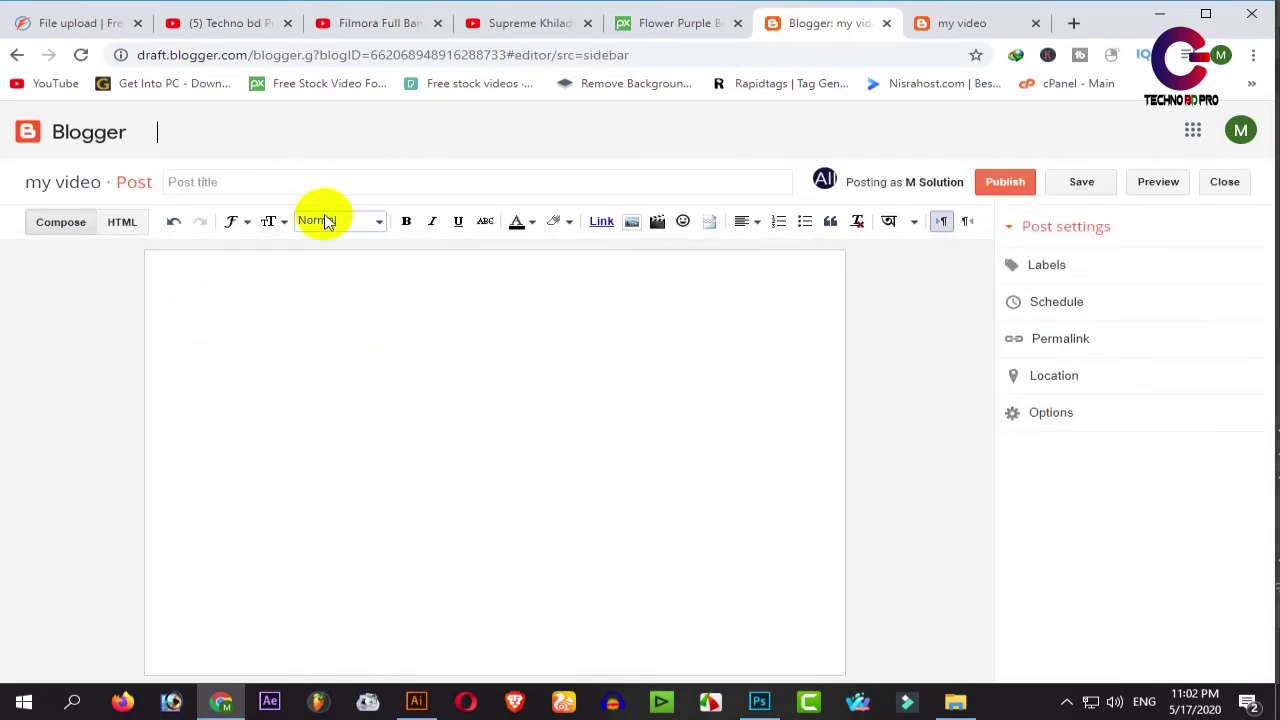
pyautogui.rightClick(309, 182)
pyautogui.click(375, 316)
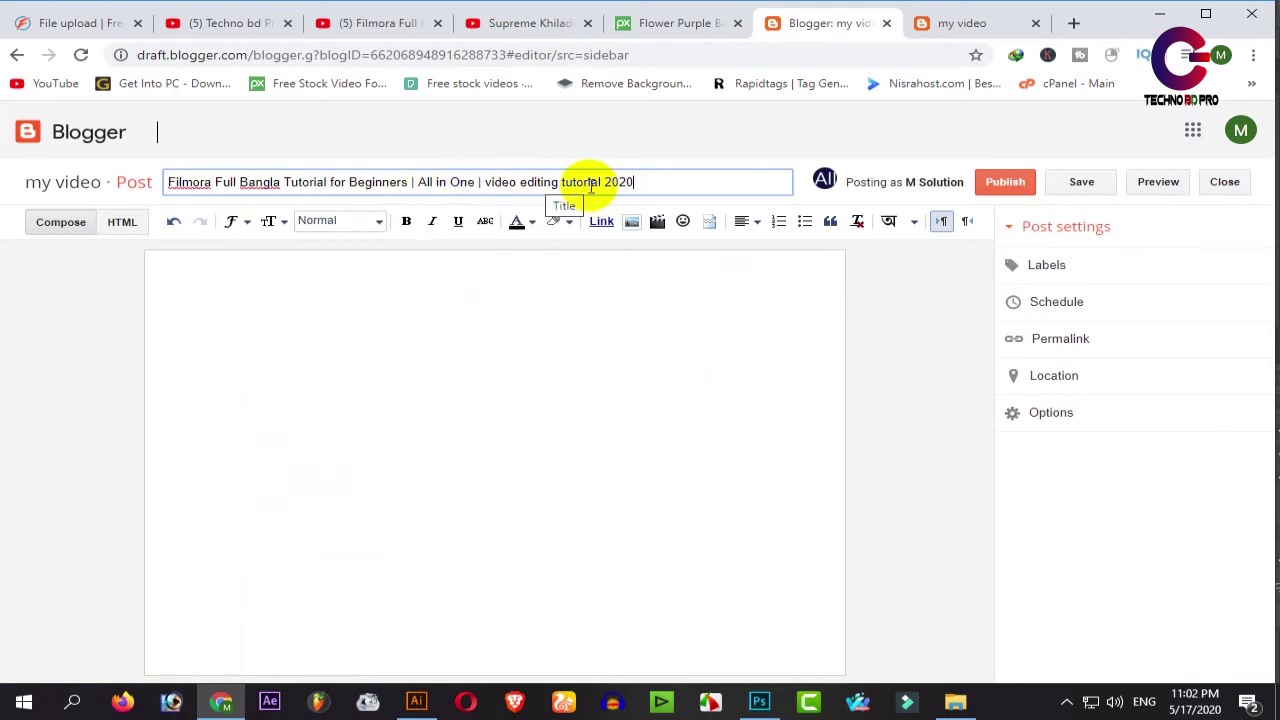
# - Copy "video editing tutorial" from the post's title and enter it as the post's label
pyautogui.moveTo(600, 182); pyautogui.dragTo(513, 188)
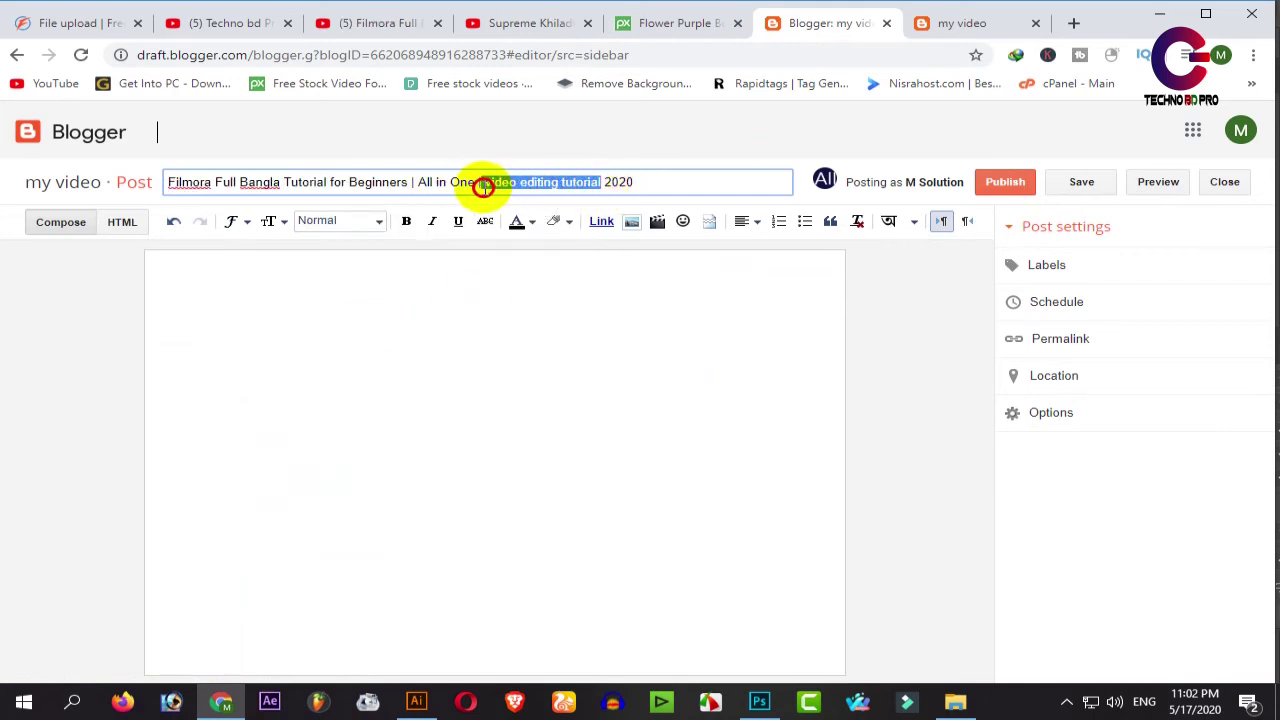
pyautogui.rightClick(500, 188)
pyautogui.click(567, 250)
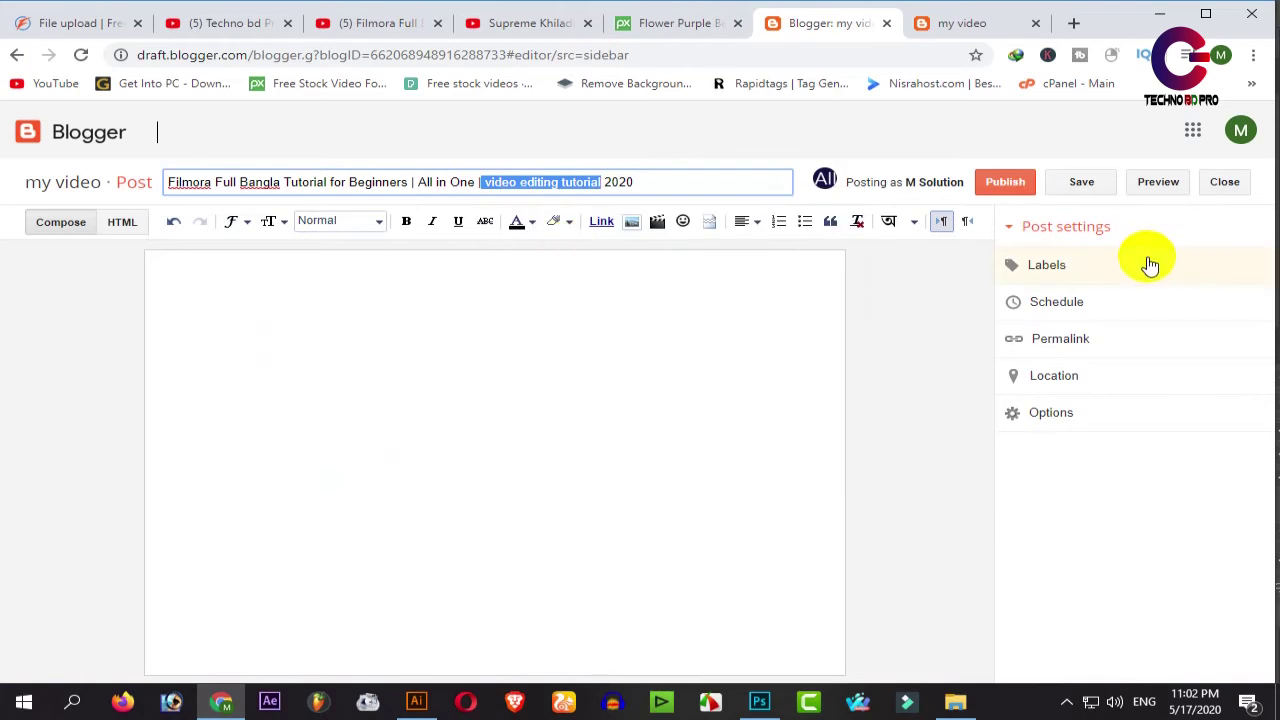
pyautogui.click(1045, 268)
pyautogui.rightClick(1057, 298)
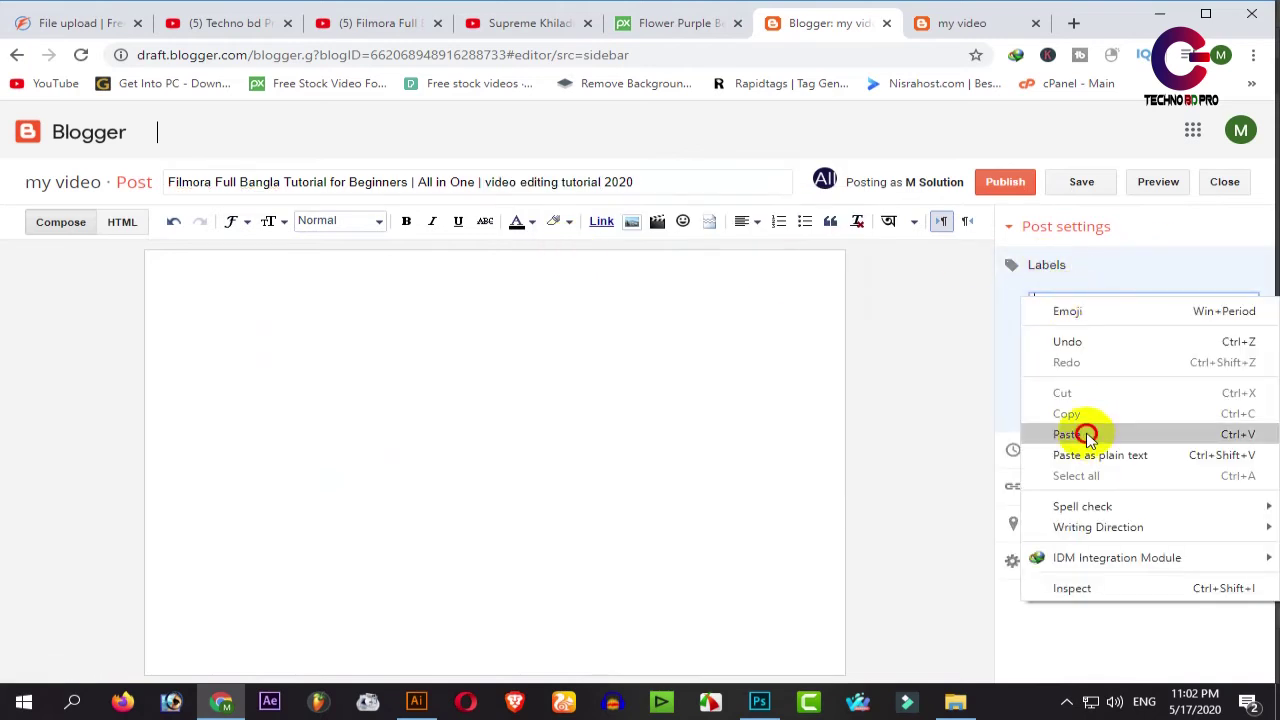
pyautogui.click(1087, 437)
pyautogui.click(297, 263)
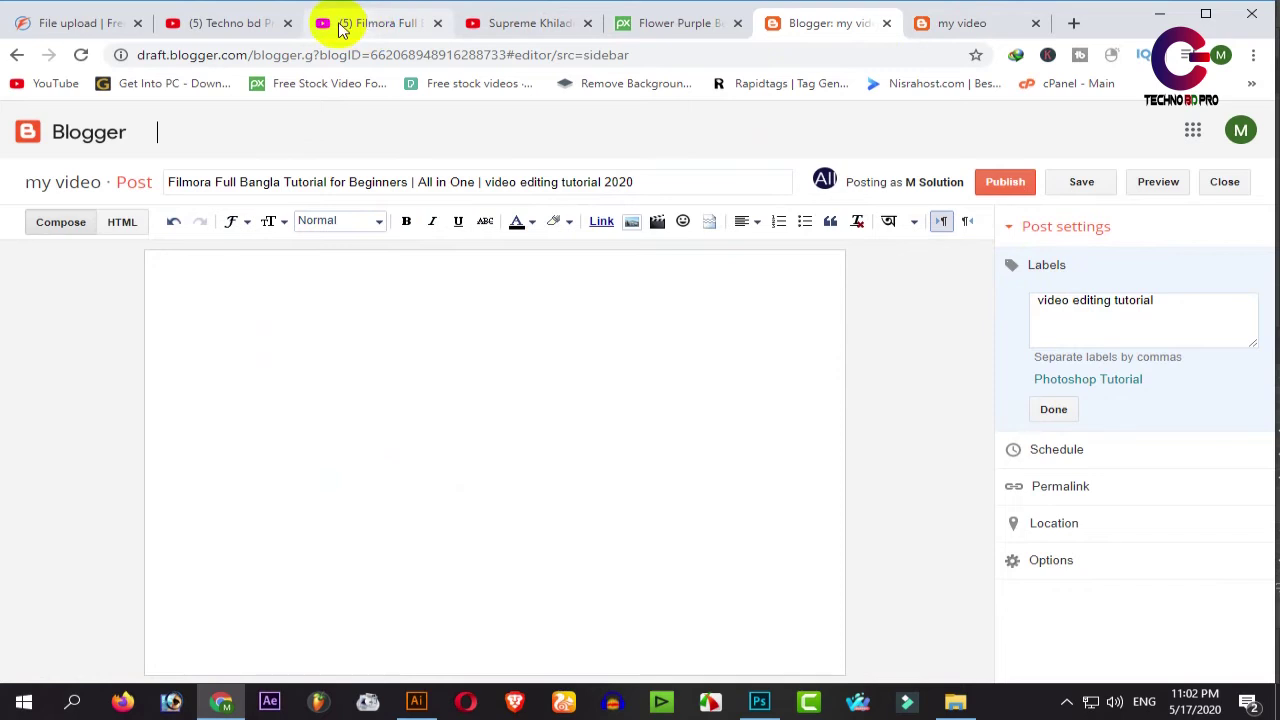
# - Copy the Filmora tutorial video's iframe embed code from YouTube's sharing options
pyautogui.click(392, 22)
pyautogui.click(628, 622)
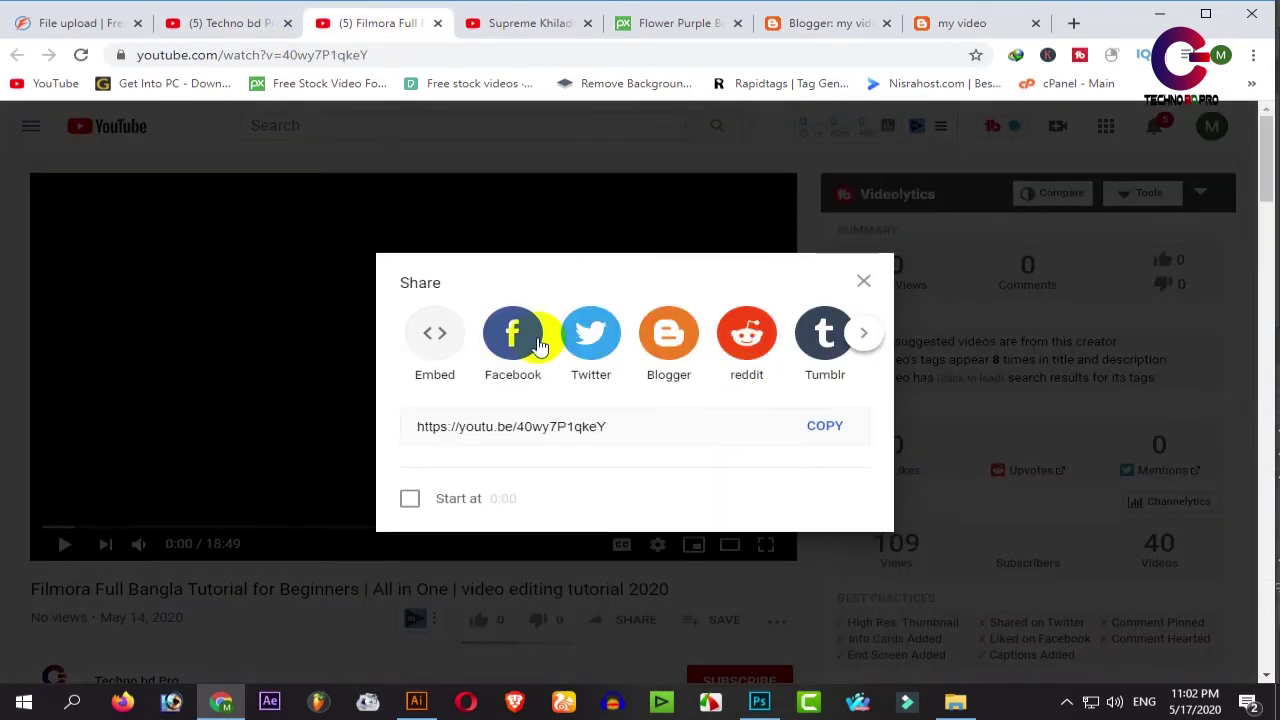
pyautogui.click(443, 345)
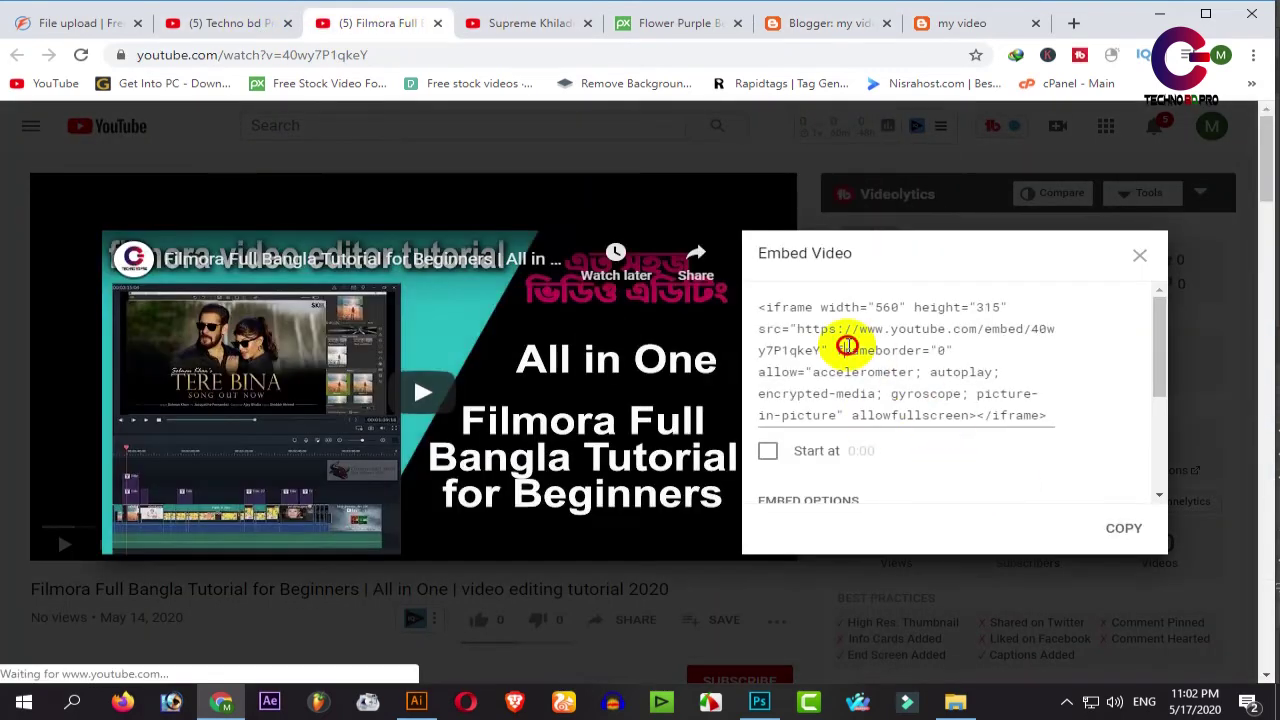
pyautogui.click(849, 420)
pyautogui.rightClick(852, 420)
pyautogui.click(813, 418)
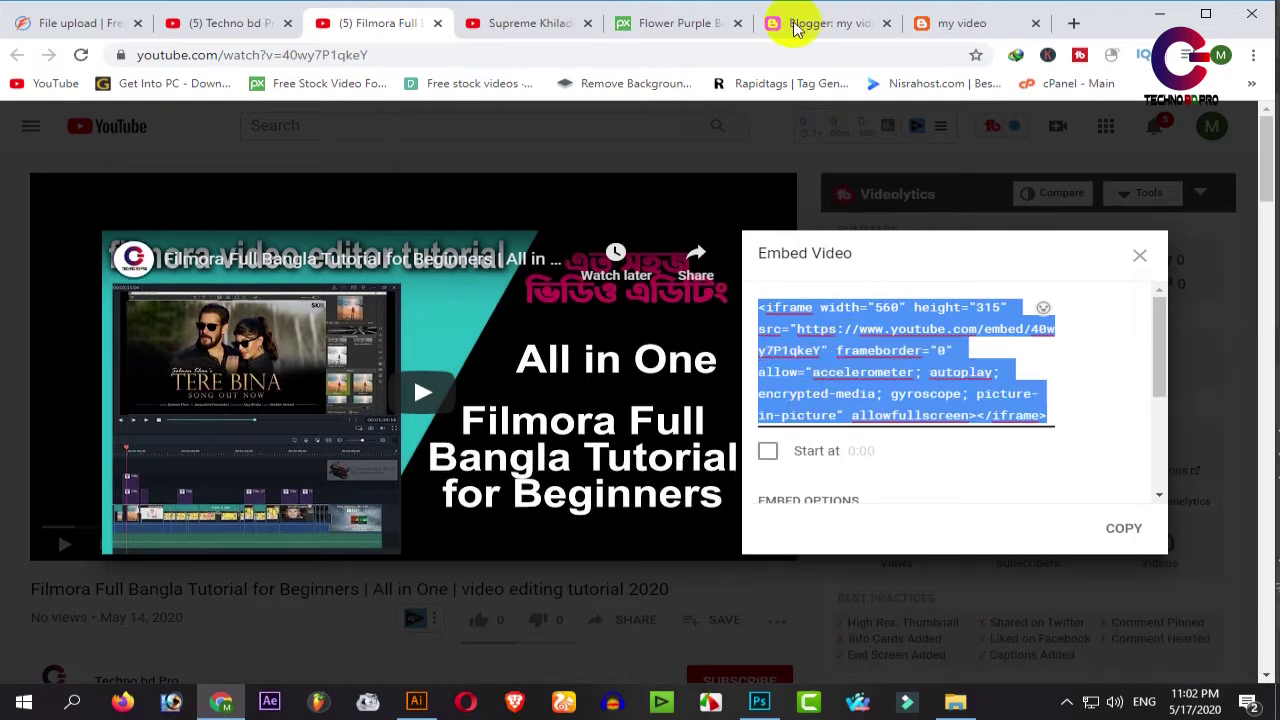
# - Paste the copied embed code into the Blogger post's HTML and return to the Compose view
pyautogui.click(832, 23)
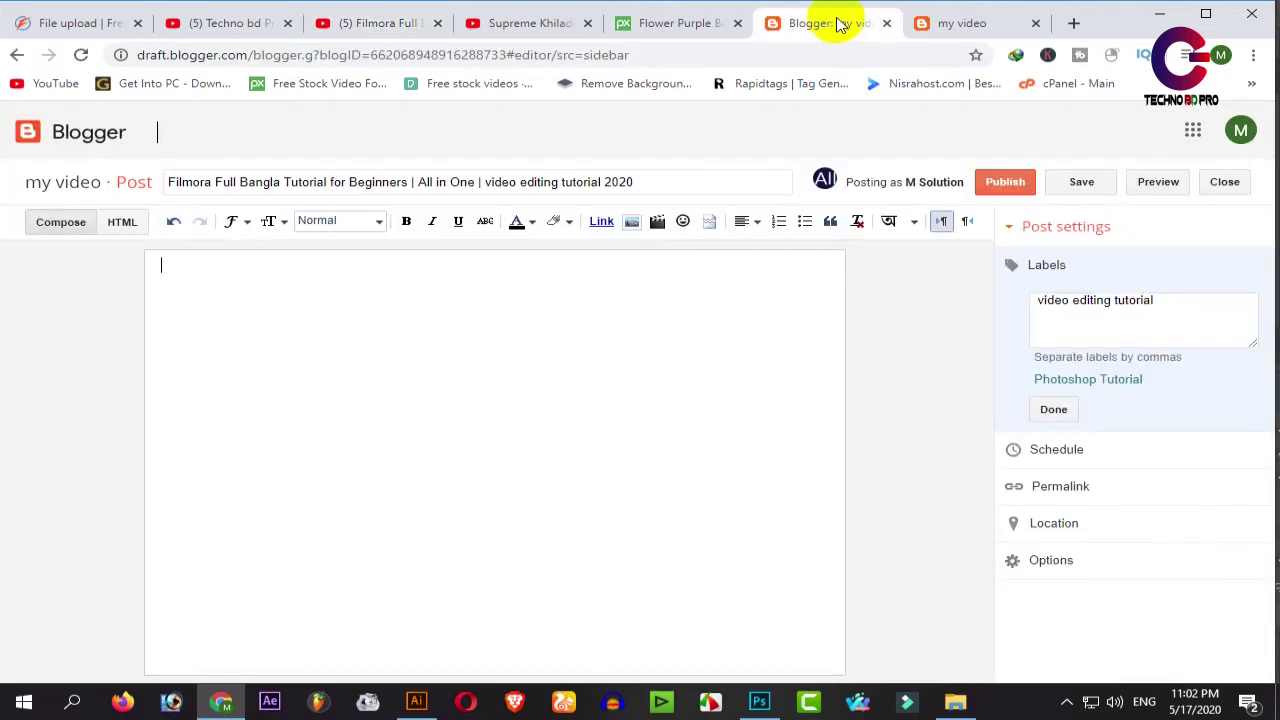
pyautogui.click(121, 226)
pyautogui.rightClick(44, 300)
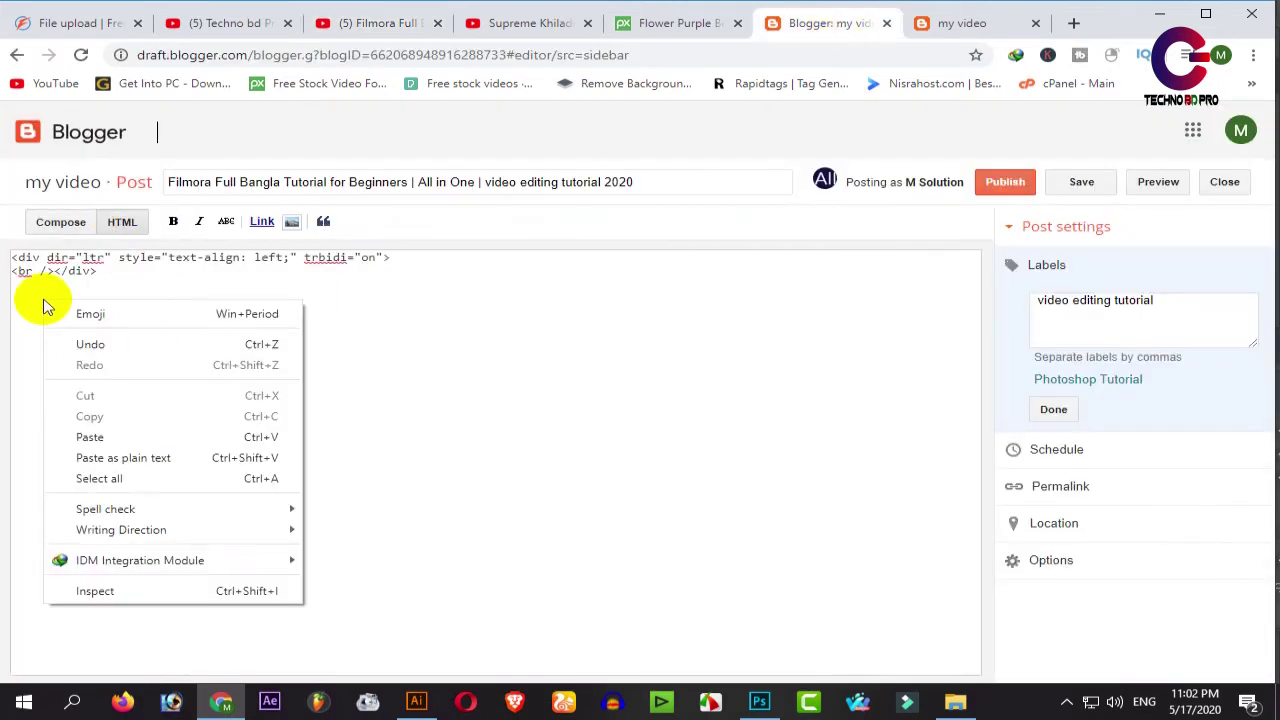
pyautogui.click(90, 437)
pyautogui.click(68, 226)
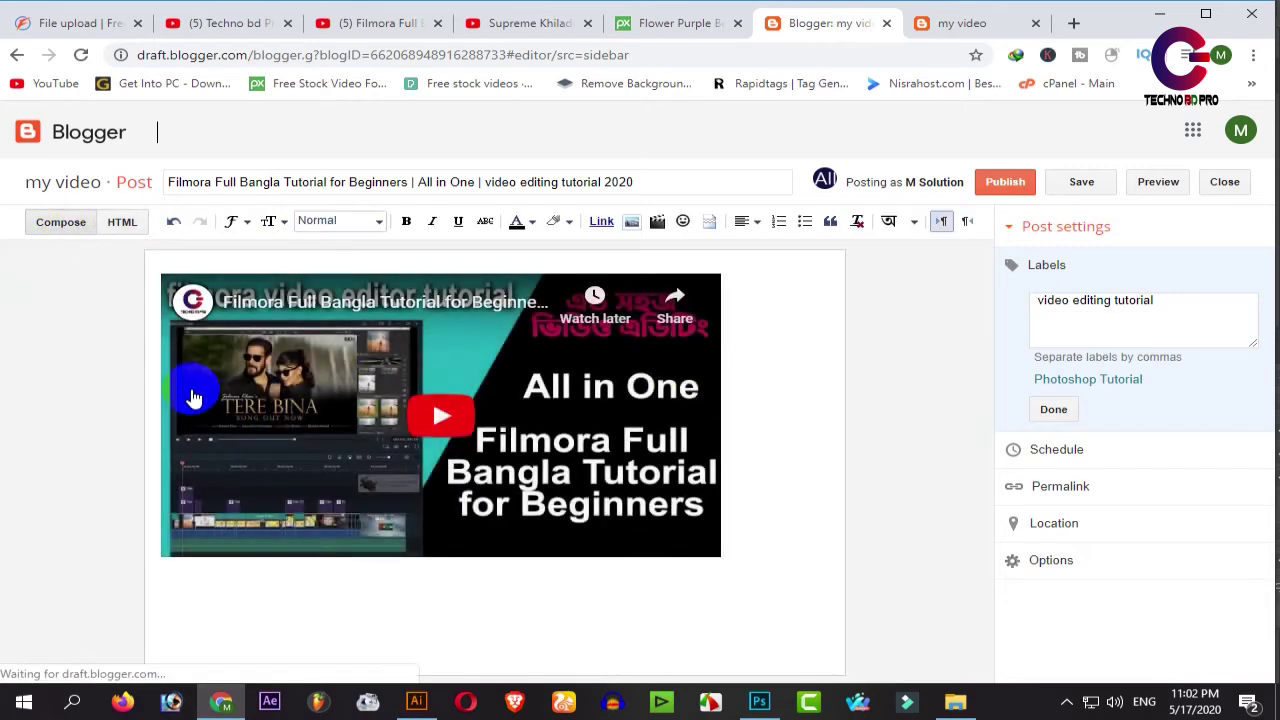
# - Copy the label text "video editing tutorial" from the post's label settings, confirm the label and publish the Filmora post
pyautogui.click(1068, 405)
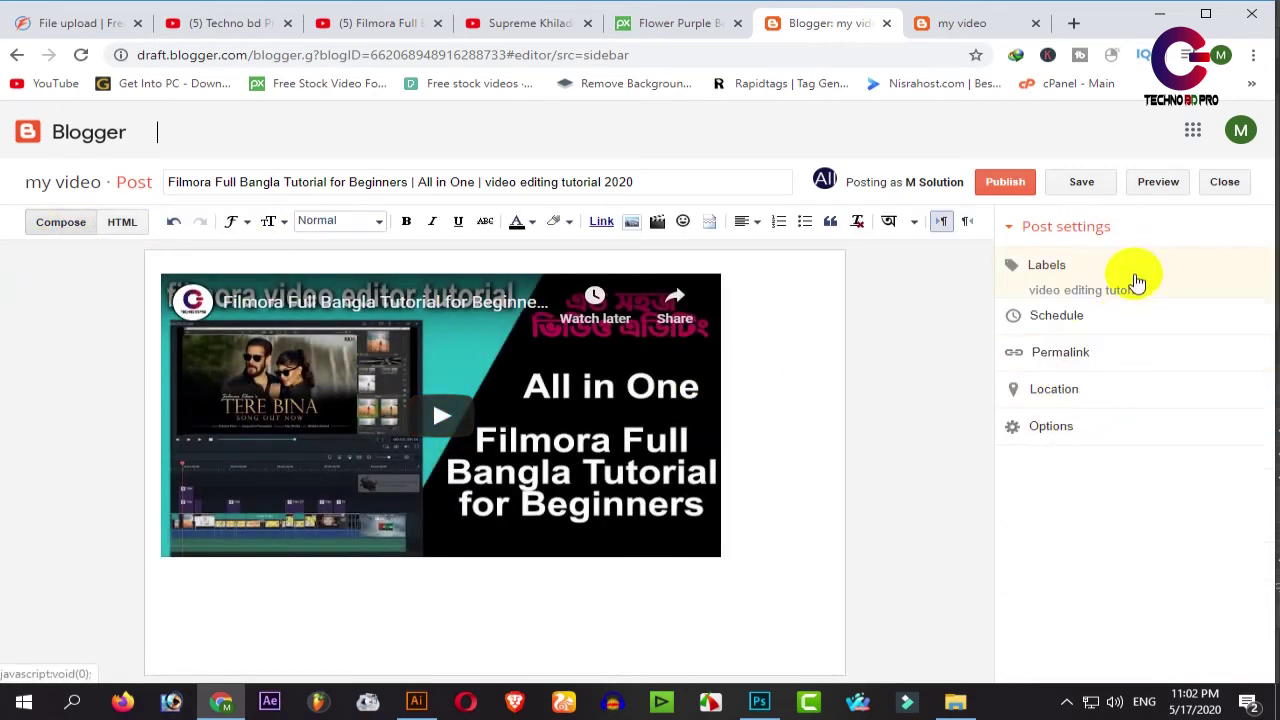
pyautogui.click(1043, 279)
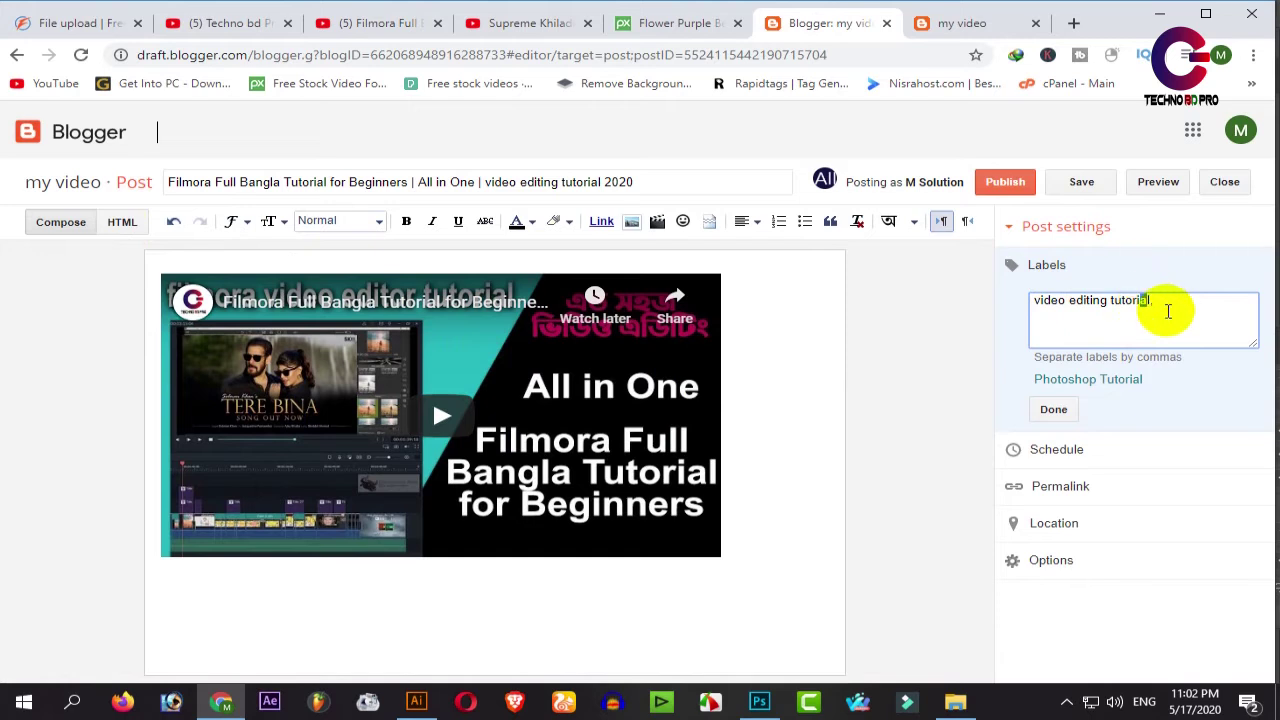
pyautogui.moveTo(1150, 300); pyautogui.dragTo(1020, 300)
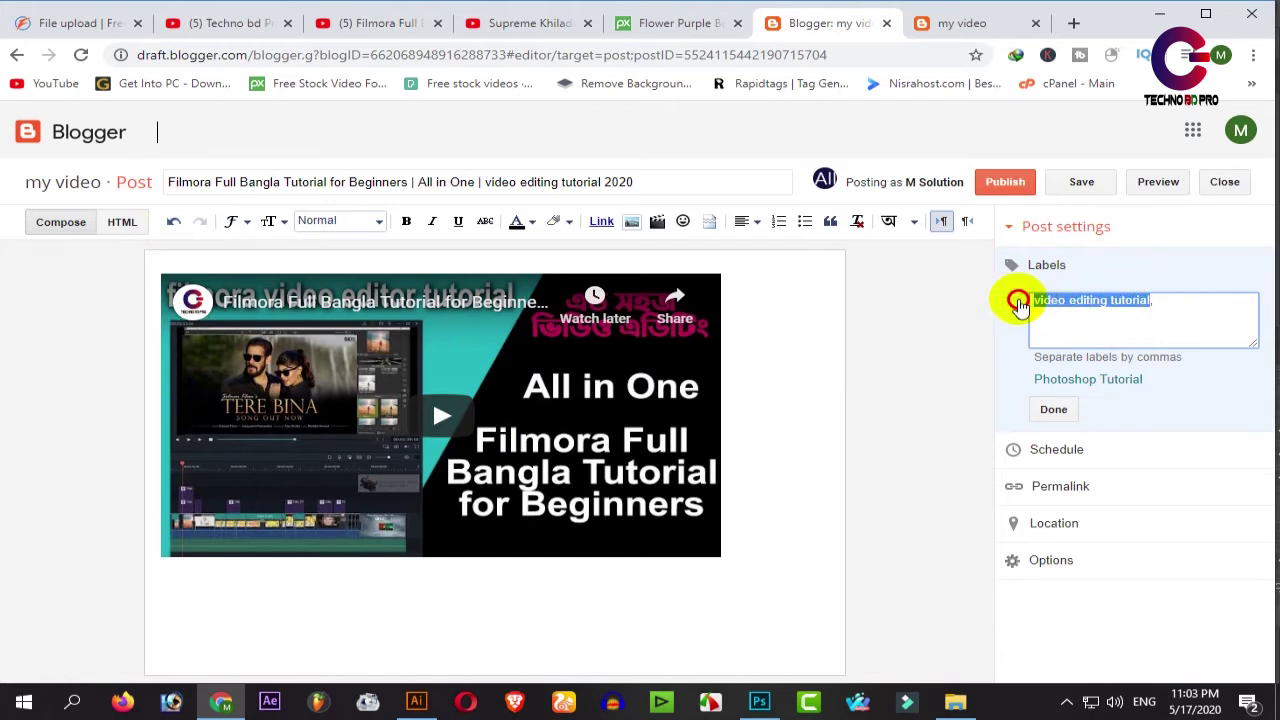
pyautogui.rightClick(1092, 300)
pyautogui.click(988, 363)
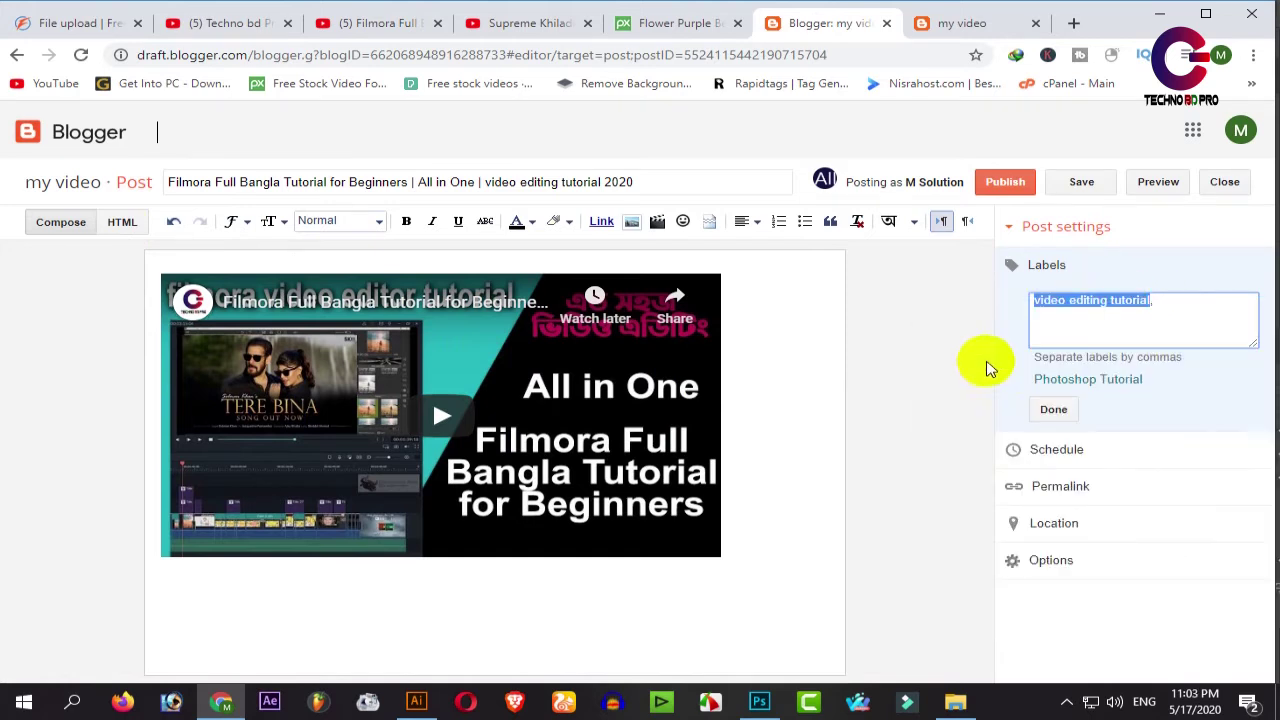
pyautogui.click(1058, 410)
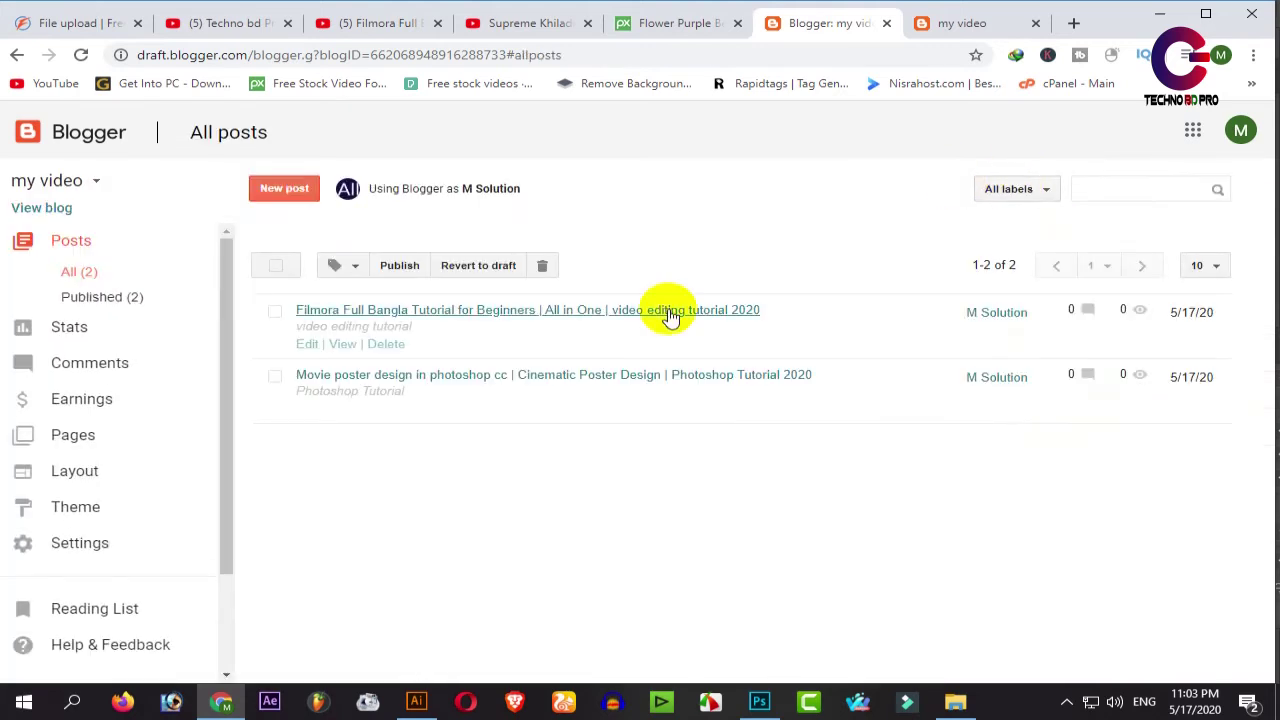
# - Retitle the Latest Music layout gadget "video editing tutorial", set its content to [video editing tutorial][pvid], and save it
pyautogui.click(94, 468)
pyautogui.scroll(-5, 477, 434)
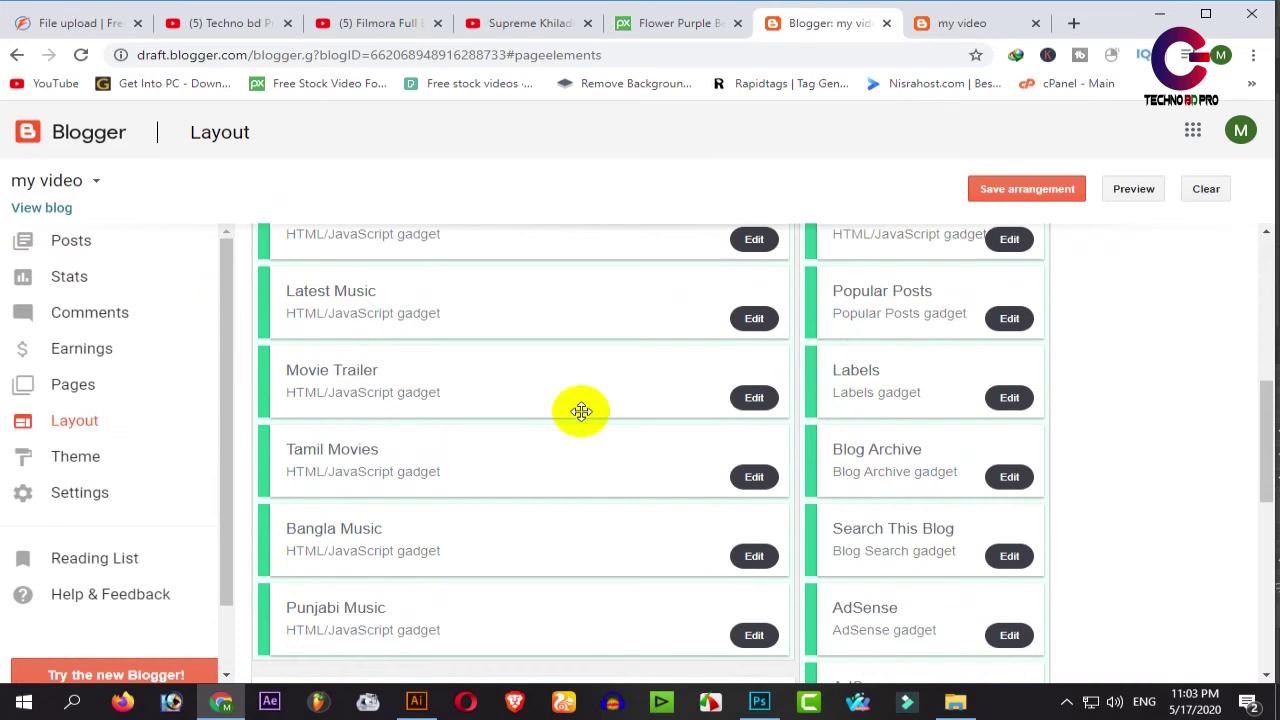
pyautogui.click(752, 320)
pyautogui.moveTo(222, 224); pyautogui.dragTo(118, 222)
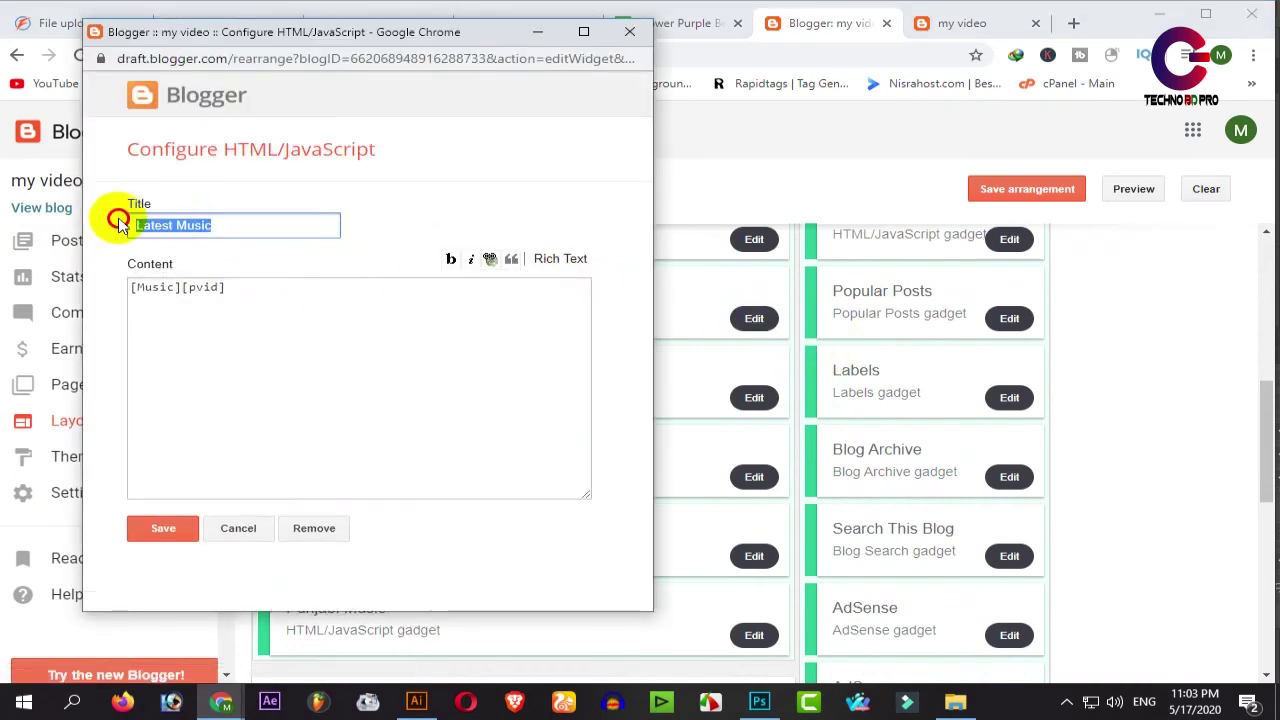
pyautogui.rightClick(158, 228)
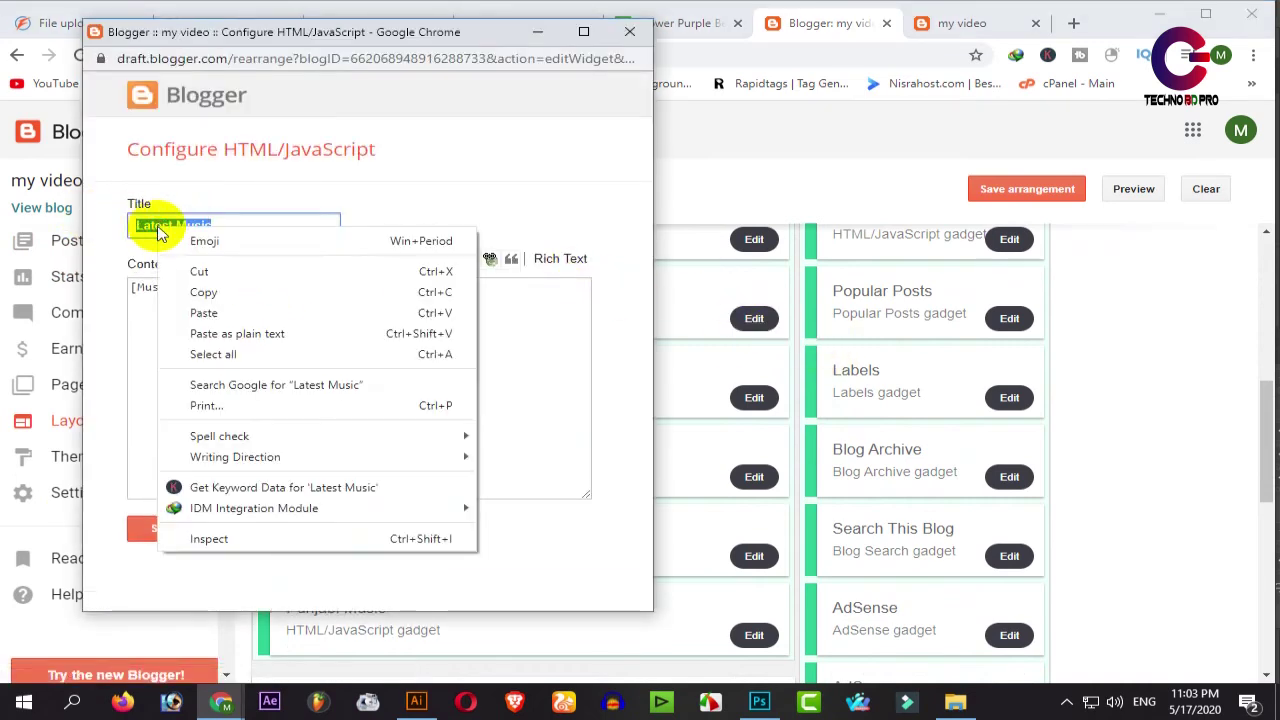
pyautogui.click(210, 313)
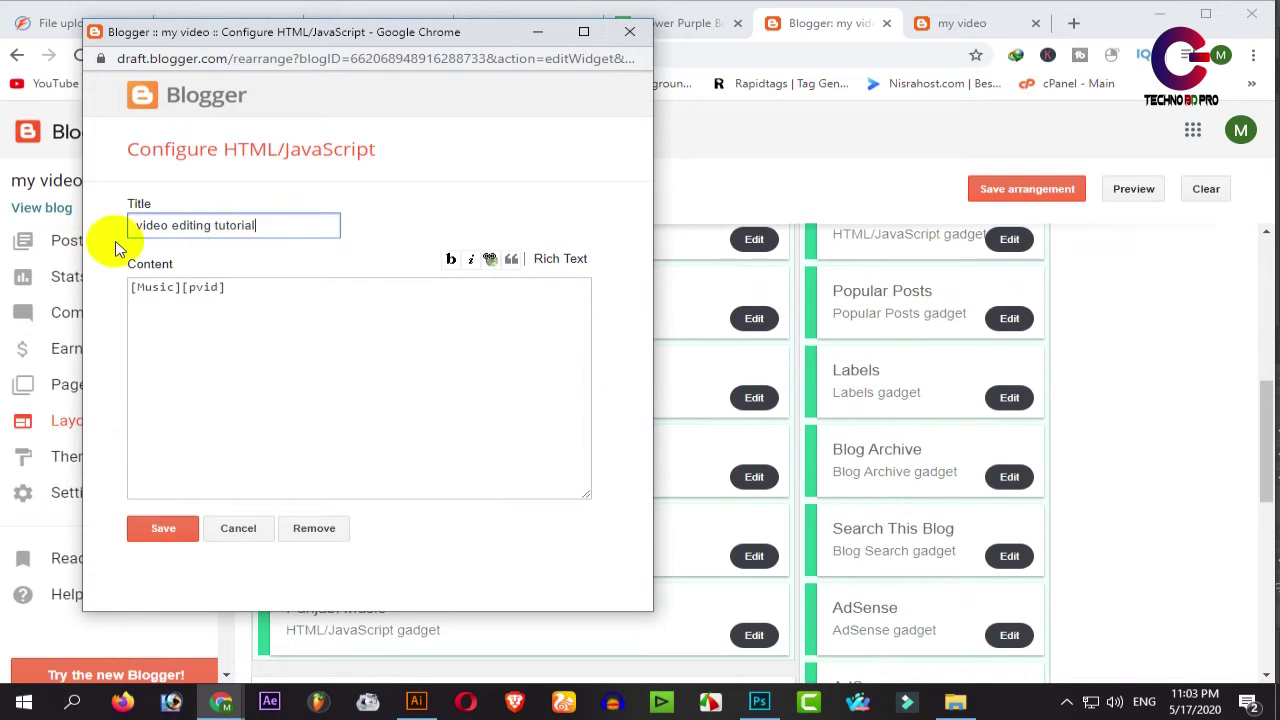
pyautogui.rightClick(141, 289)
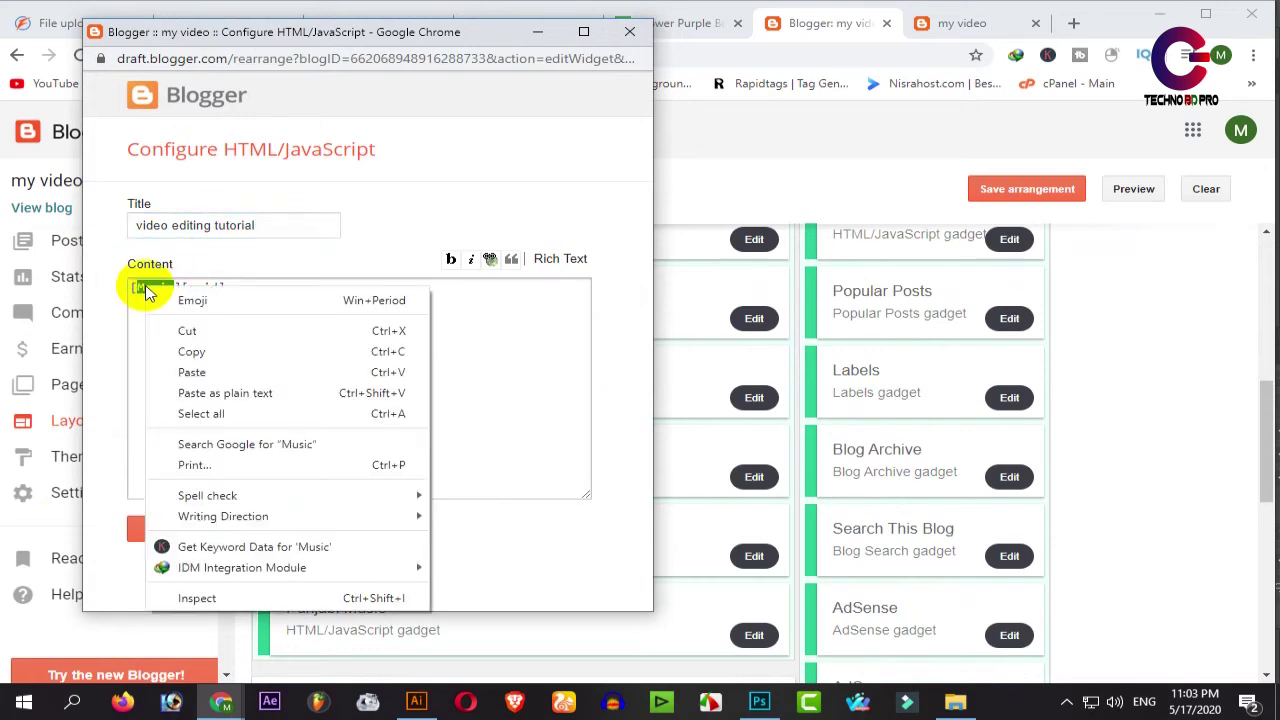
pyautogui.click(191, 370)
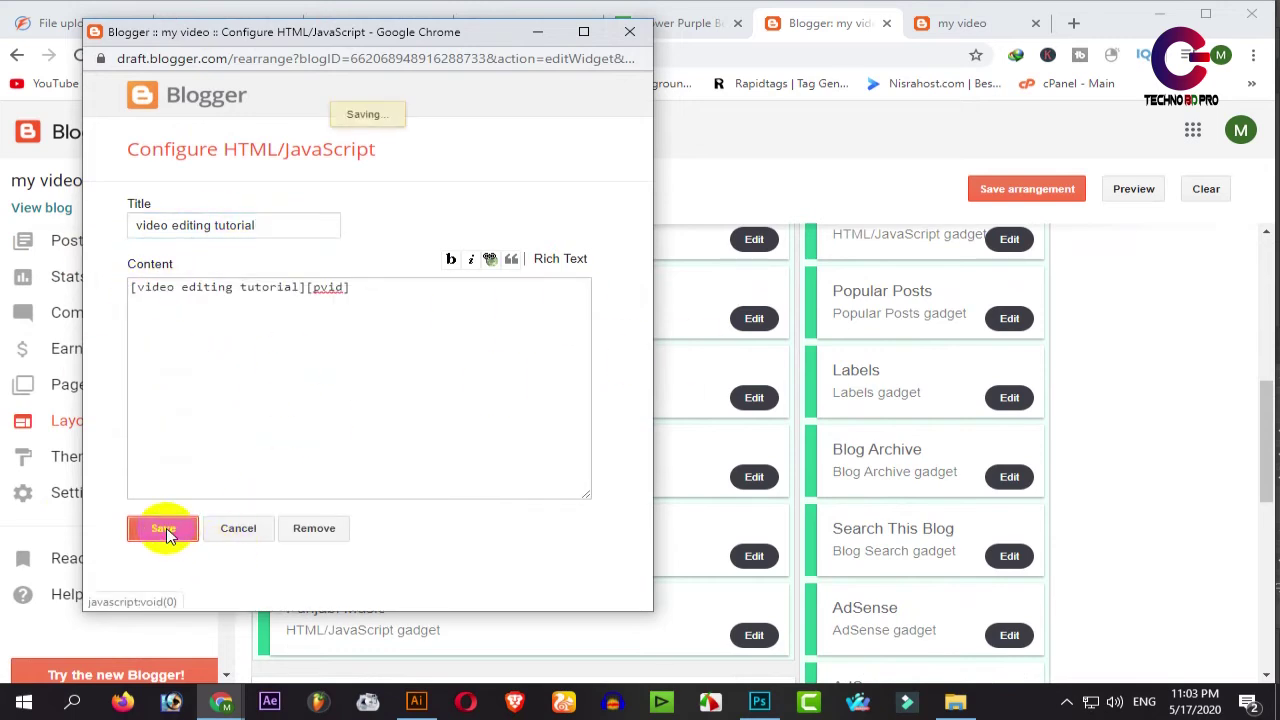
# - Check the Photoshop Tutorial and video editing tutorial sections on the blog's home page
pyautogui.click(752, 146)
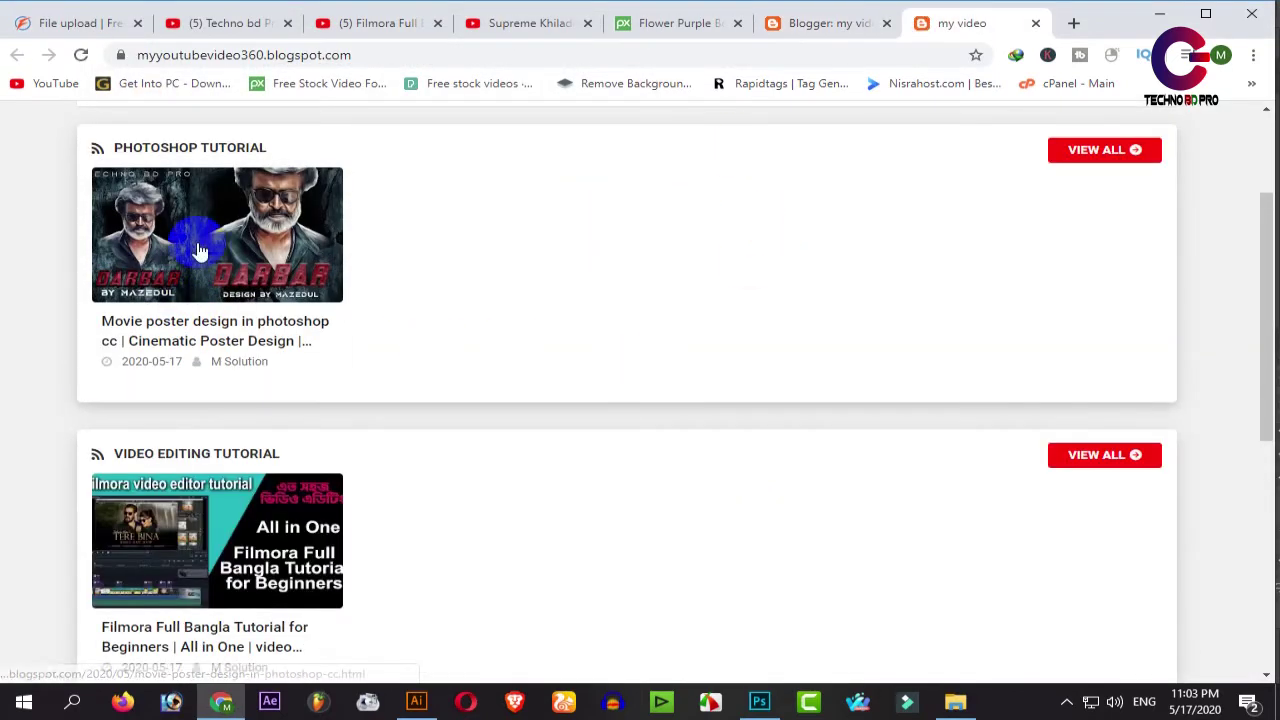
pyautogui.scroll(-2, 331, 316)
pyautogui.click(240, 378)
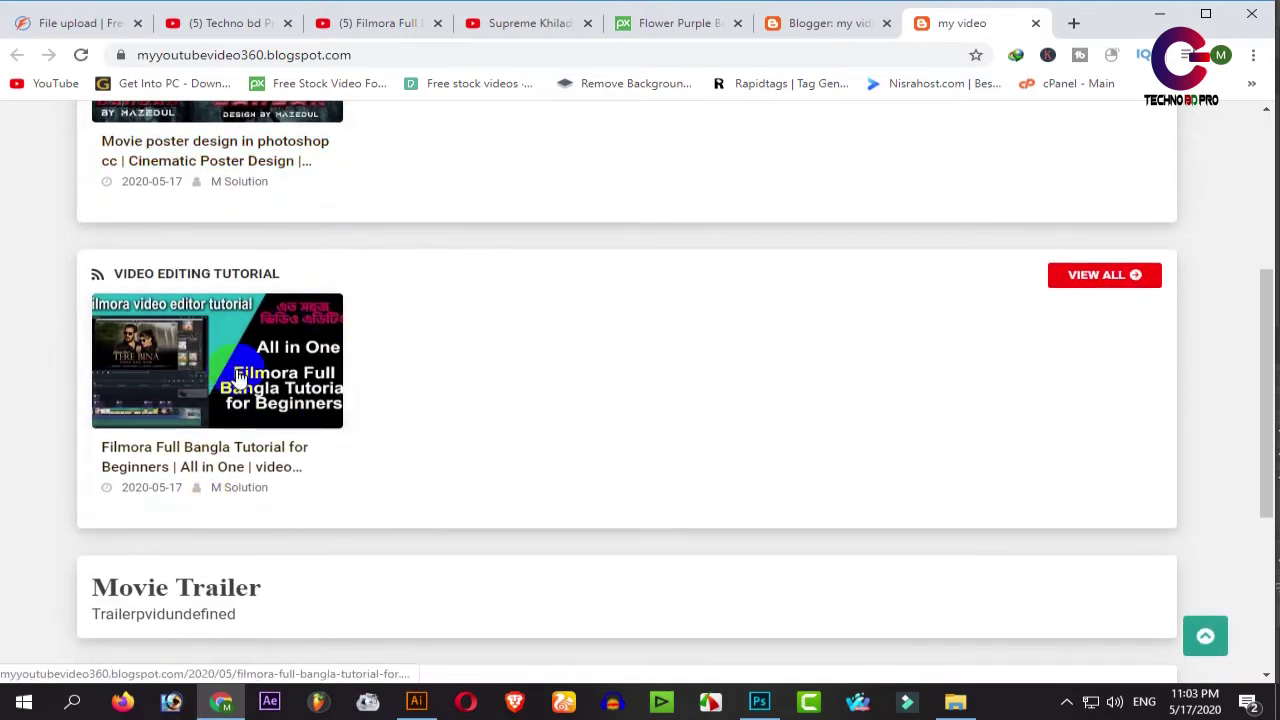
pyautogui.scroll(4, 329, 284)
pyautogui.scroll(-1, 214, 386)
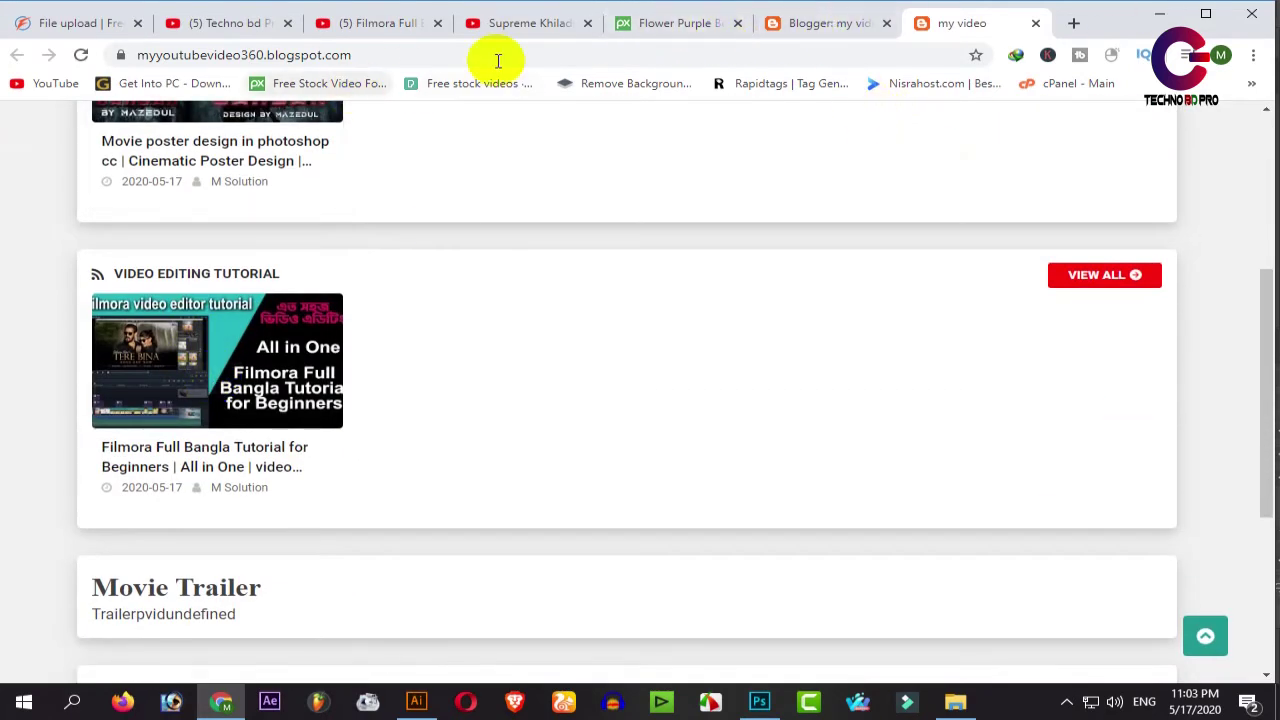
# - Close the Filmora video's tab and return to the Techno bd Pro channel's video list on YouTube
pyautogui.click(436, 32)
pyautogui.click(438, 24)
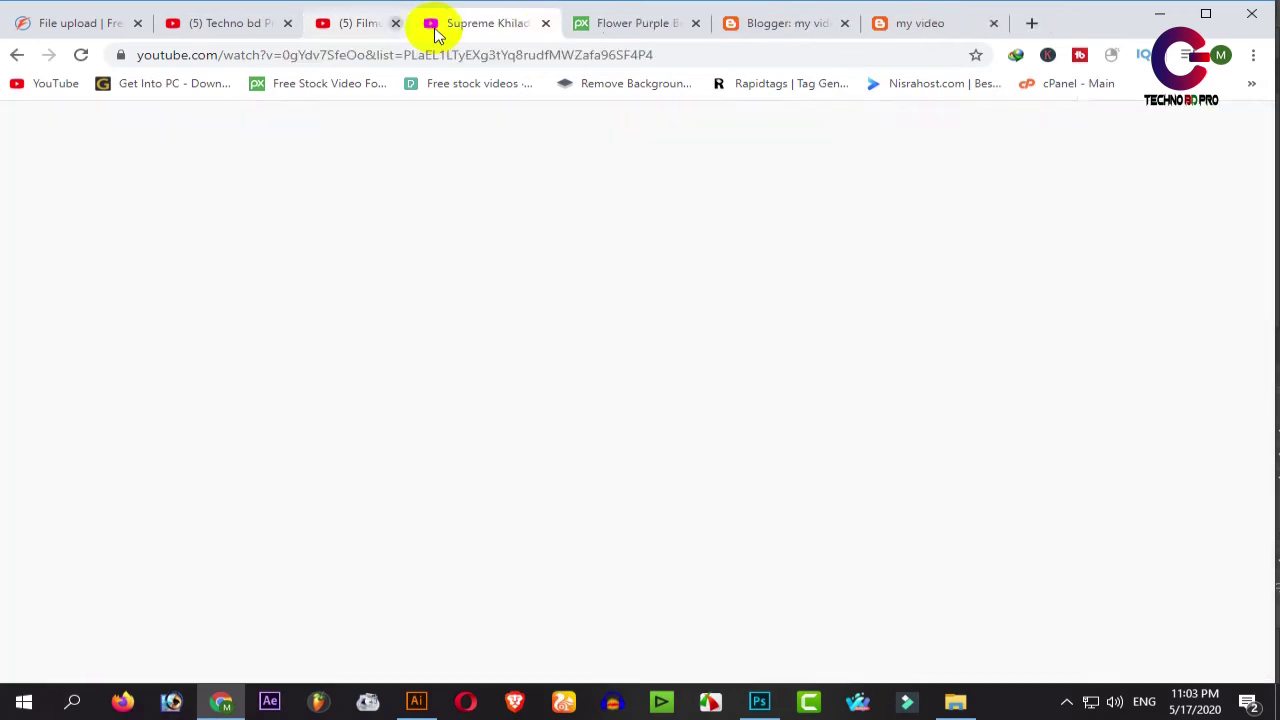
pyautogui.click(228, 30)
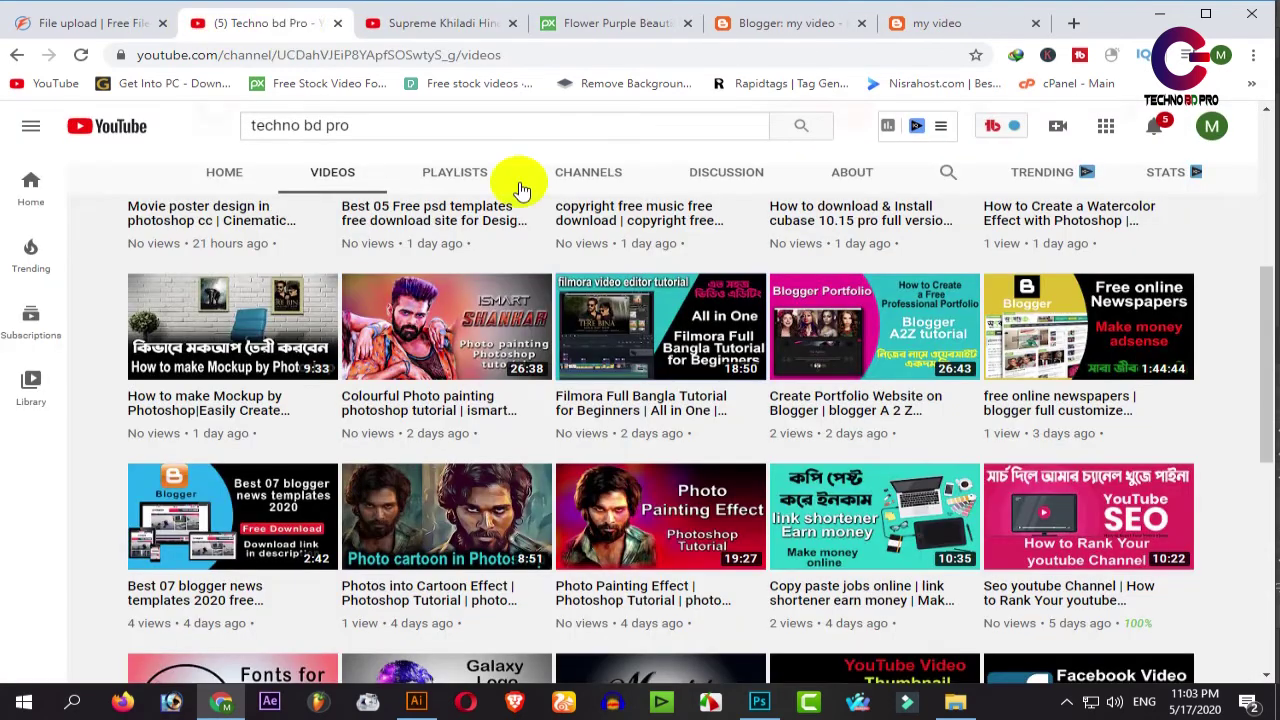
# - Find the channel's video "How to Properly Upload Videos on YouTube" and open it in a new tab
pyautogui.scroll(-2, 676, 480)
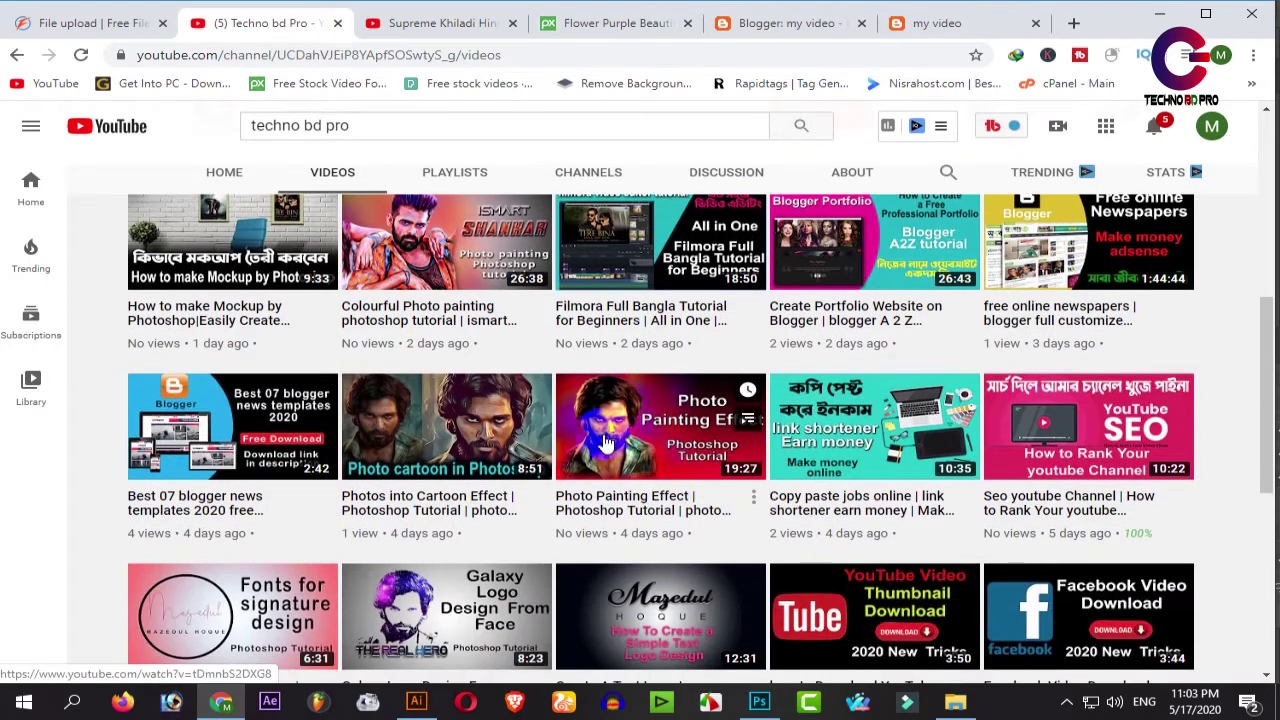
pyautogui.scroll(-1, 833, 510)
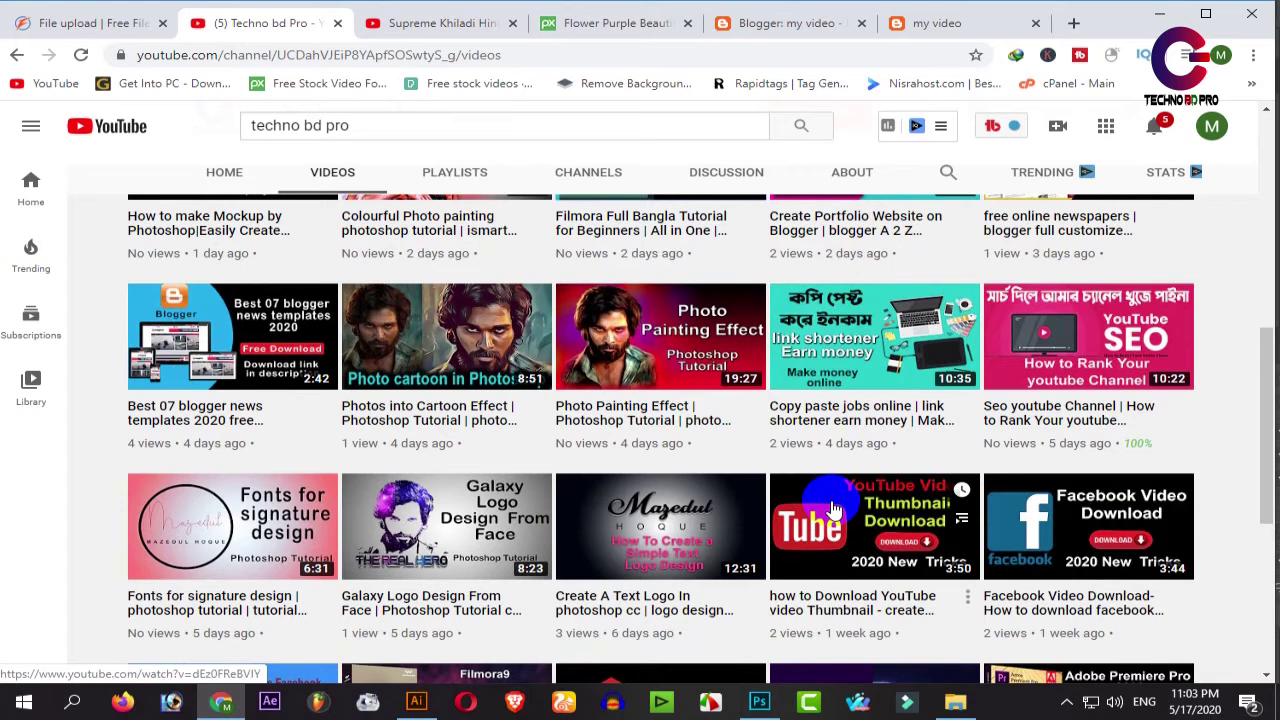
pyautogui.scroll(-1, 833, 510)
pyautogui.scroll(-2, 690, 497)
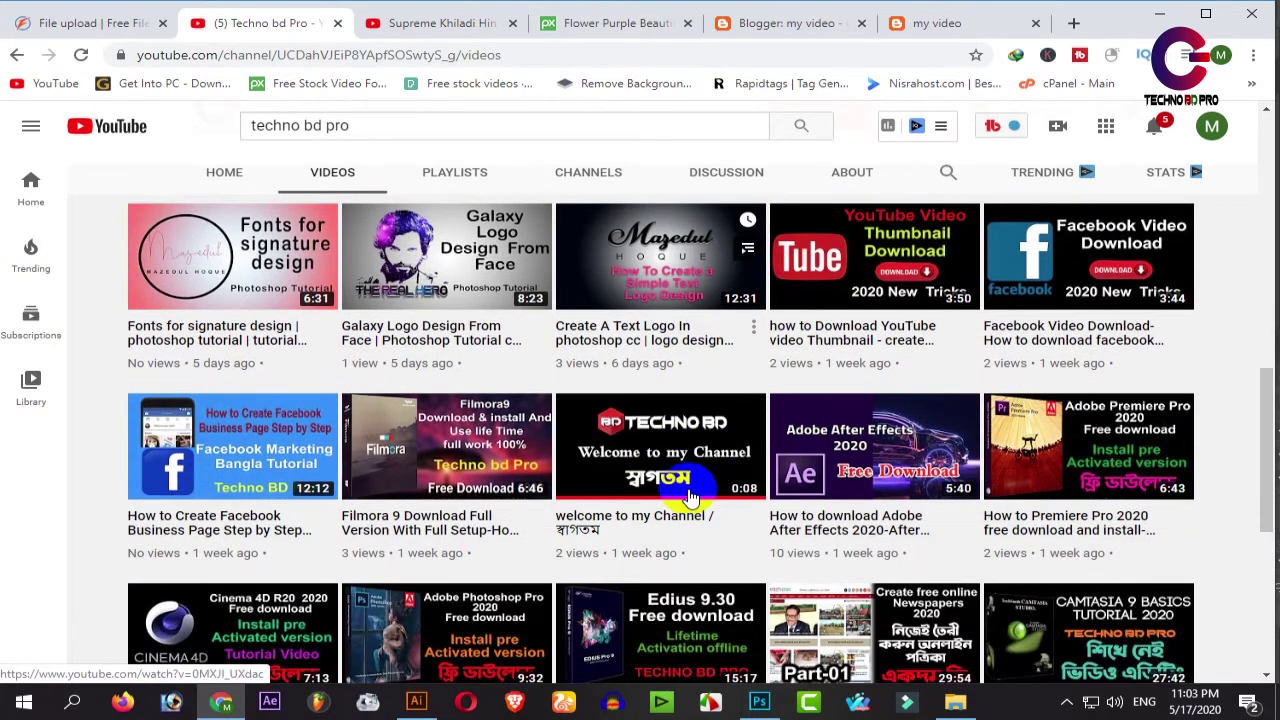
pyautogui.scroll(-1, 690, 497)
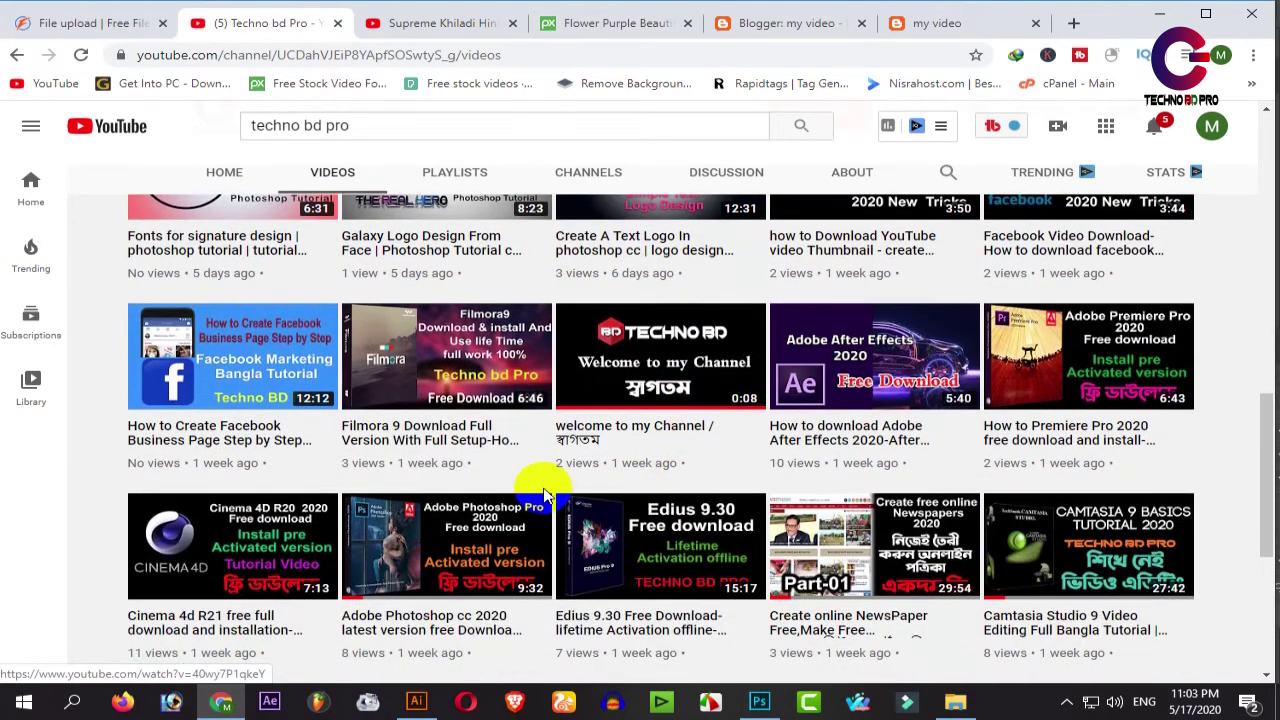
pyautogui.scroll(-3, 540, 497)
pyautogui.scroll(-1, 538, 497)
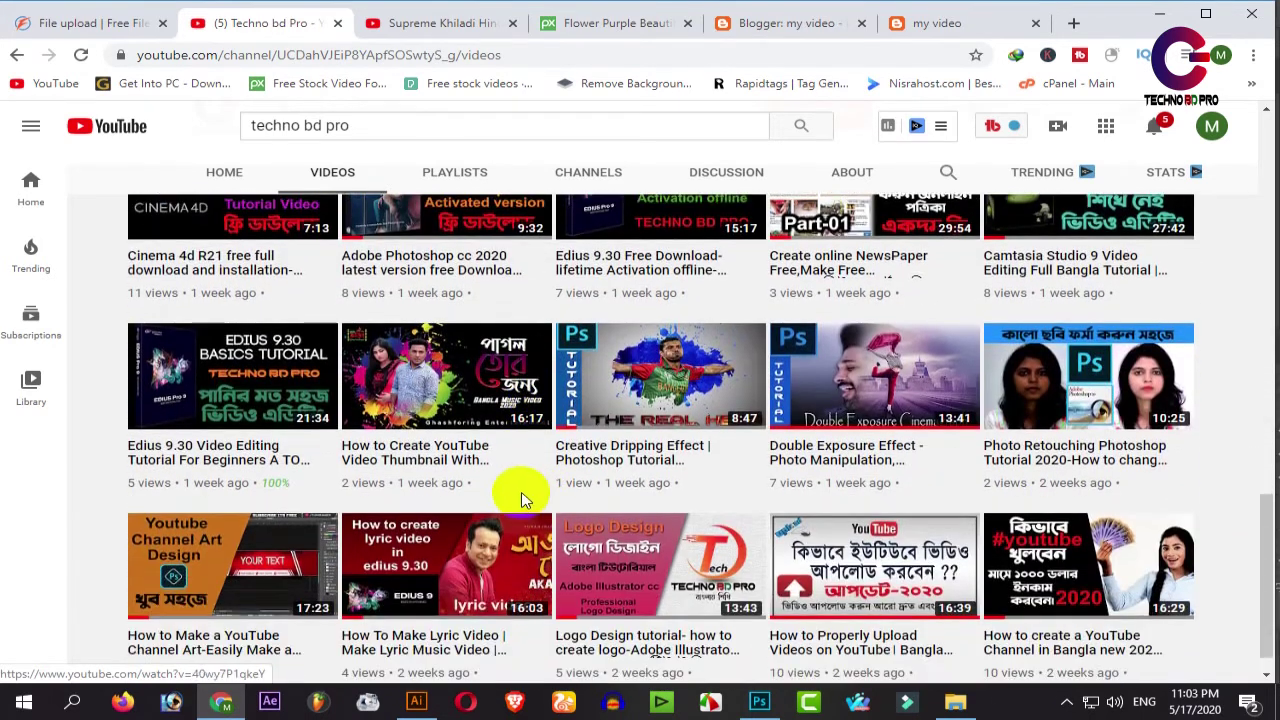
pyautogui.scroll(-1, 520, 497)
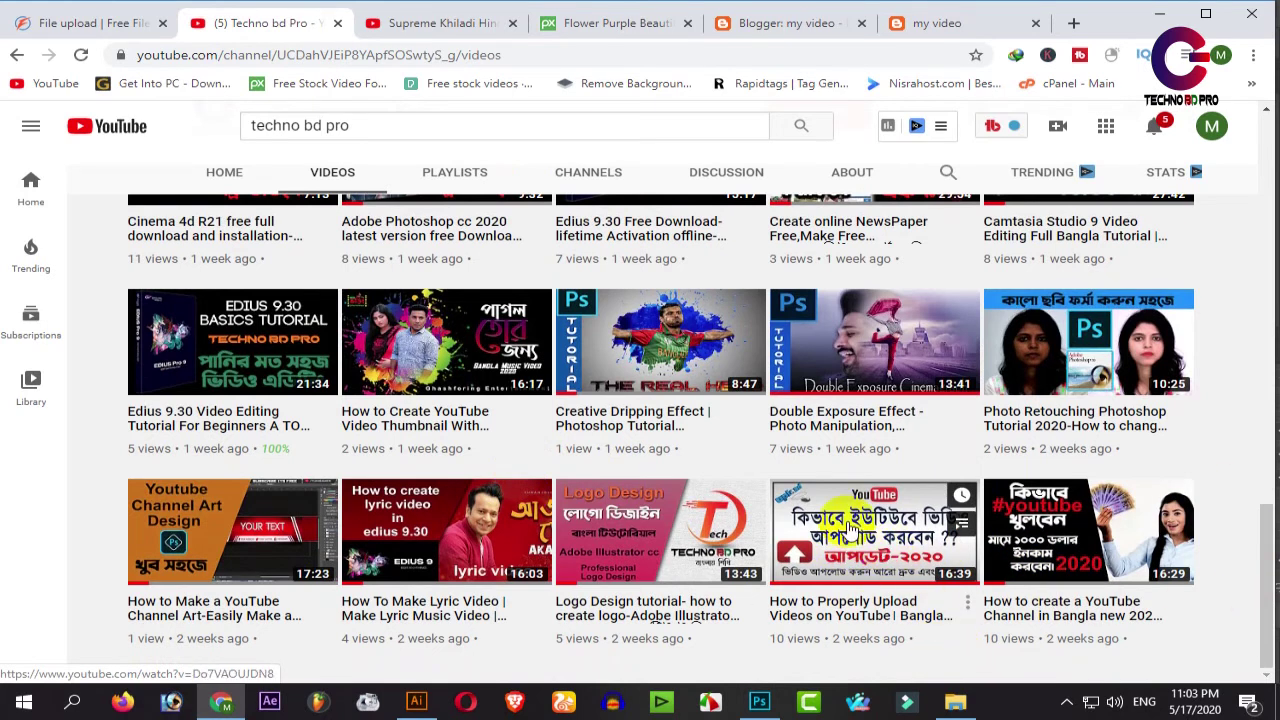
pyautogui.rightClick(848, 527)
pyautogui.click(915, 241)
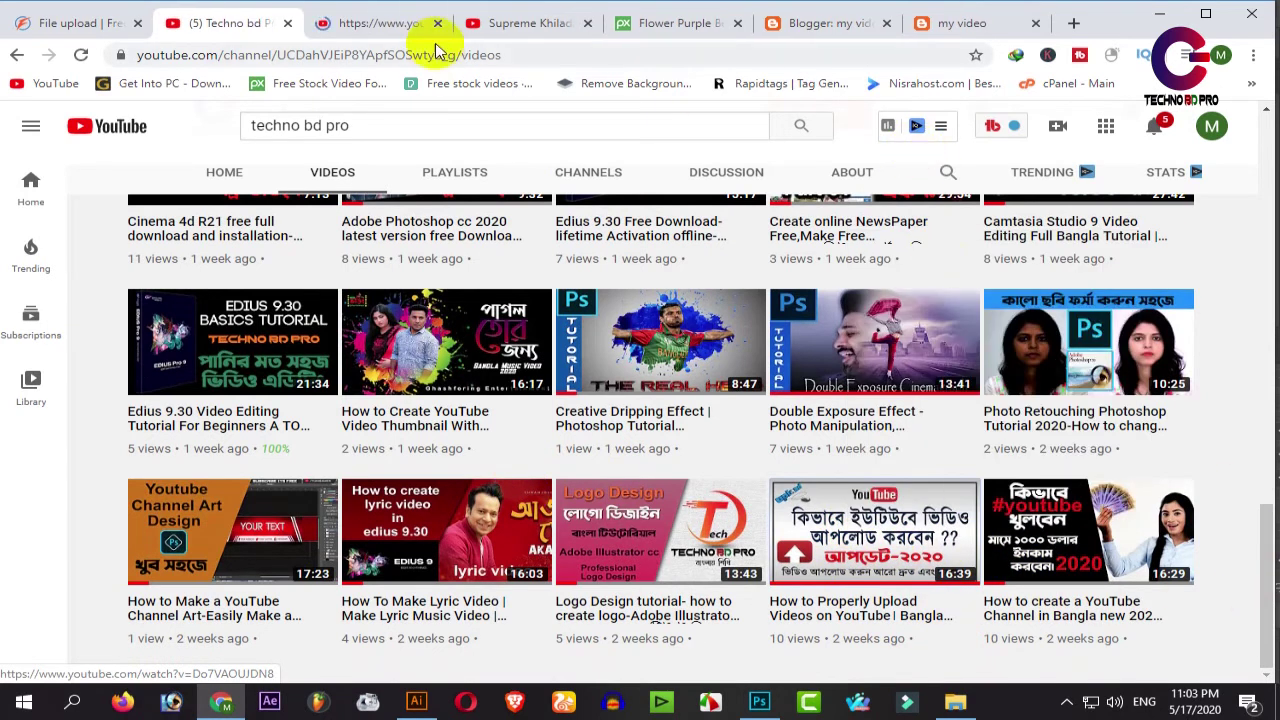
pyautogui.click(400, 25)
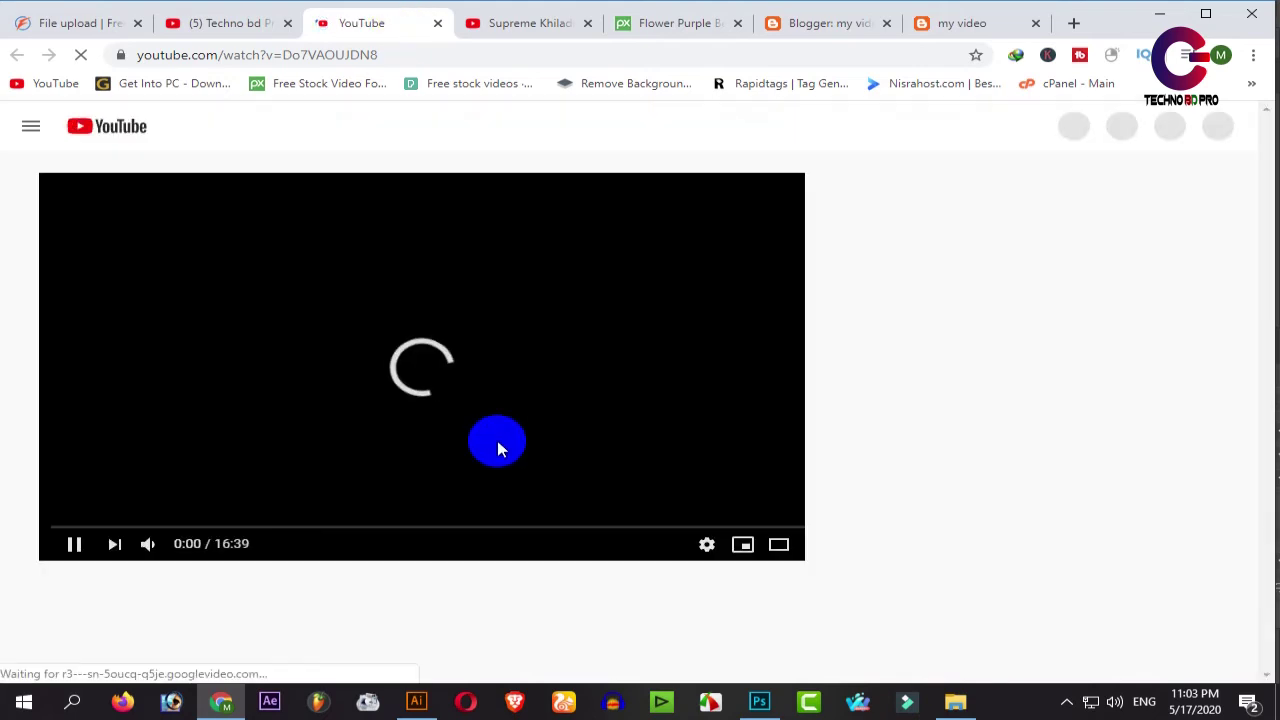
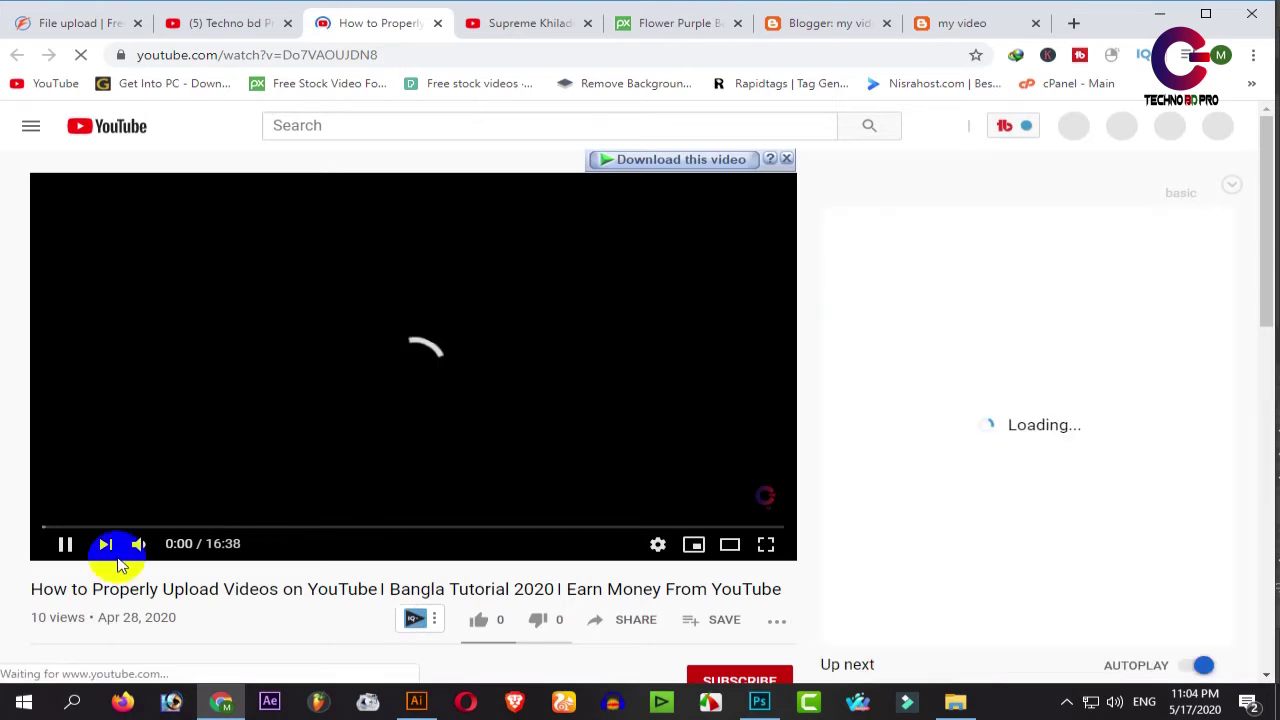
# - Create a new Blogger post with the video's copied title, "How to Properly Upload Videos on YouTube। Bangla Tutorial 2020। Earn Money From YouTube"
pyautogui.moveTo(31, 589); pyautogui.dragTo(778, 584)
pyautogui.hotkey('ctrl', 'c')
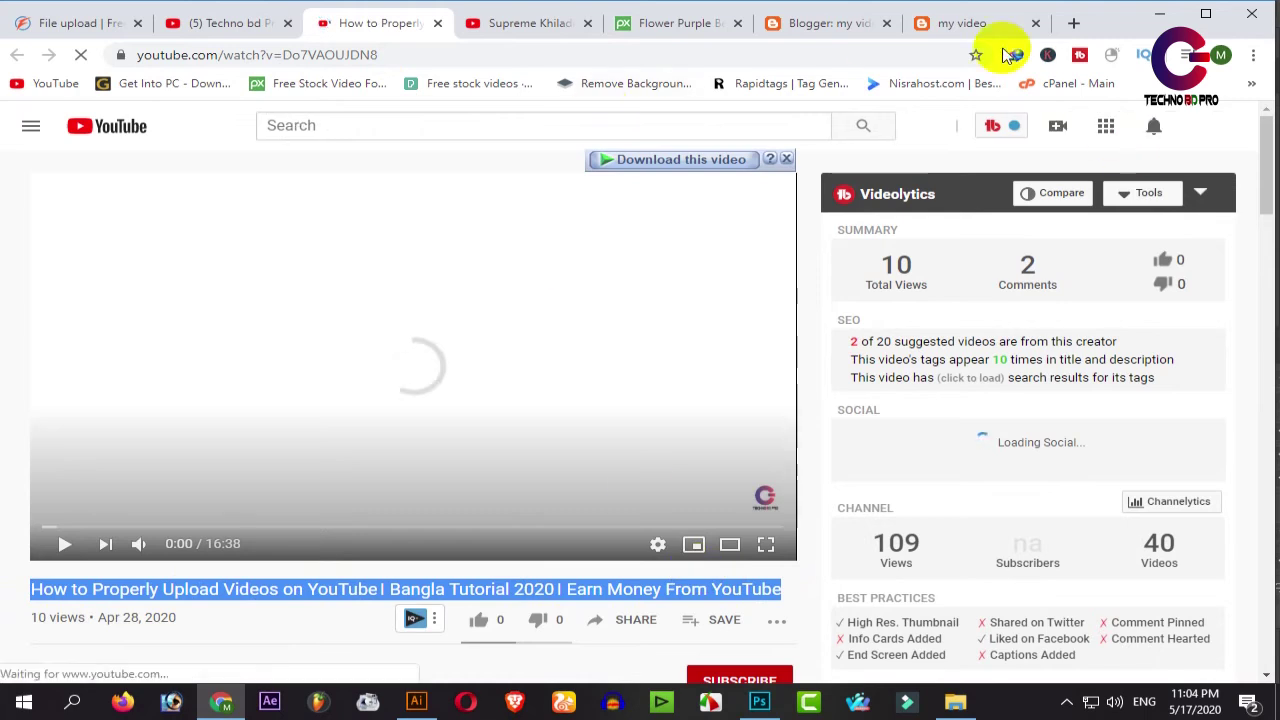
pyautogui.click(823, 23)
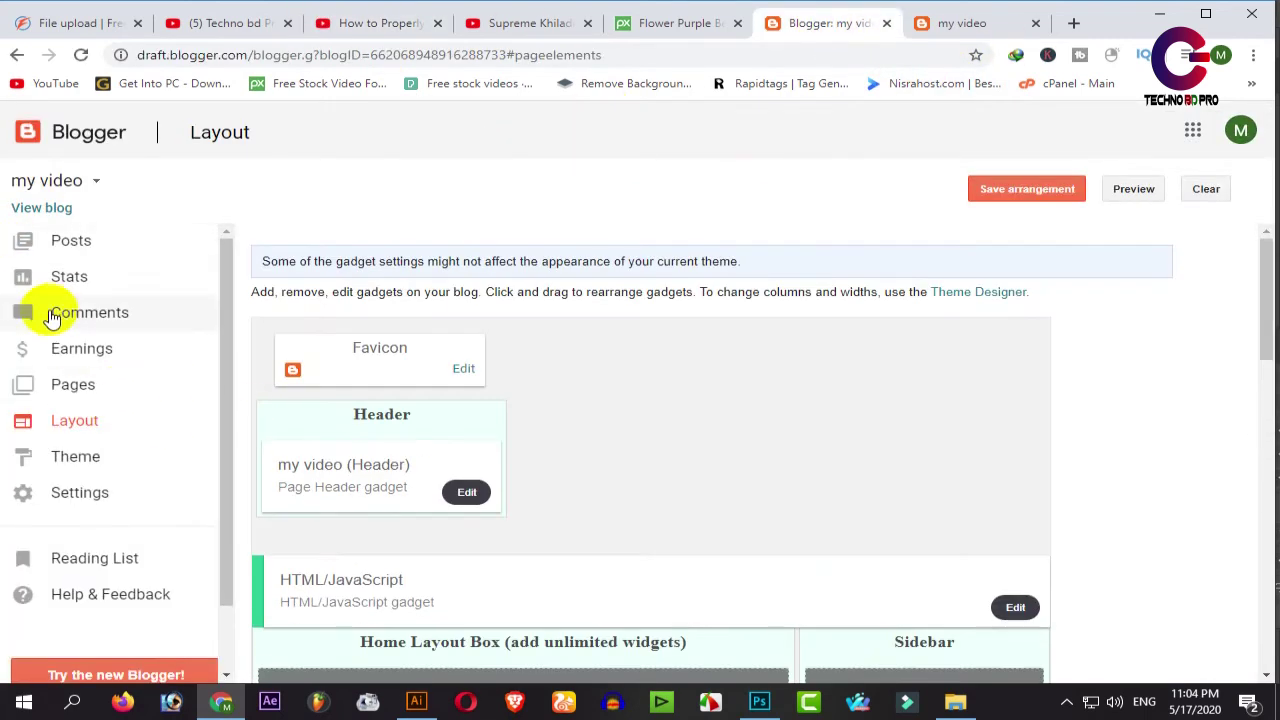
pyautogui.click(63, 243)
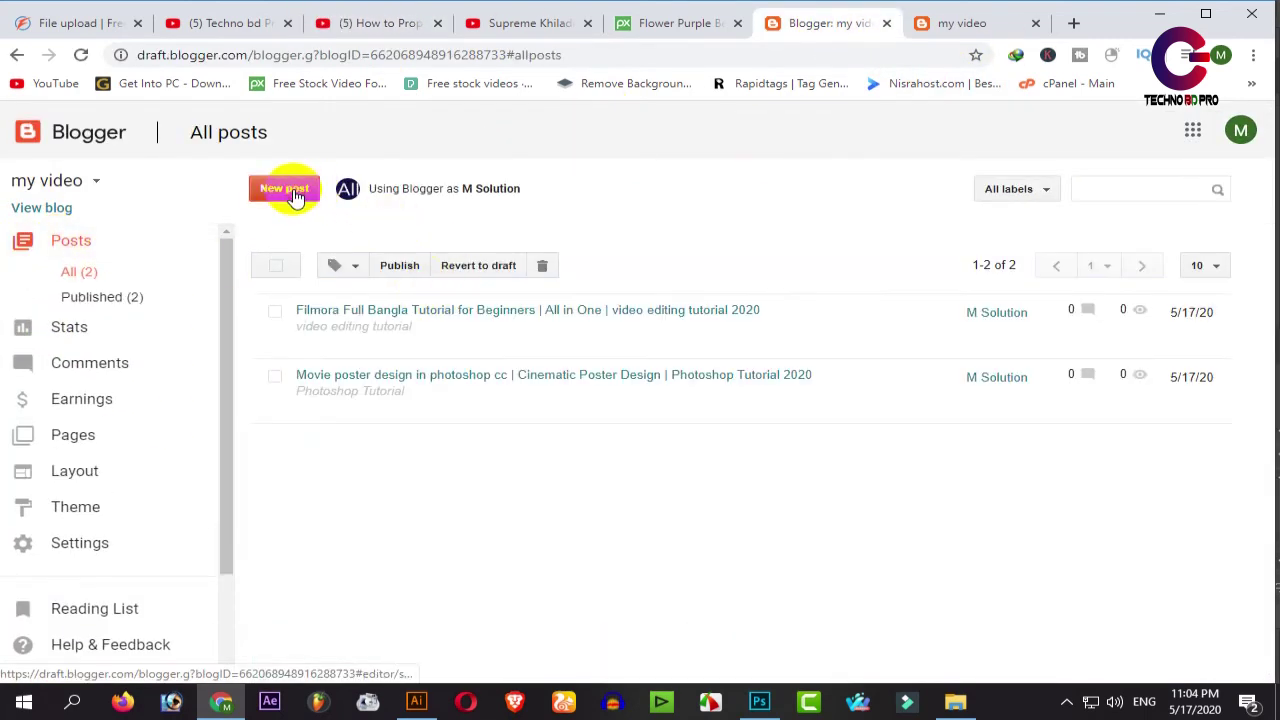
pyautogui.click(284, 189)
pyautogui.click(268, 186)
pyautogui.rightClick(268, 184)
pyautogui.click(315, 313)
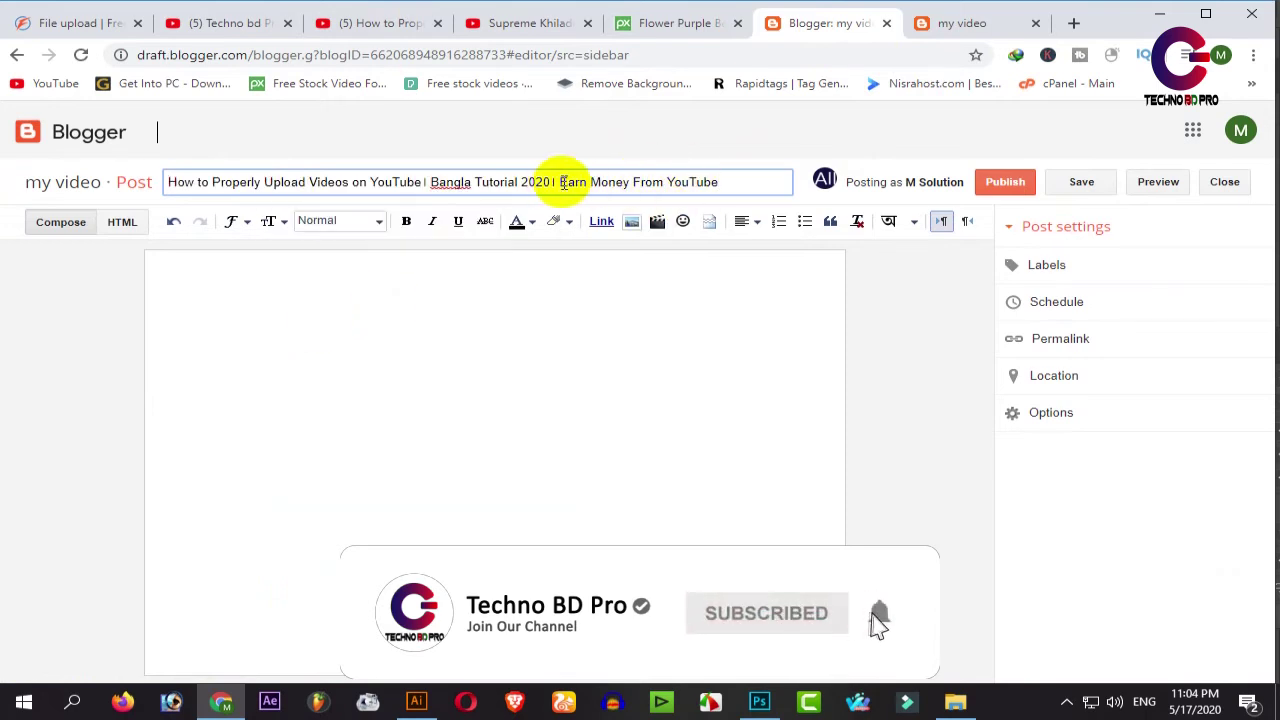
# - Copy "Earn Money From YouTube" from the post's title and enter it as the post's label
pyautogui.moveTo(561, 182); pyautogui.dragTo(701, 182)
pyautogui.rightClick(701, 182)
pyautogui.click(766, 250)
pyautogui.click(1040, 228)
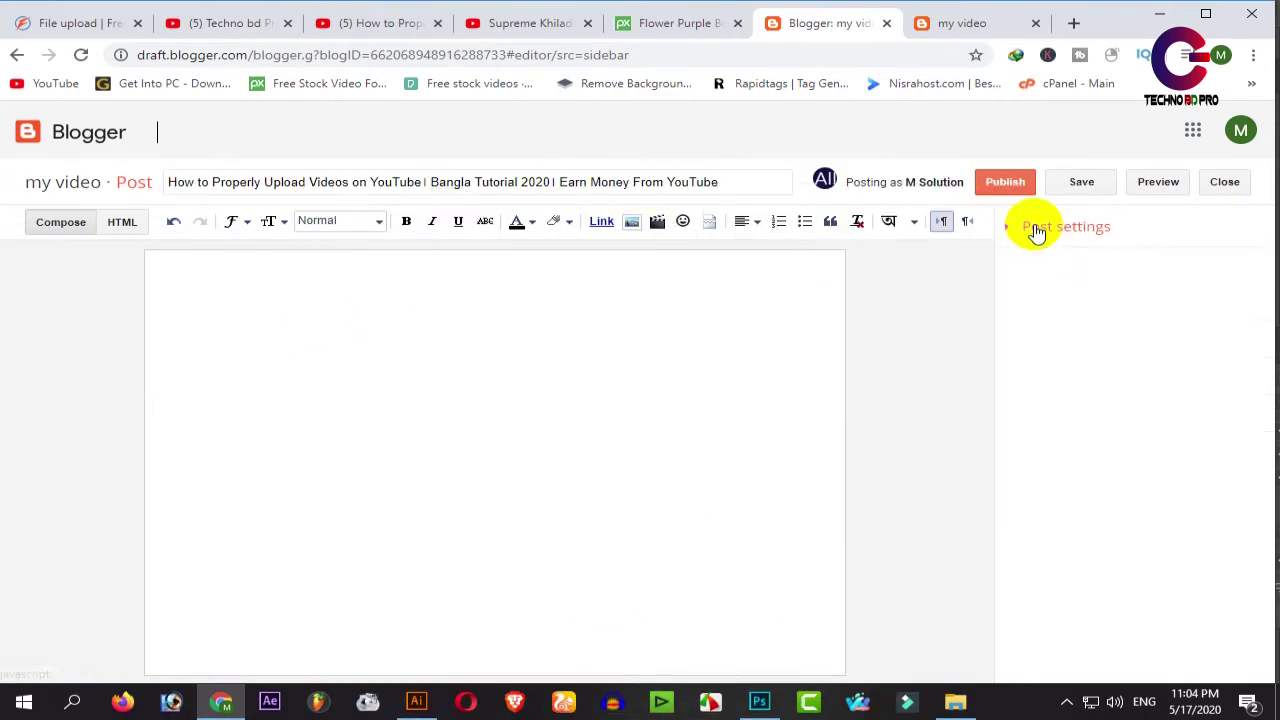
pyautogui.click(1044, 264)
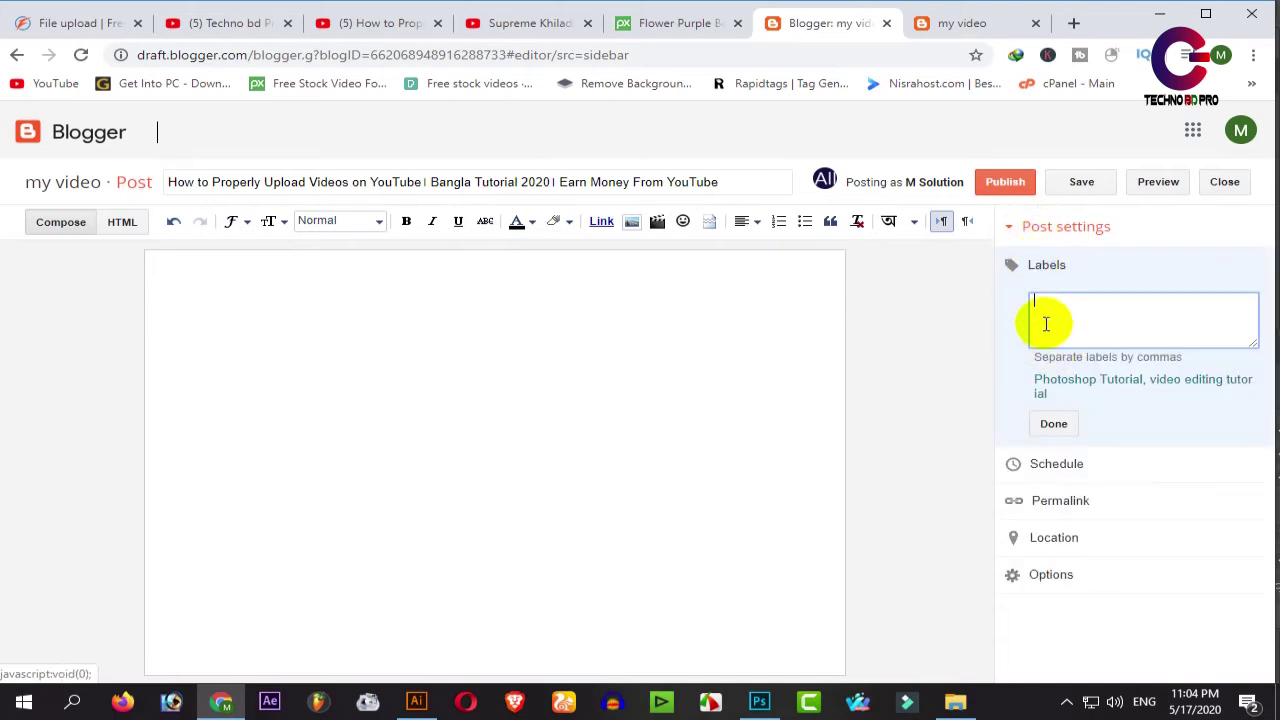
pyautogui.rightClick(1046, 306)
pyautogui.click(1068, 439)
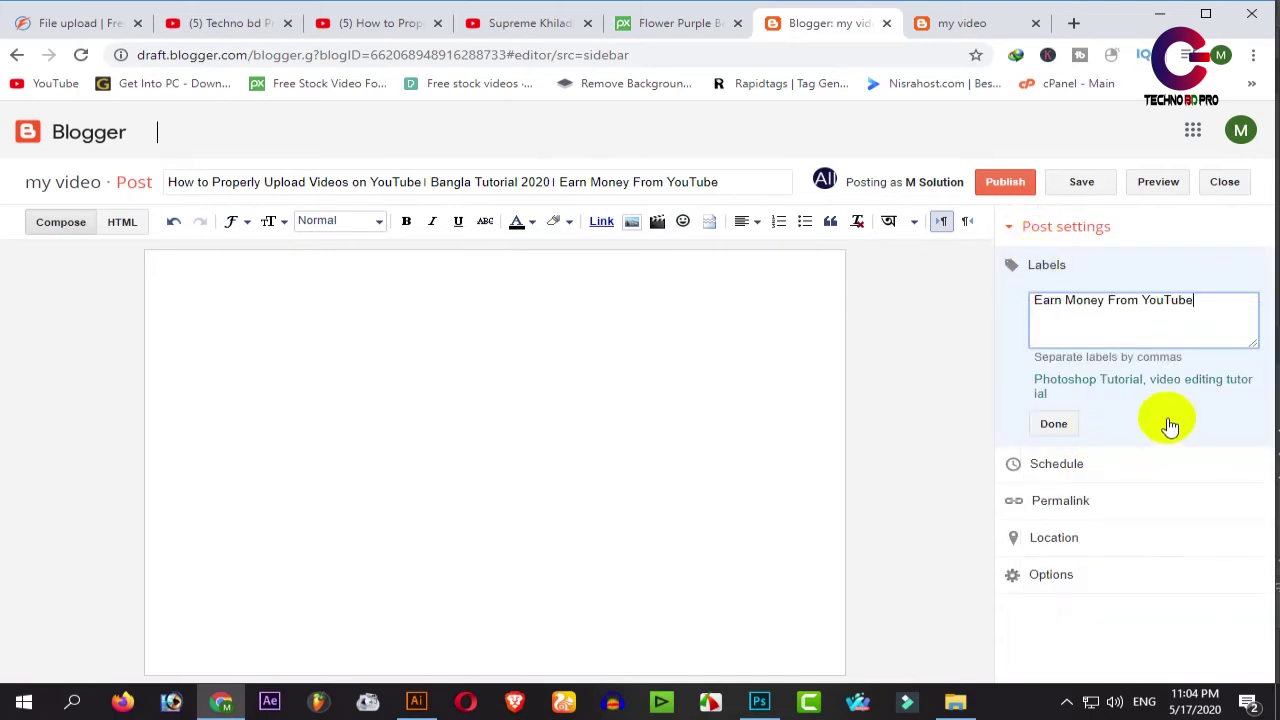
pyautogui.click(1054, 425)
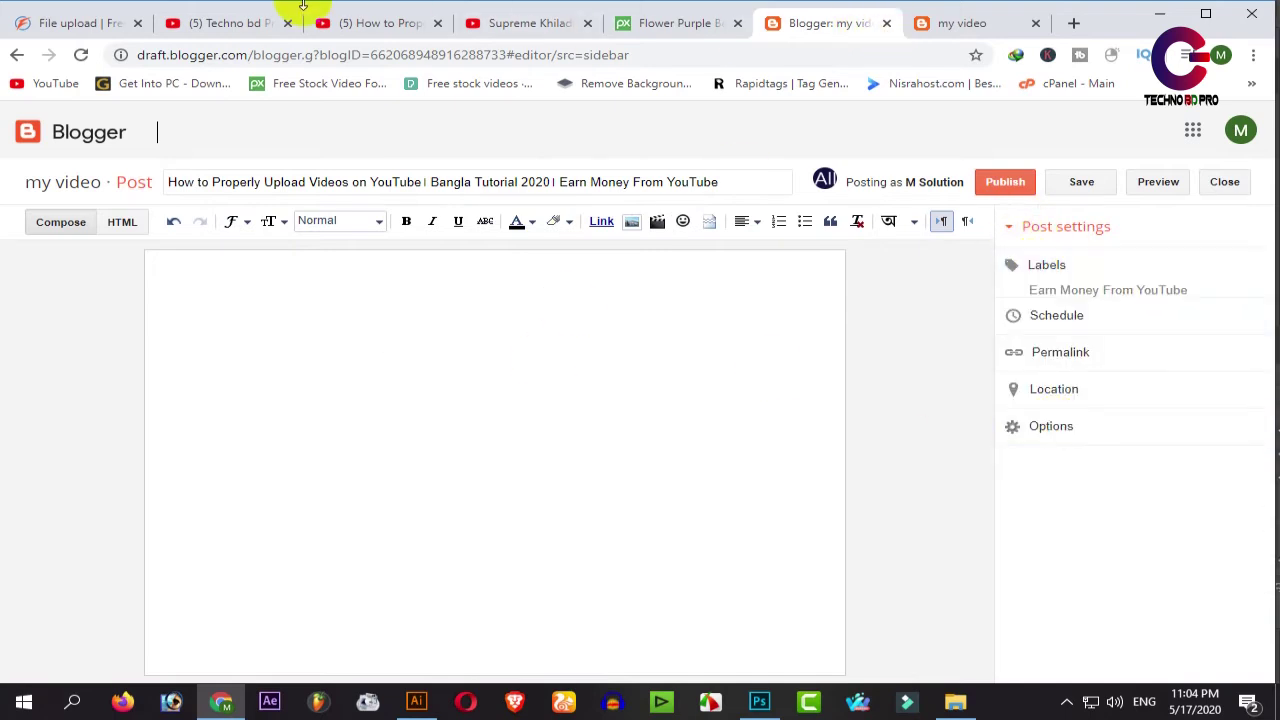
# - Copy the embed code of the "How to Properly Upload Videos on YouTube" video from its YouTube sharing options
pyautogui.click(382, 27)
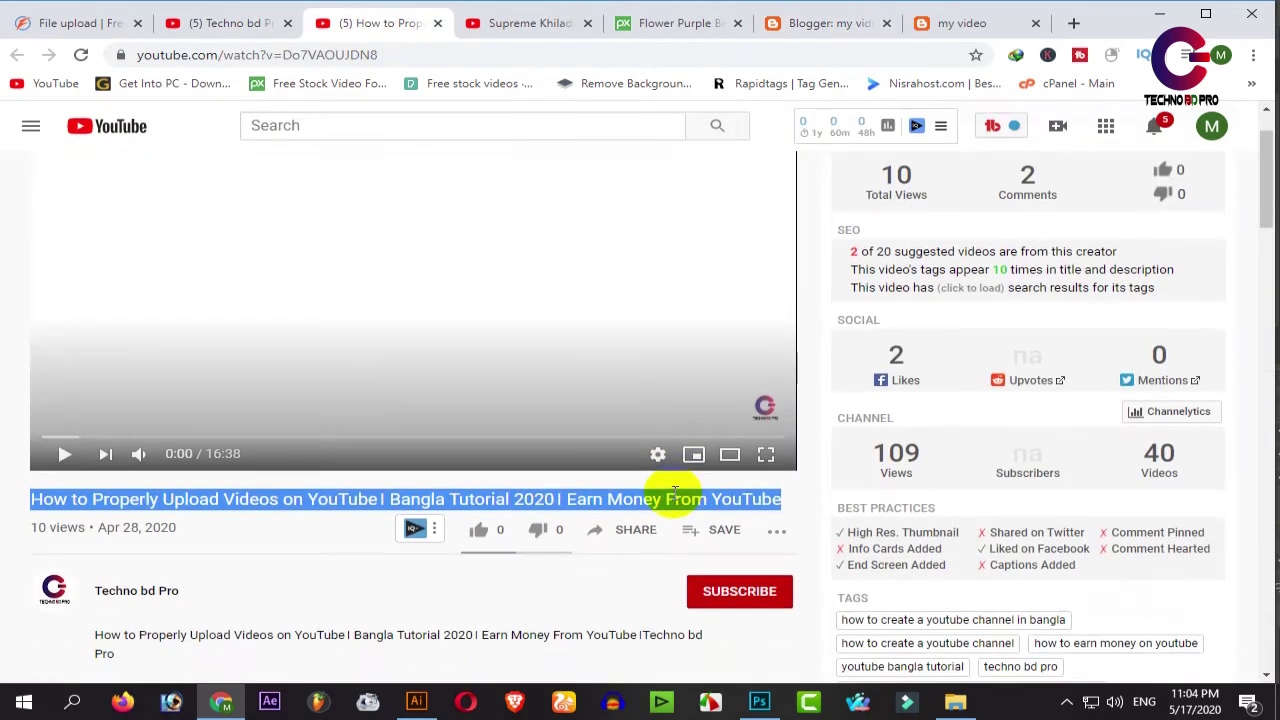
pyautogui.click(632, 535)
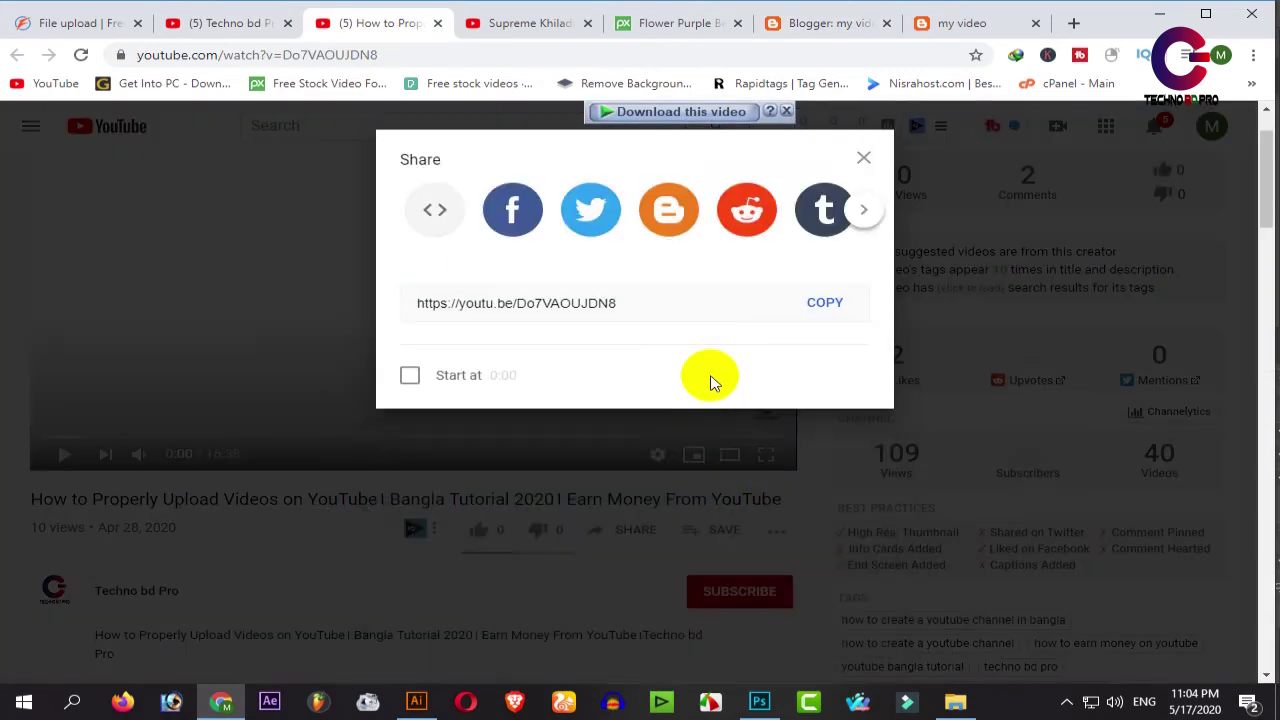
pyautogui.click(433, 335)
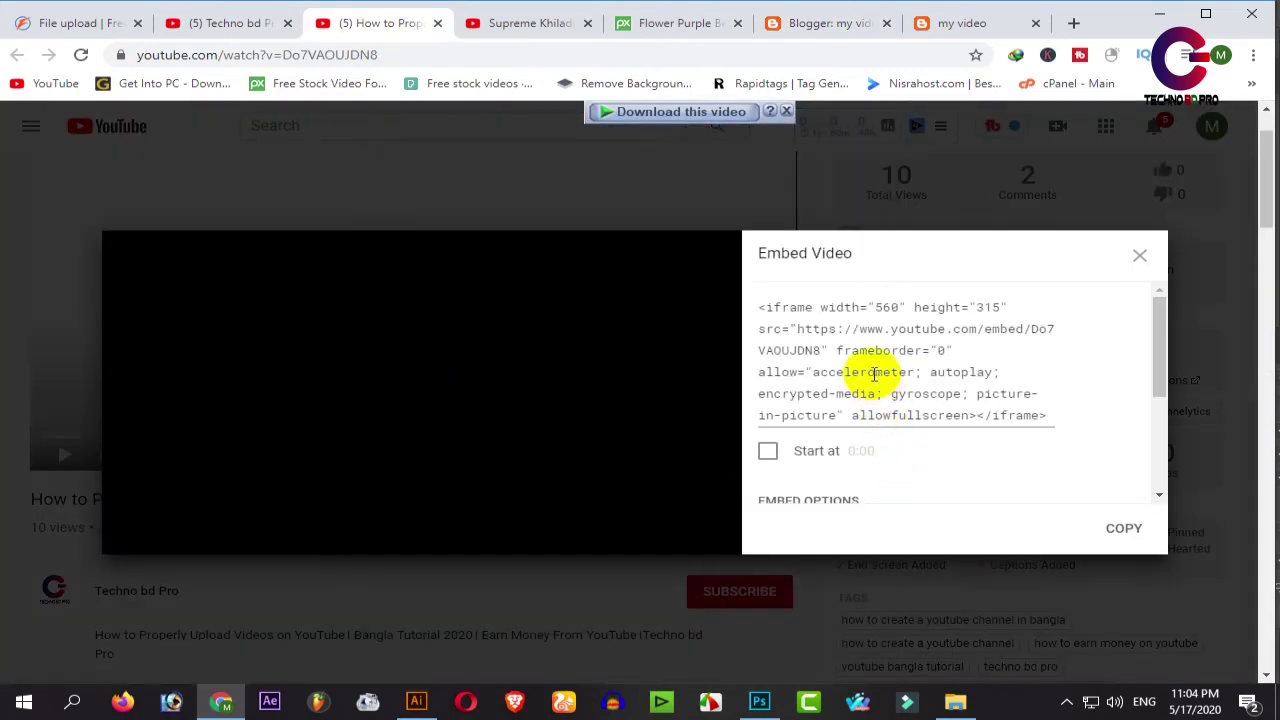
pyautogui.click(849, 331)
pyautogui.rightClick(848, 340)
pyautogui.click(800, 398)
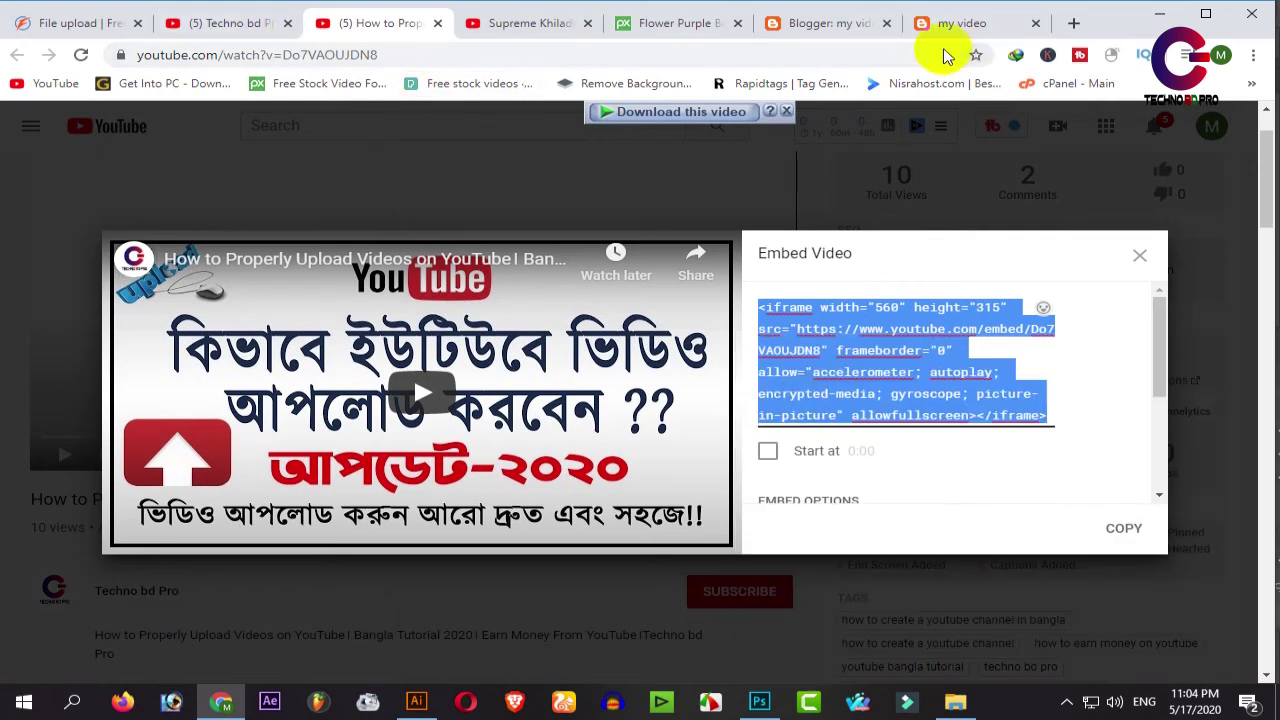
# - Paste the video's embed code below the existing markup in the Blogger post's HTML, return to the Compose view and publish the post
pyautogui.click(800, 35)
pyautogui.click(121, 222)
pyautogui.rightClick(62, 293)
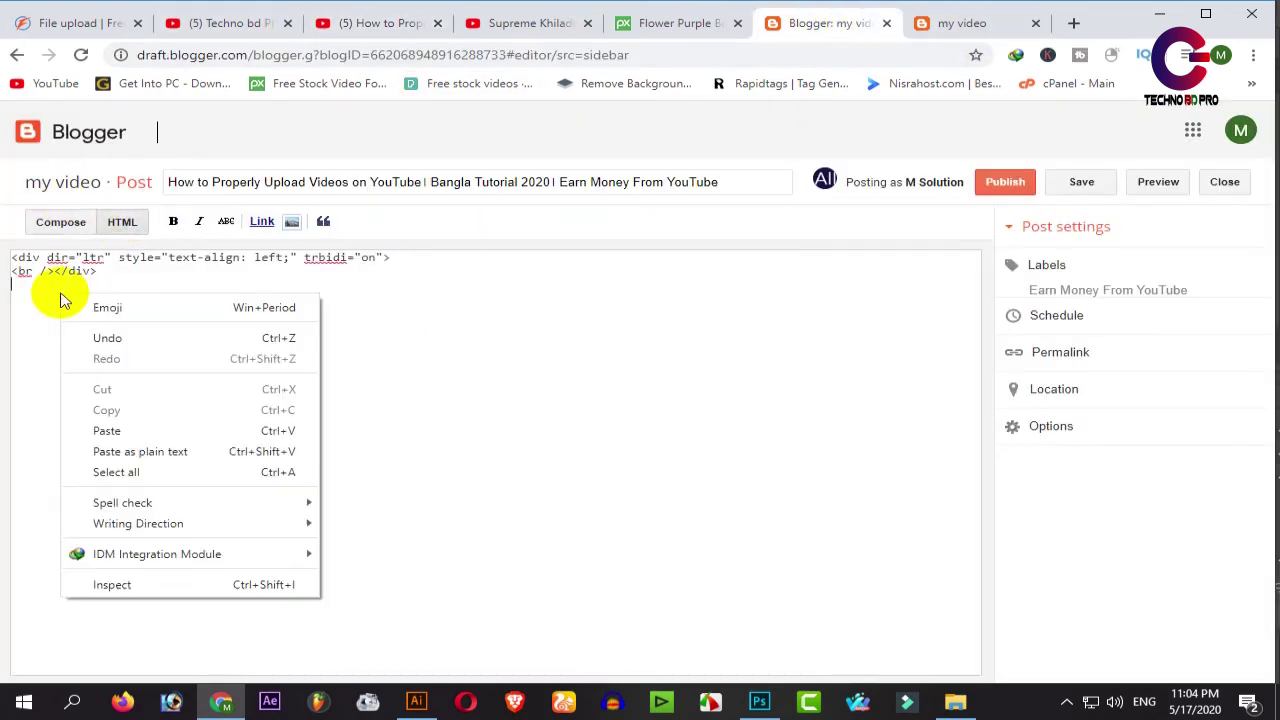
pyautogui.click(137, 429)
pyautogui.click(62, 224)
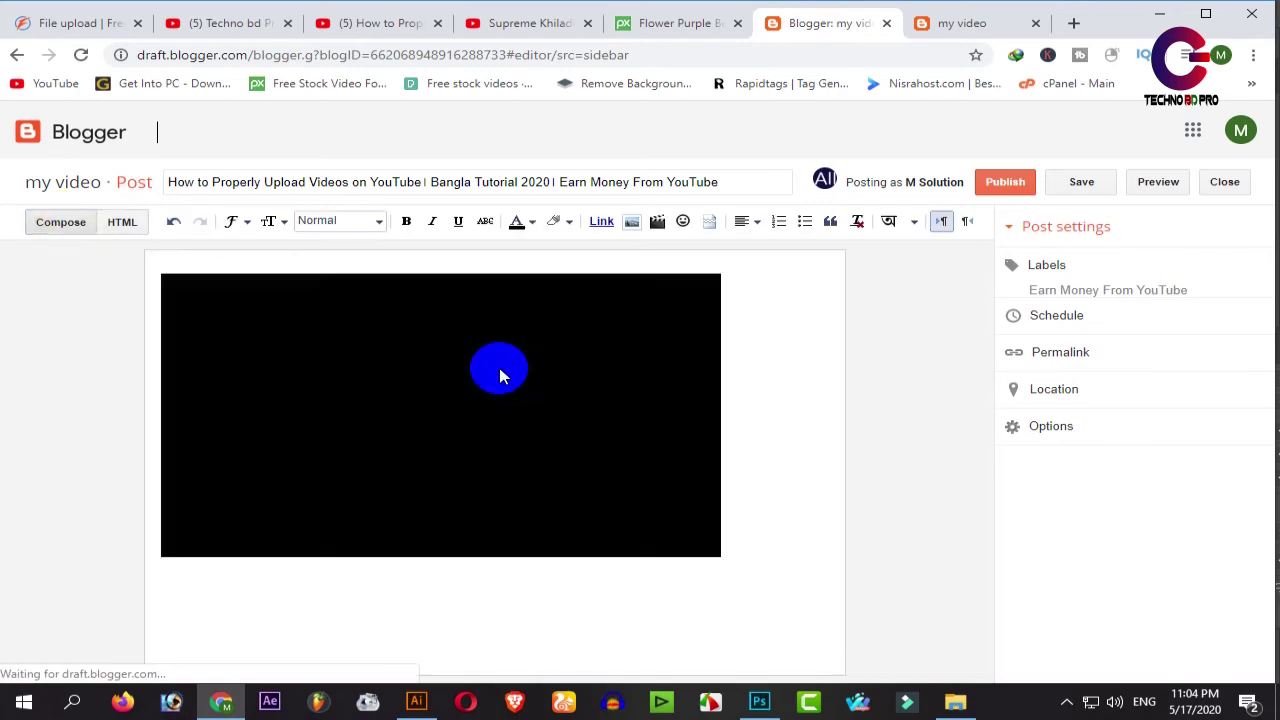
pyautogui.click(1004, 178)
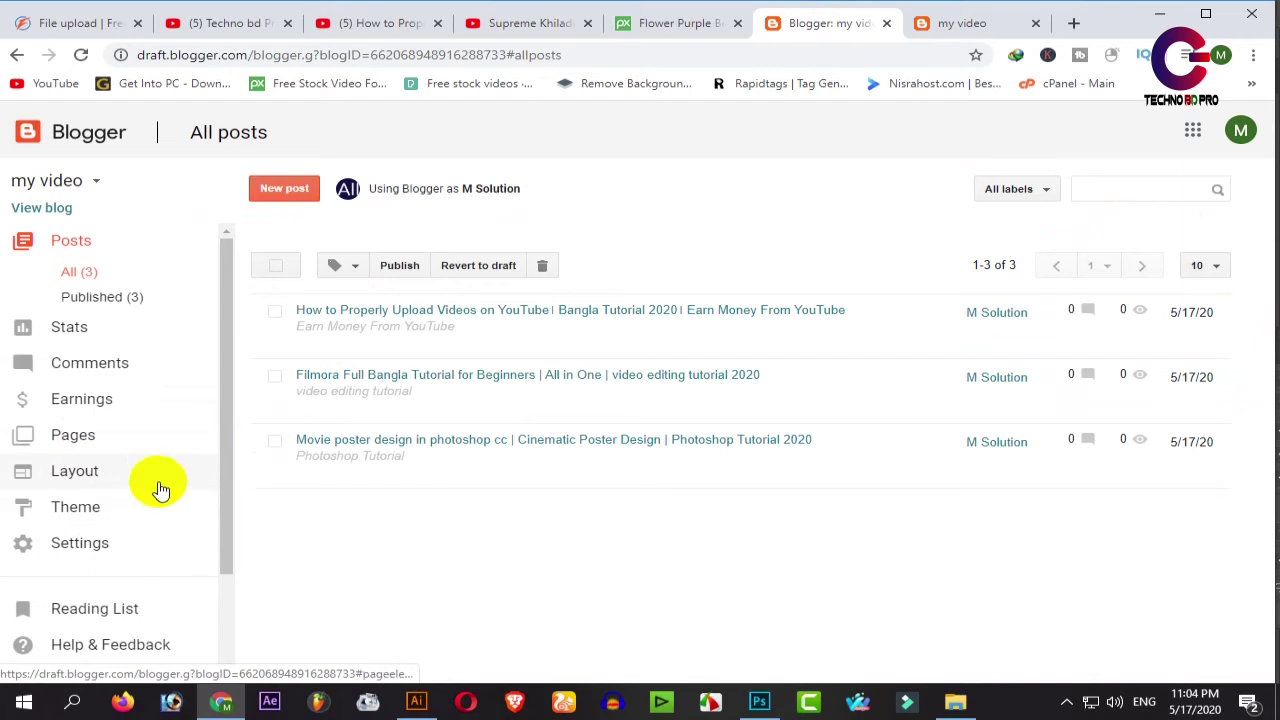
# - Open the Movie Trailer gadget's configuration in the blog's layout and move its window clear of the browser tabs
pyautogui.click(80, 478)
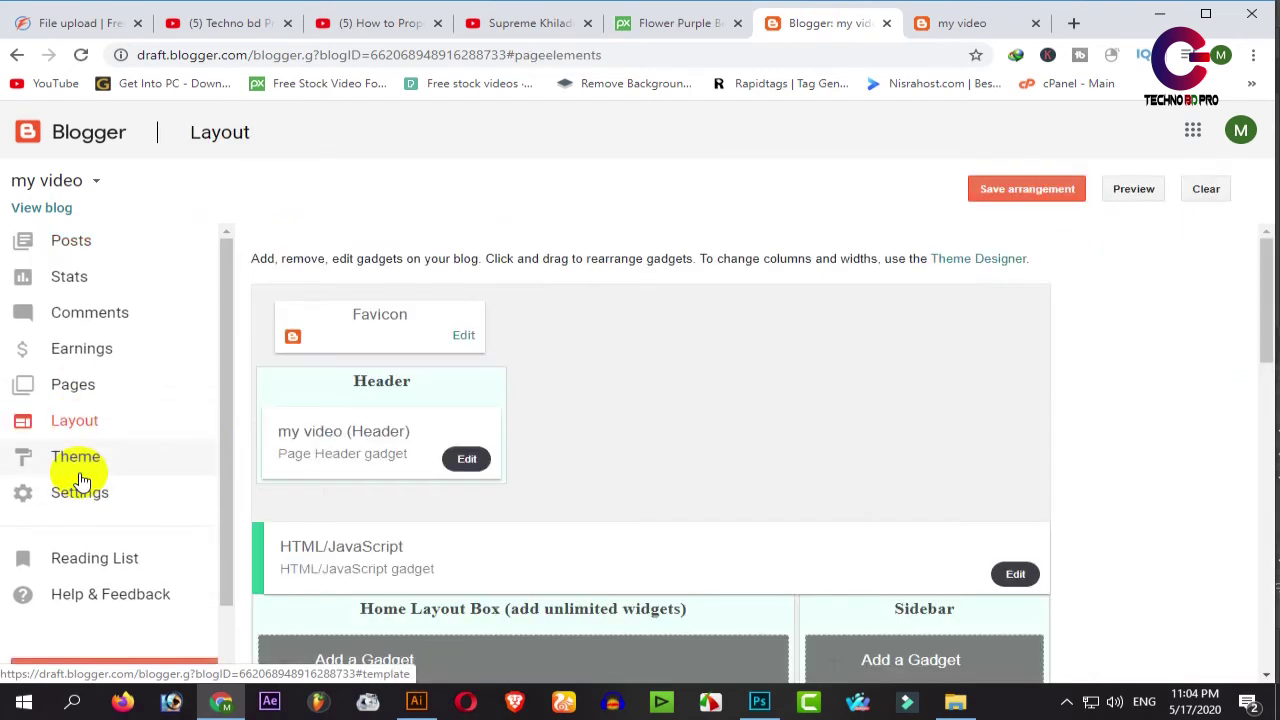
pyautogui.scroll(-5, 523, 471)
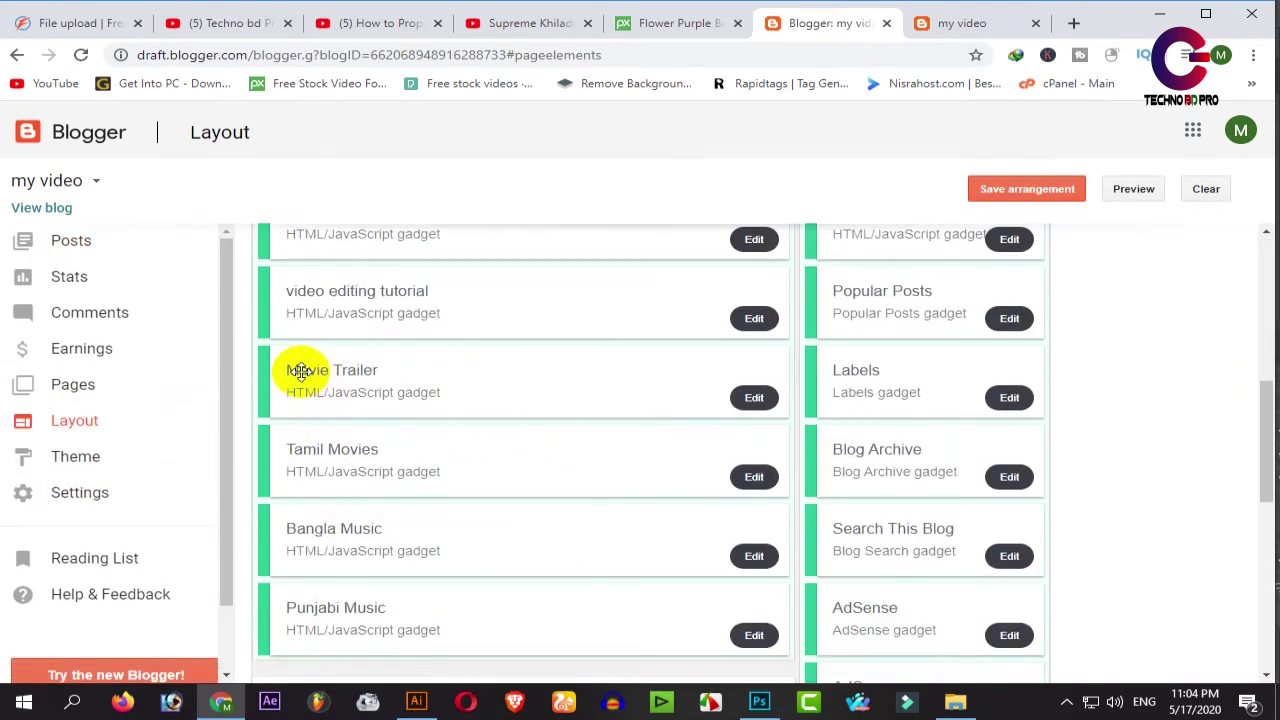
pyautogui.click(755, 399)
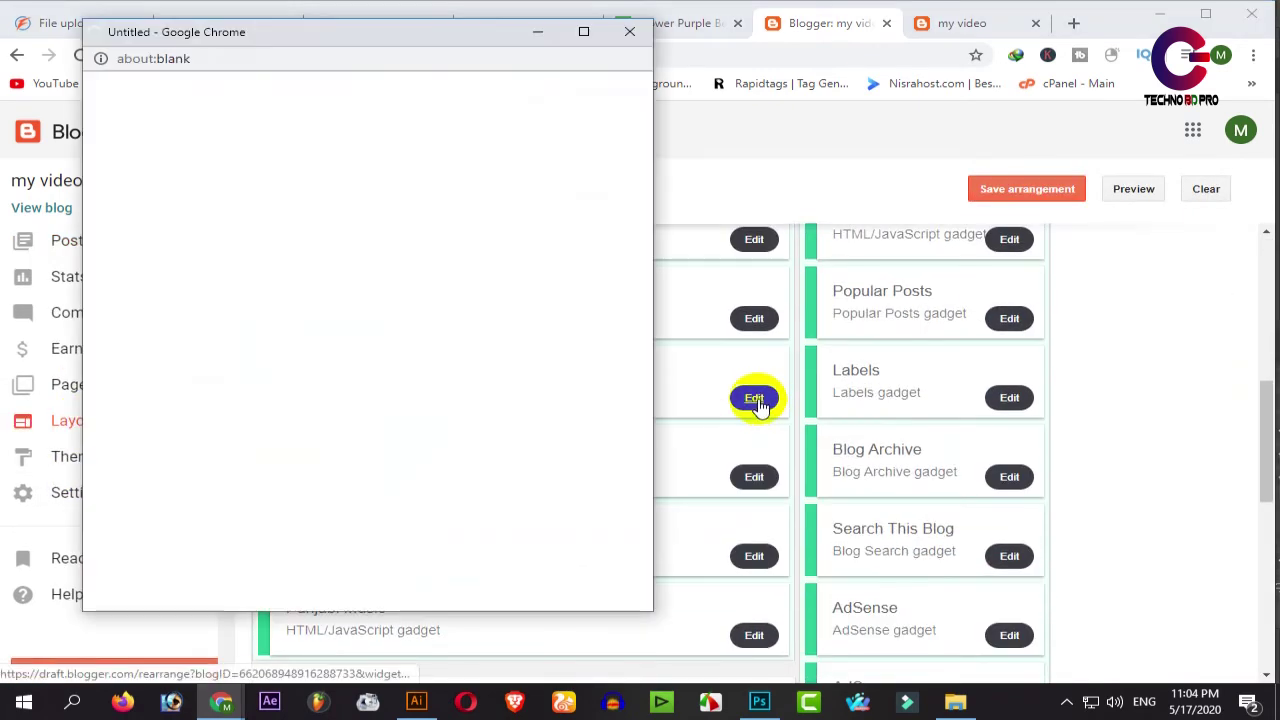
pyautogui.moveTo(497, 37); pyautogui.dragTo(529, 149)
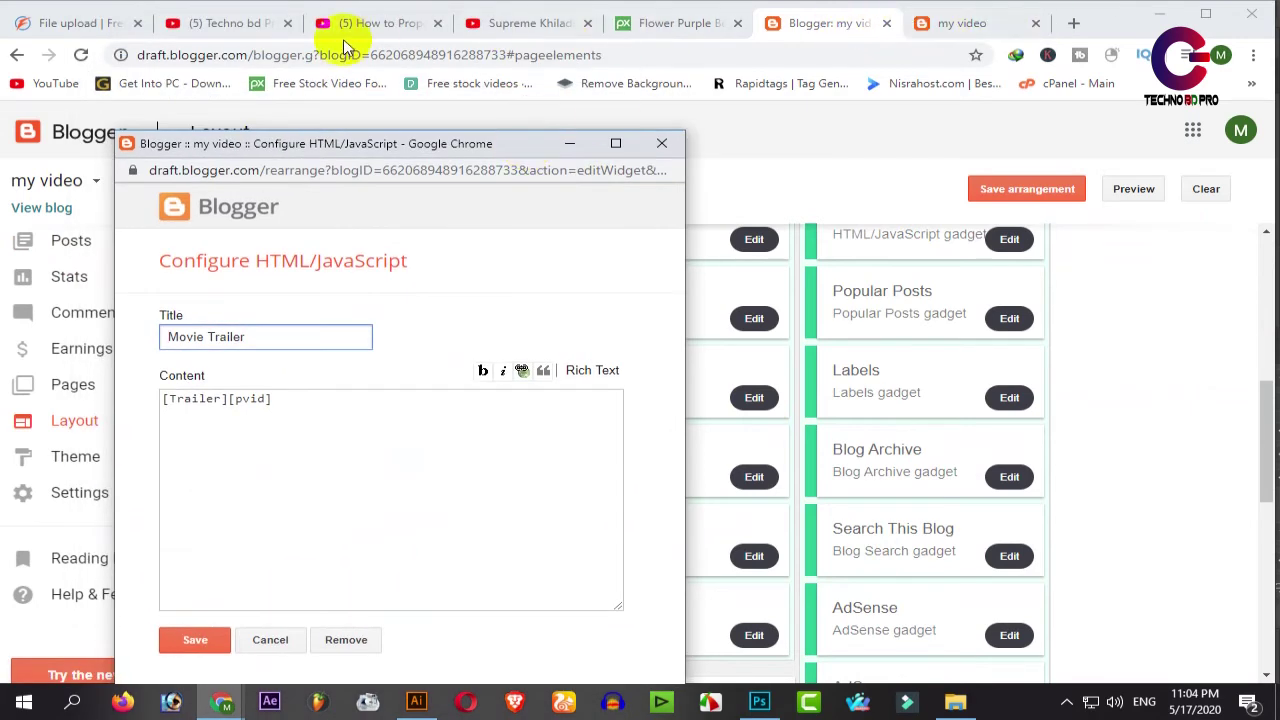
# - Close the embed code view on the YouTube video page and copy "Earn Money From YouTube" from the video's title
pyautogui.click(395, 22)
pyautogui.click(1140, 256)
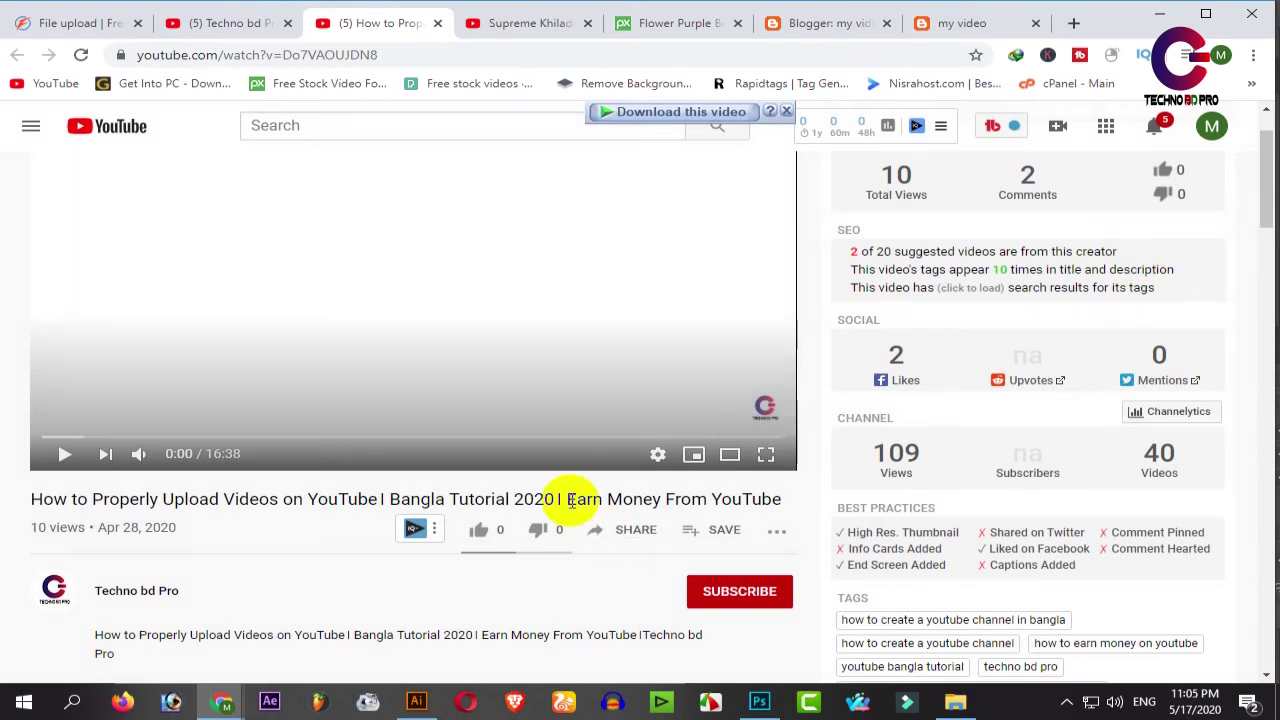
pyautogui.moveTo(594, 498); pyautogui.dragTo(783, 503)
pyautogui.rightClick(672, 504)
pyautogui.click(733, 520)
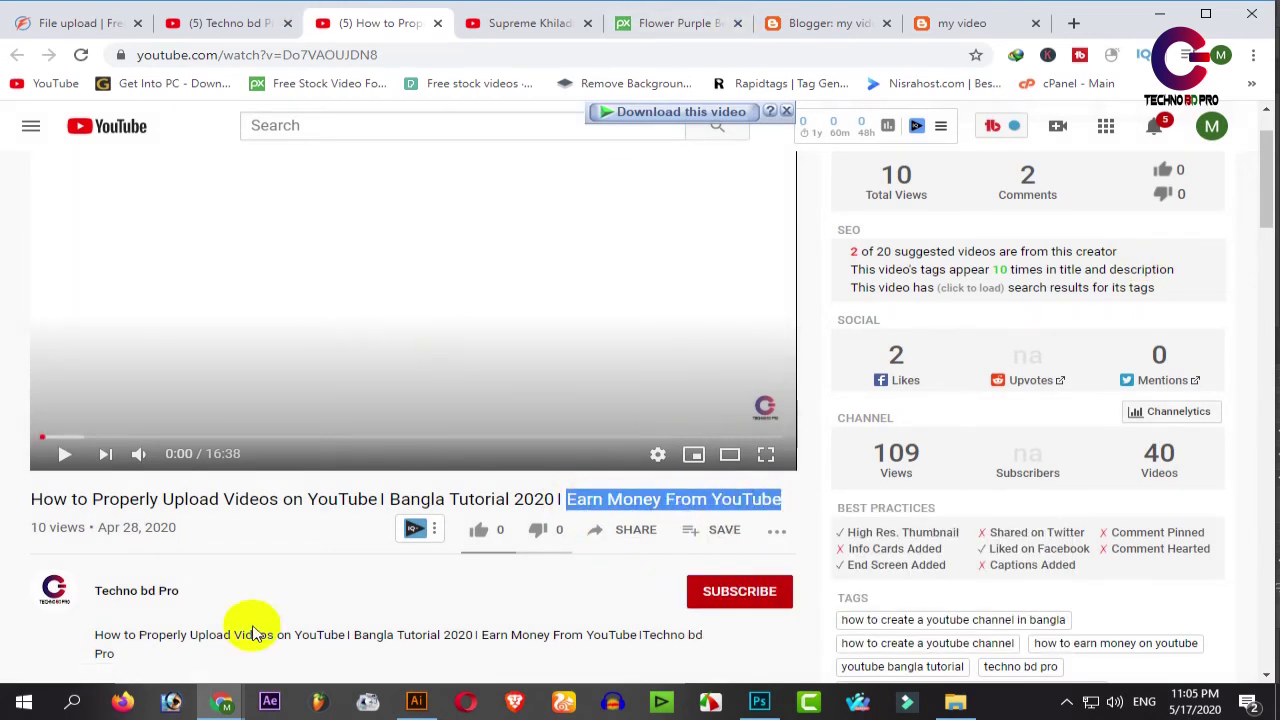
# - Retitle the Movie Trailer gadget "Earn Money From YouTube", replace "Trailer" in its content with the same label, and save it
pyautogui.click(222, 702)
pyautogui.click(343, 650)
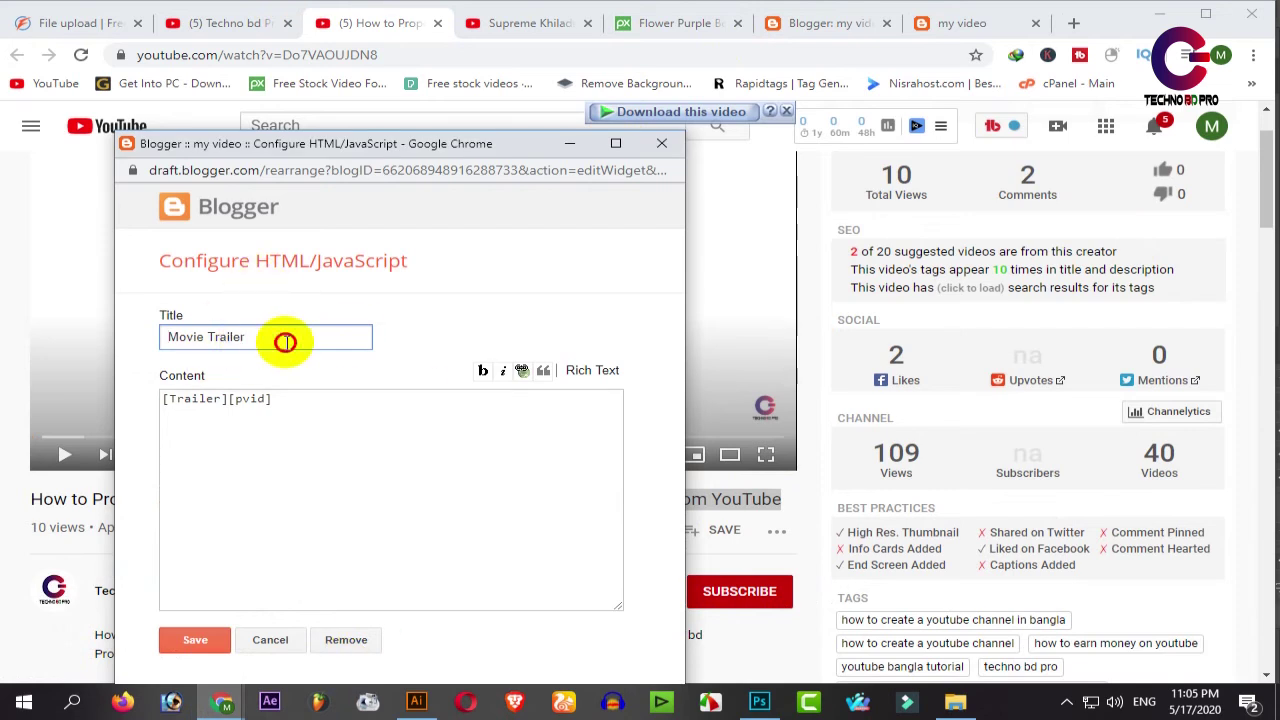
pyautogui.moveTo(283, 340); pyautogui.dragTo(186, 336)
pyautogui.rightClick(195, 338)
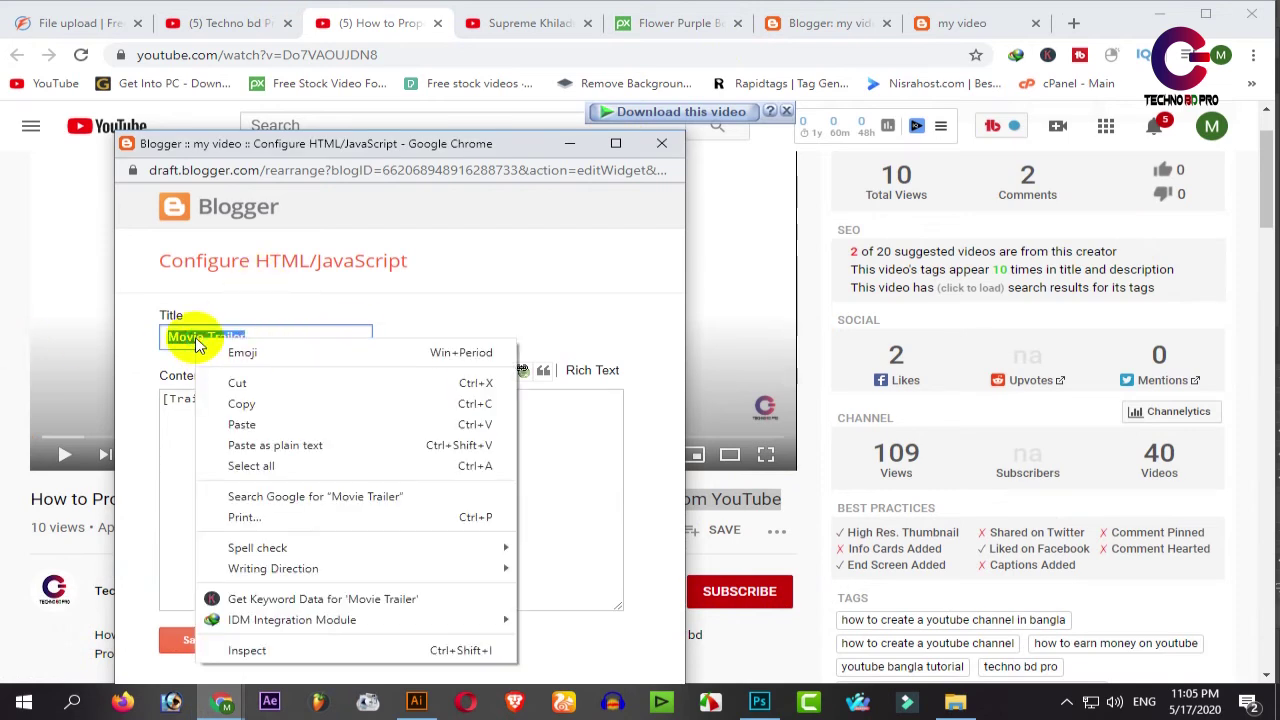
pyautogui.click(244, 424)
pyautogui.moveTo(222, 399); pyautogui.dragTo(172, 399)
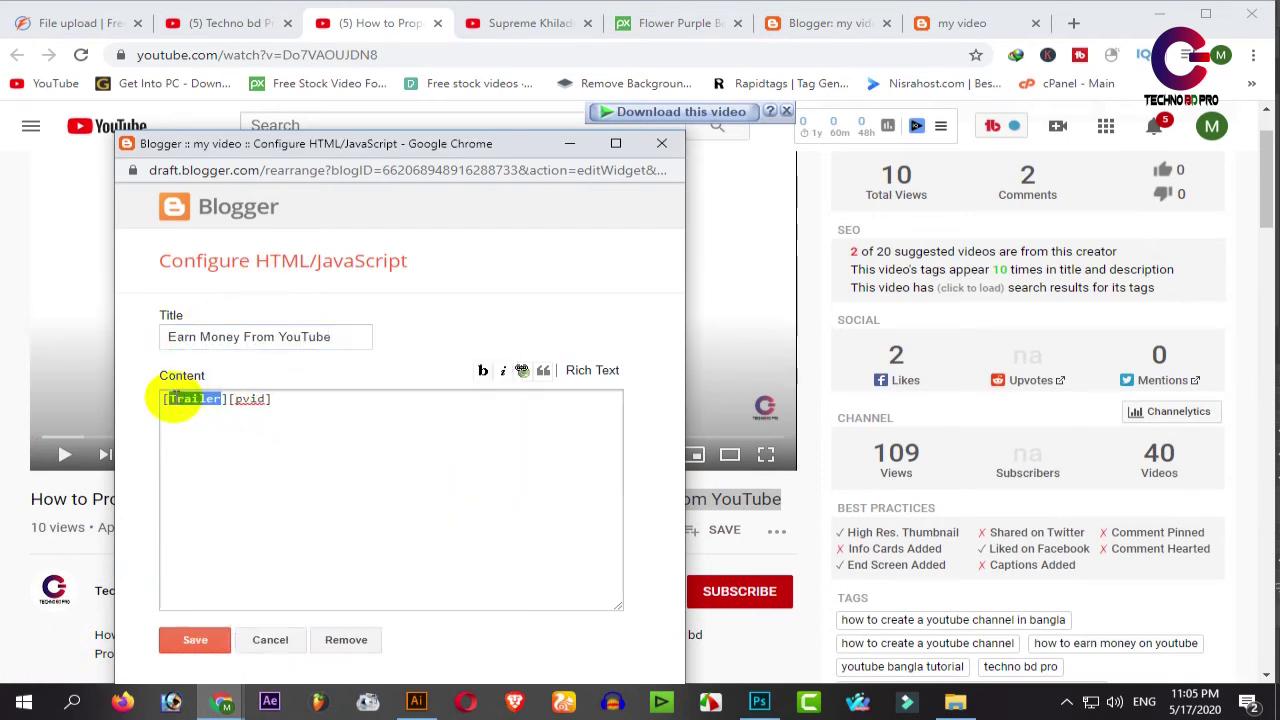
pyautogui.rightClick(176, 399)
pyautogui.click(243, 160)
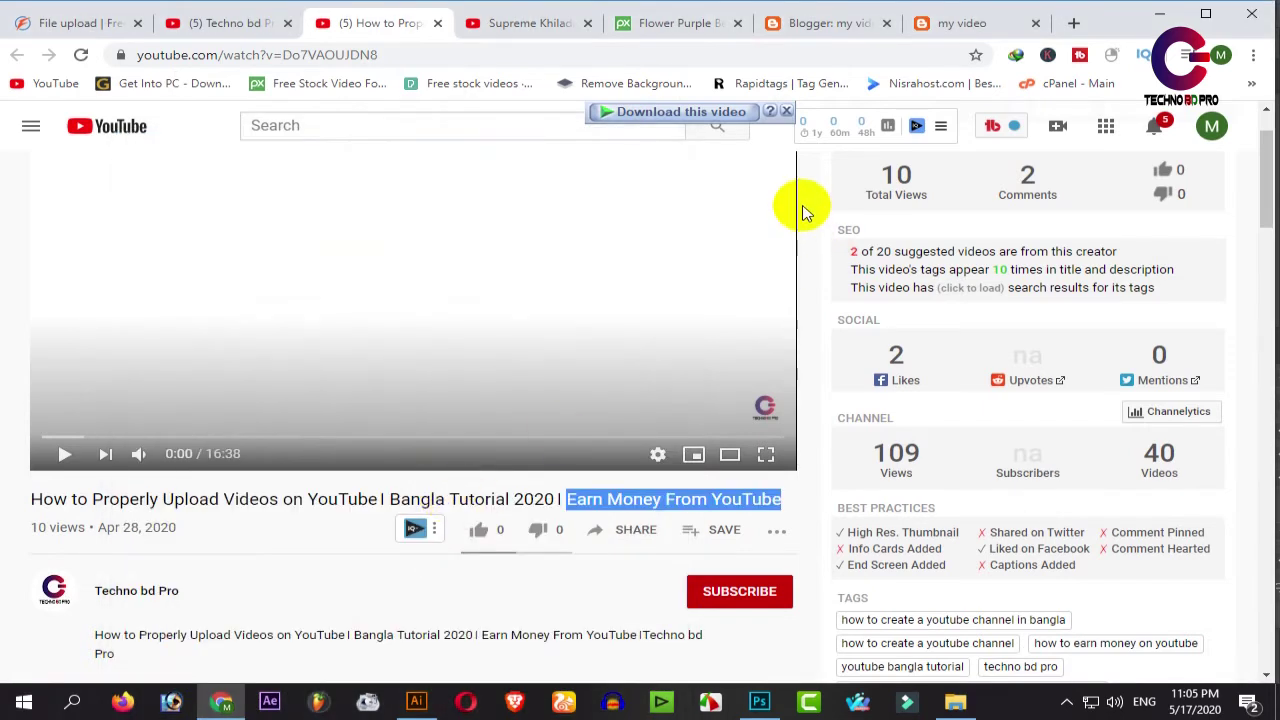
# - Reload the blog's home page and check the Earn Money From YouTube section among the other video sections
pyautogui.click(1003, 22)
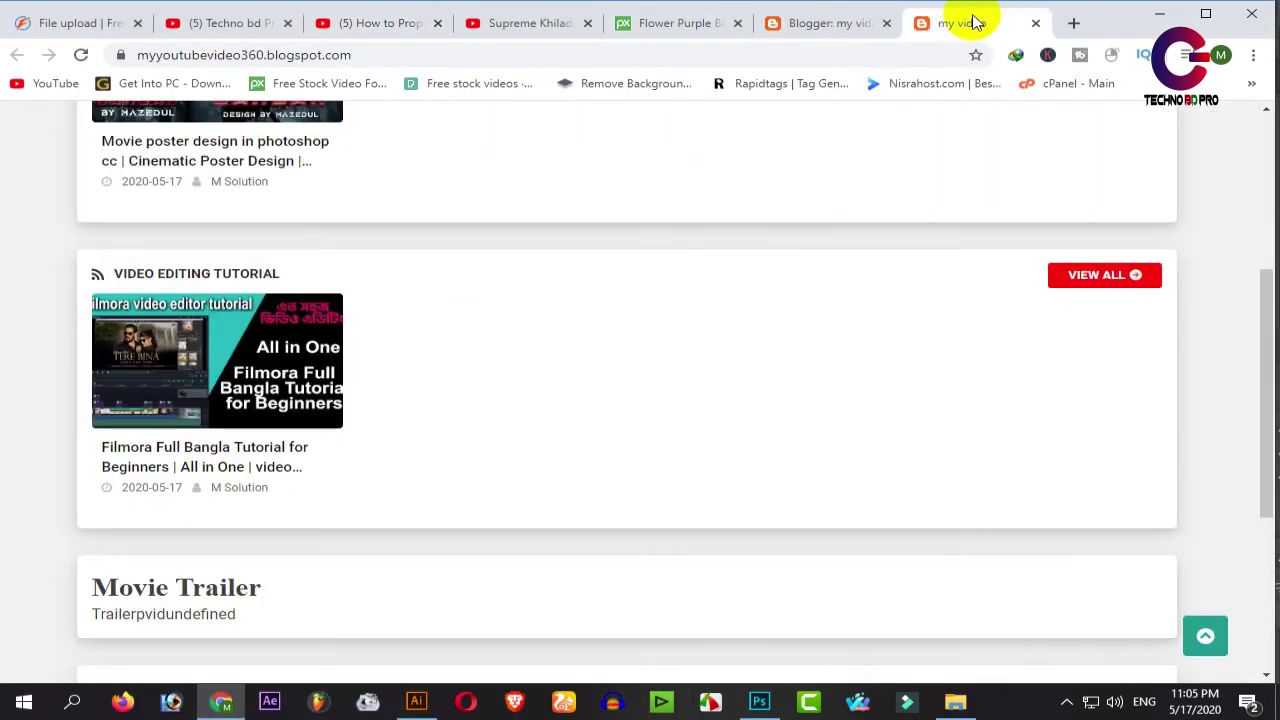
pyautogui.click(82, 55)
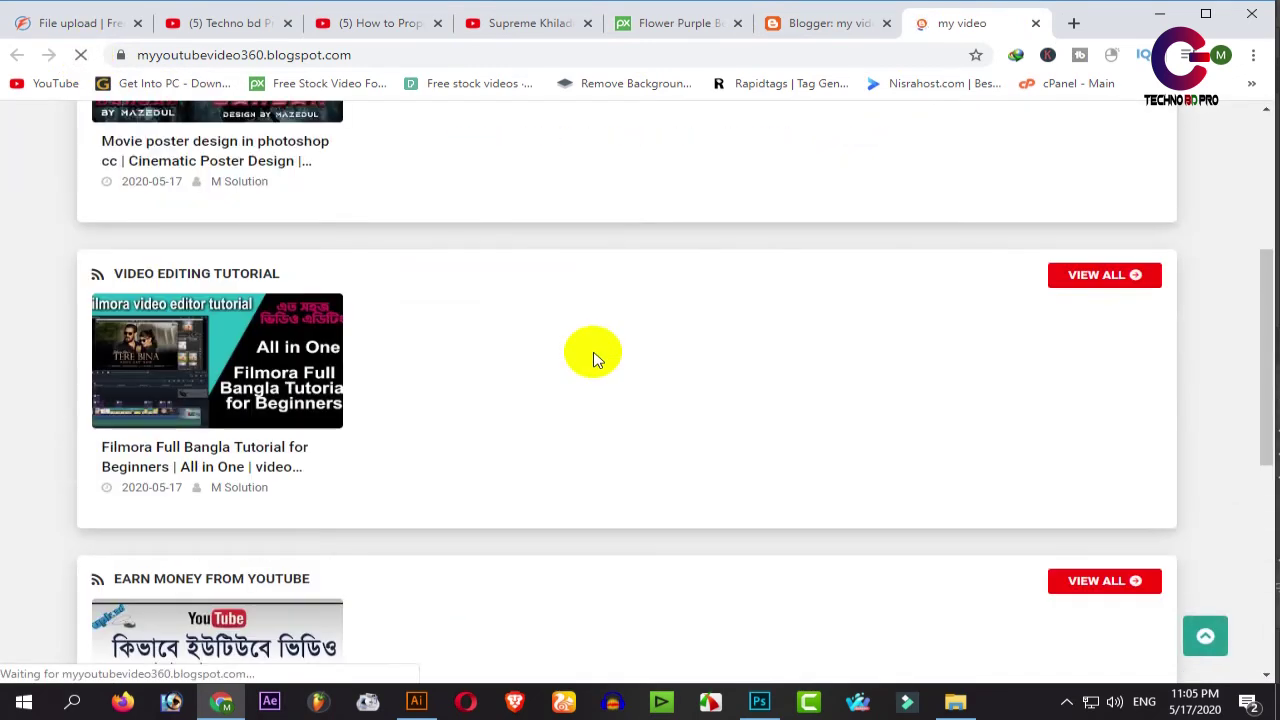
pyautogui.scroll(-6, 593, 358)
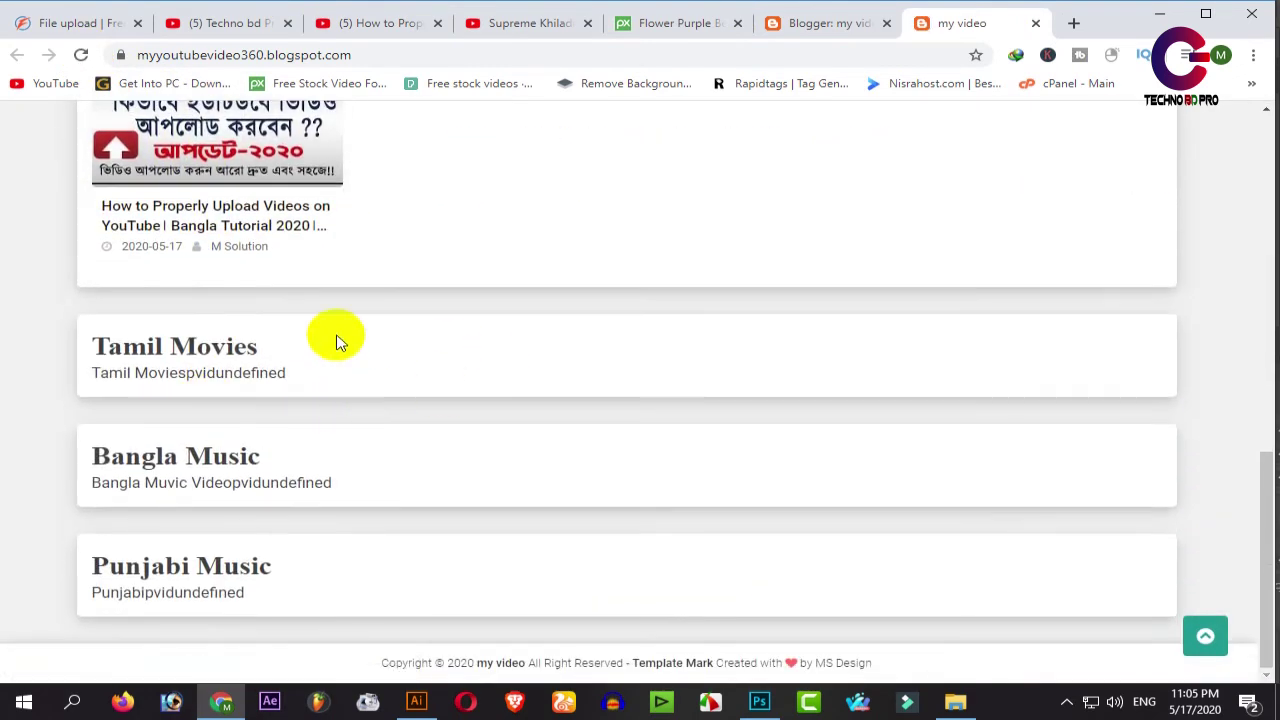
pyautogui.scroll(10, 443, 491)
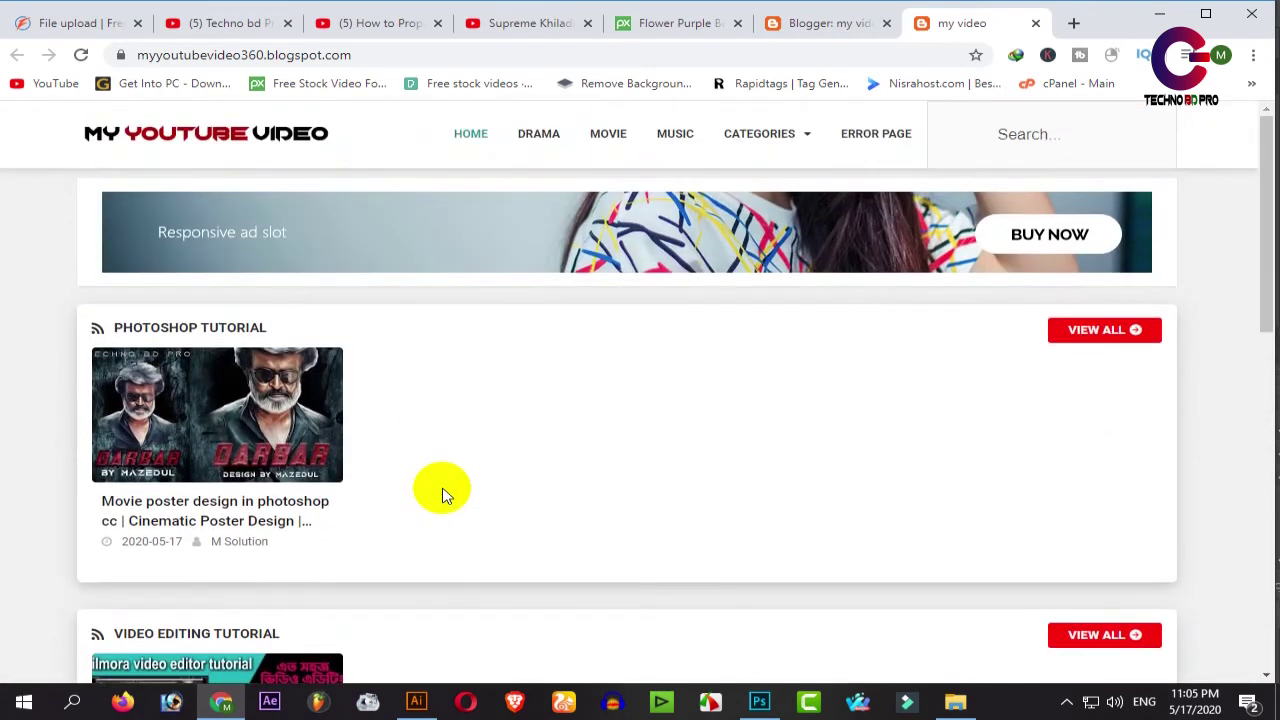
# - Return to the my video blog's post list in Blogger and start a new post
pyautogui.click(830, 23)
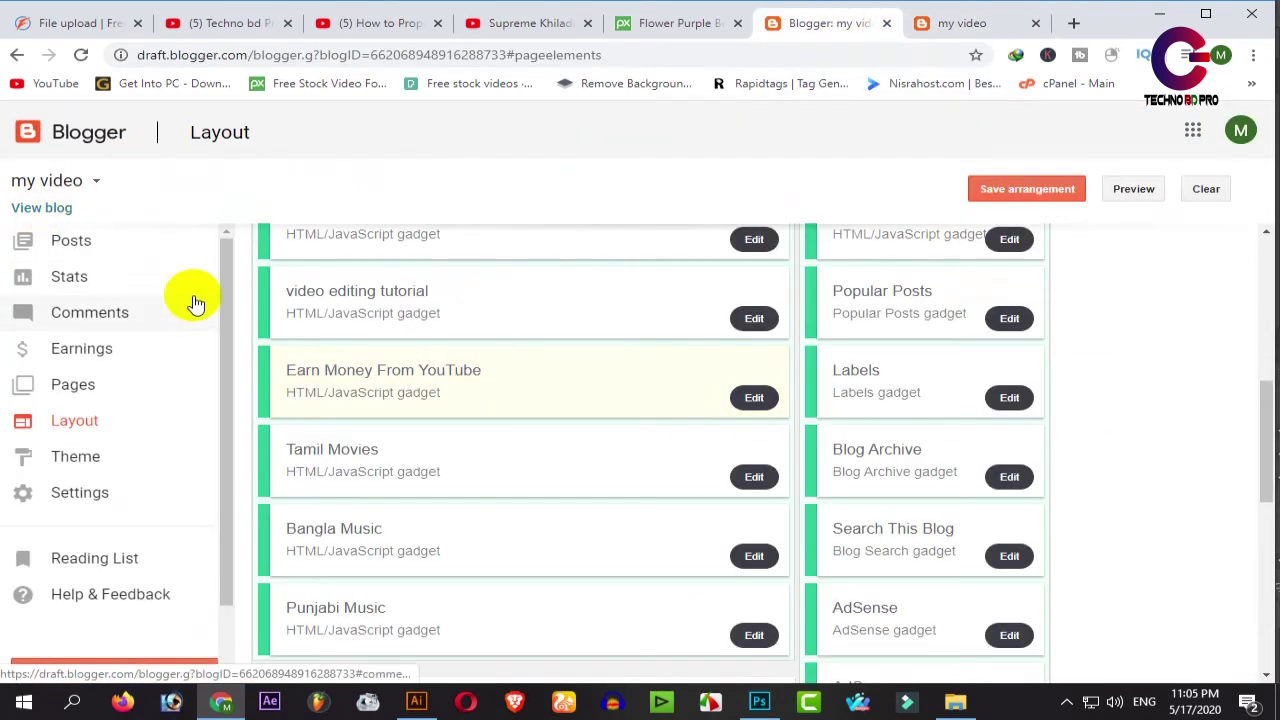
pyautogui.click(60, 240)
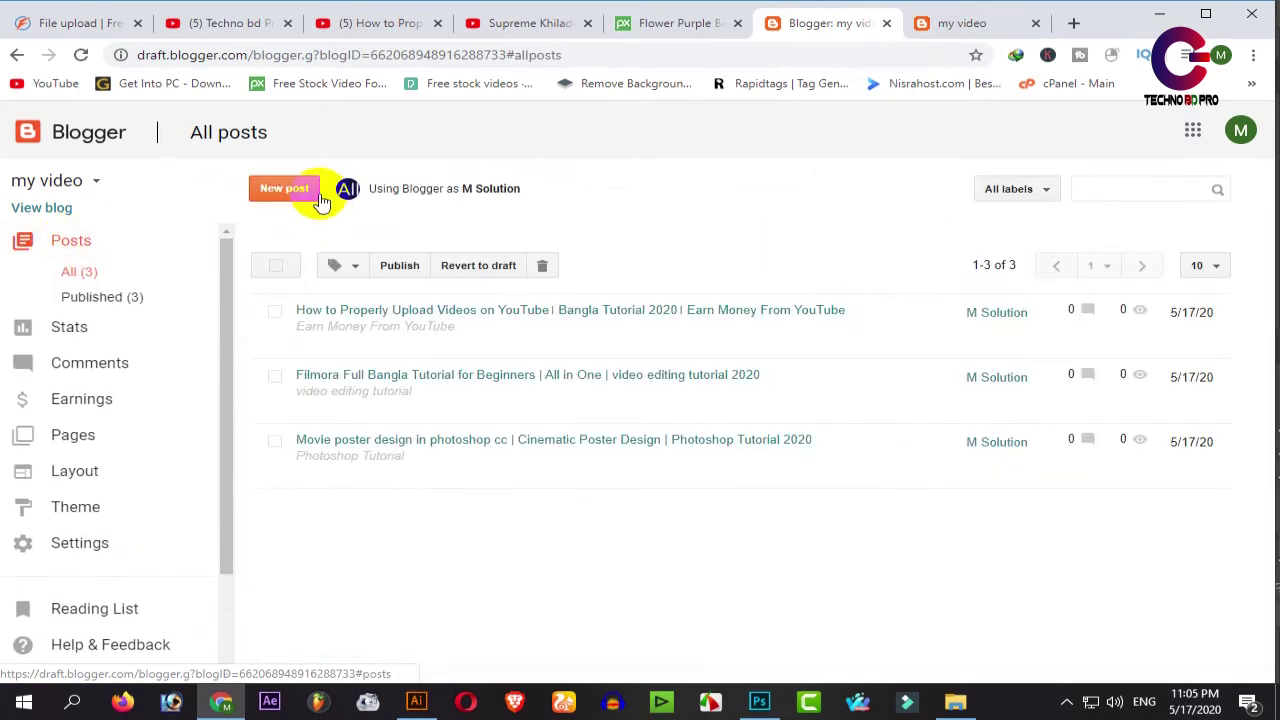
pyautogui.click(270, 192)
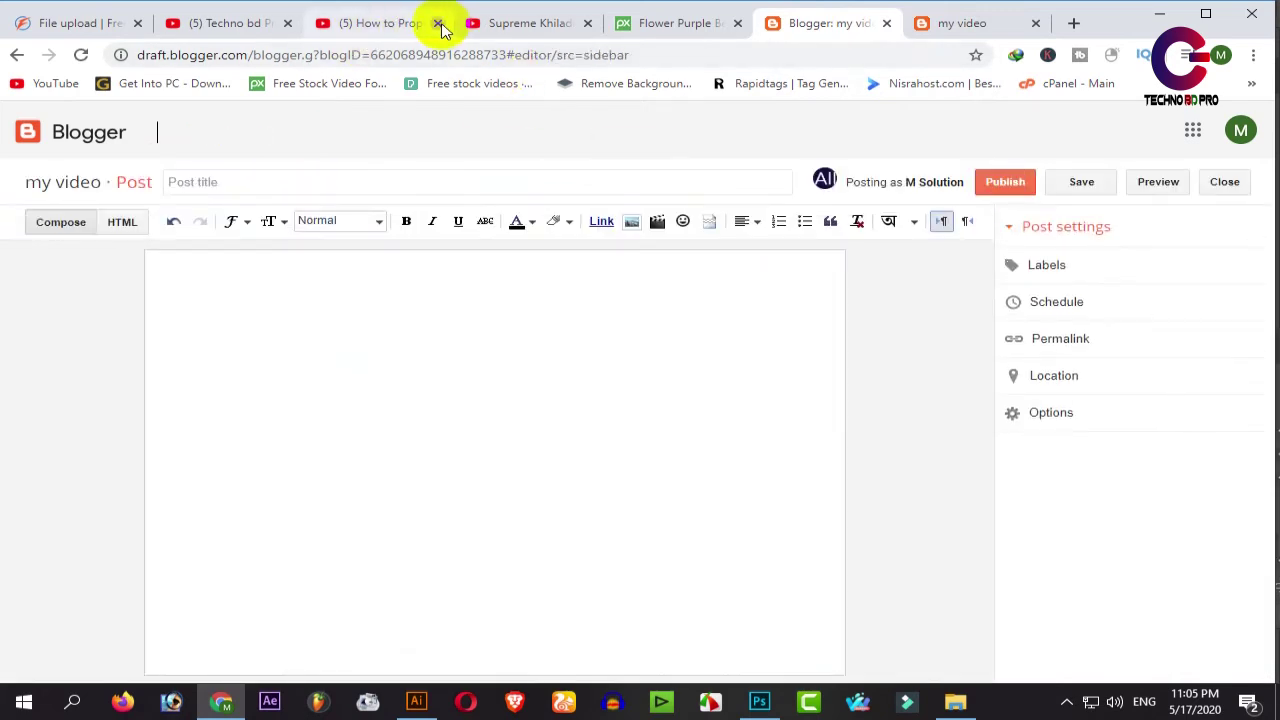
# - Close the upload tutorial's tab, open the channel's Cinema 4d R21 video in a new tab and pause it
pyautogui.click(438, 23)
pyautogui.click(245, 28)
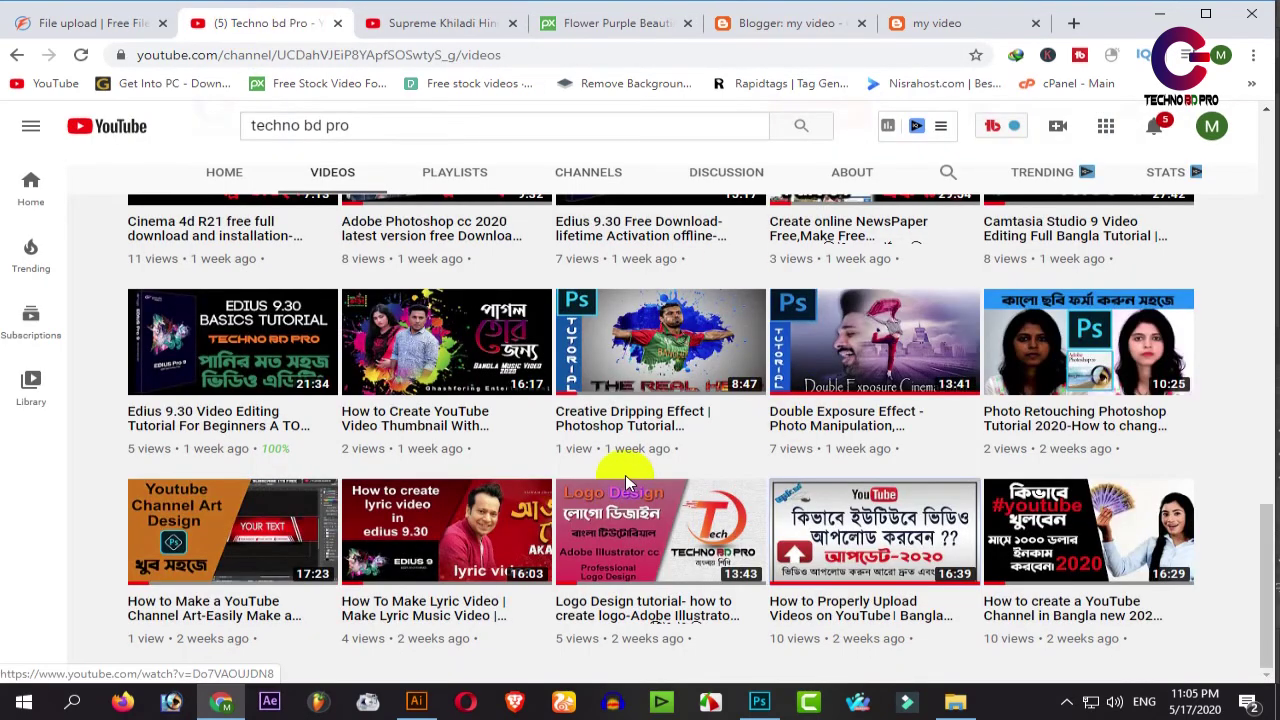
pyautogui.scroll(2, 625, 475)
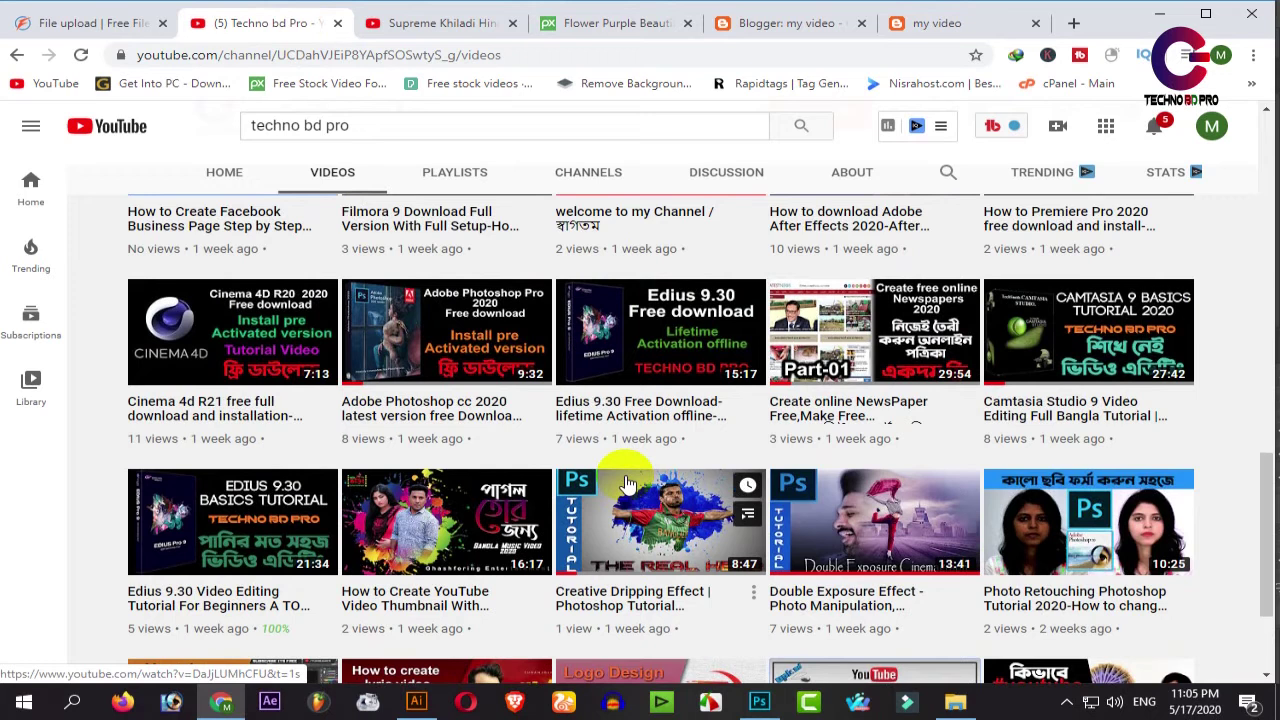
pyautogui.rightClick(206, 306)
pyautogui.click(255, 316)
pyautogui.click(388, 28)
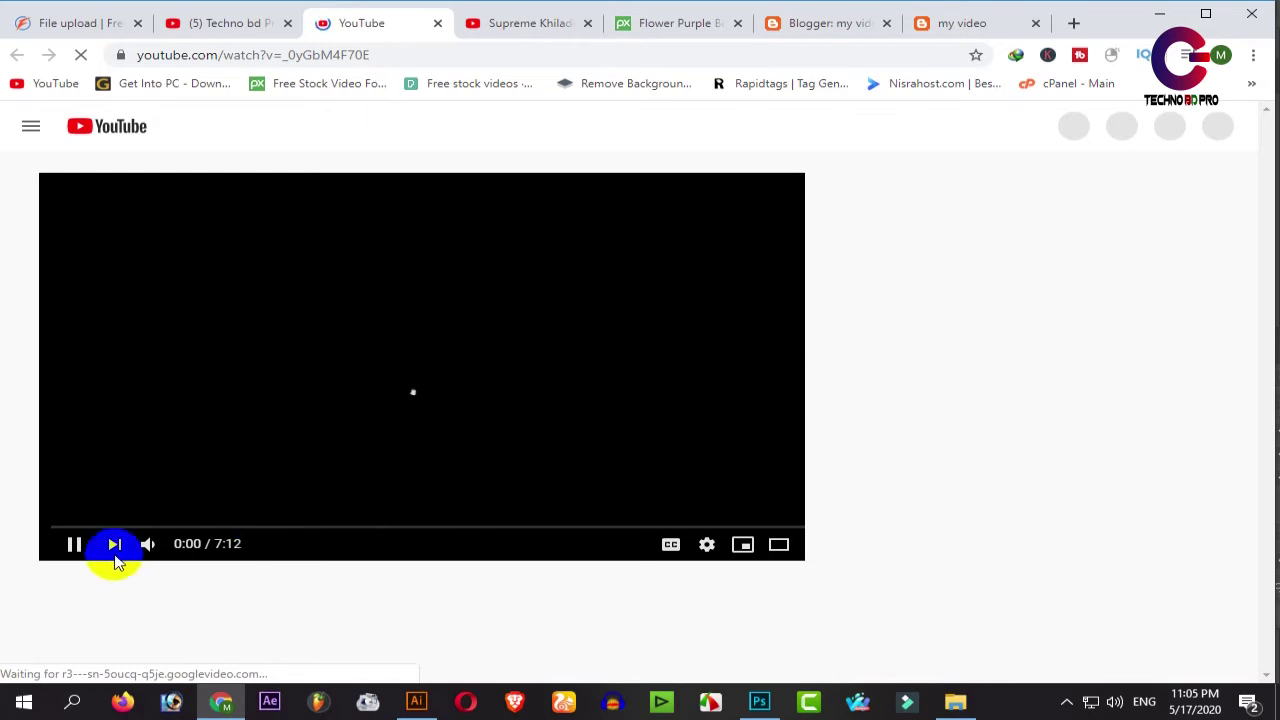
pyautogui.click(65, 545)
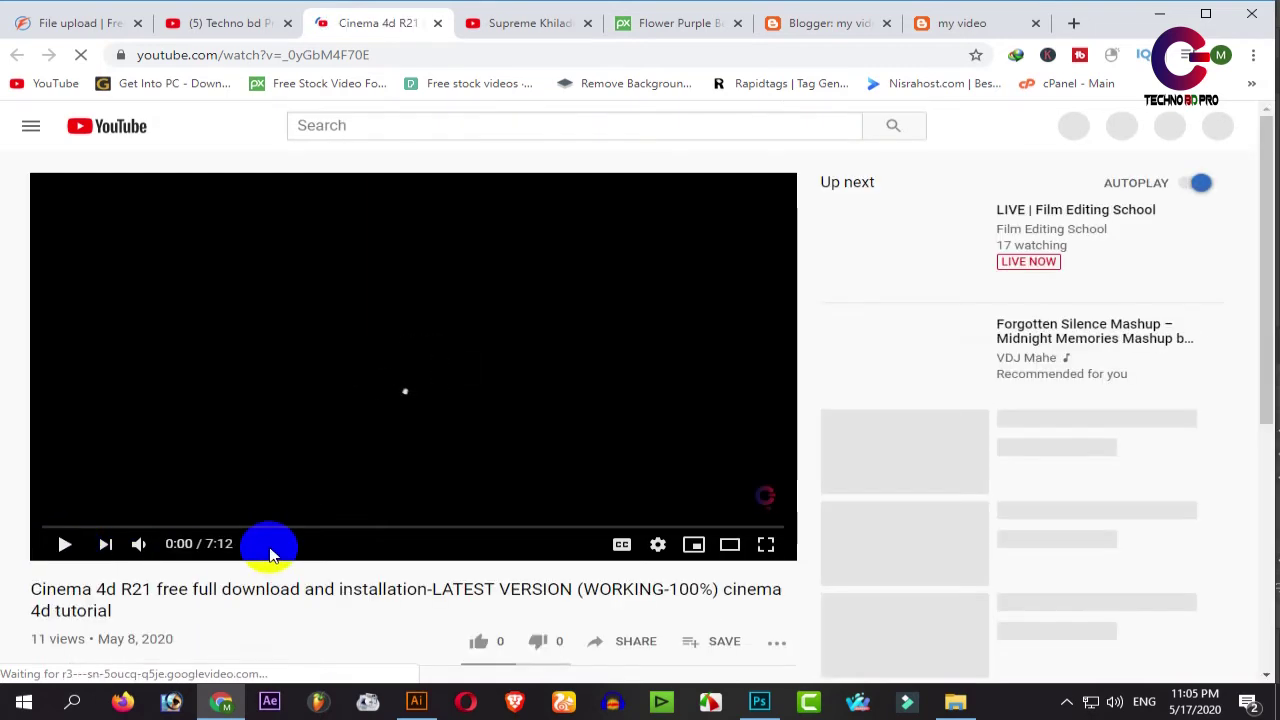
# - Copy the video's title, "Cinema 4d R21 free full download and installation-LATEST VERSION (WORKING-100%) cinema 4d tutorial", into the new Blogger post's title
pyautogui.scroll(-1, 266, 546)
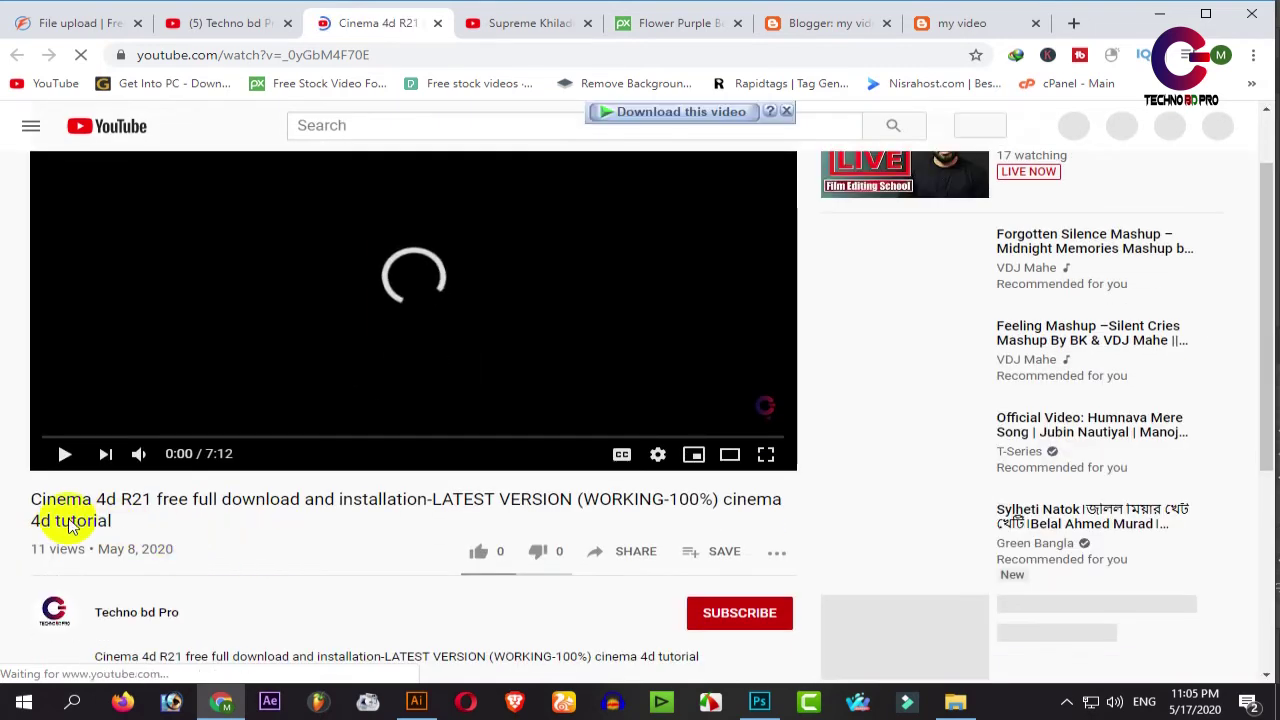
pyautogui.moveTo(34, 497)
pyautogui.mouseDown()
pyautogui.moveTo(123, 529)
pyautogui.moveTo(34, 503)
pyautogui.mouseUp()
pyautogui.click(137, 533)
pyautogui.rightClick(57, 505)
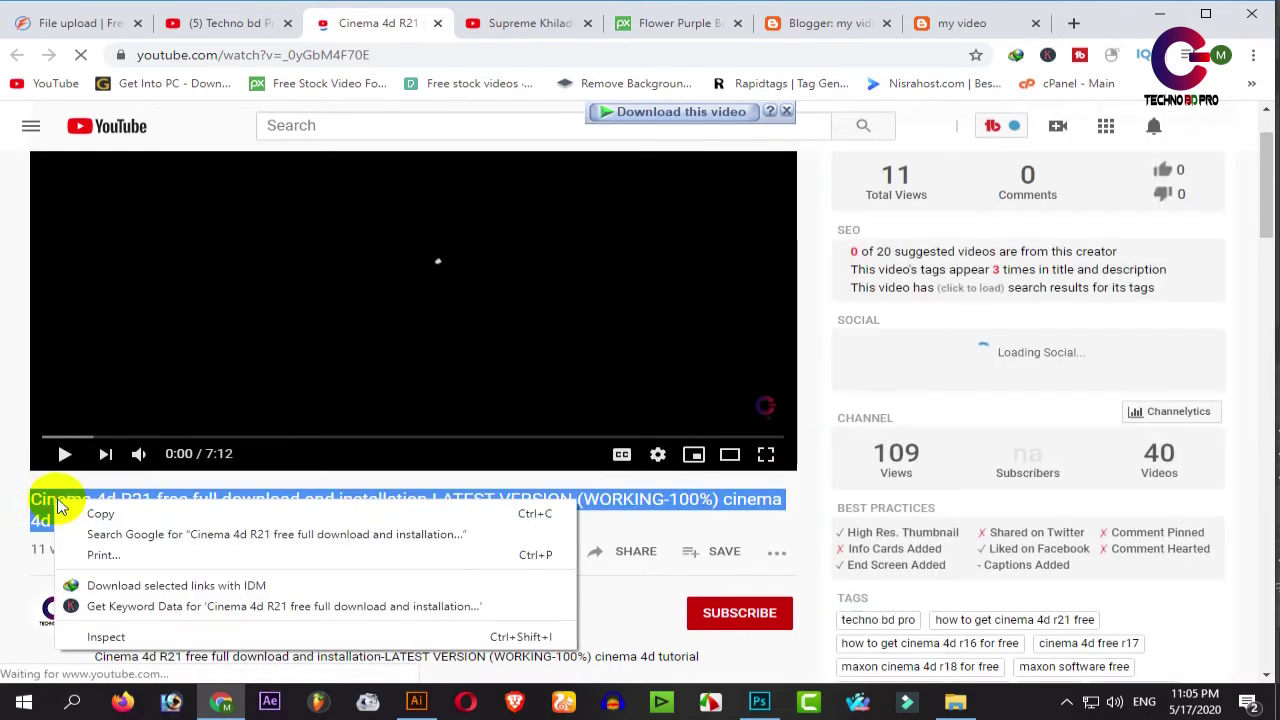
pyautogui.click(110, 513)
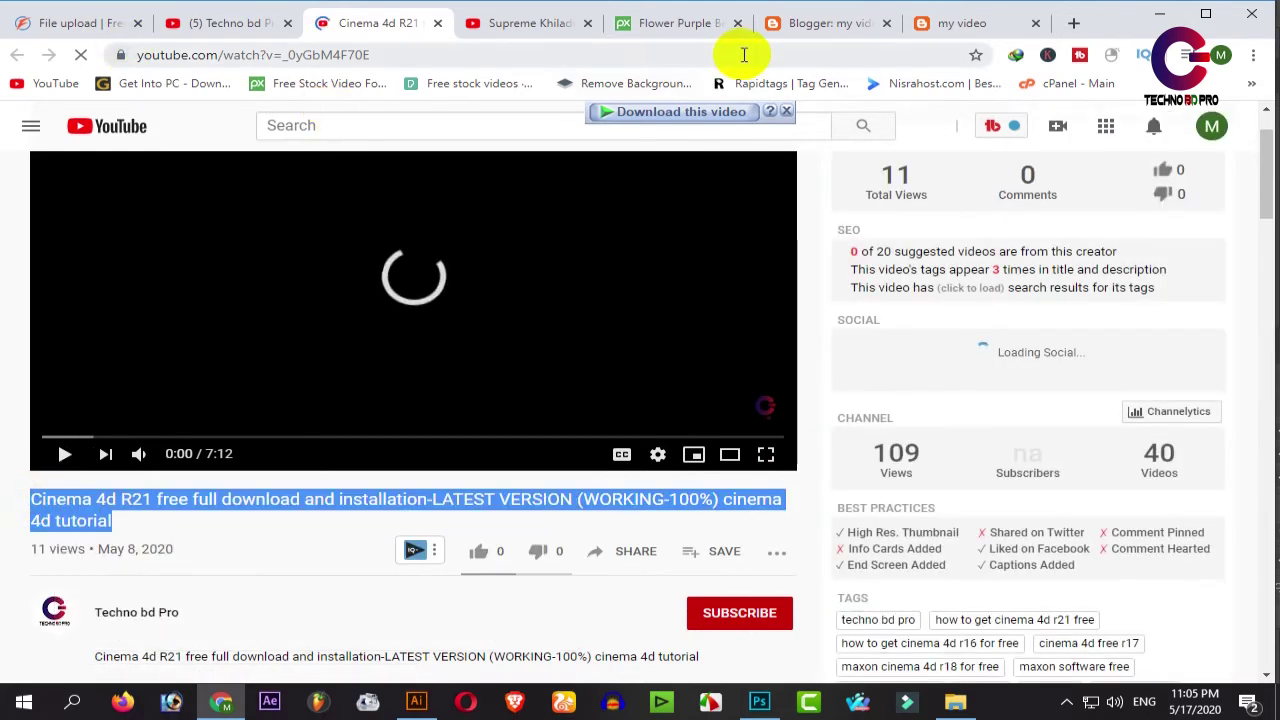
pyautogui.click(808, 24)
pyautogui.rightClick(204, 178)
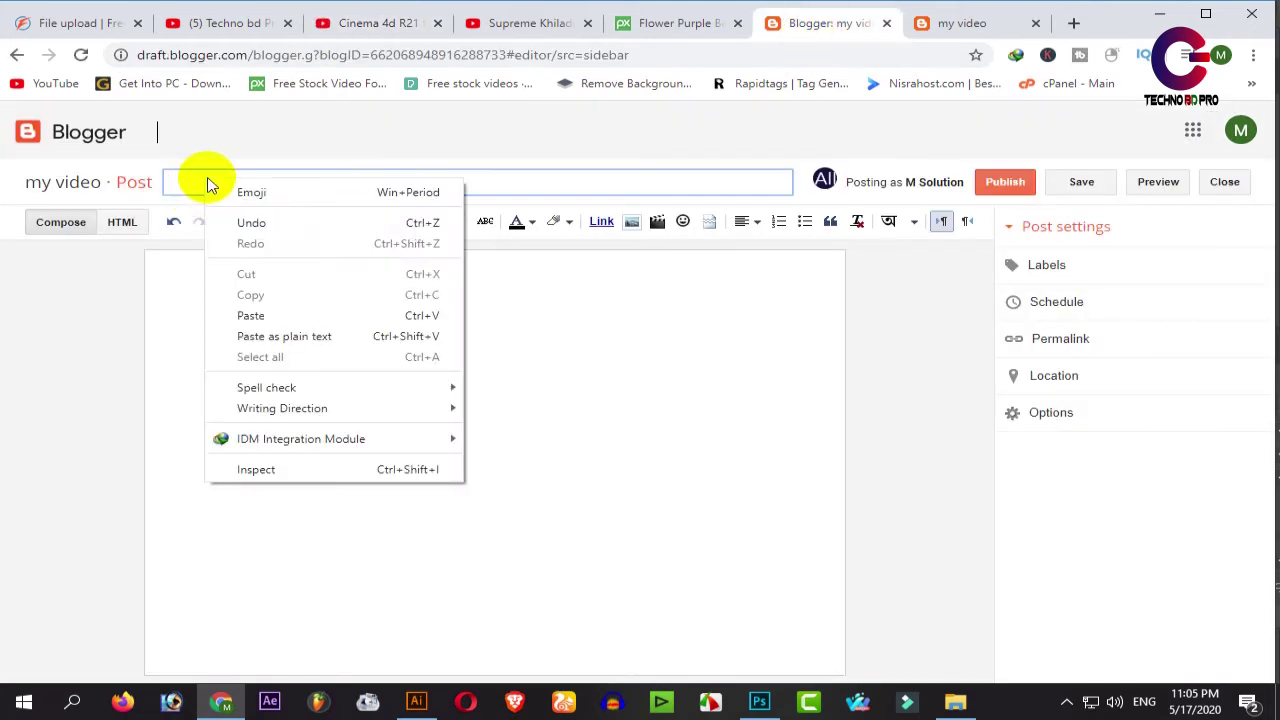
pyautogui.click(277, 314)
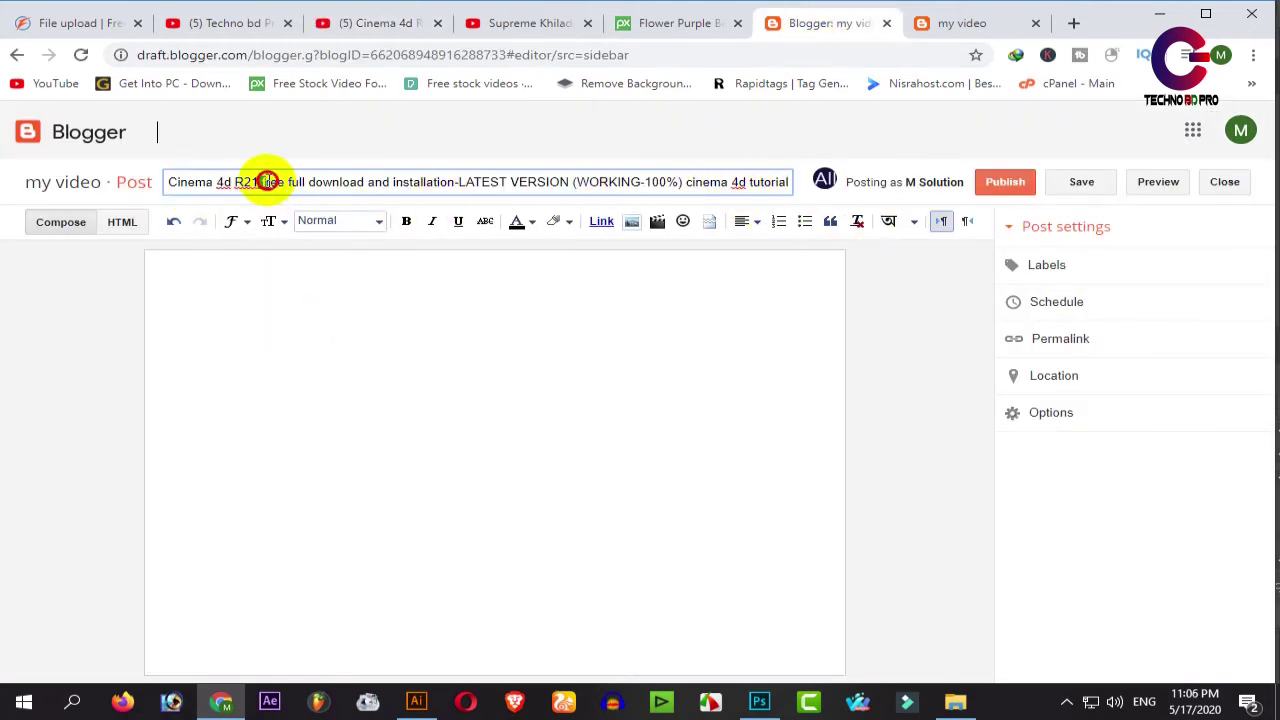
# - Copy "free full download" from the post title and apply it as the post's label
pyautogui.rightClick(357, 181)
pyautogui.click(406, 247)
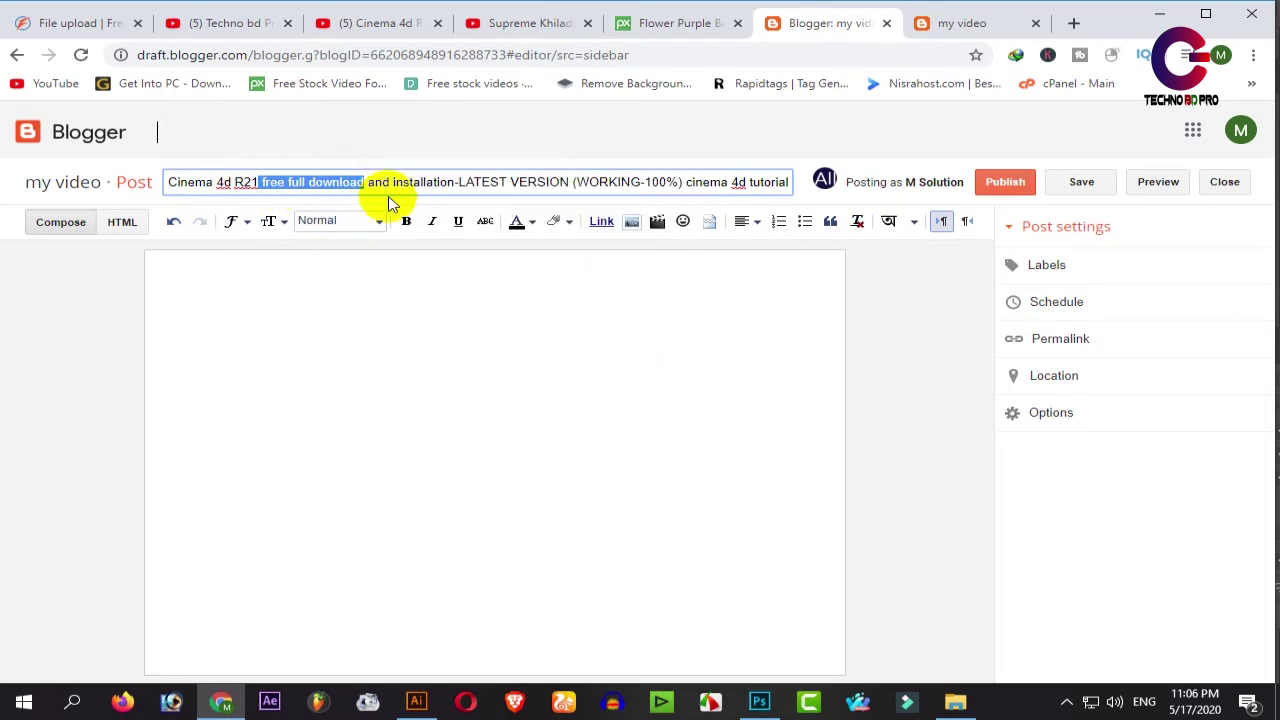
pyautogui.click(1060, 267)
pyautogui.rightClick(1065, 315)
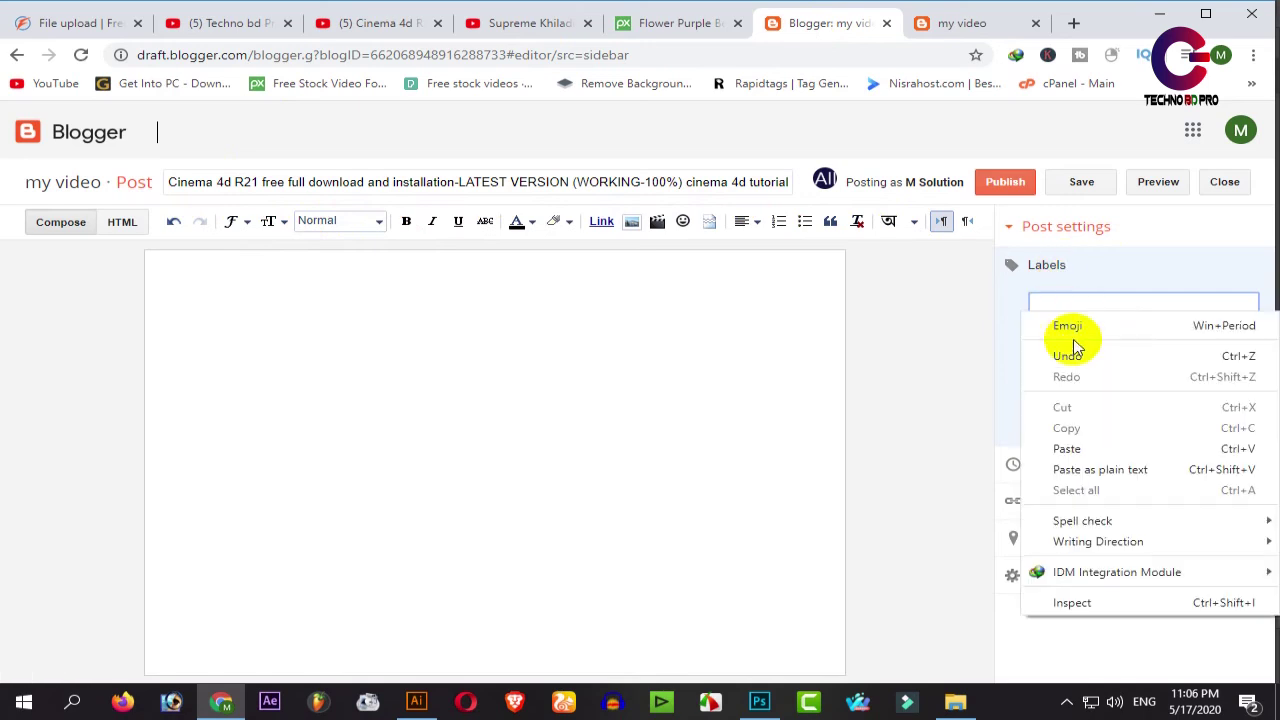
pyautogui.click(1076, 449)
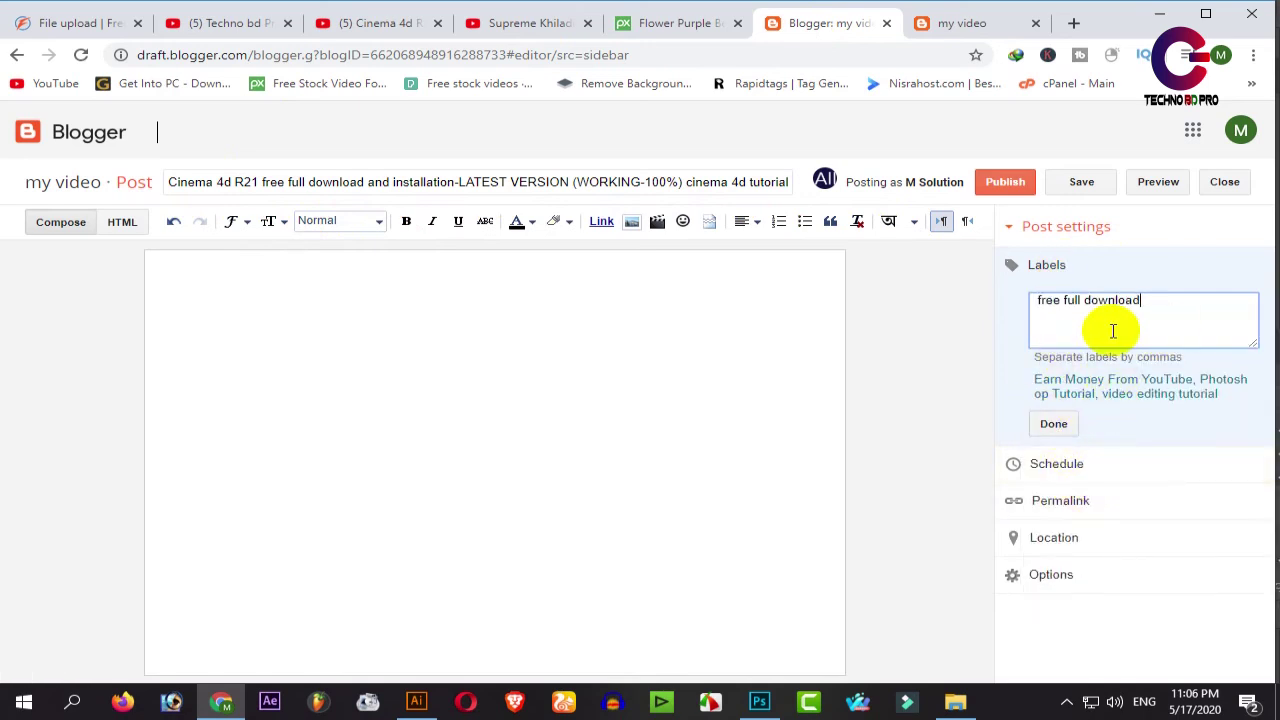
pyautogui.click(1052, 425)
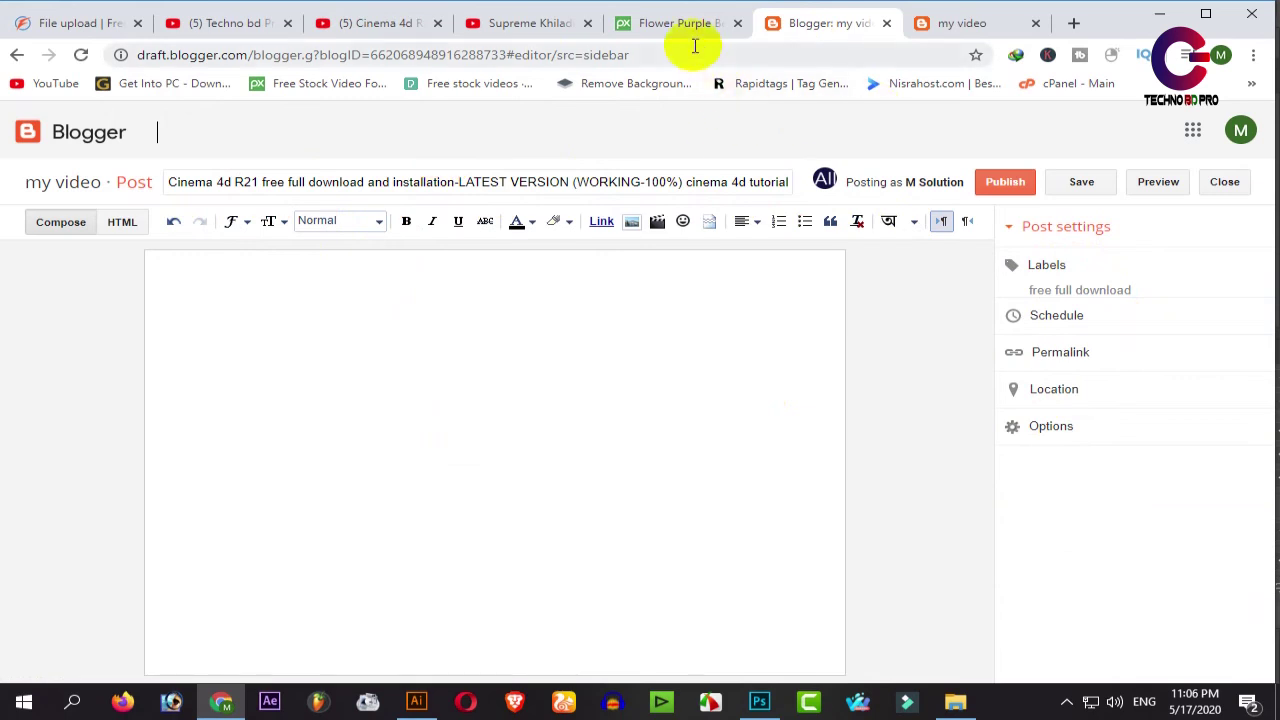
# - Copy the full iframe embed code of the Cinema 4d R21 video from YouTube's sharing options
pyautogui.click(371, 23)
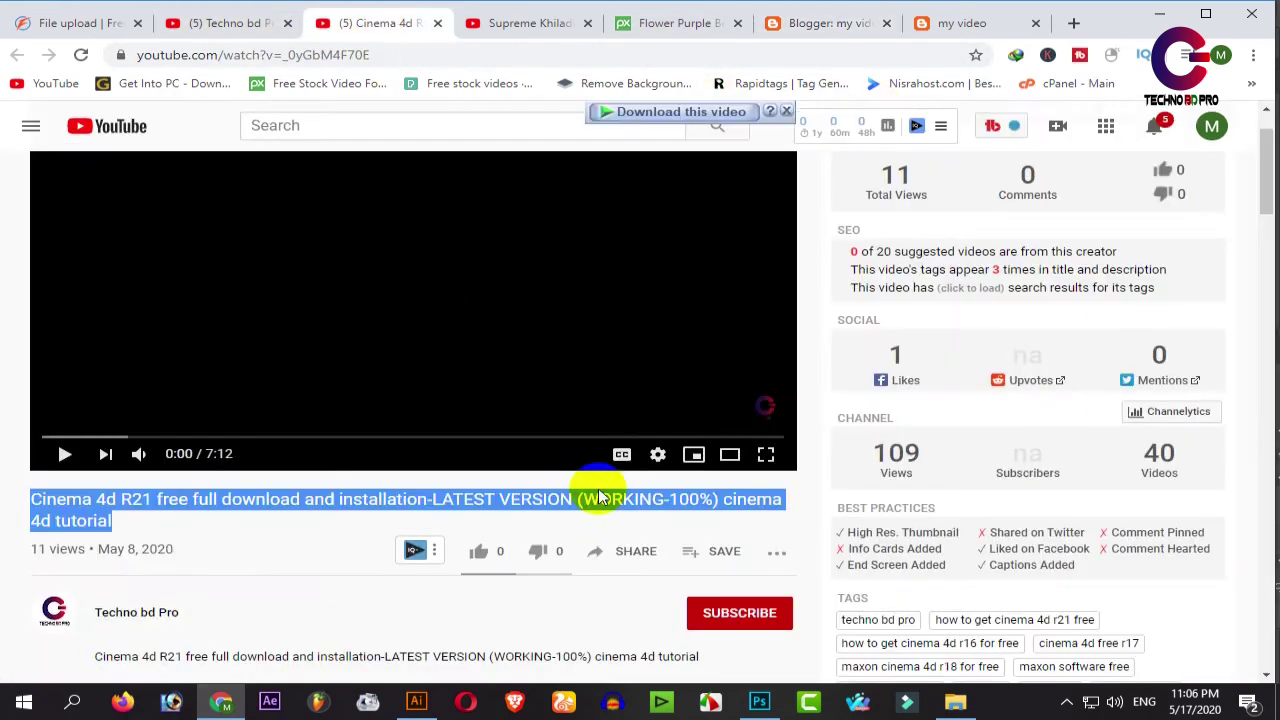
pyautogui.click(637, 551)
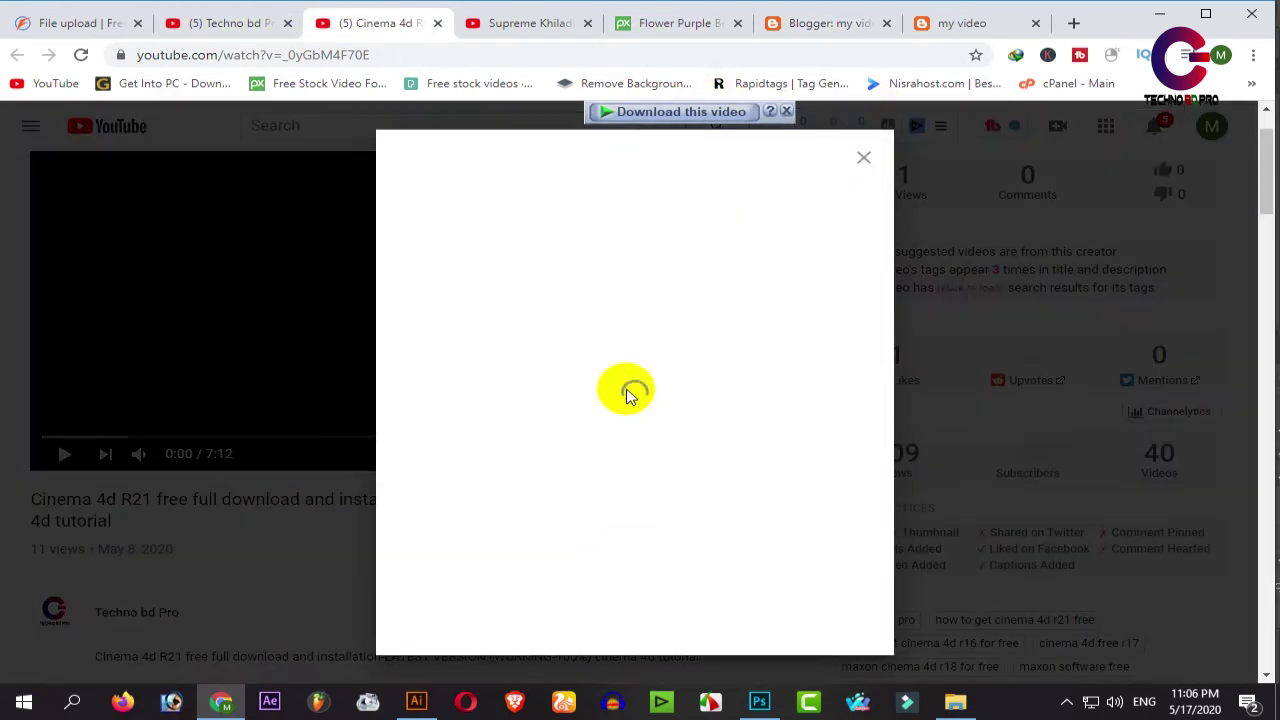
pyautogui.click(447, 330)
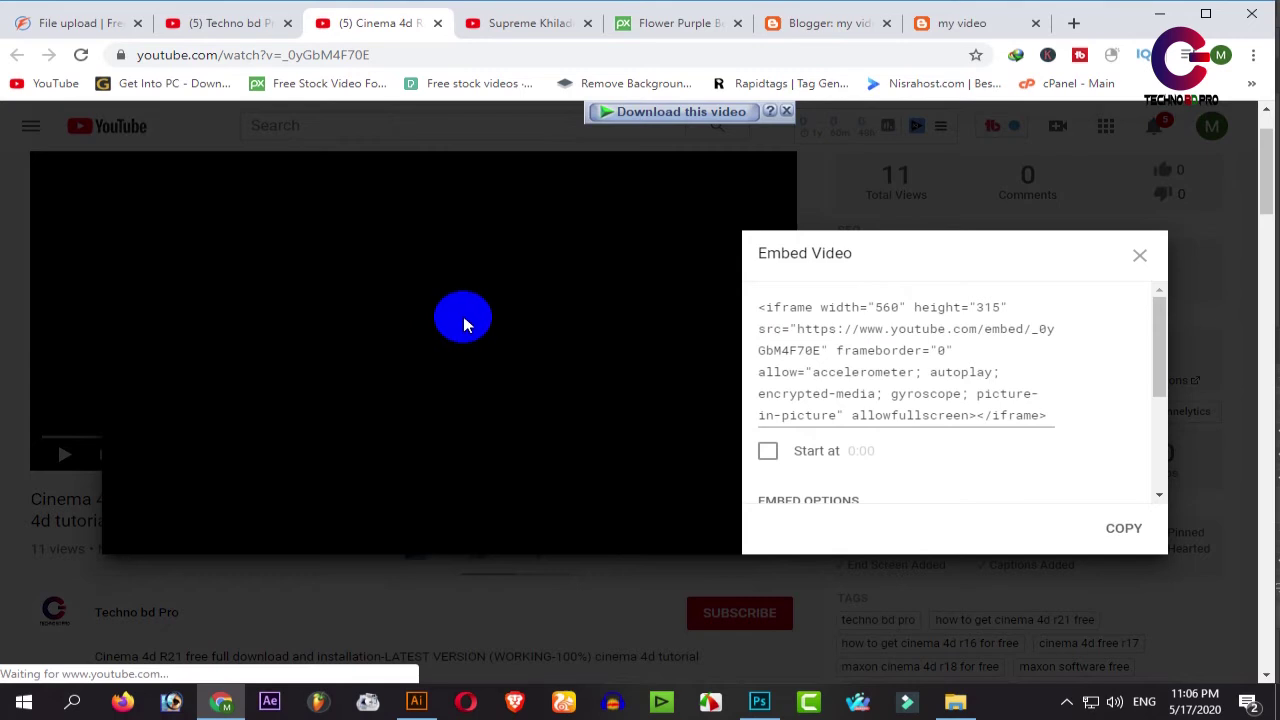
pyautogui.click(857, 351)
pyautogui.rightClick(905, 350)
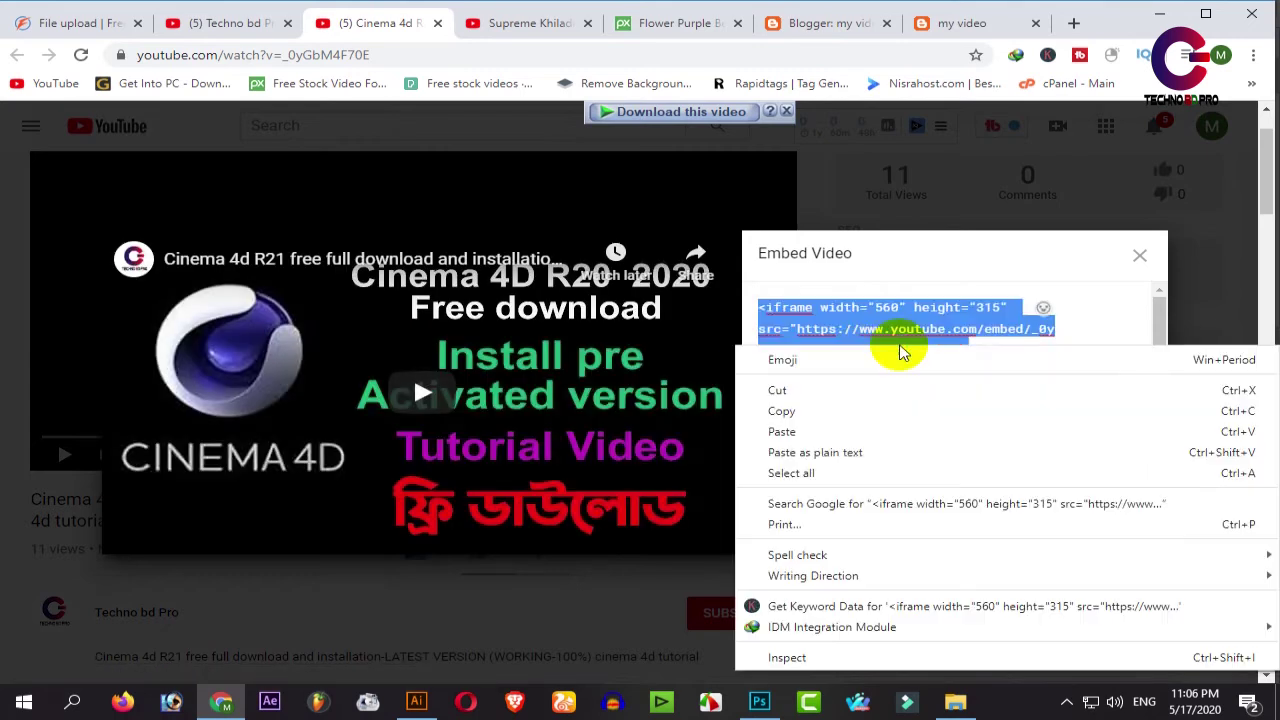
pyautogui.click(803, 410)
# - Paste the video's embed code below the existing markup in the Blogger post's HTML and return to the Compose view
pyautogui.click(828, 22)
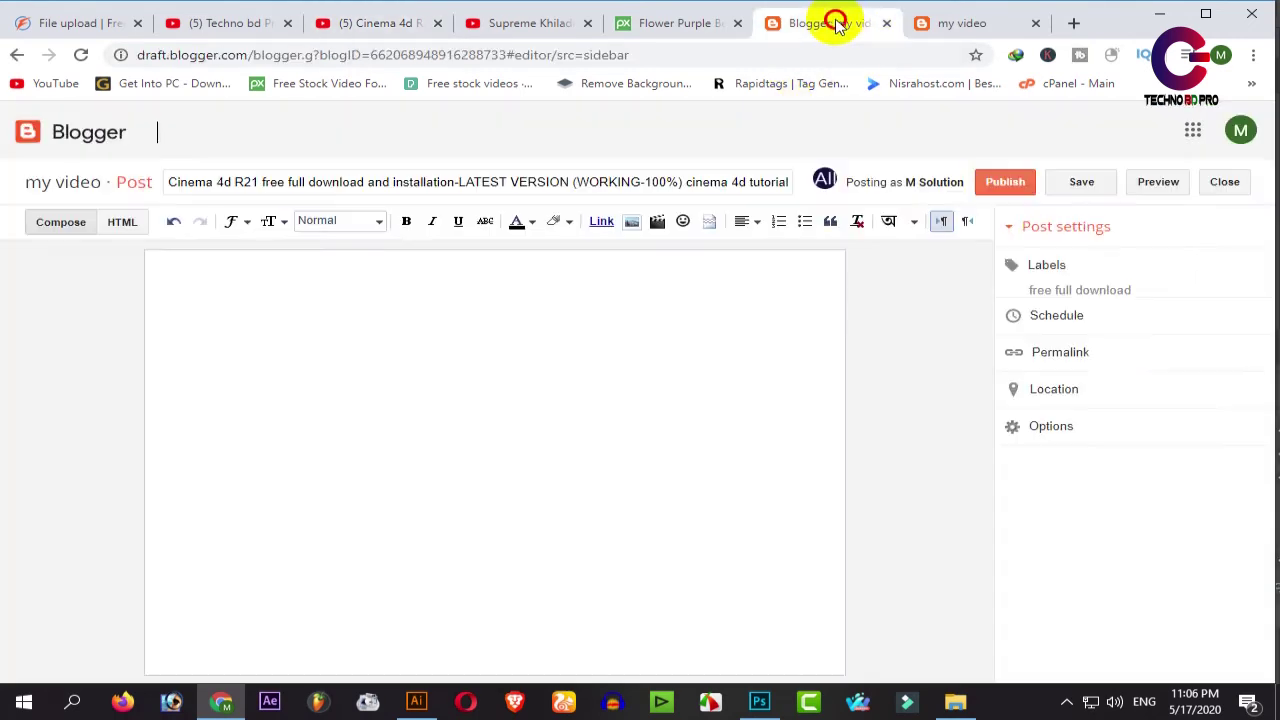
pyautogui.click(120, 224)
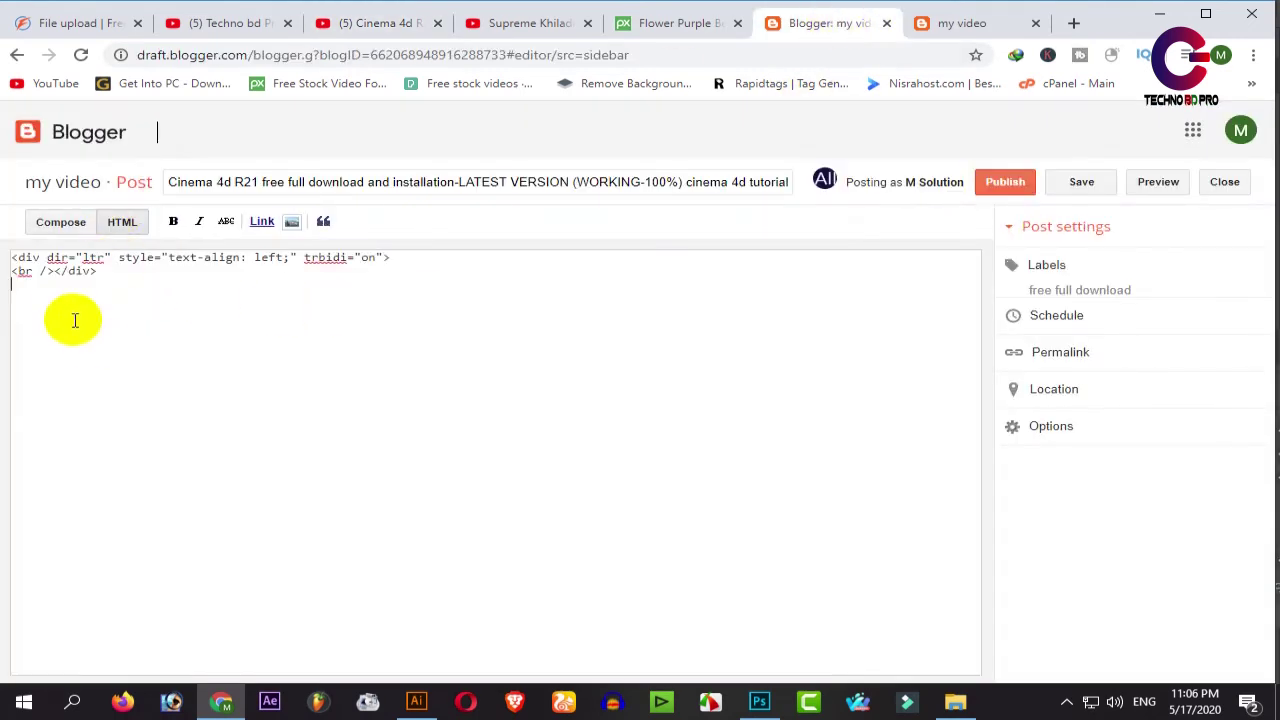
pyautogui.rightClick(15, 307)
pyautogui.click(80, 433)
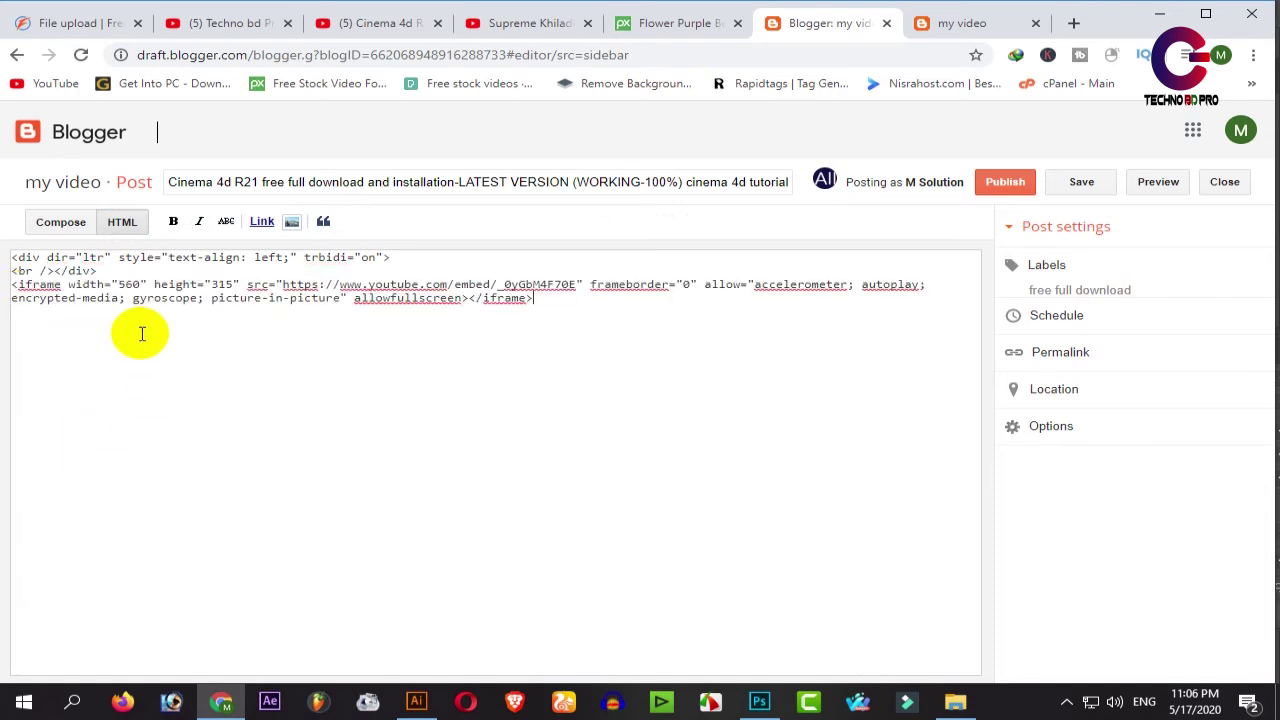
pyautogui.click(57, 226)
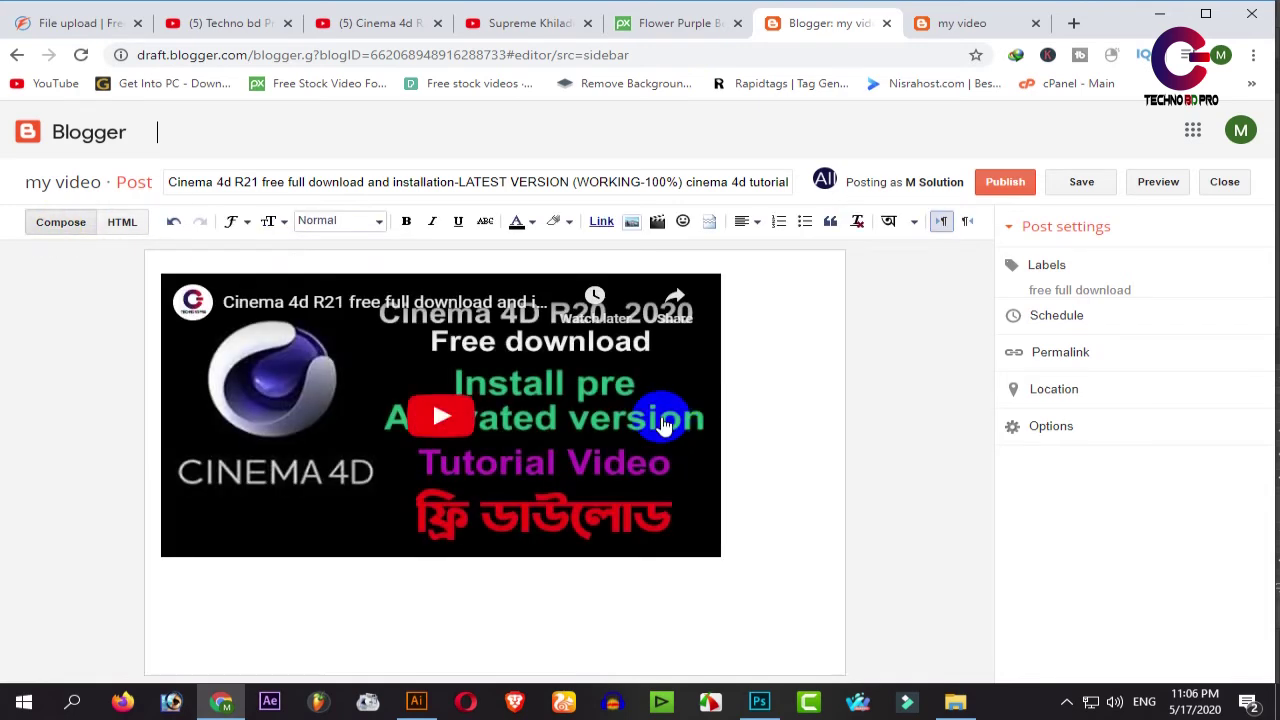
# - Copy the "free full download" label text and publish the Cinema 4d R21 post
pyautogui.click(1043, 254)
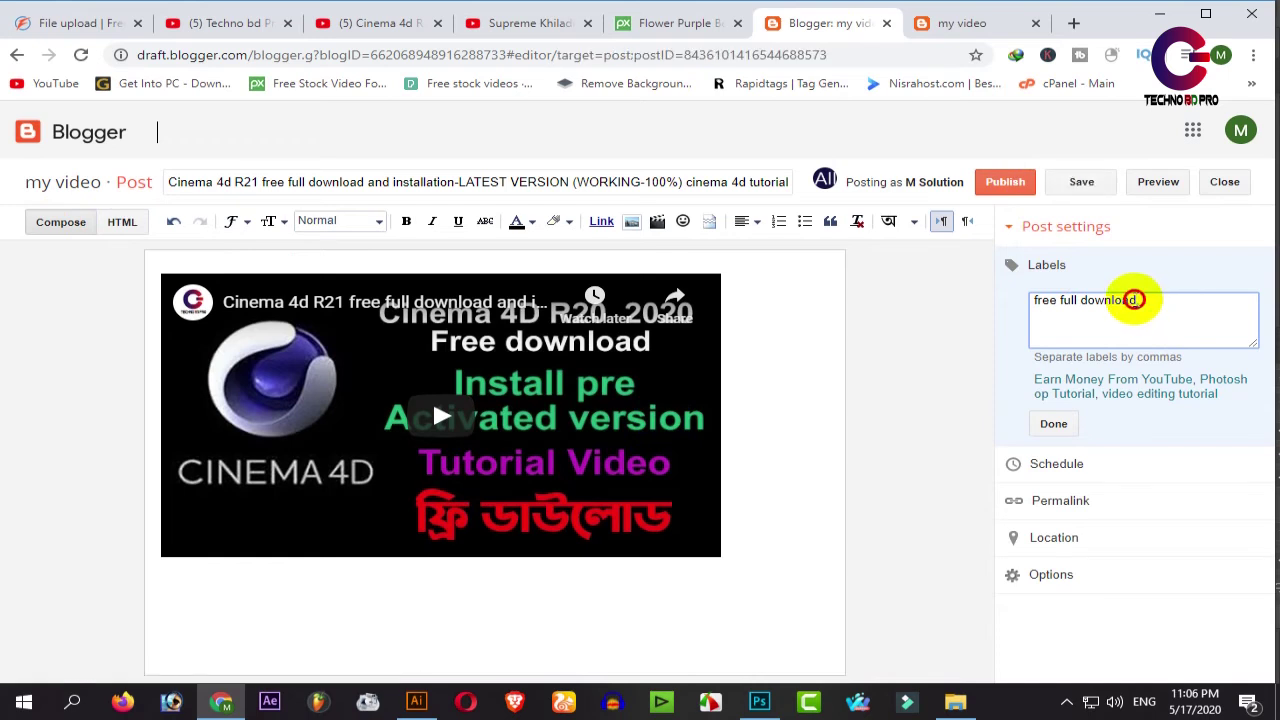
pyautogui.moveTo(1134, 300); pyautogui.dragTo(1018, 310)
pyautogui.rightClick(1053, 300)
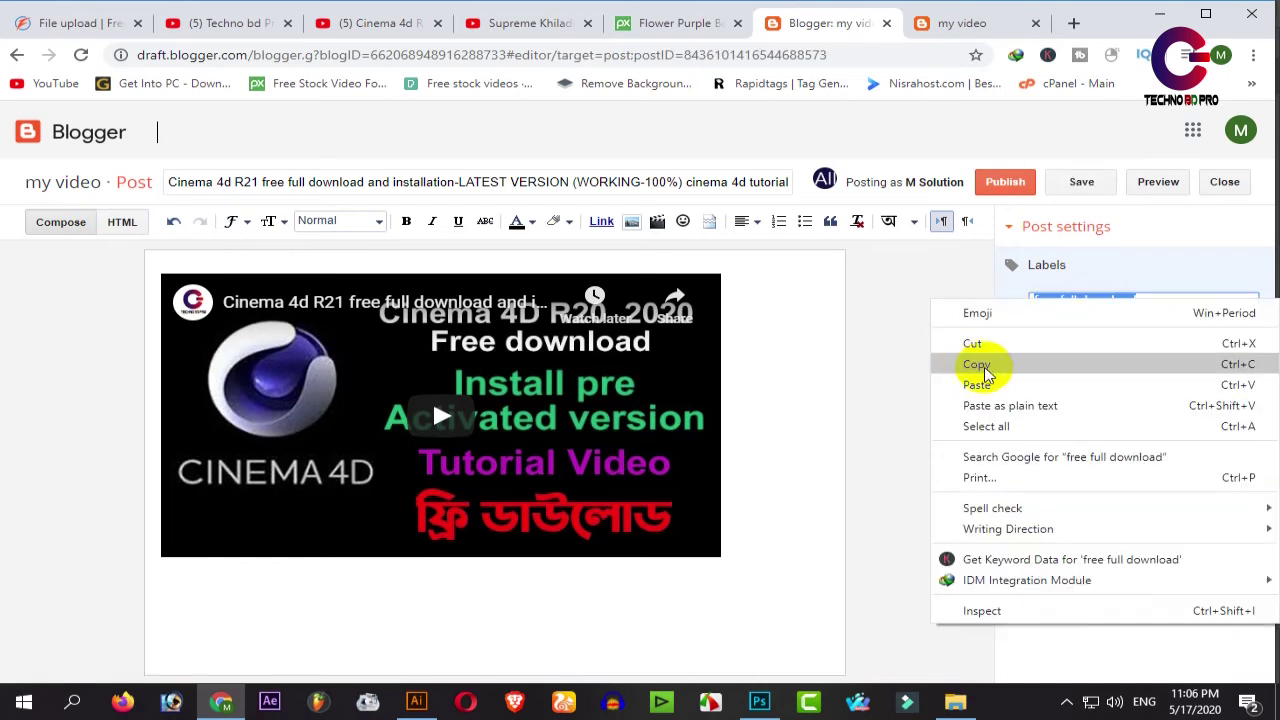
pyautogui.click(975, 364)
pyautogui.click(918, 325)
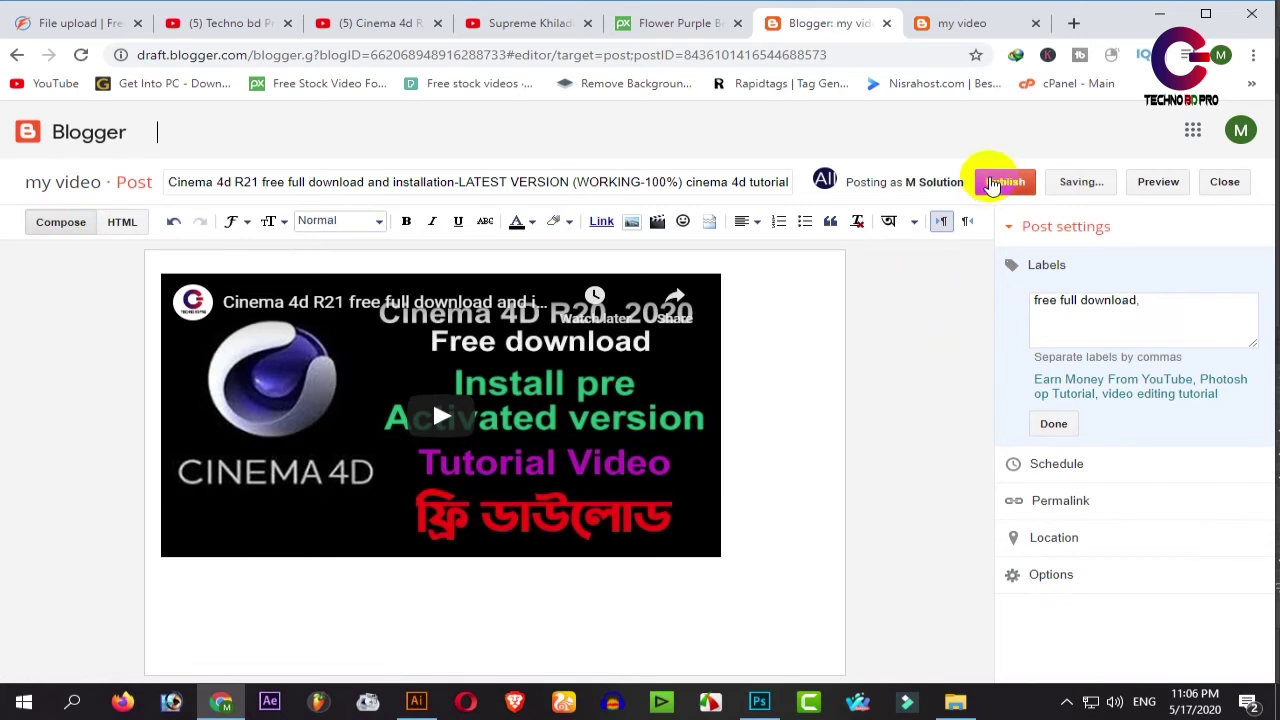
pyautogui.click(992, 185)
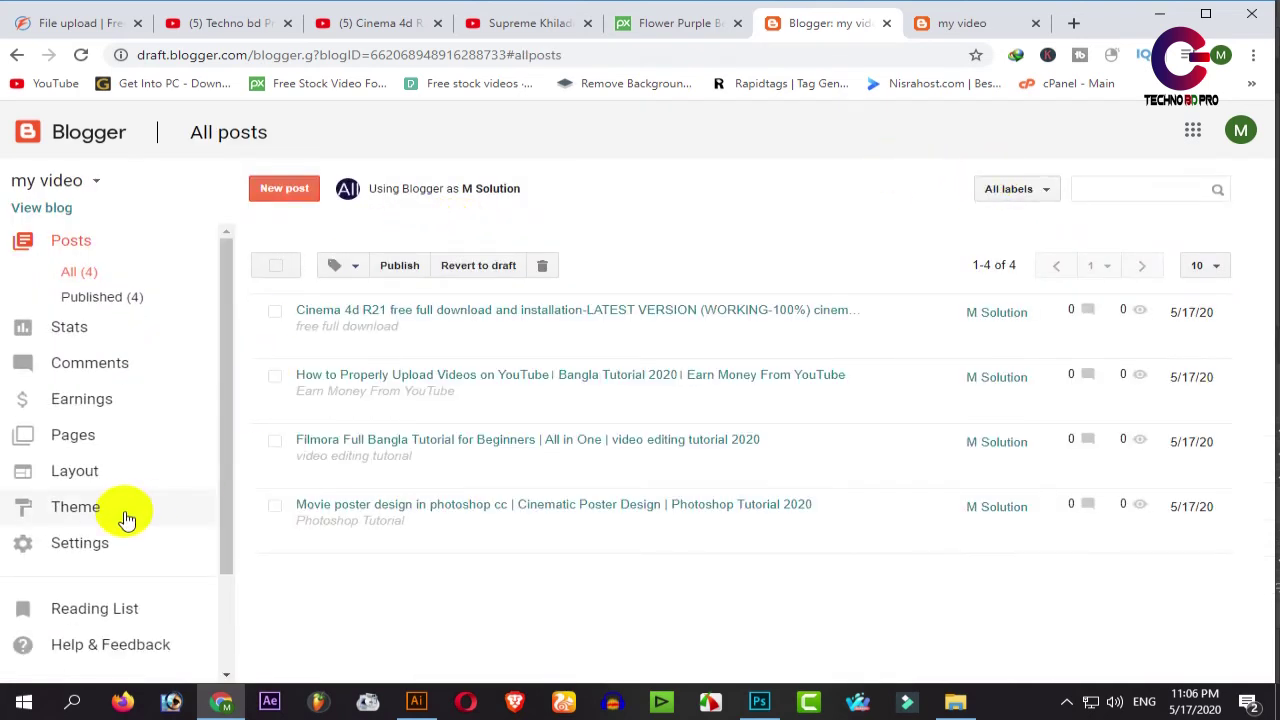
# - In the blog layout, retitle the Tamil Movies gadget "free full download", set its content to "[free full download][pvid]" and save it
pyautogui.click(80, 470)
pyautogui.scroll(-3, 520, 490)
pyautogui.scroll(-6, 489, 500)
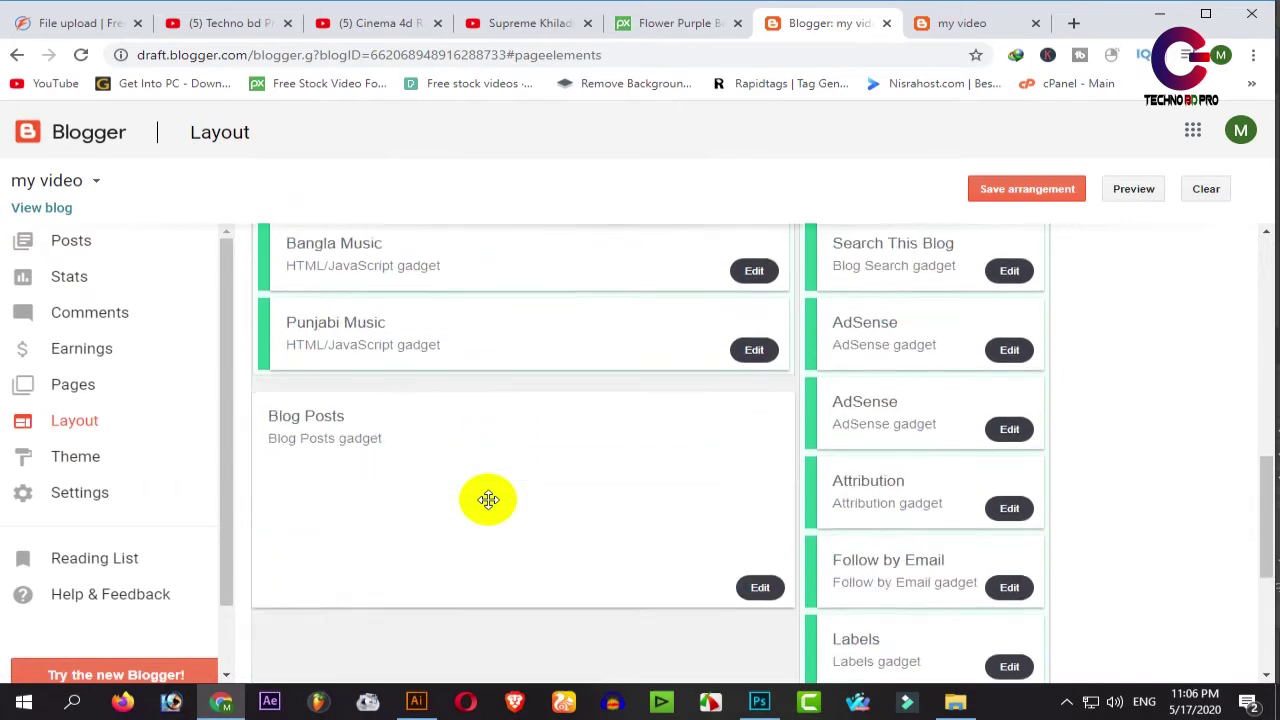
pyautogui.scroll(4, 409, 457)
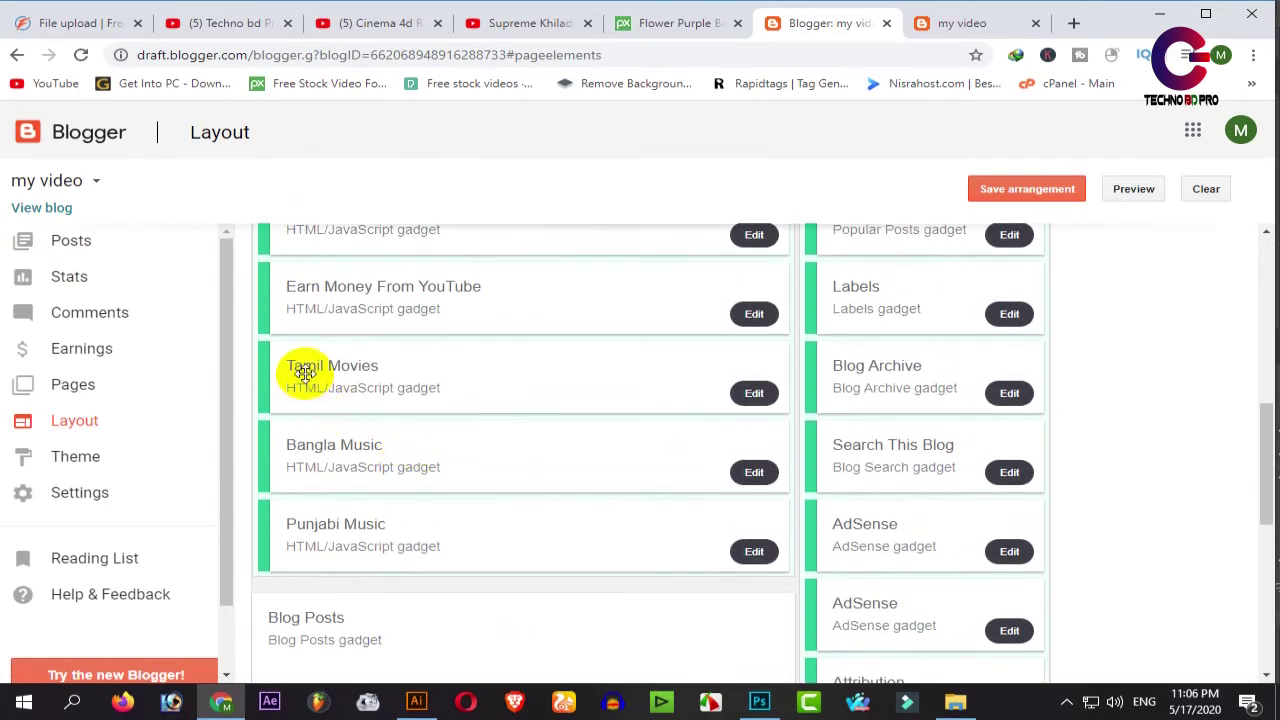
pyautogui.click(754, 393)
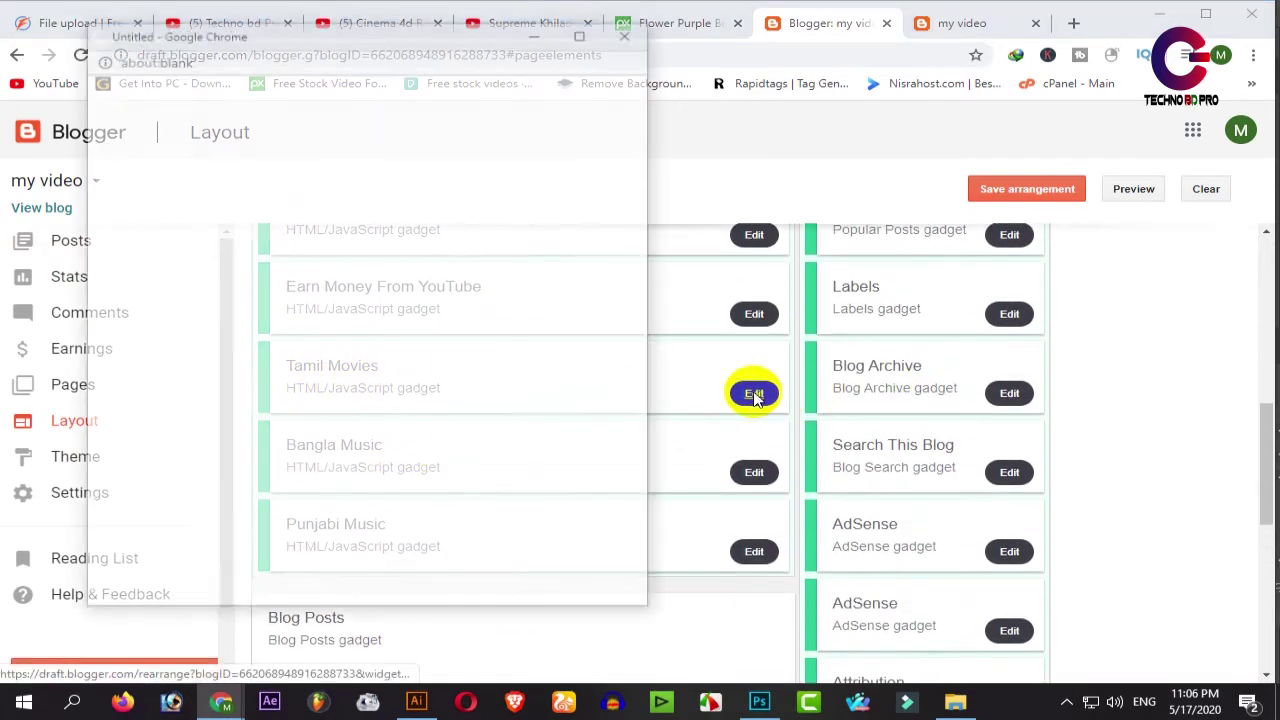
pyautogui.moveTo(238, 237); pyautogui.dragTo(129, 251)
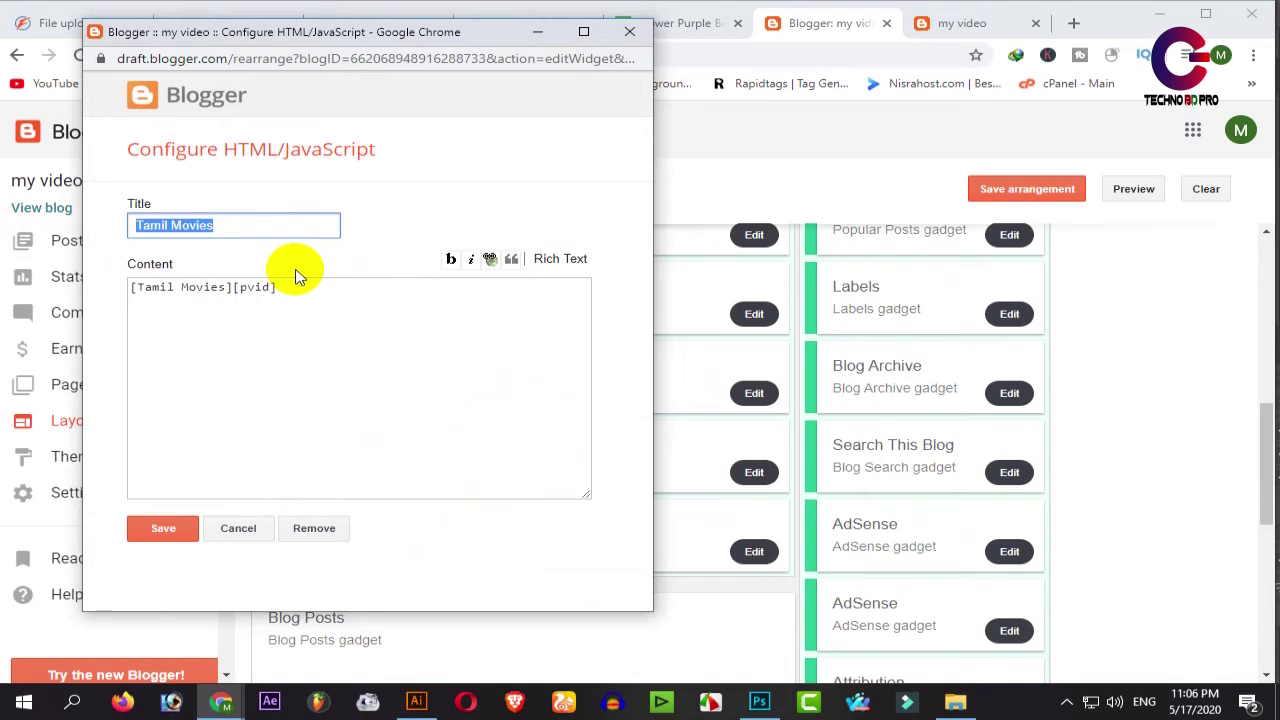
pyautogui.hotkey('ctrl', 'v')
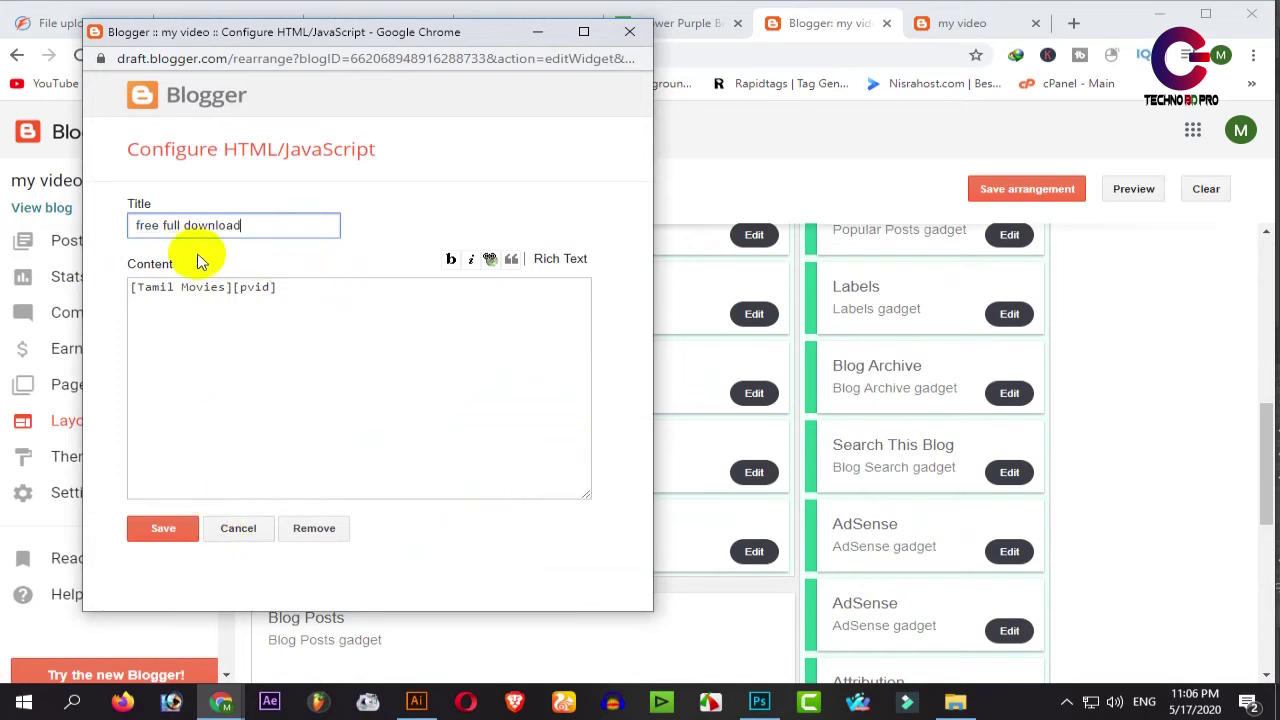
pyautogui.moveTo(228, 288); pyautogui.dragTo(120, 289)
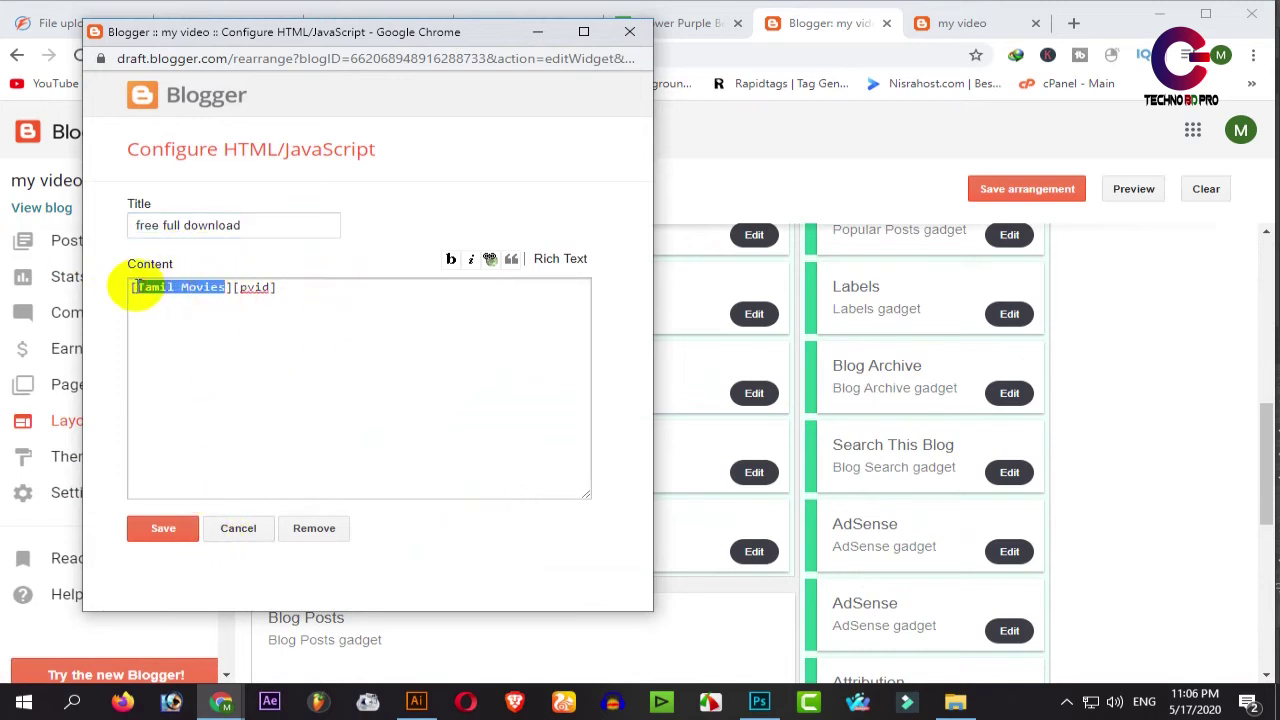
pyautogui.hotkey('ctrl', 'v')
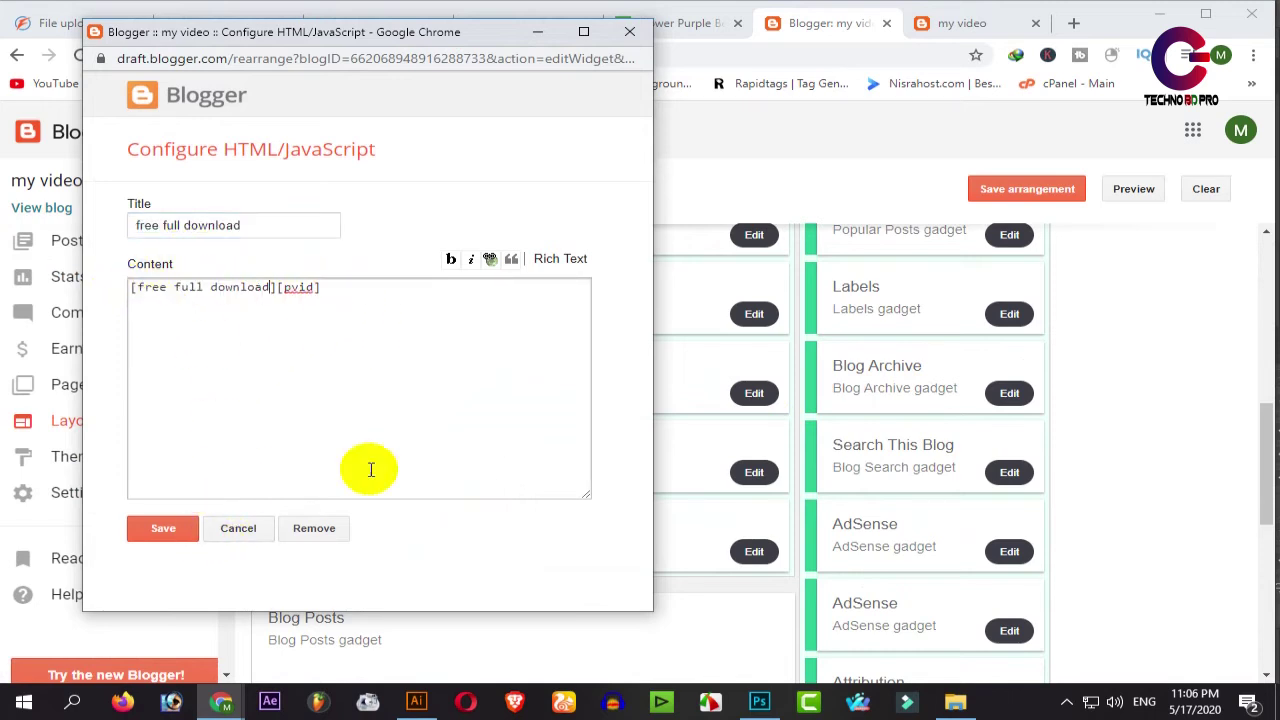
pyautogui.click(158, 530)
# - Reload the blog's home page and check the free full download section and the remaining Bangla Music and Punjabi Music sections
pyautogui.click(760, 151)
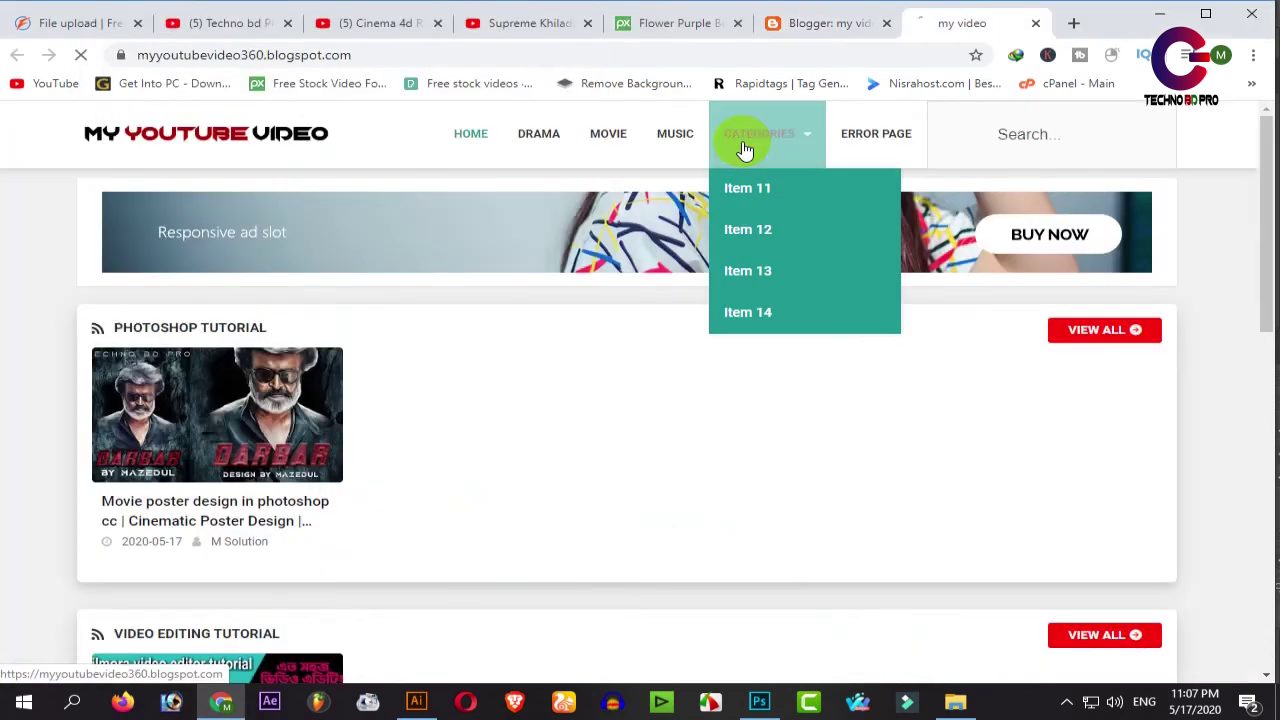
pyautogui.scroll(-3, 383, 375)
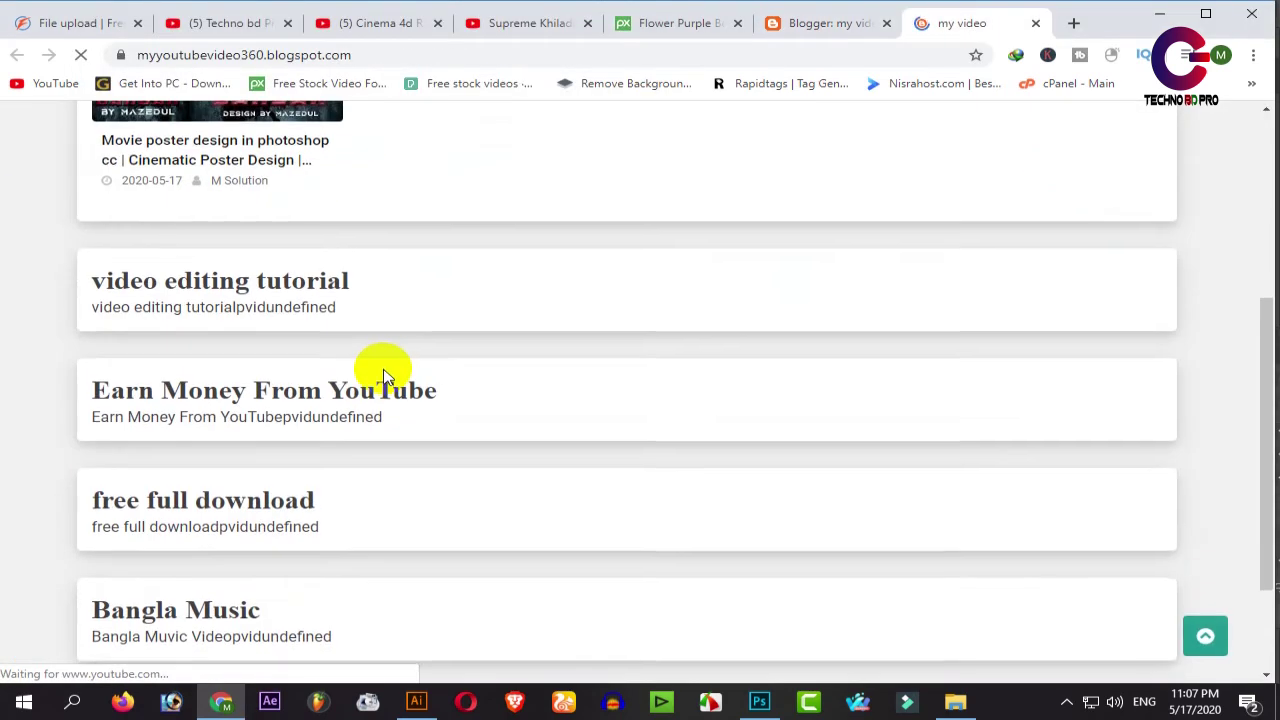
pyautogui.scroll(-5, 330, 525)
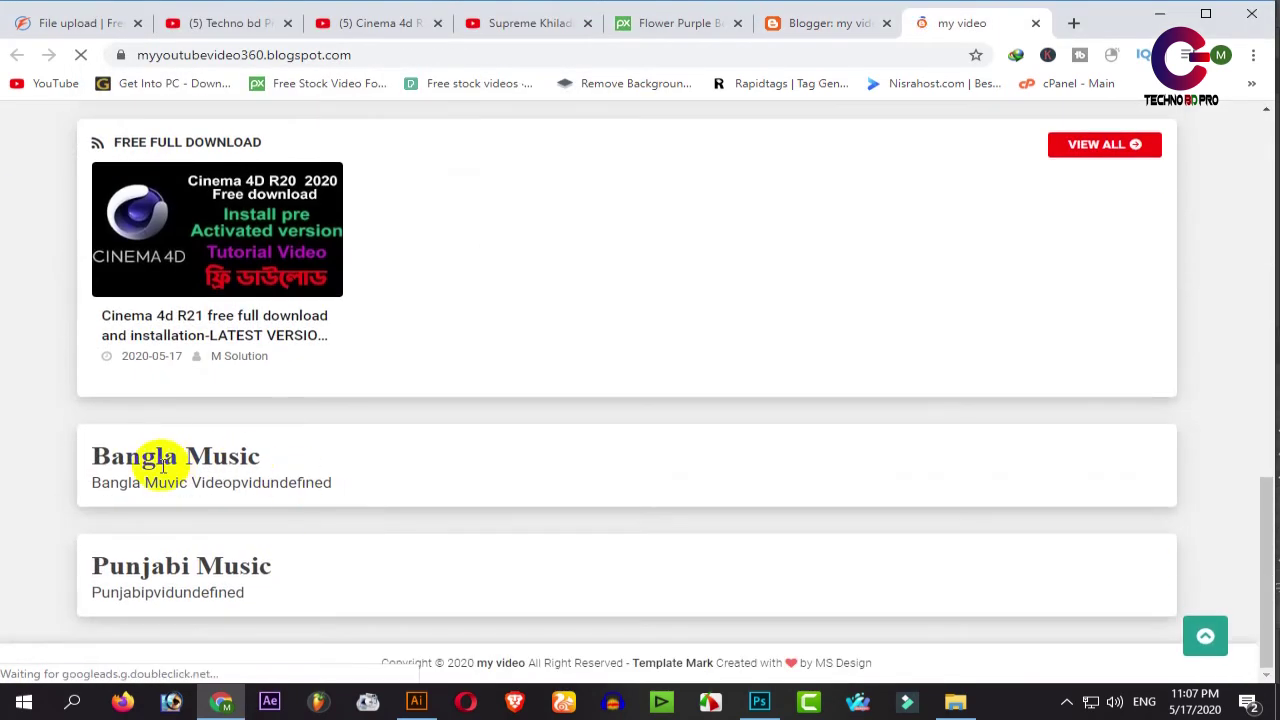
pyautogui.moveTo(107, 462); pyautogui.dragTo(229, 451)
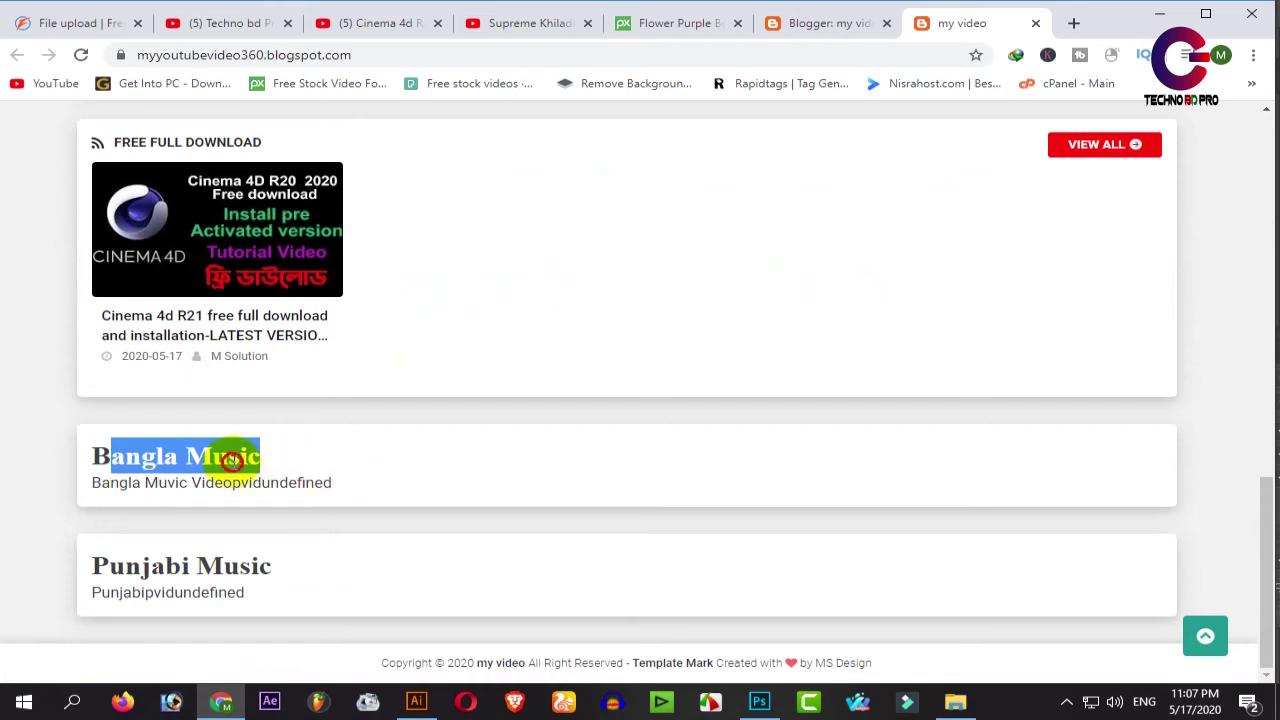
pyautogui.click(312, 437)
# - Return to the my video blog's posts in Blogger and start another new post
pyautogui.click(823, 24)
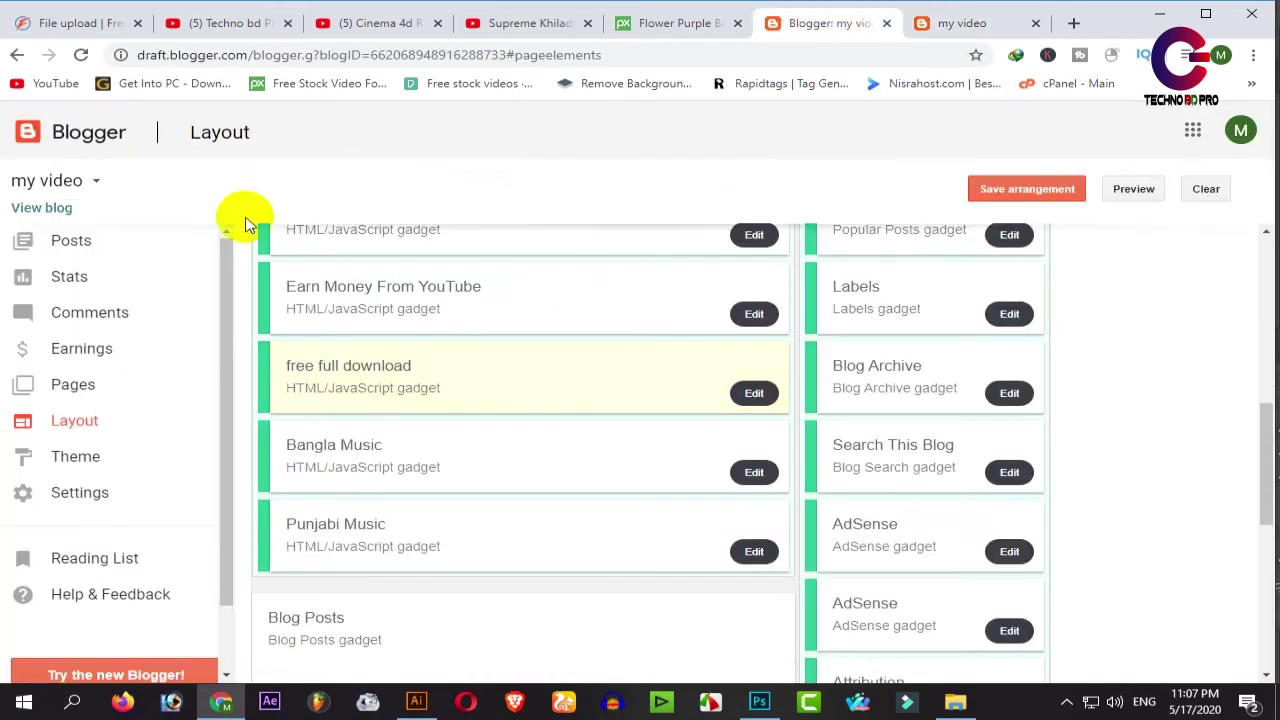
pyautogui.click(80, 240)
pyautogui.click(285, 189)
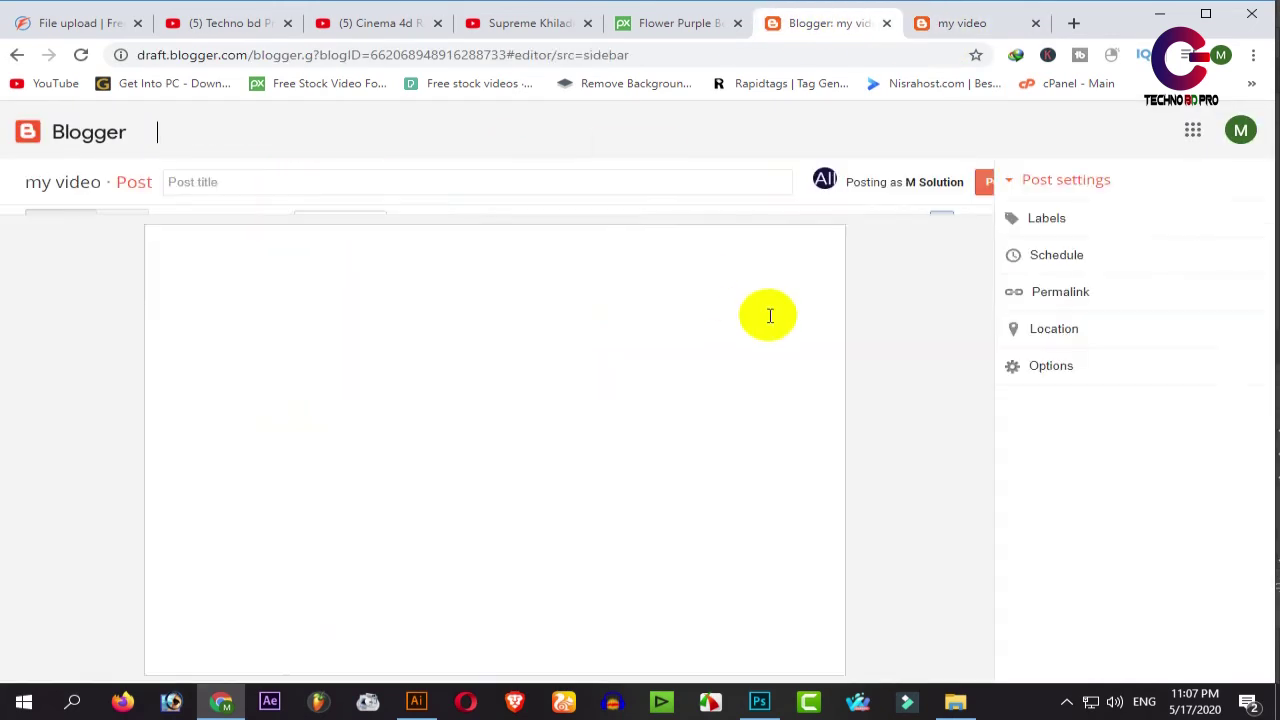
# - Close the Cinema 4d R21 video's tab and open the channel's "Copy paste jobs online" link shortener video in a new tab
pyautogui.click(413, 22)
pyautogui.click(436, 23)
pyautogui.click(249, 23)
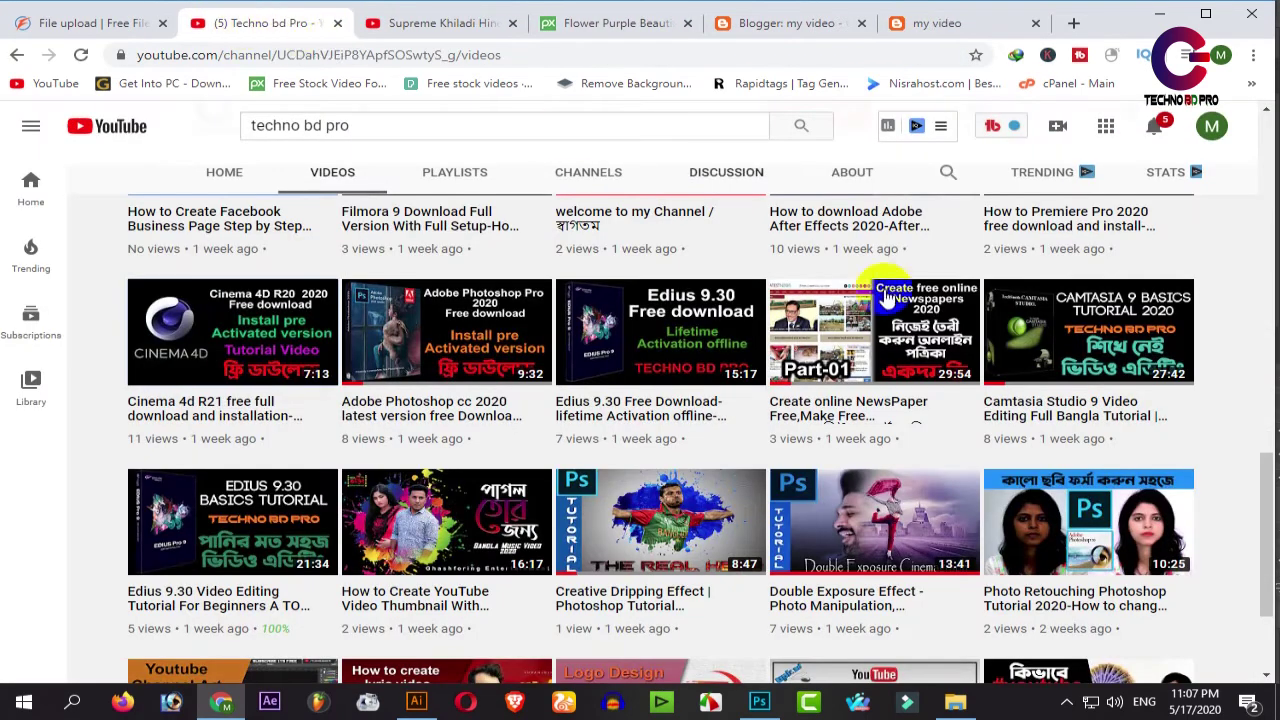
pyautogui.scroll(-2, 1170, 475)
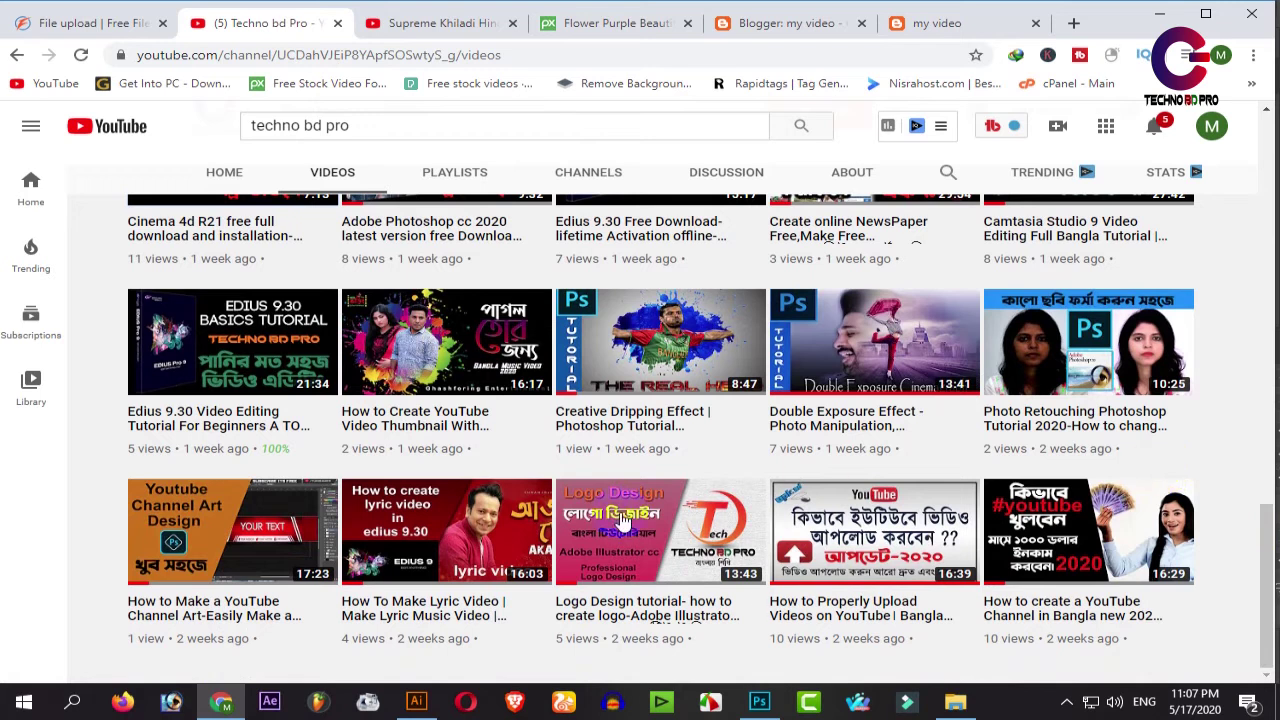
pyautogui.scroll(5, 603, 510)
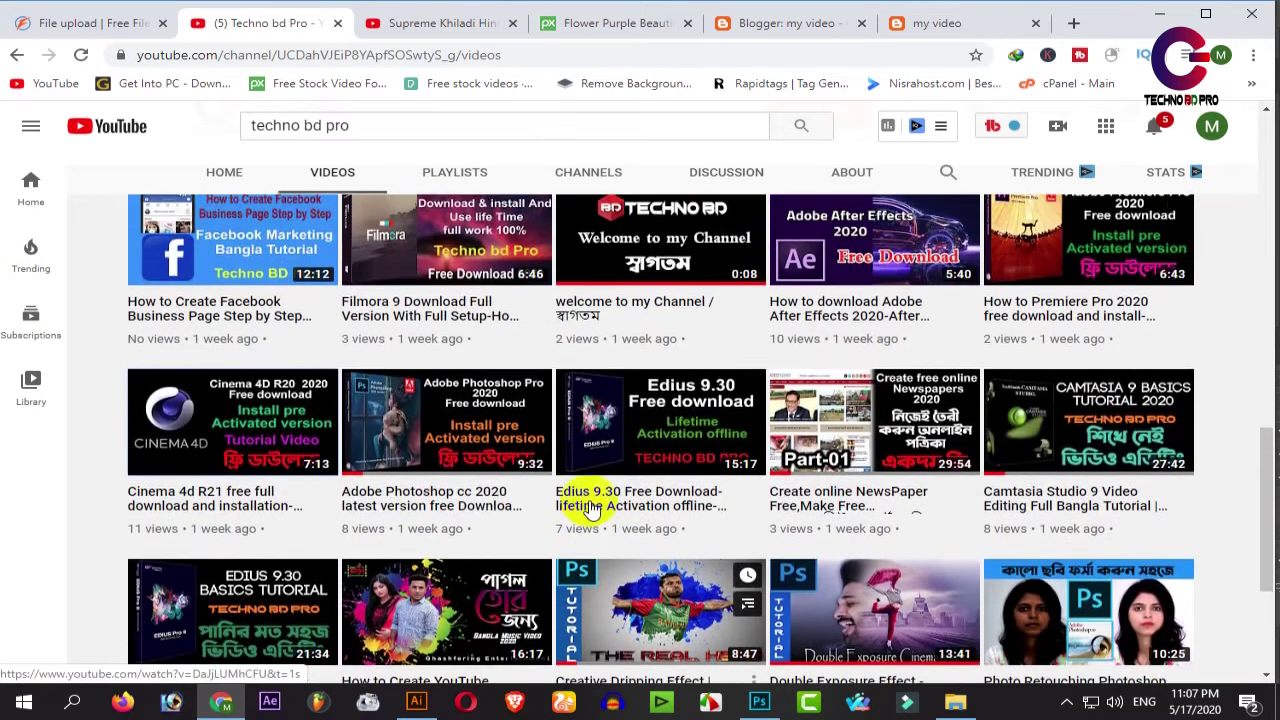
pyautogui.scroll(1, 590, 508)
pyautogui.click(590, 508)
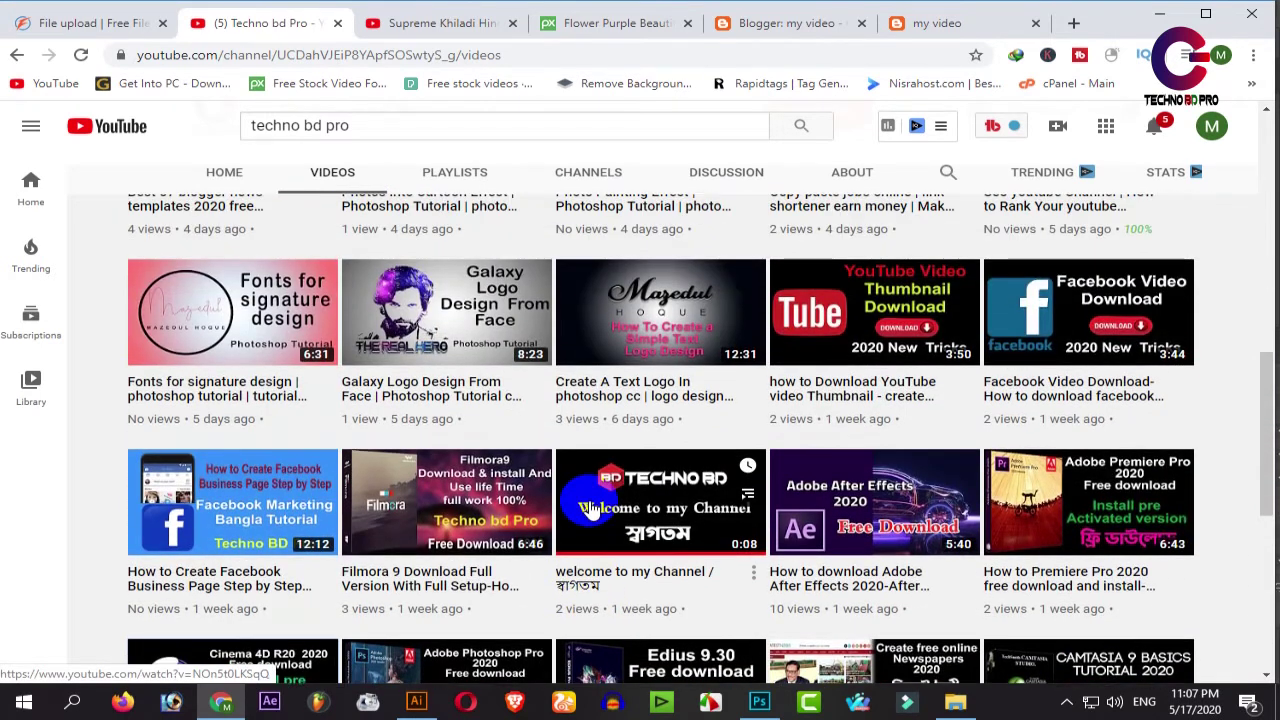
pyautogui.scroll(2, 590, 508)
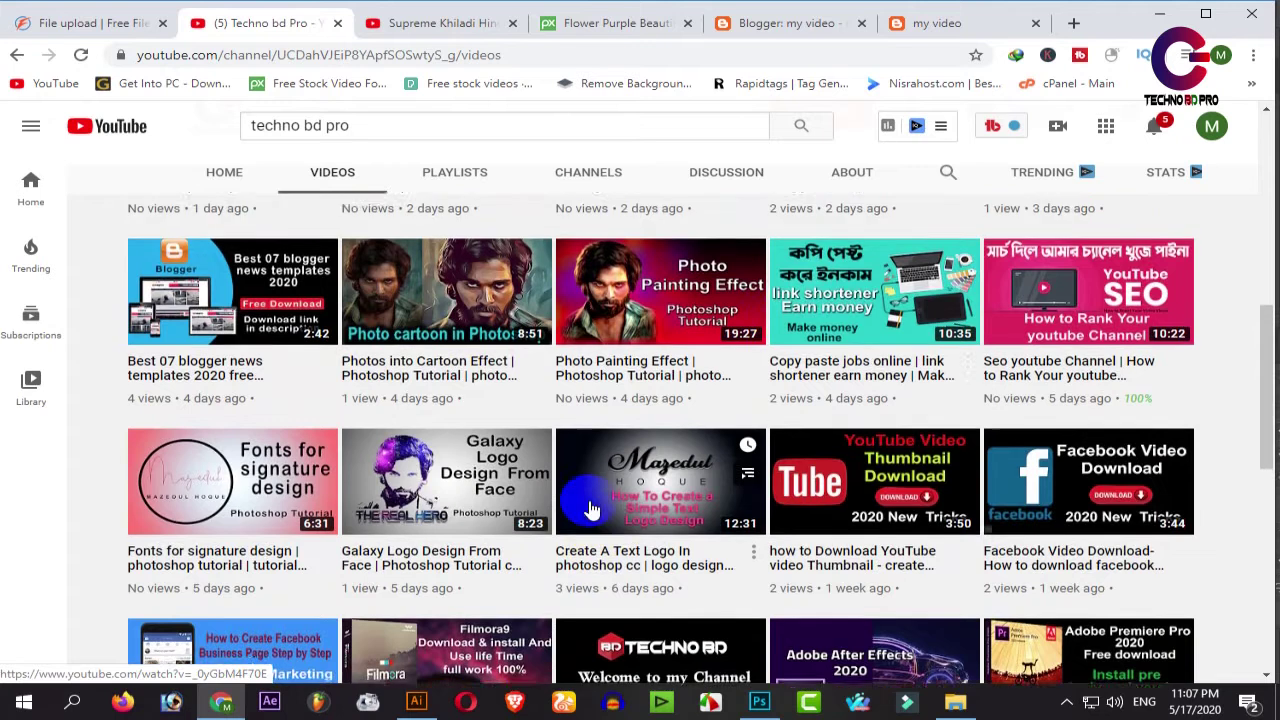
pyautogui.rightClick(830, 290)
pyautogui.click(870, 308)
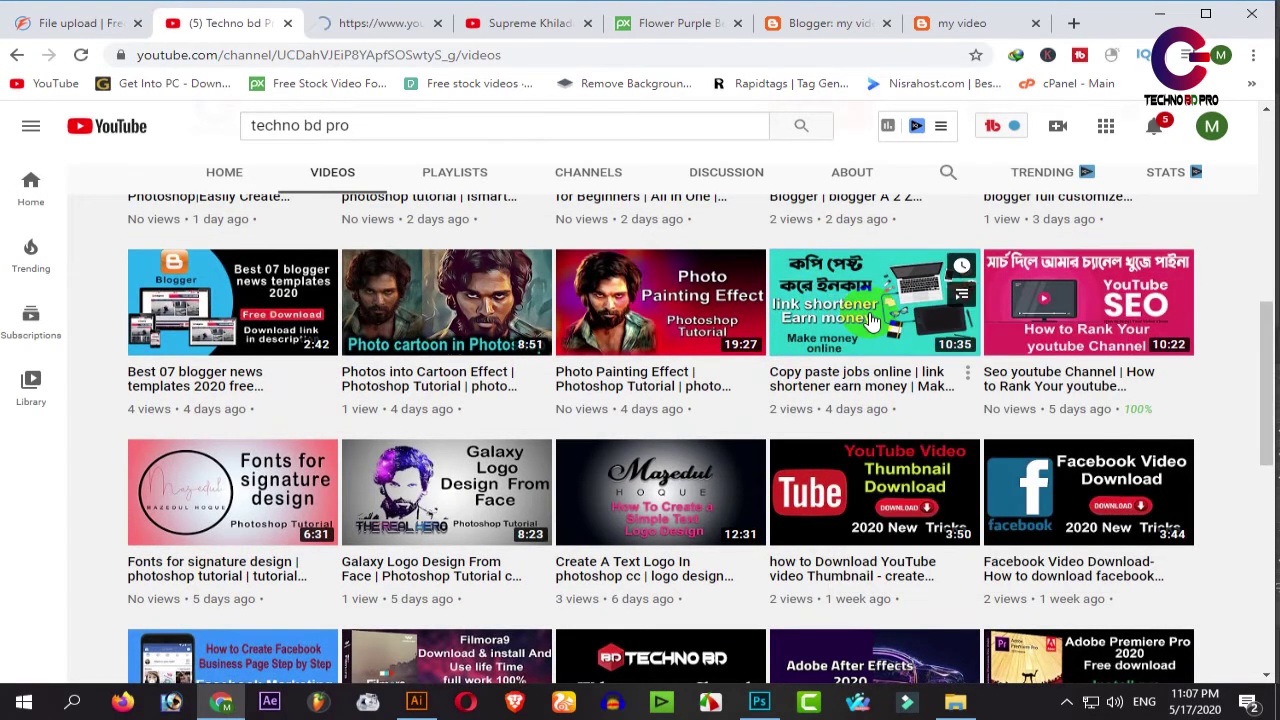
pyautogui.rightClick(180, 368)
pyautogui.click(234, 382)
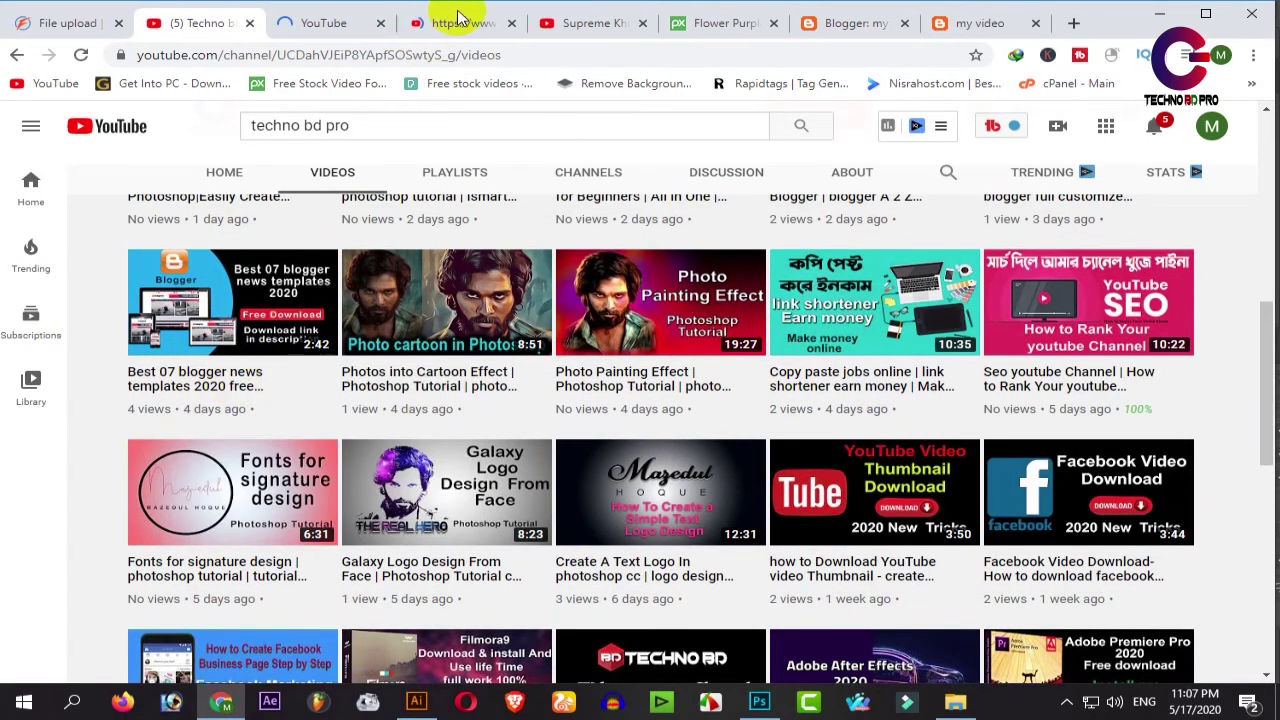
pyautogui.click(498, 35)
pyautogui.click(511, 23)
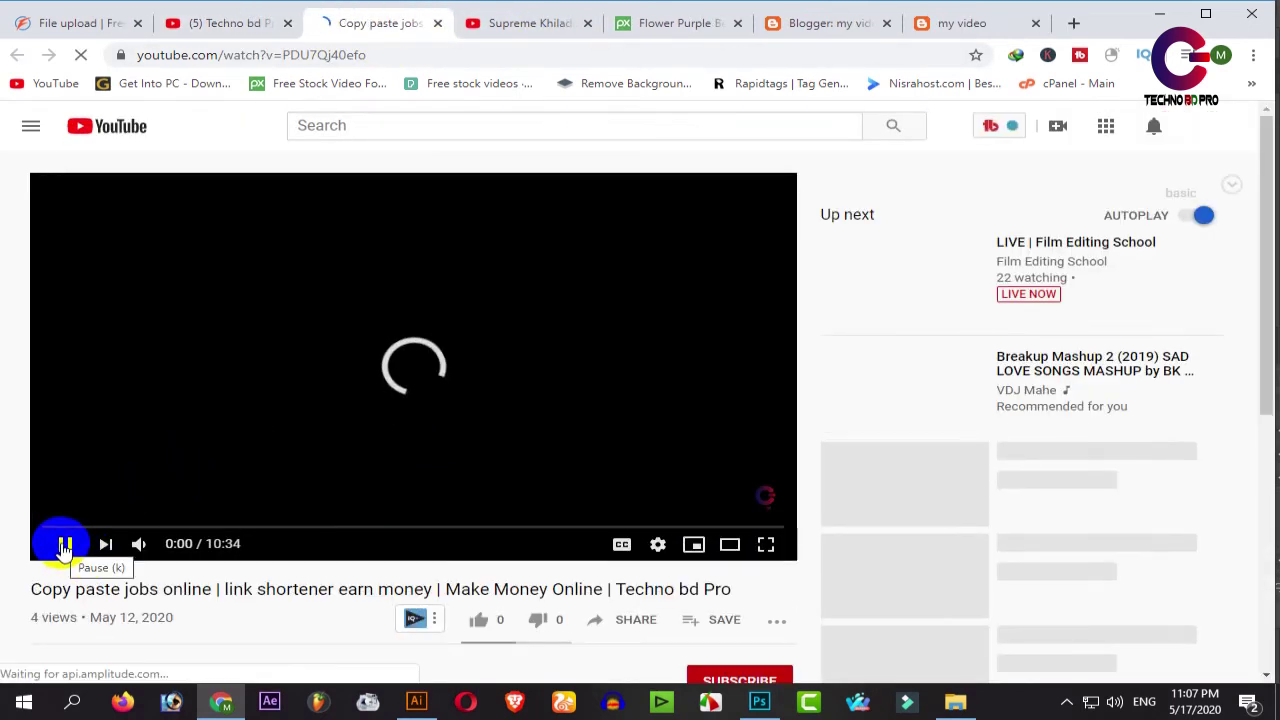
# - Pause the "Copy paste jobs online" video and copy its full title from the video page
pyautogui.click(64, 546)
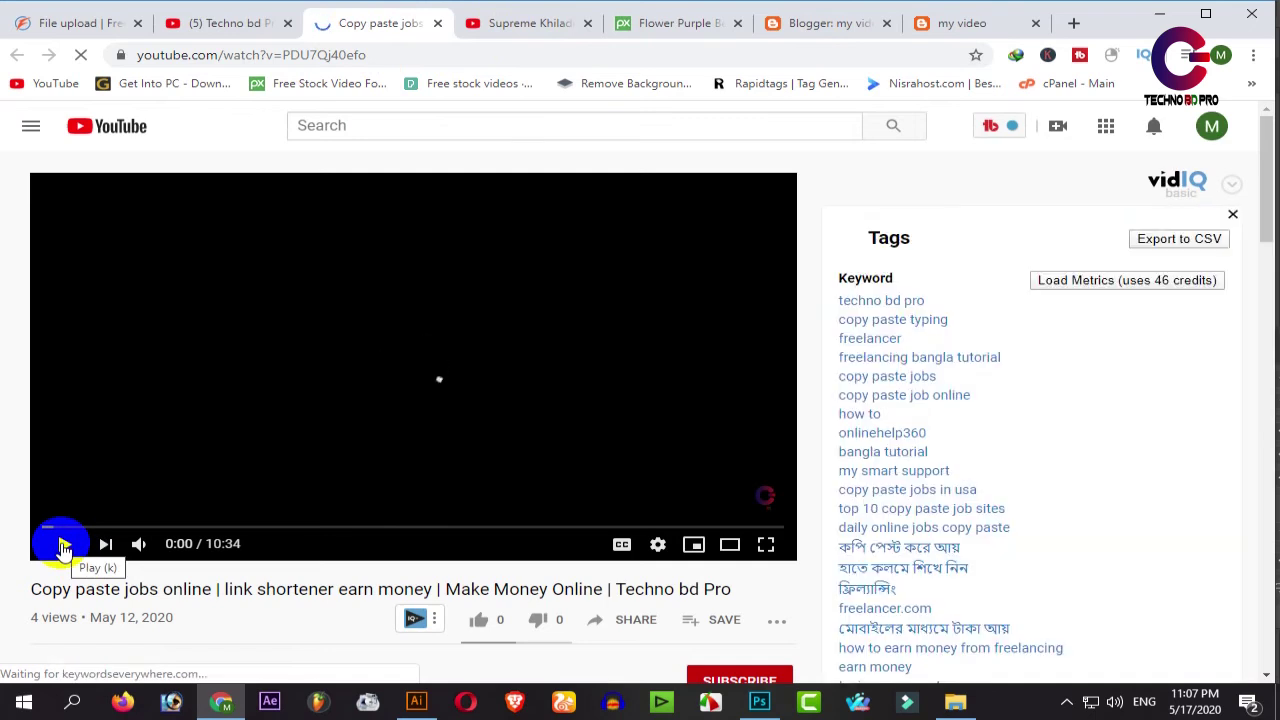
pyautogui.scroll(-2, 357, 518)
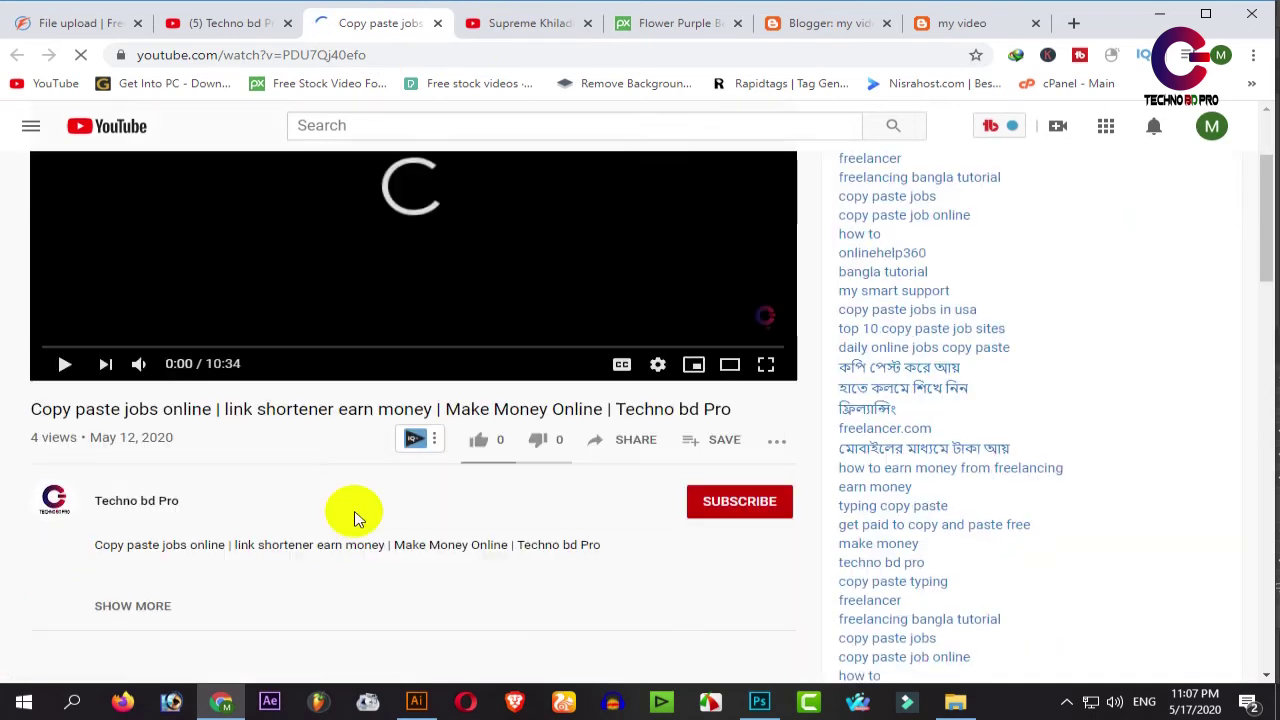
pyautogui.moveTo(31, 409); pyautogui.dragTo(729, 409)
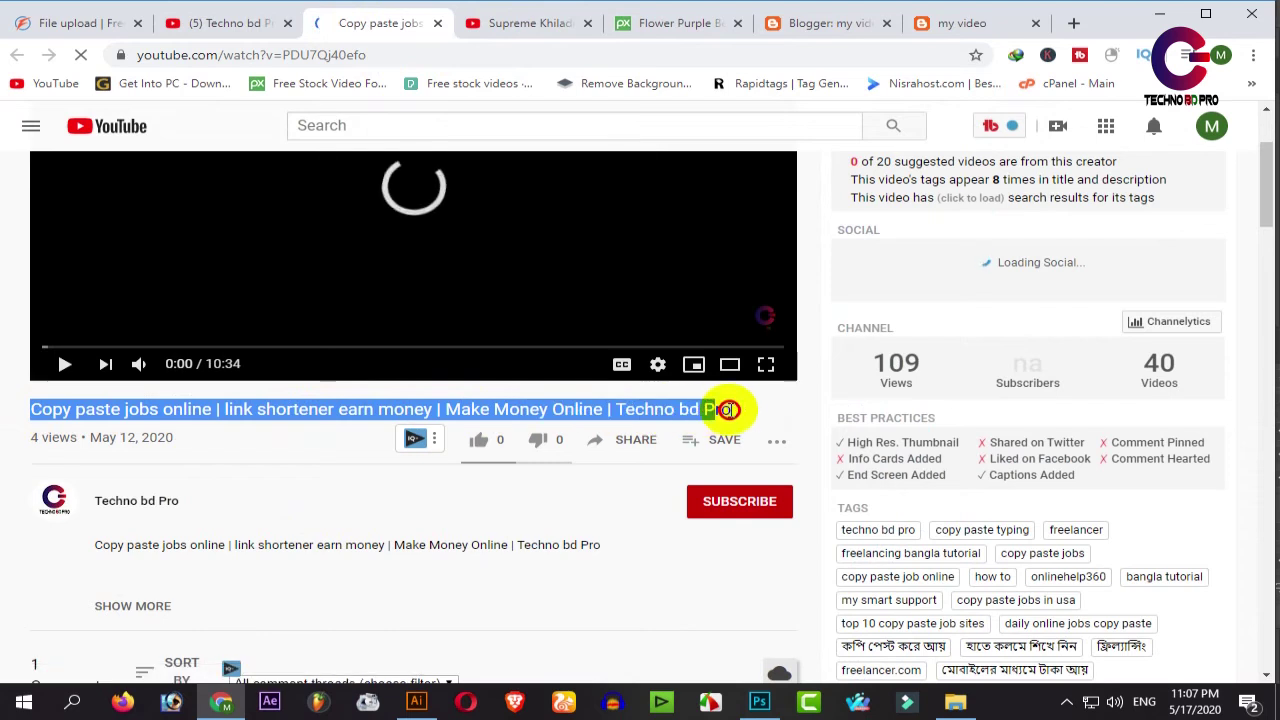
pyautogui.rightClick(633, 411)
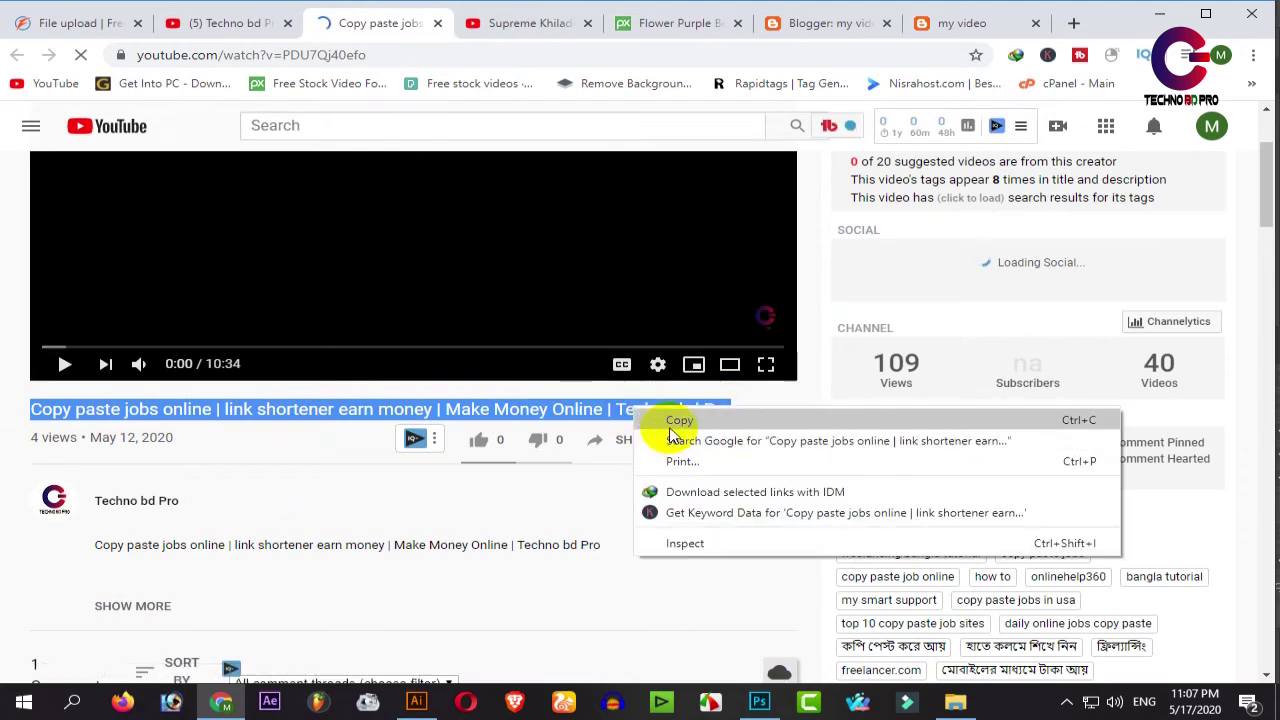
pyautogui.click(676, 420)
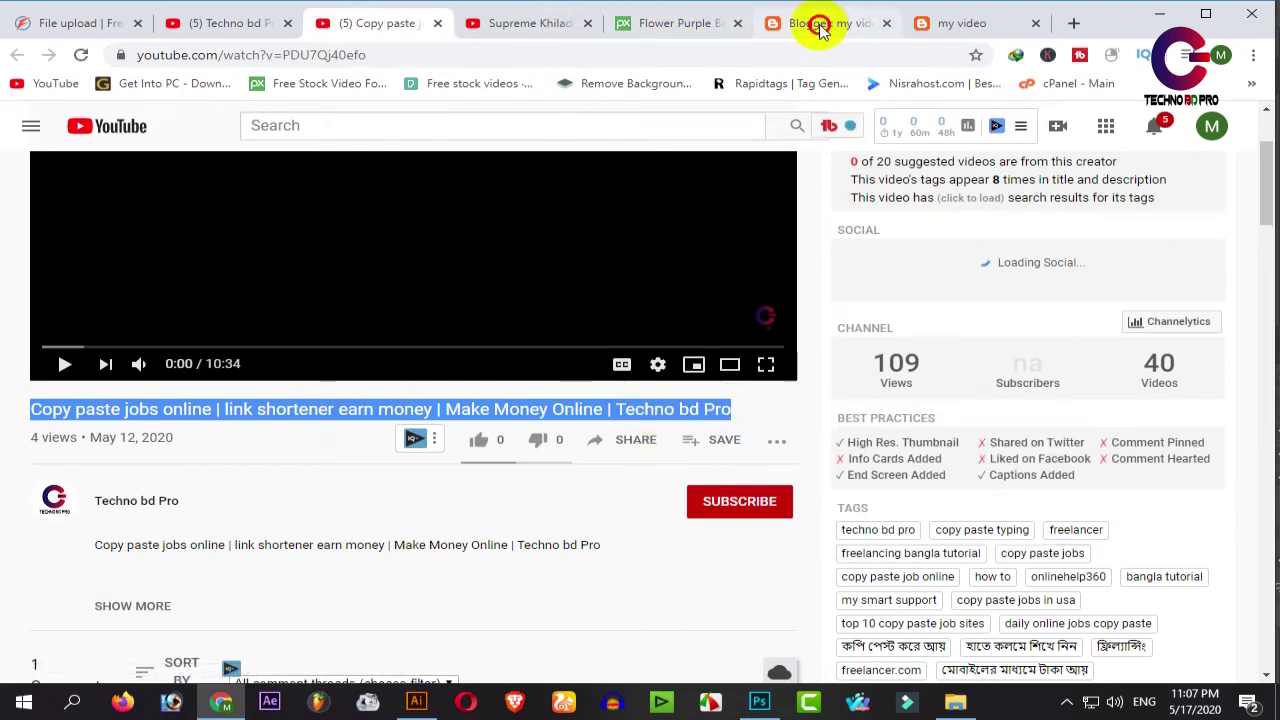
# - Paste "Copy paste jobs online | link shortener earn money | Make Money Online | Techno bd Pro" as the new Blogger post's title
pyautogui.click(817, 25)
pyautogui.rightClick(229, 178)
pyautogui.click(276, 313)
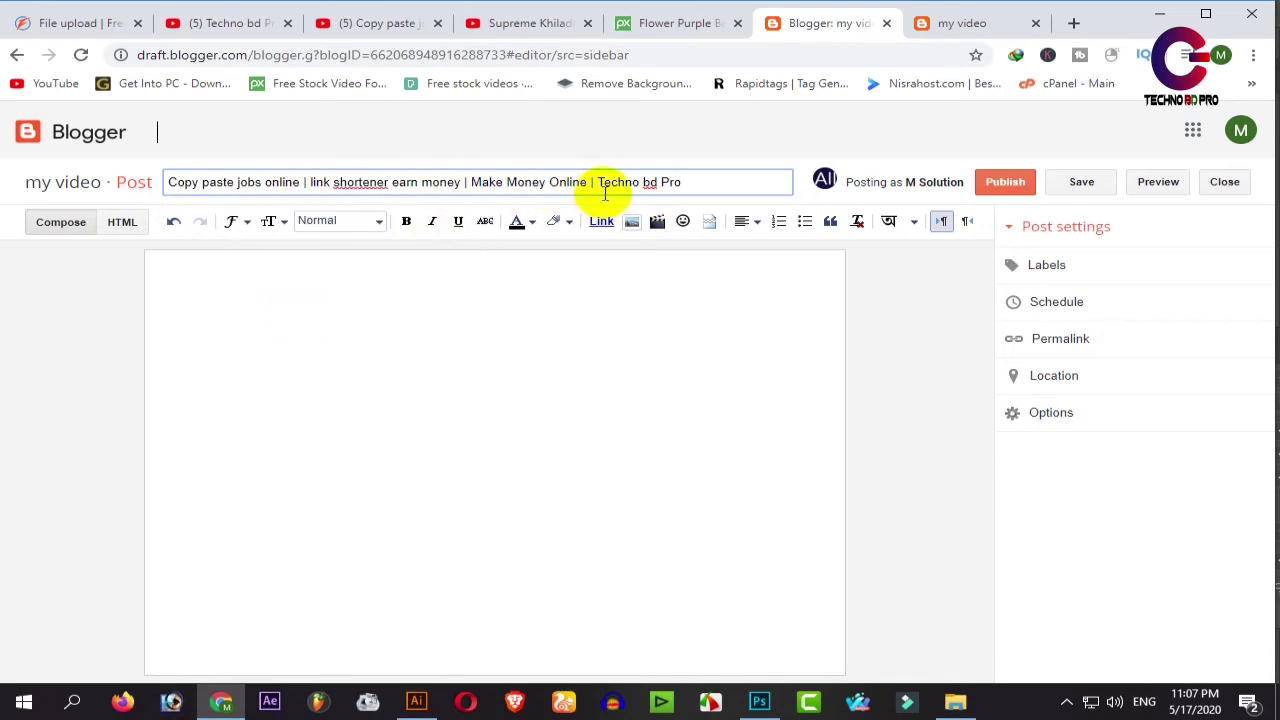
# - Copy "Make Money Online" from the post title and apply it as the post's label
pyautogui.moveTo(589, 189); pyautogui.dragTo(490, 187)
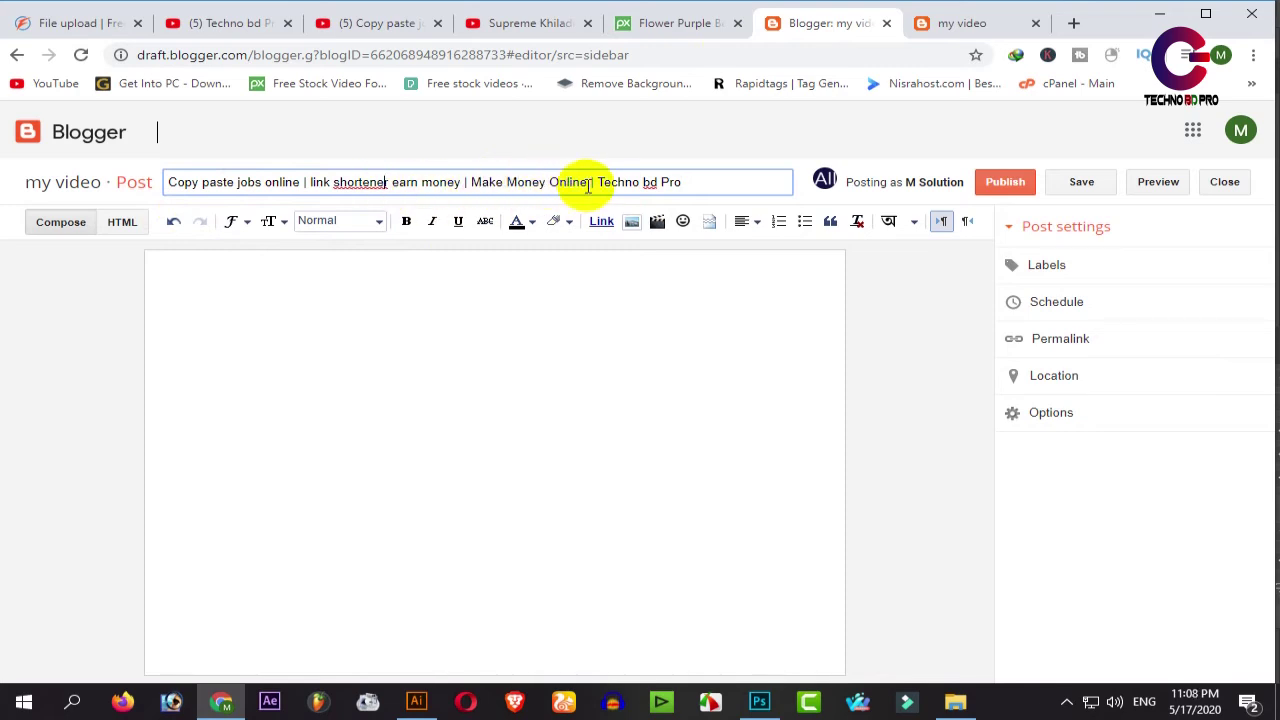
pyautogui.moveTo(589, 186); pyautogui.dragTo(486, 184)
pyautogui.rightClick(476, 186)
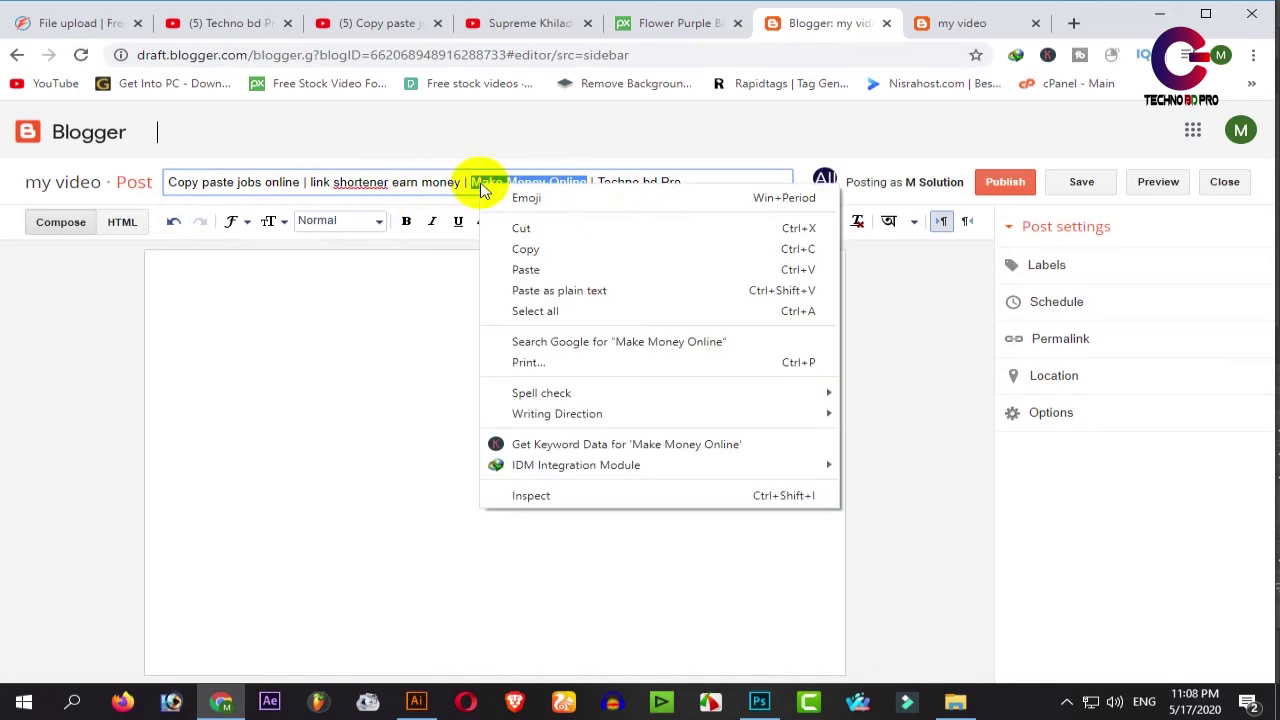
pyautogui.click(528, 249)
pyautogui.click(1025, 263)
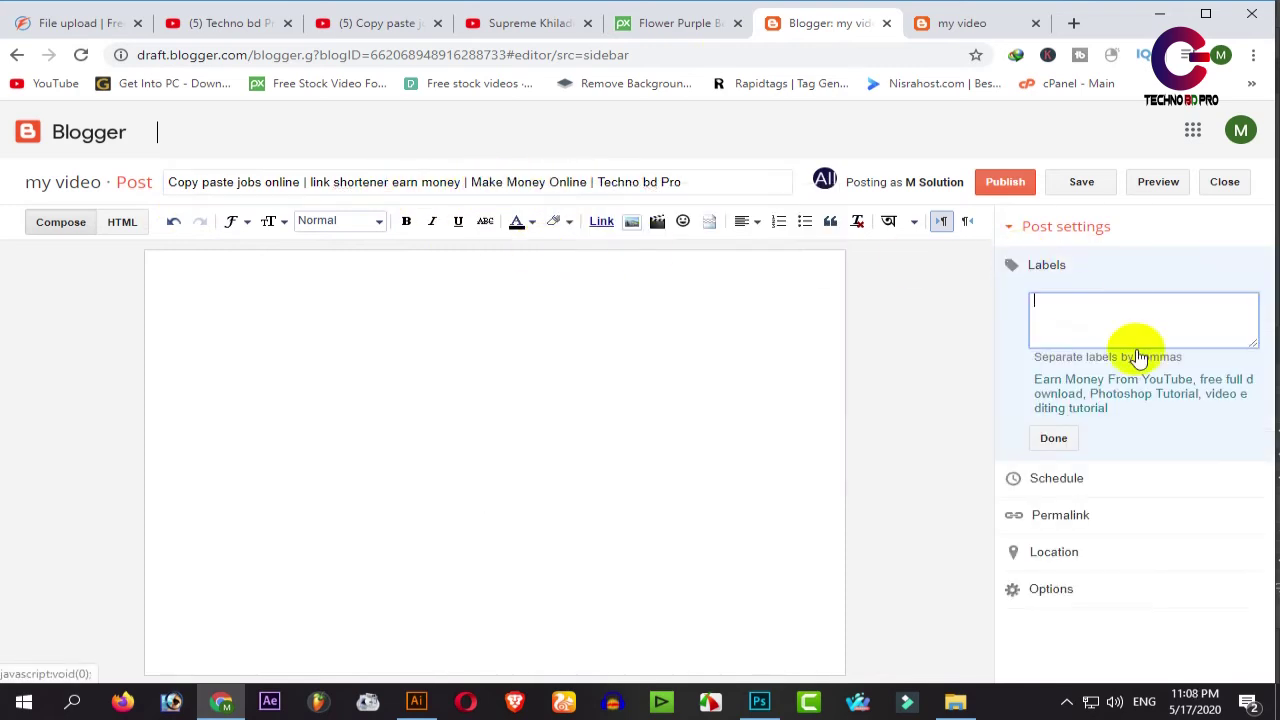
pyautogui.rightClick(1063, 300)
pyautogui.click(1080, 461)
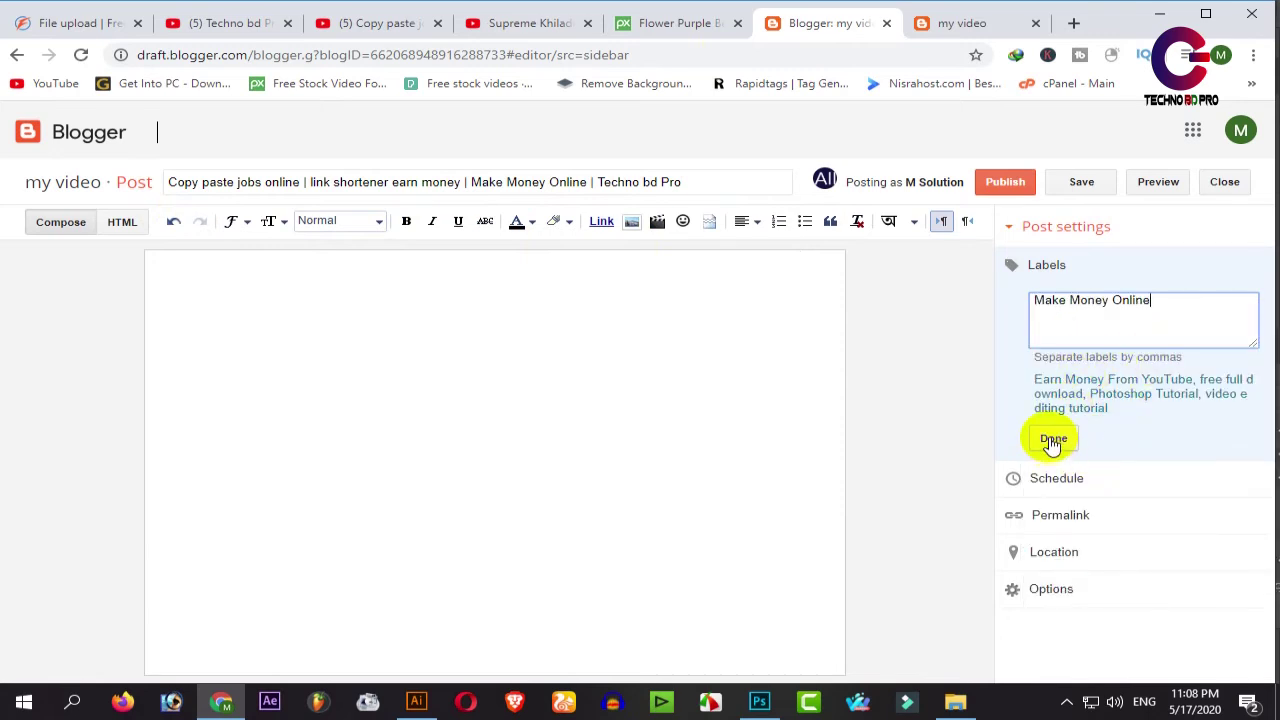
pyautogui.click(1052, 442)
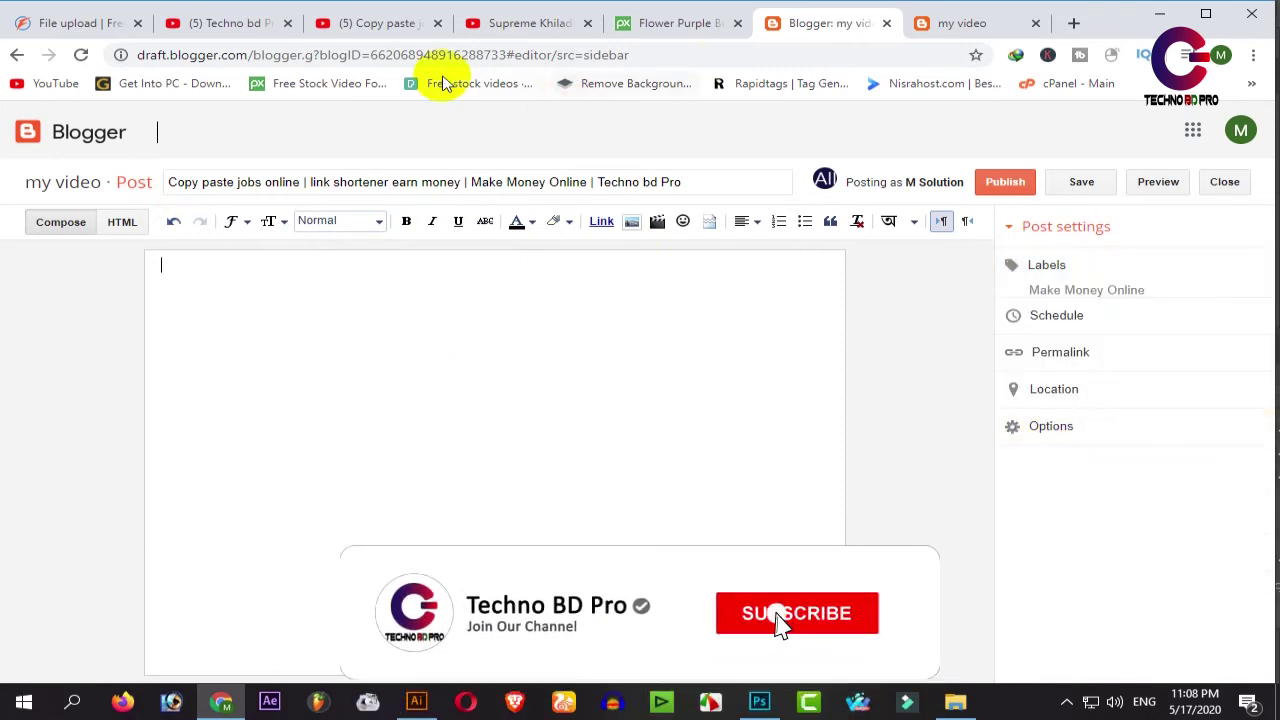
# - Return to the Copy paste jobs online video on YouTube and copy its iframe embed code from the sharing options
pyautogui.click(371, 25)
pyautogui.scroll(-1, 371, 471)
pyautogui.click(643, 346)
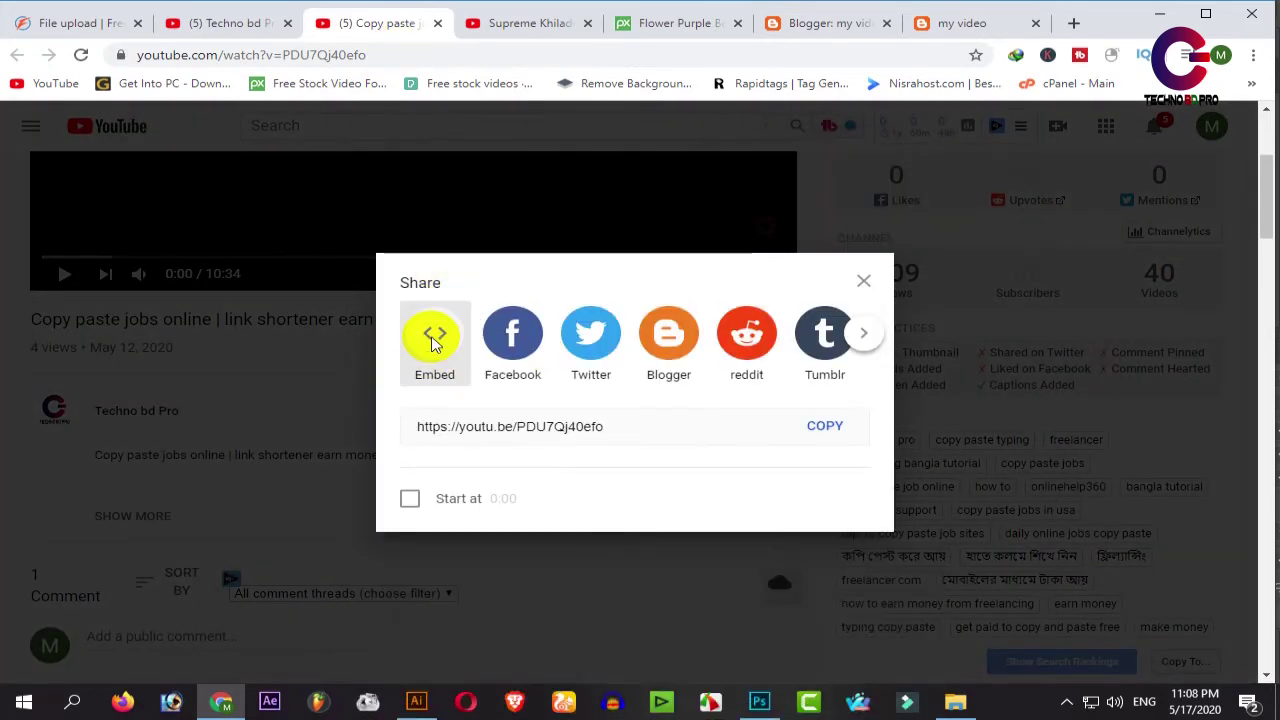
pyautogui.click(433, 342)
pyautogui.rightClick(855, 326)
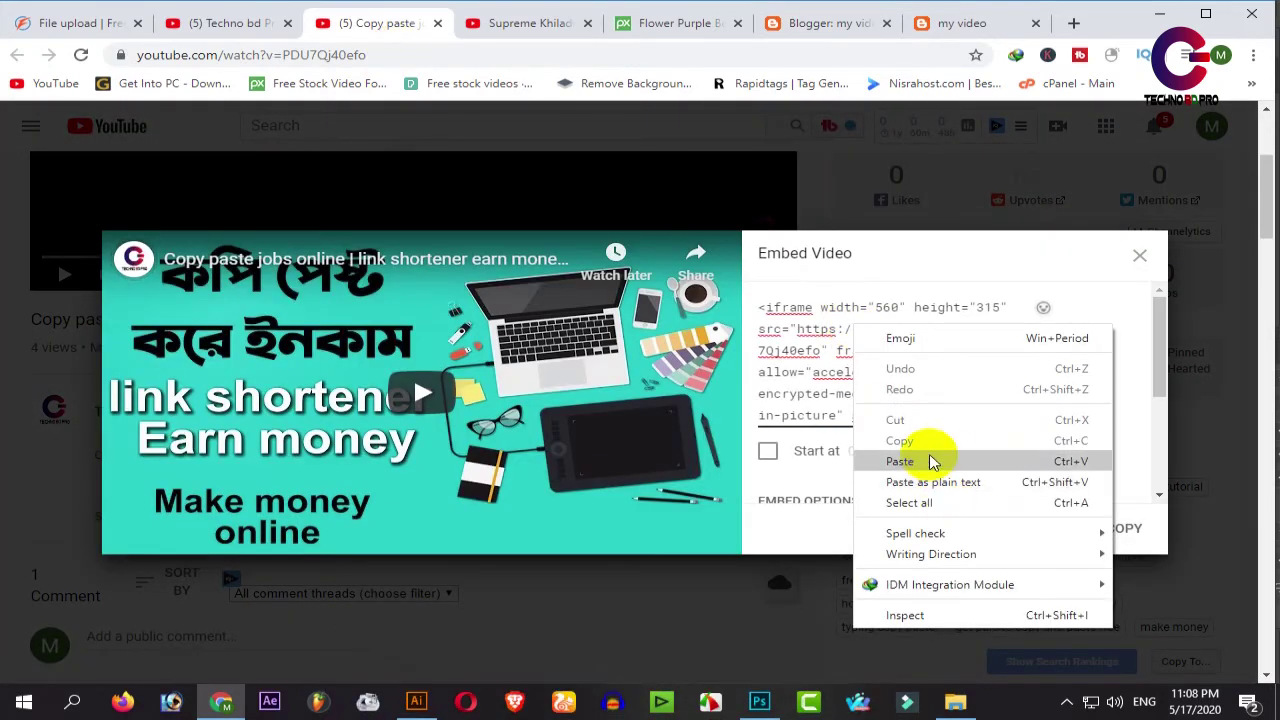
pyautogui.click(843, 371)
pyautogui.rightClick(815, 365)
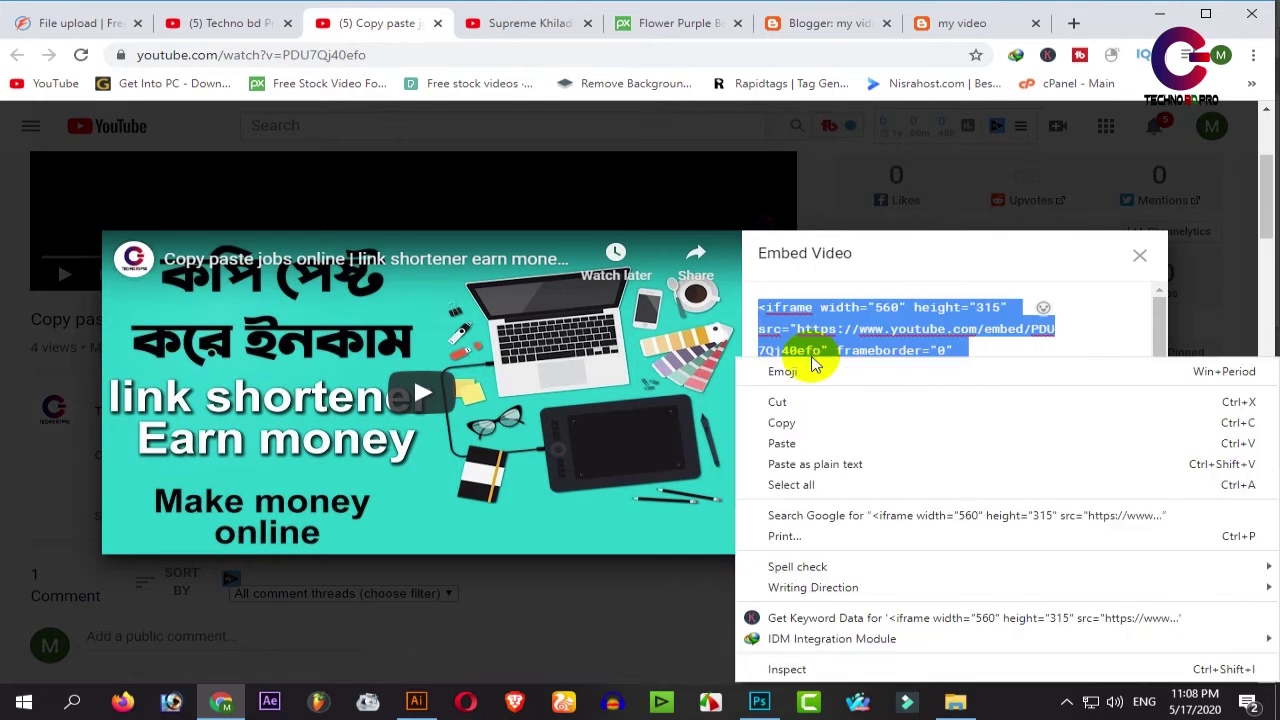
pyautogui.click(809, 424)
pyautogui.click(1137, 256)
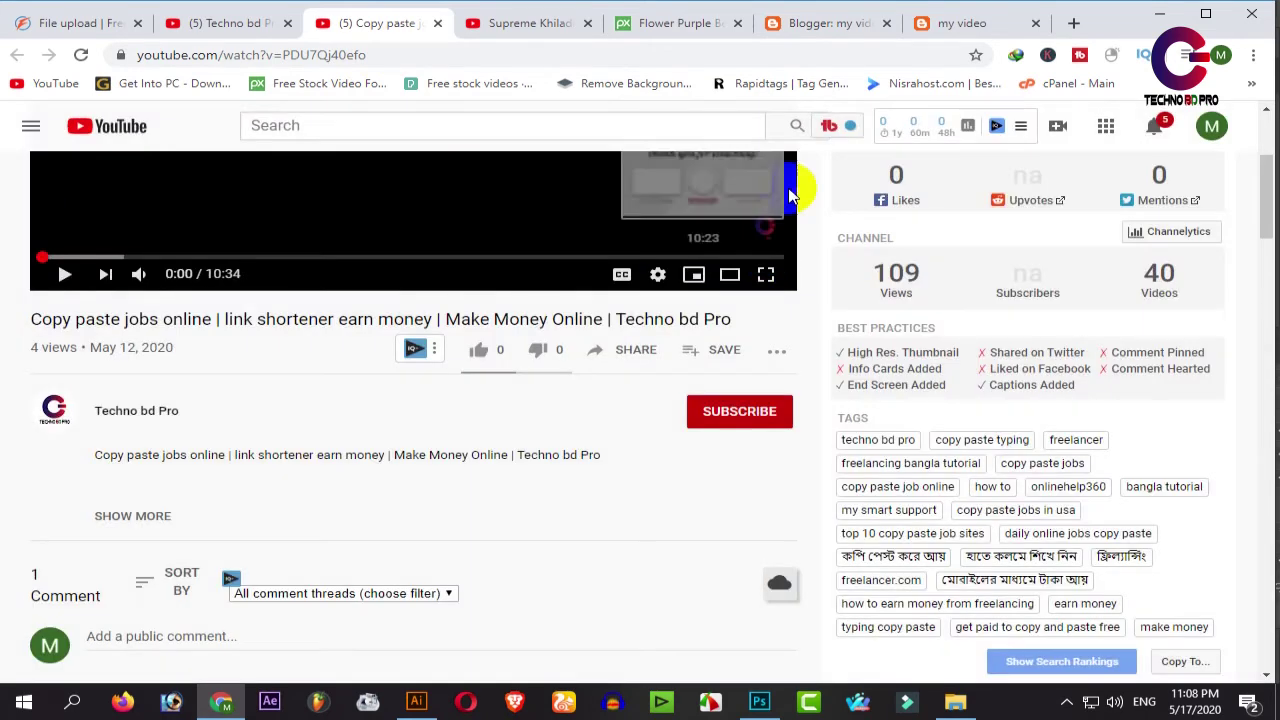
# - Paste the embed code below the existing HTML of the Blogger post and return to the Compose view
pyautogui.click(829, 23)
pyautogui.click(122, 221)
pyautogui.rightClick(29, 300)
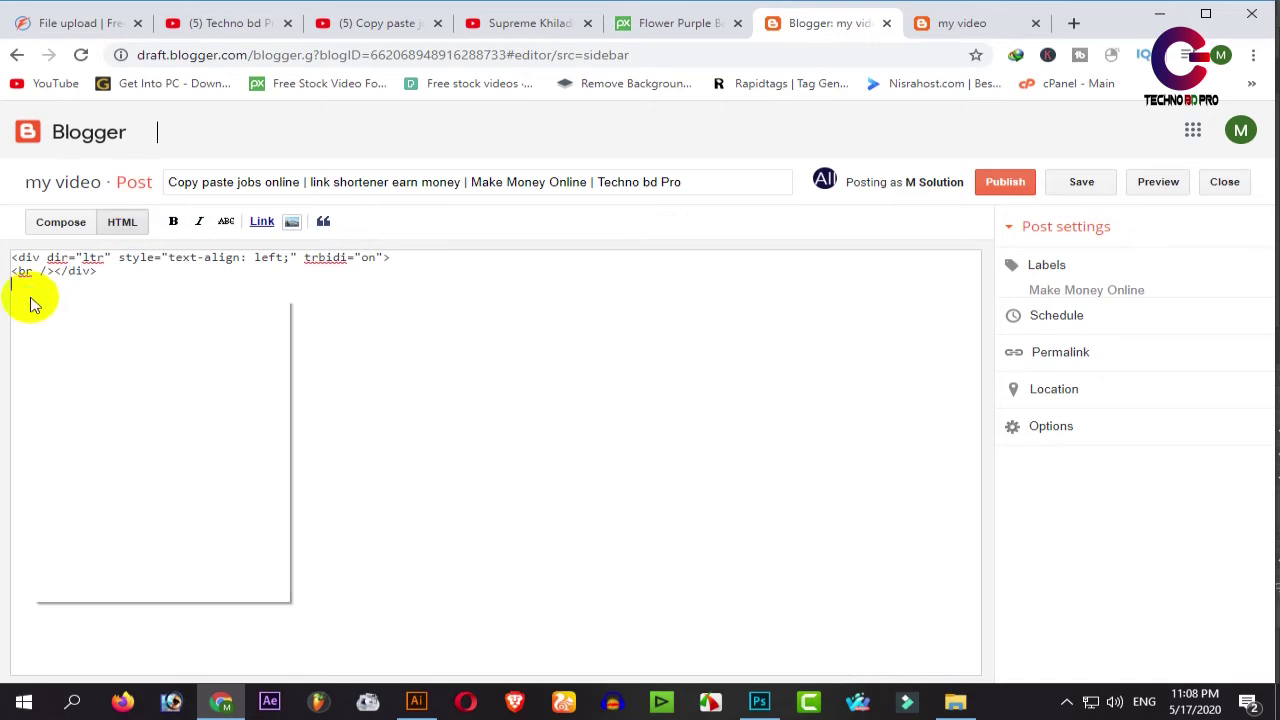
pyautogui.click(86, 437)
pyautogui.click(60, 222)
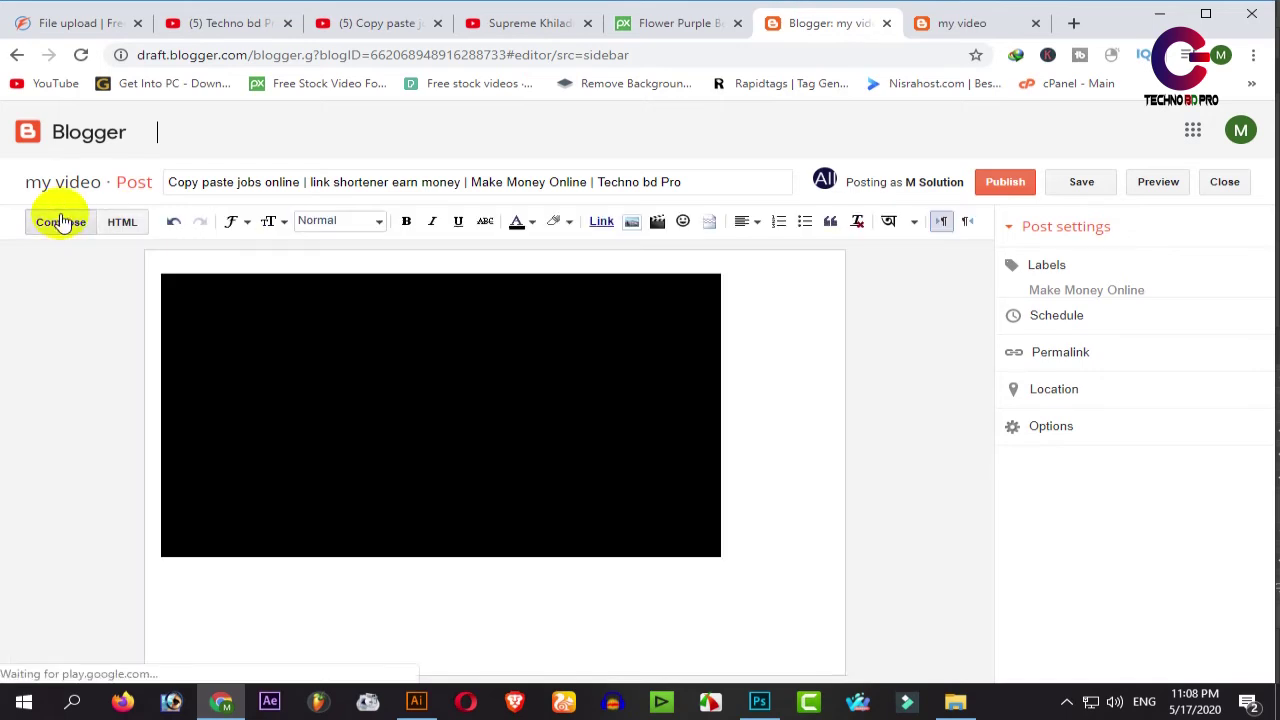
# - Copy the "Make Money Online" text from the post's labels, close the label editor and publish the post
pyautogui.click(1066, 272)
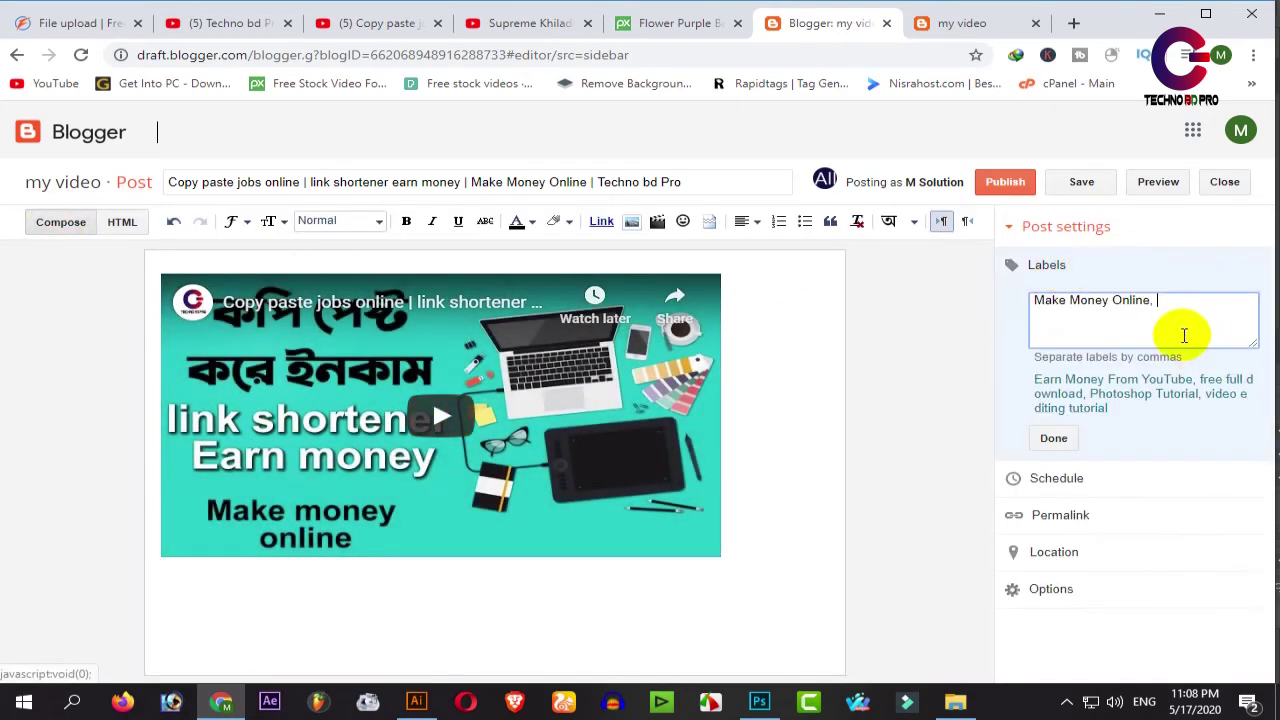
pyautogui.moveTo(1150, 300); pyautogui.dragTo(1012, 315)
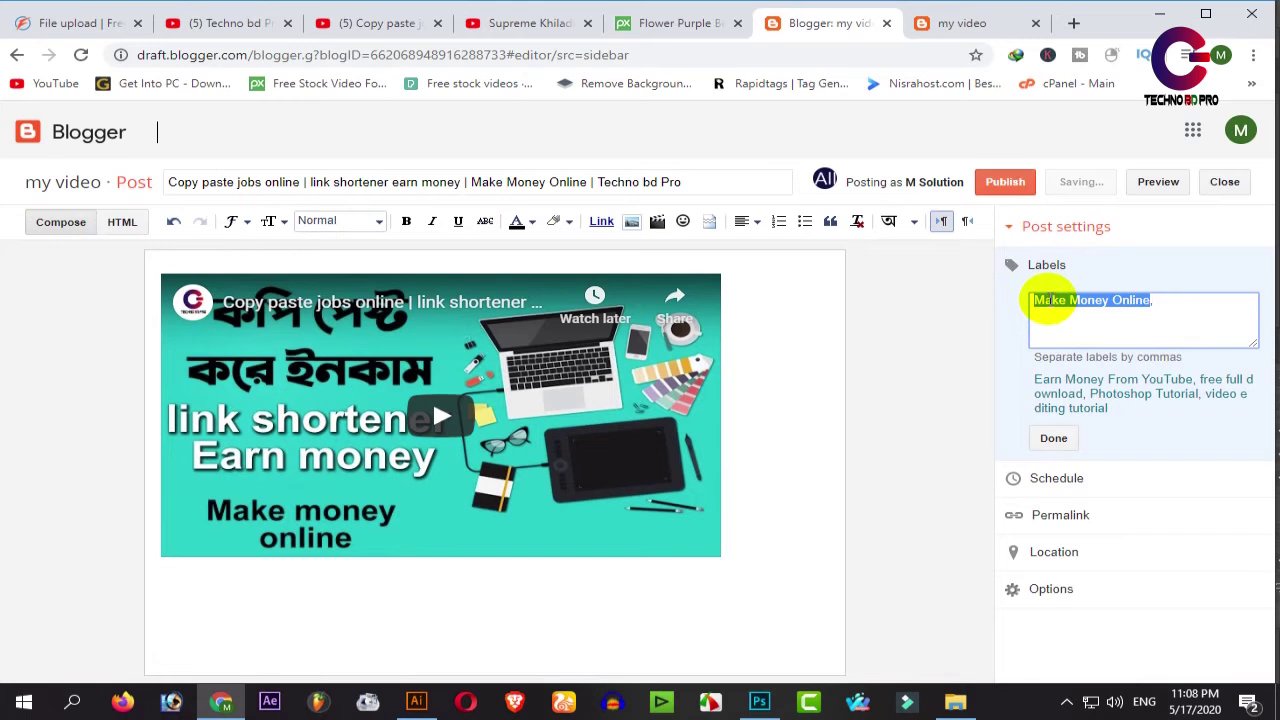
pyautogui.rightClick(1045, 300)
pyautogui.click(1034, 363)
pyautogui.click(1004, 384)
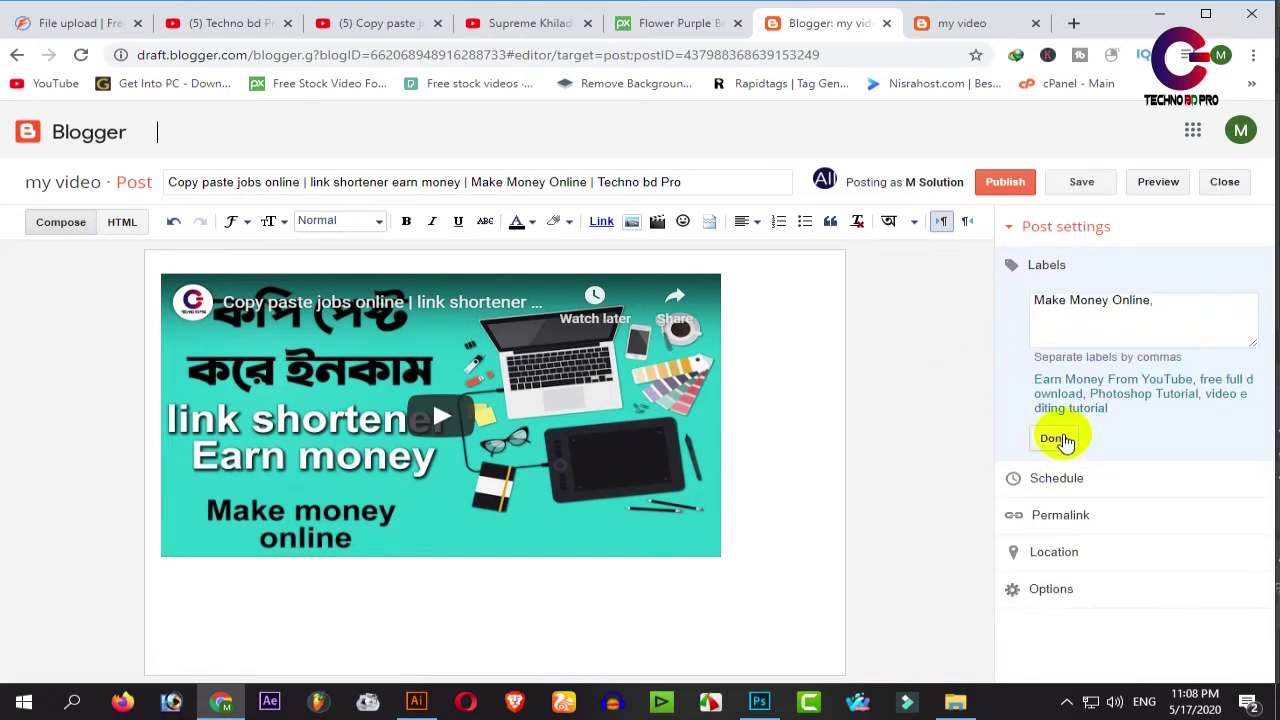
pyautogui.click(1062, 440)
pyautogui.click(1014, 182)
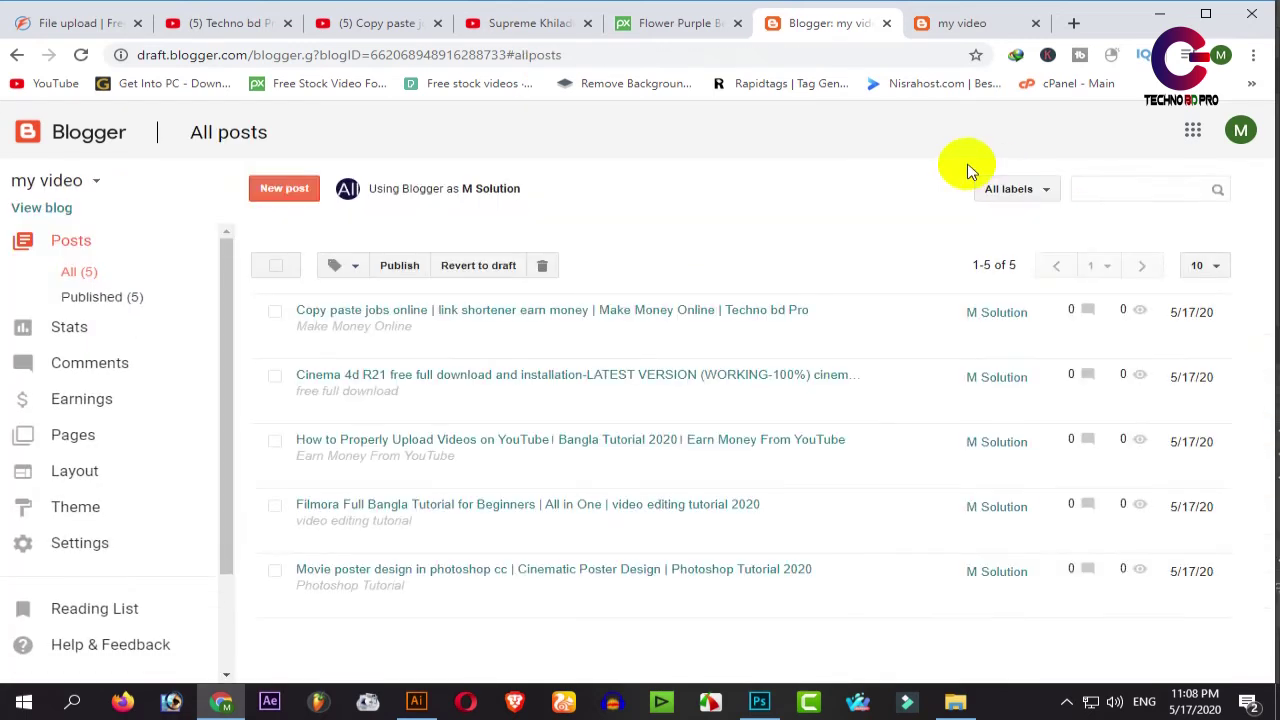
# - In the blog layout, open the Bangla Music gadget for editing and retitle it "Make Money Online"
pyautogui.click(87, 478)
pyautogui.scroll(-10, 506, 400)
pyautogui.scroll(2, 480, 417)
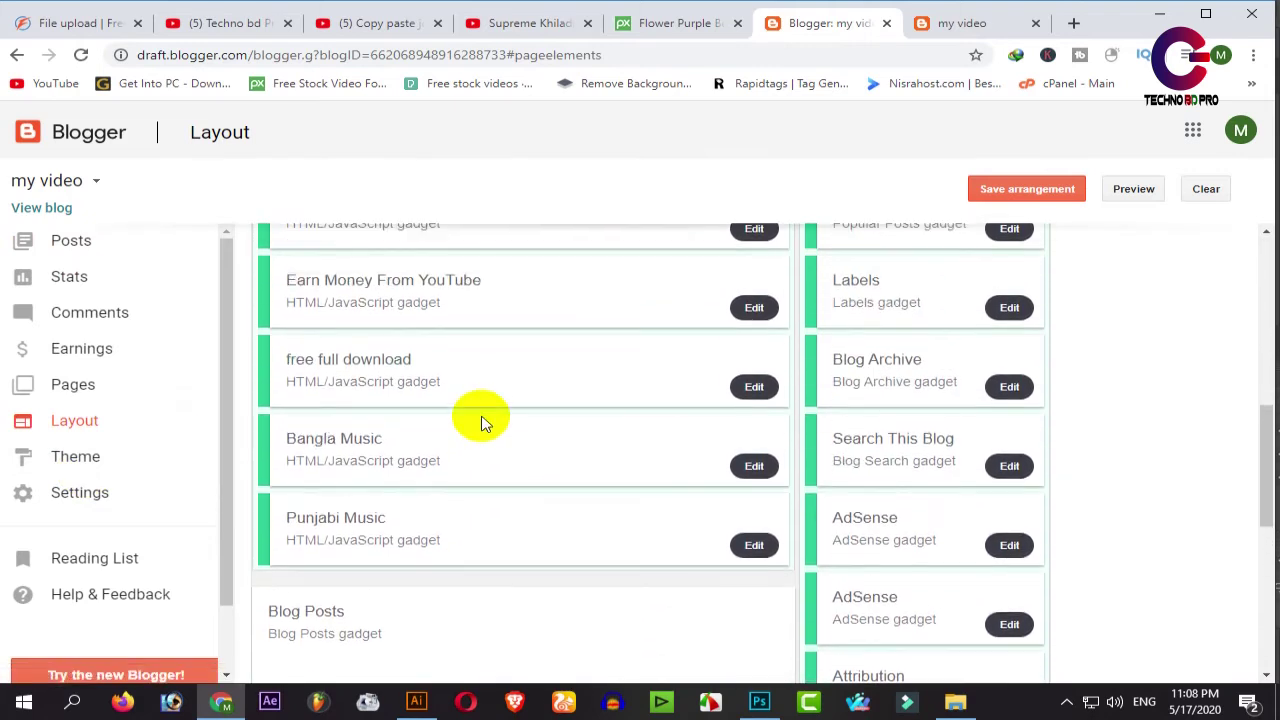
pyautogui.click(752, 466)
pyautogui.moveTo(245, 222); pyautogui.dragTo(115, 222)
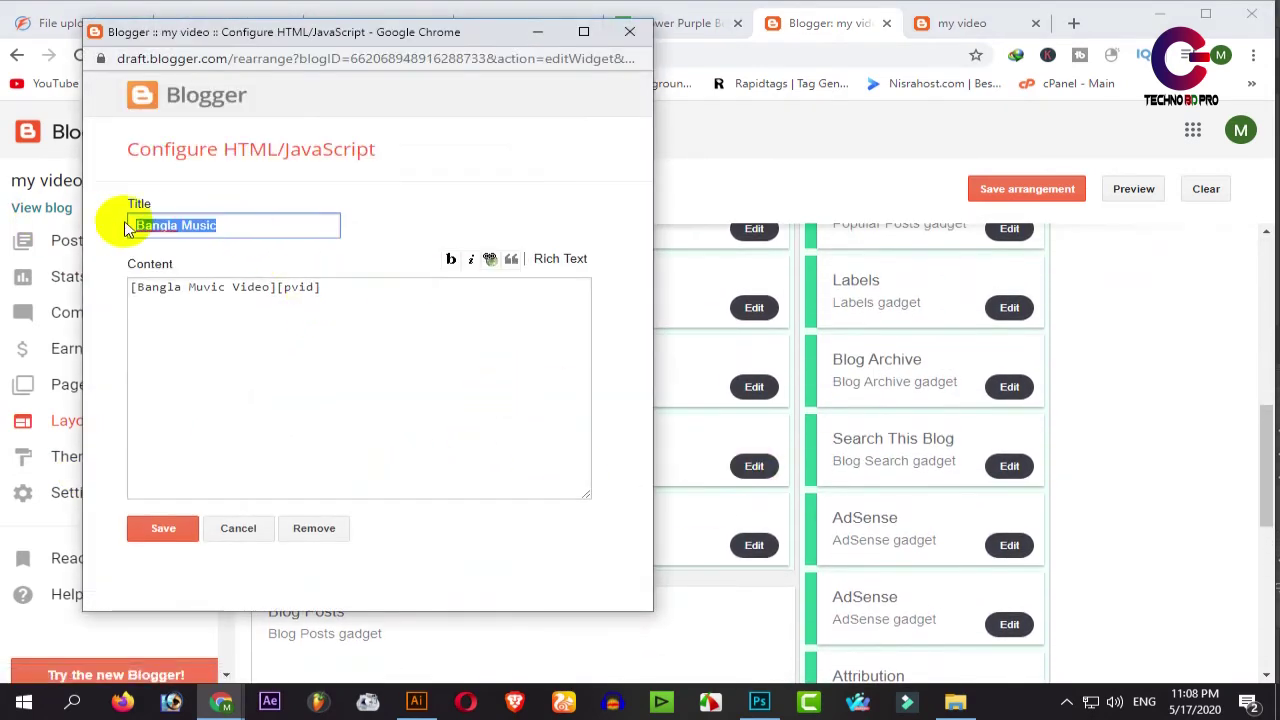
pyautogui.rightClick(152, 226)
pyautogui.click(232, 308)
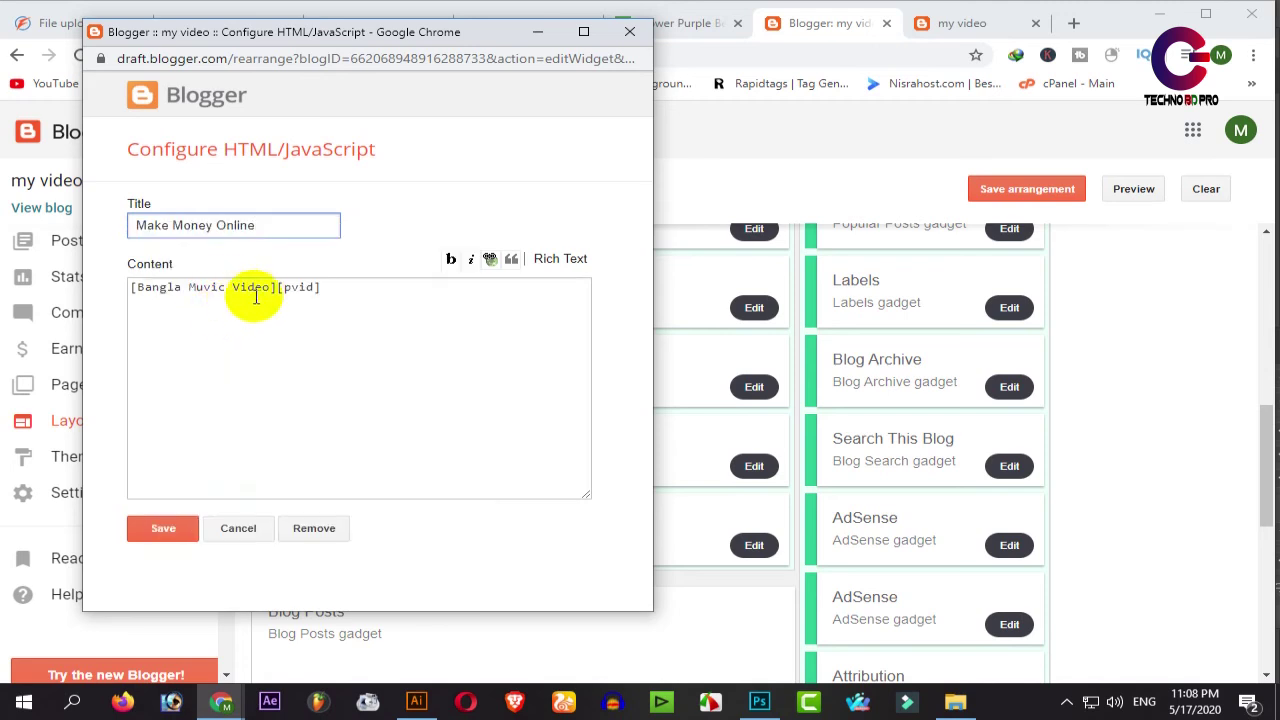
# - Change the gadget's content to "[Make Money Online][pvid]" and save it
pyautogui.moveTo(270, 290); pyautogui.dragTo(141, 289)
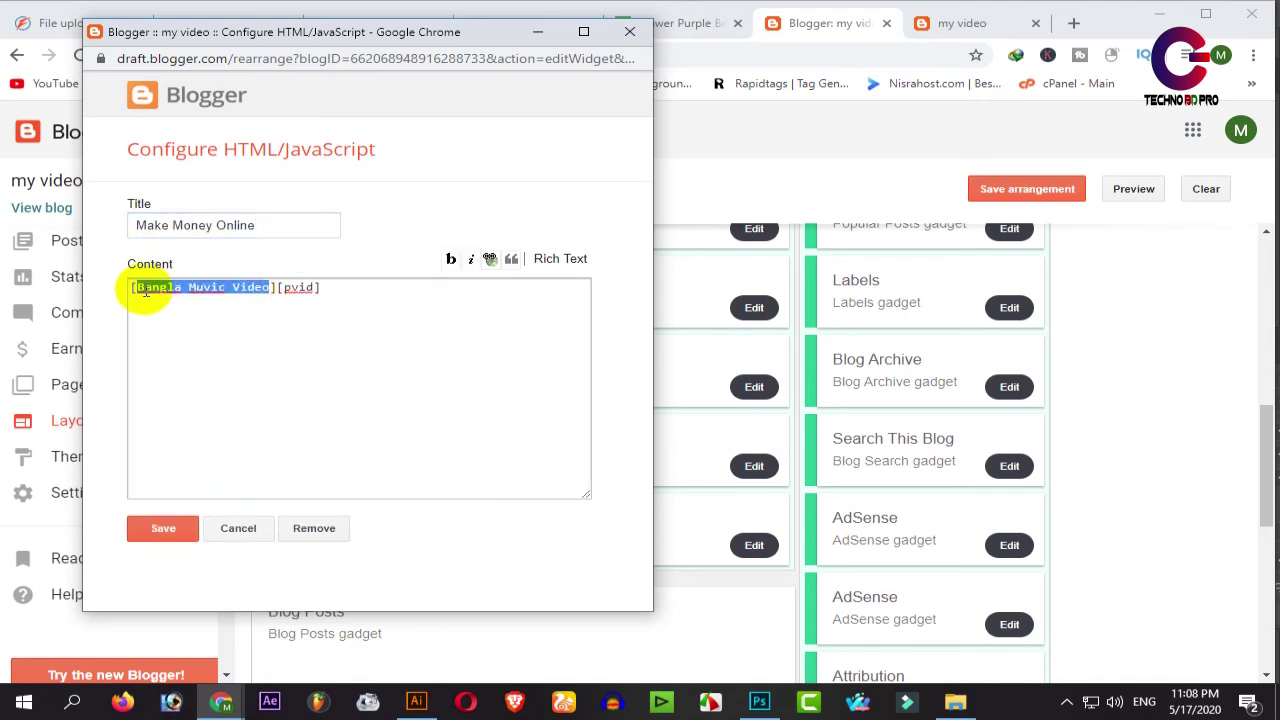
pyautogui.rightClick(145, 290)
pyautogui.click(210, 368)
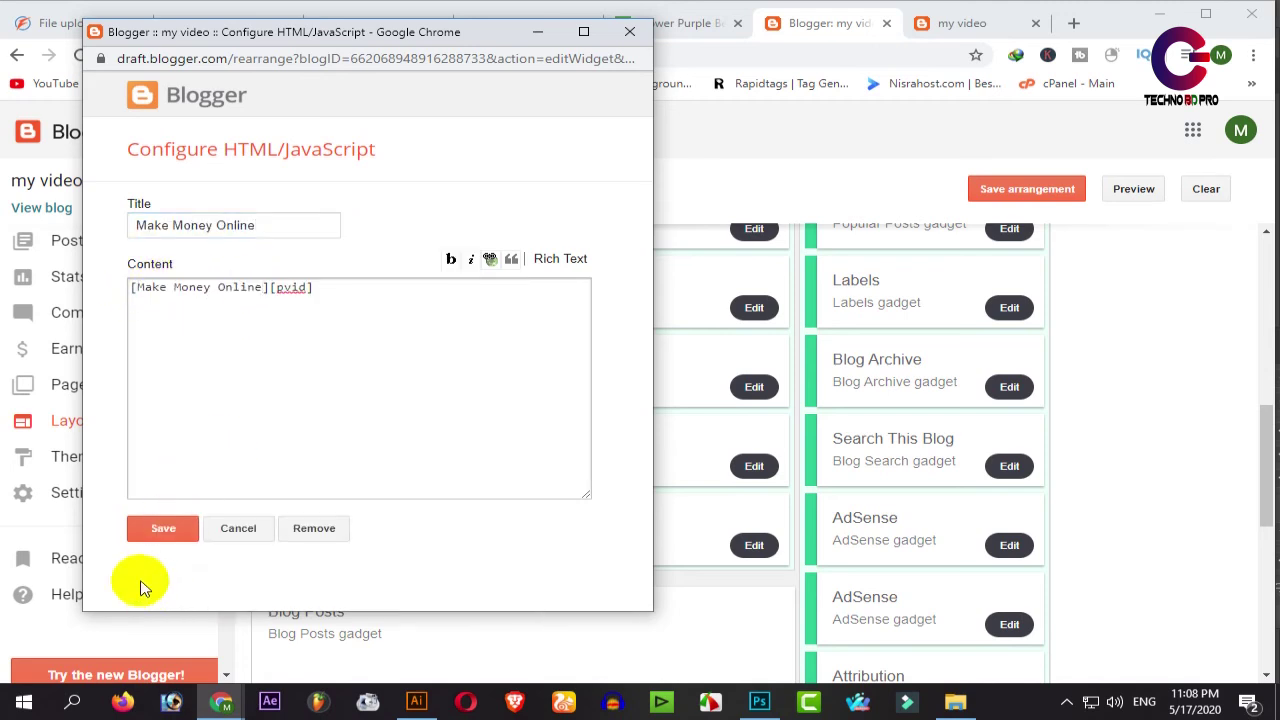
pyautogui.click(158, 527)
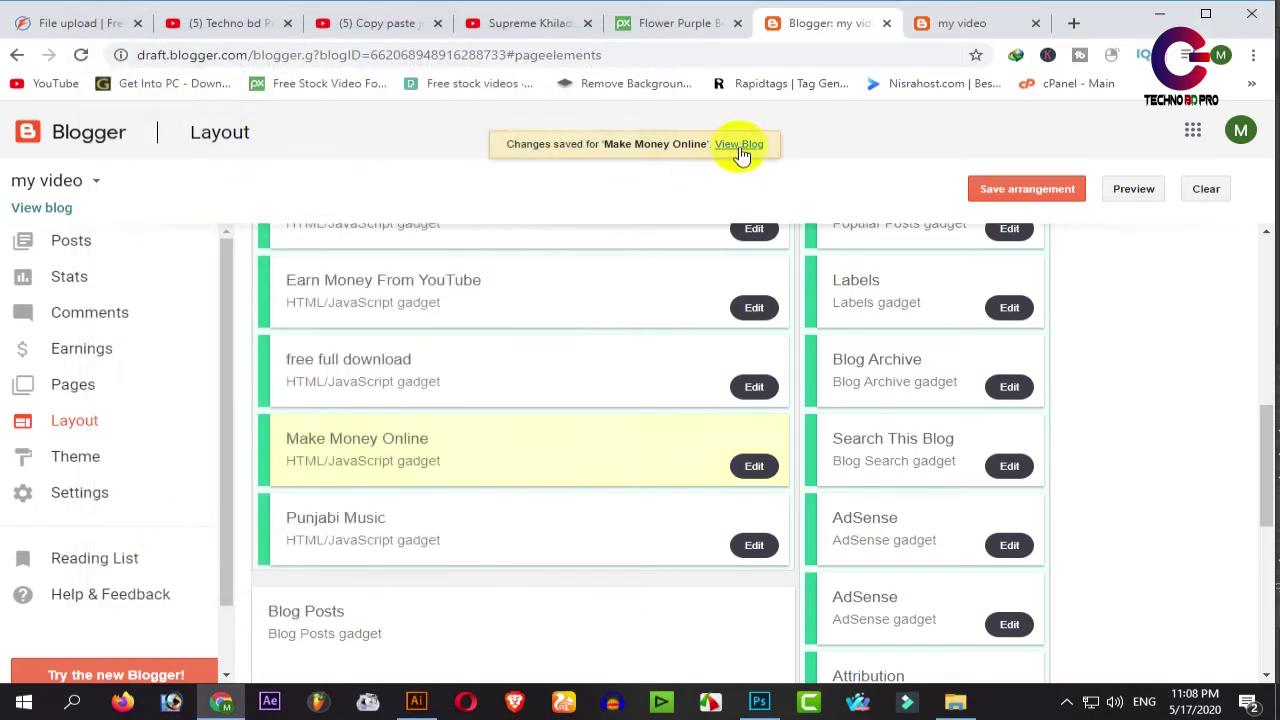
# - View the blog's home page and examine the Make Money Online and Punjabi Music sections, the header menu and the search field
pyautogui.click(739, 146)
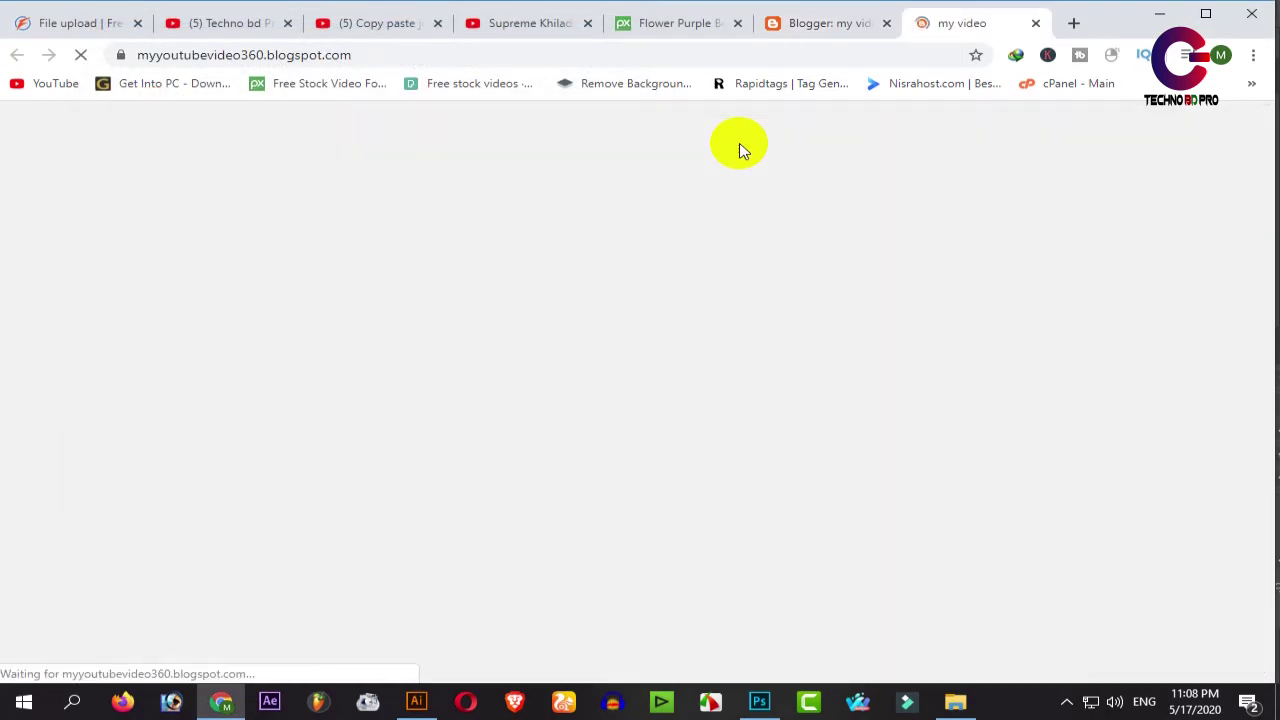
pyautogui.scroll(-3, 509, 314)
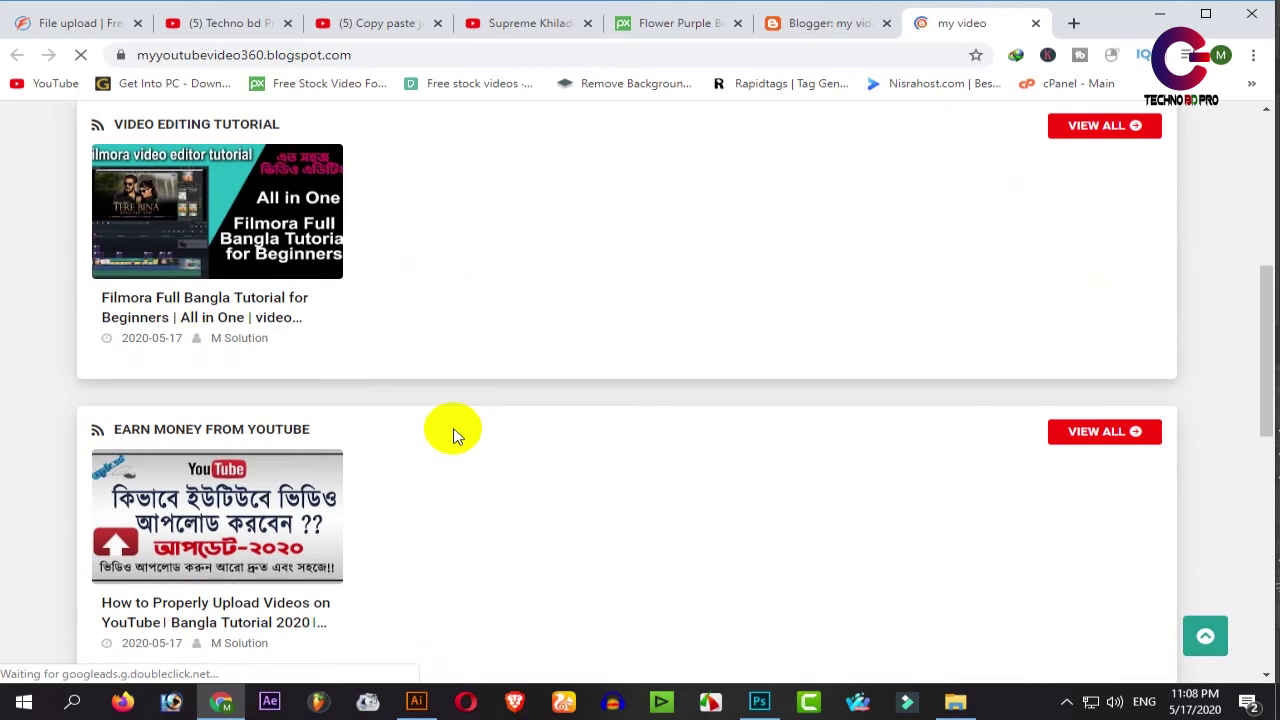
pyautogui.scroll(-8, 453, 435)
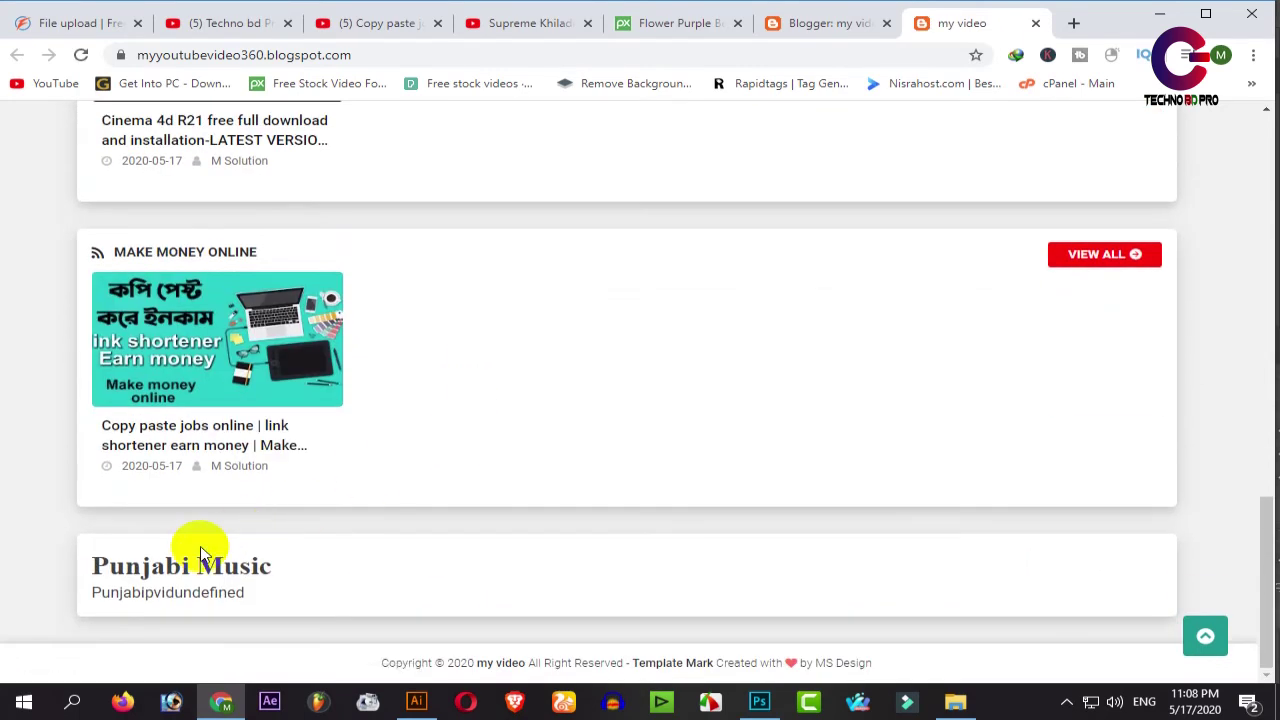
pyautogui.scroll(15, 764, 447)
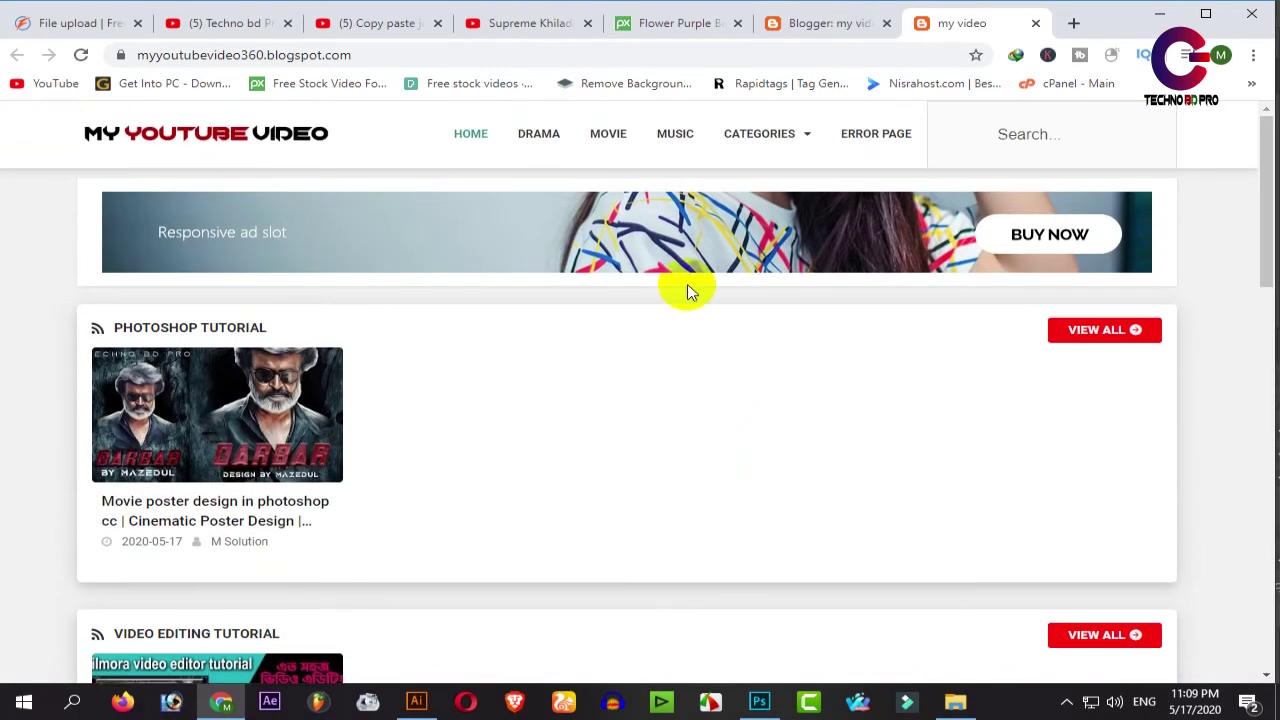
pyautogui.moveTo(797, 162)
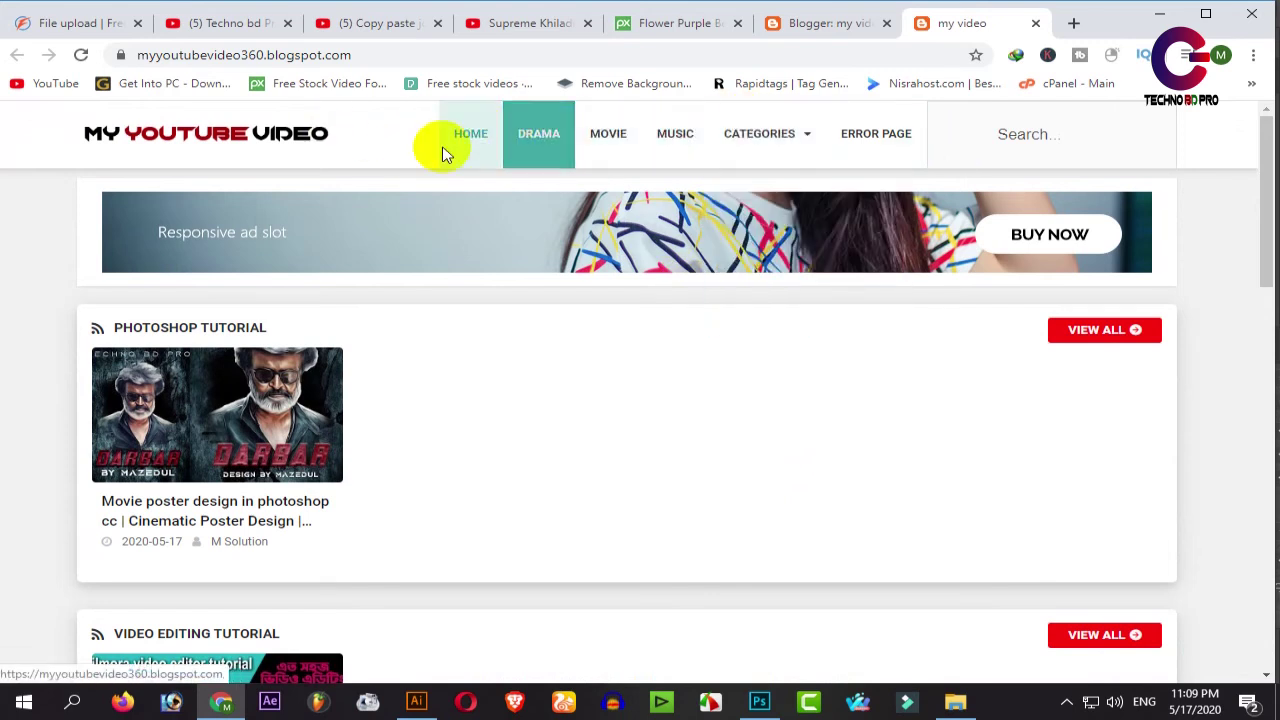
pyautogui.click(1000, 134)
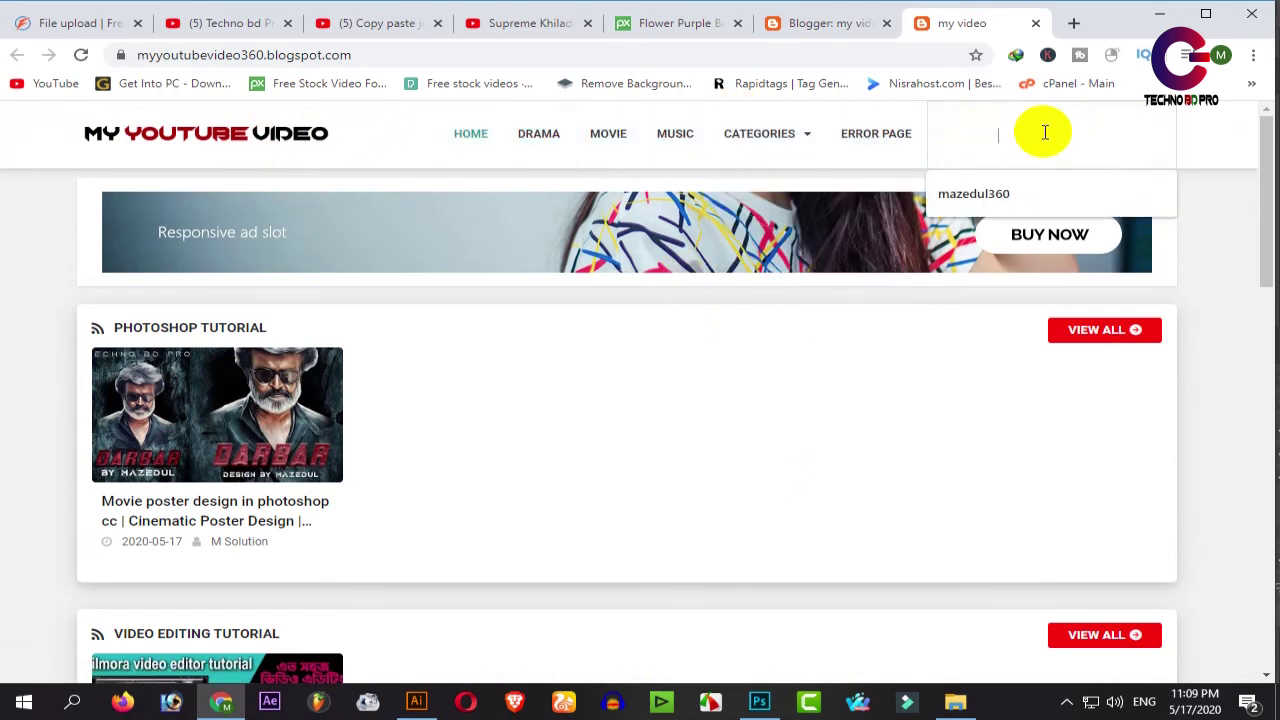
# - Dismiss the search suggestion and examine the home page from the ad banner down to the Punjabi Music section
pyautogui.click(1212, 233)
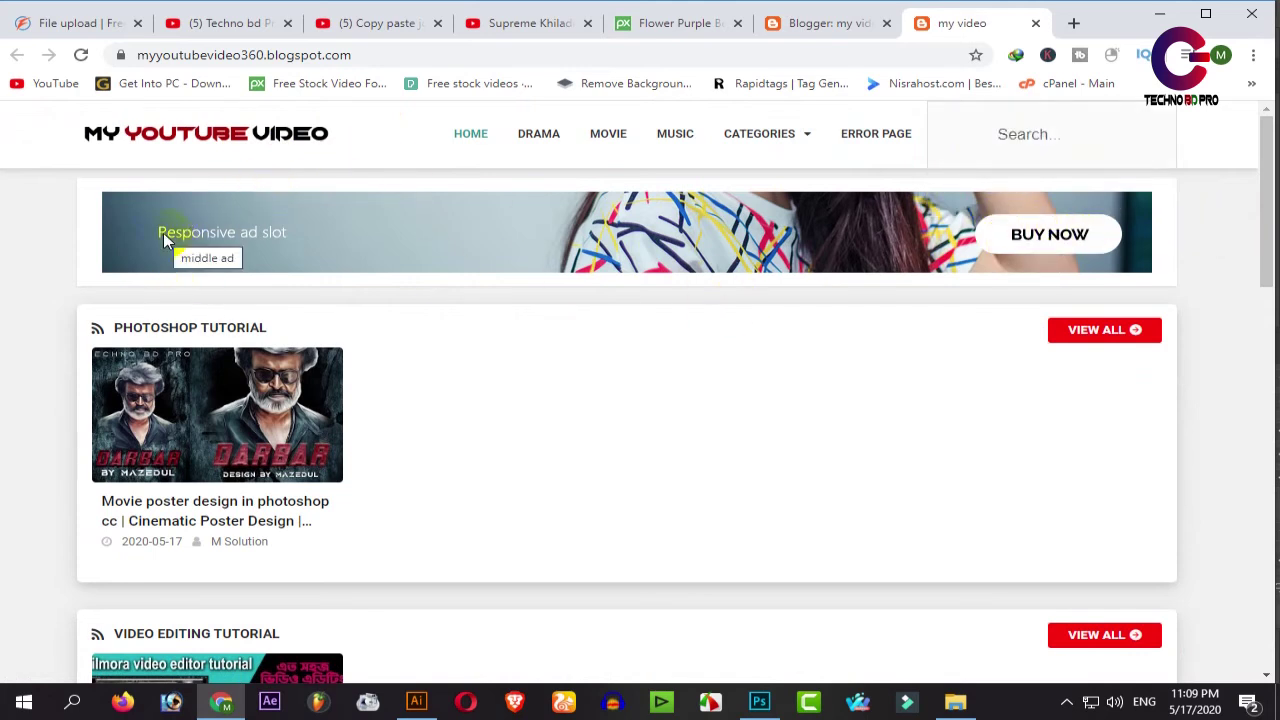
pyautogui.scroll(-15, 630, 272)
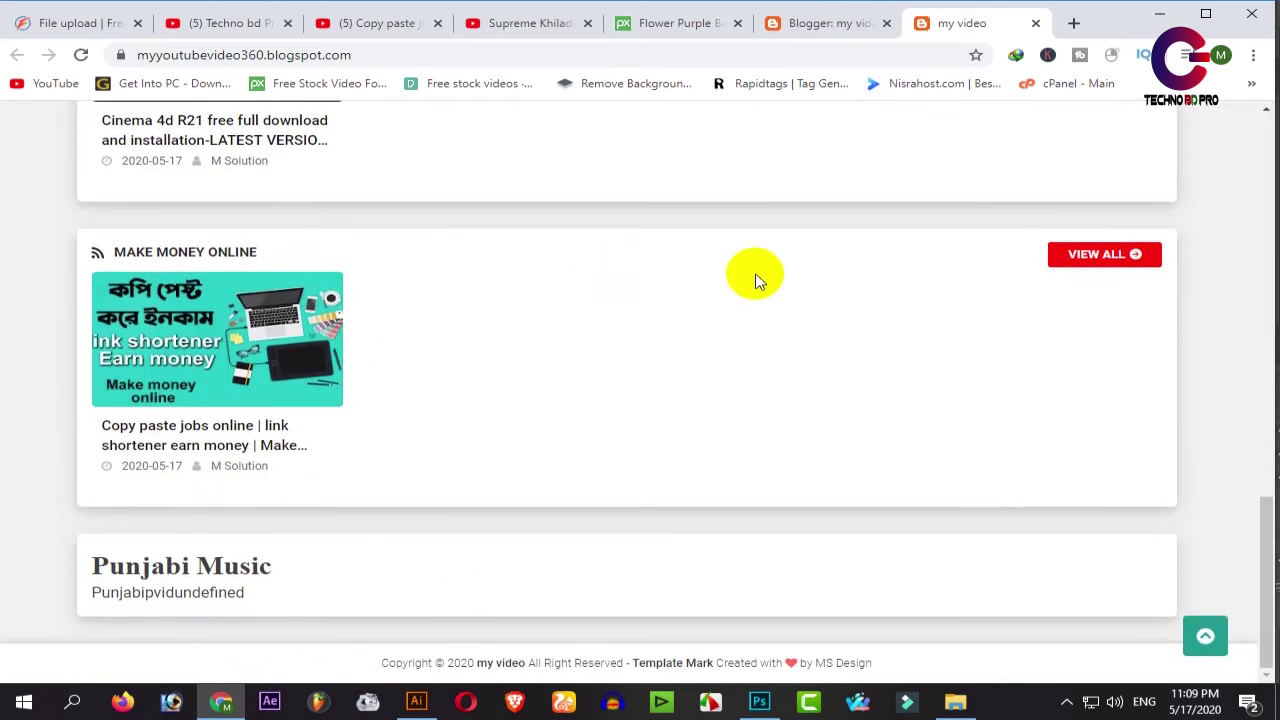
pyautogui.scroll(15, 754, 277)
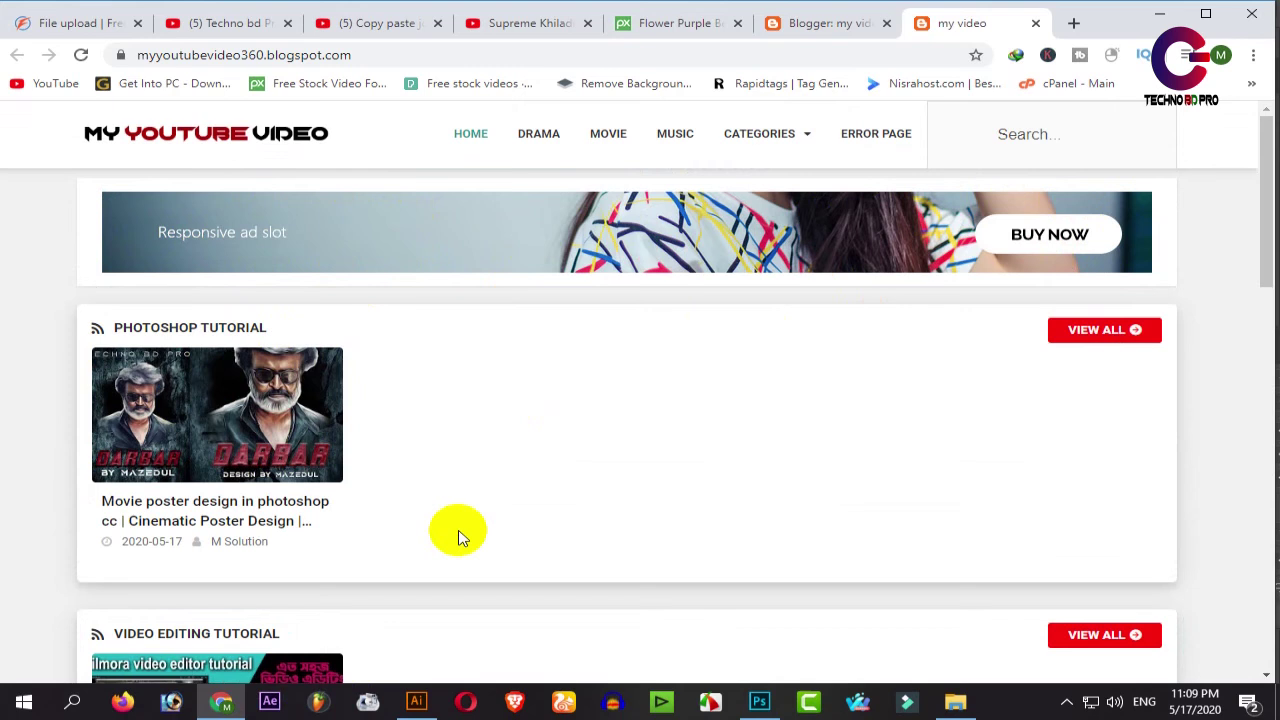
# - Open the movie poster design post and examine its share buttons, sidebar and comment section
pyautogui.click(237, 510)
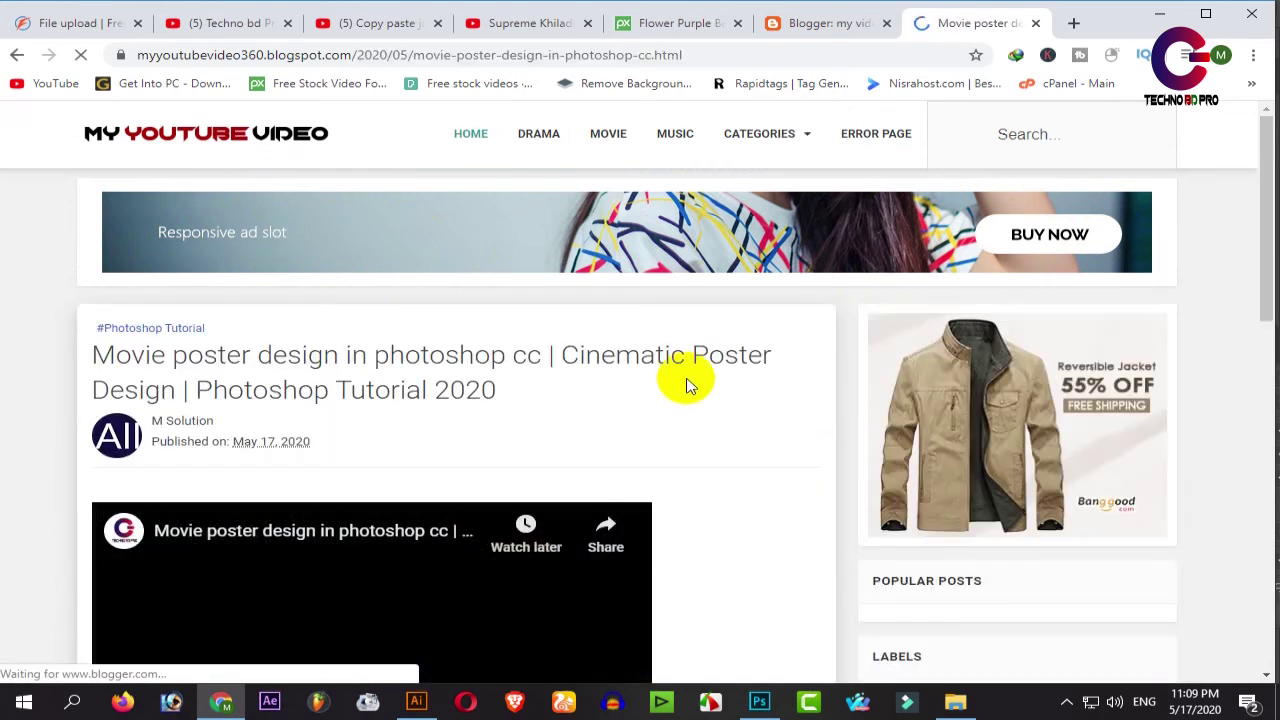
pyautogui.scroll(-2, 686, 383)
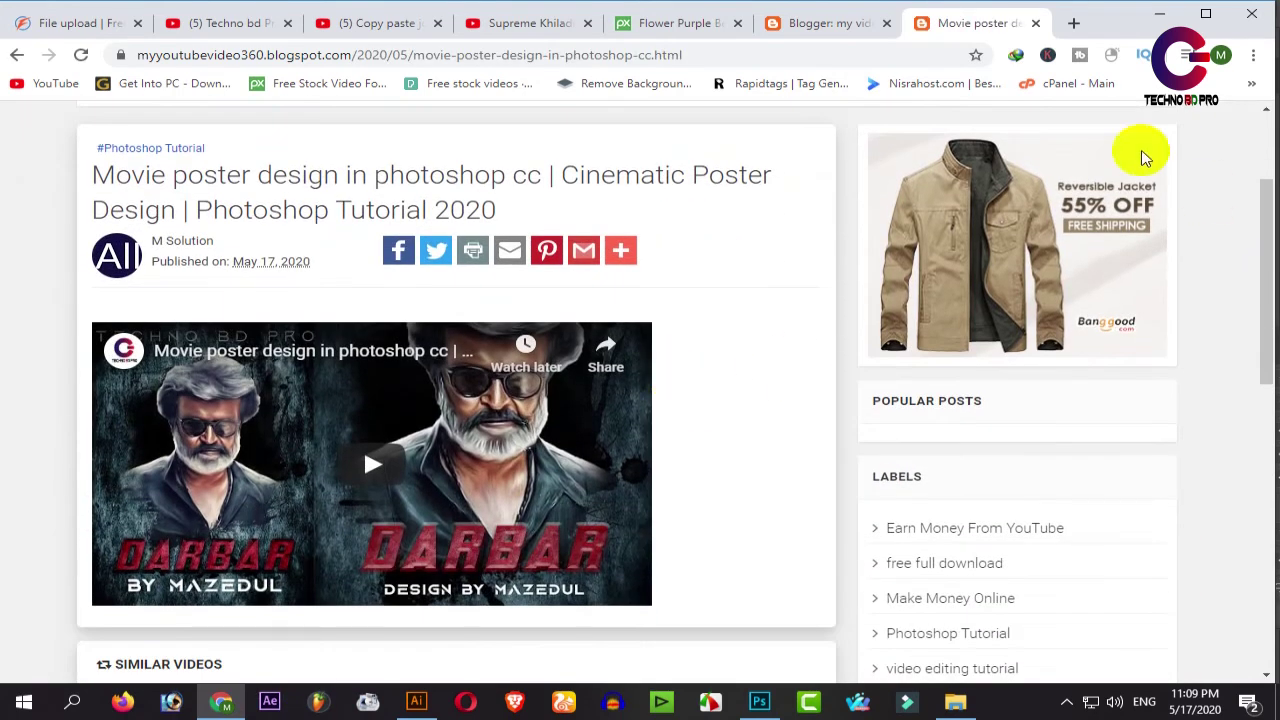
pyautogui.scroll(1, 975, 273)
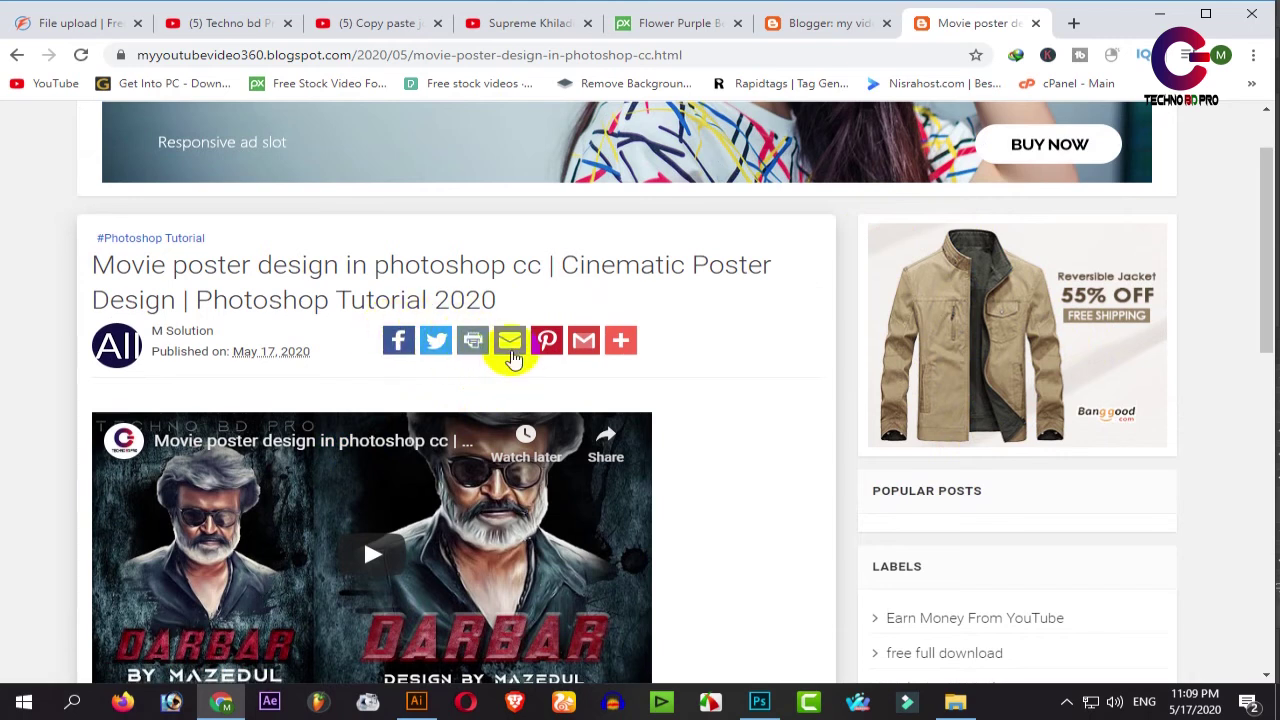
pyautogui.scroll(-5, 274, 334)
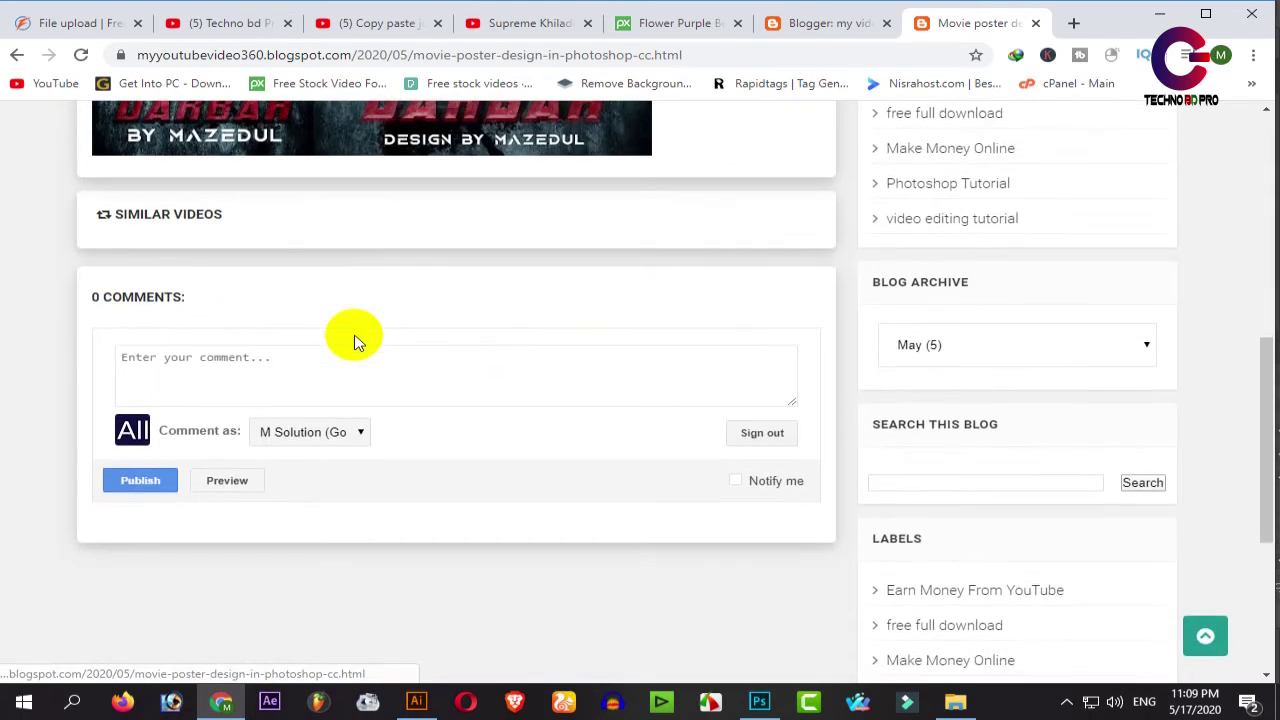
pyautogui.scroll(4, 563, 389)
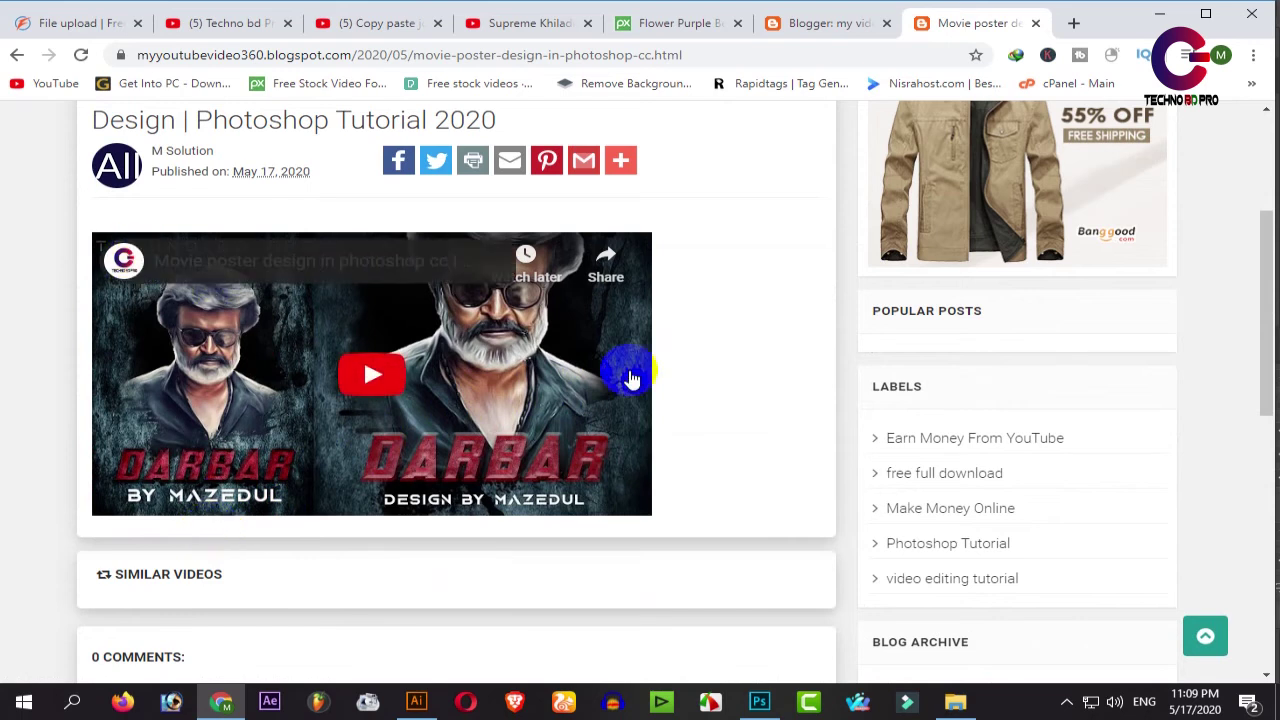
# - Play the post's embedded movie poster video briefly and pause it
pyautogui.click(414, 316)
pyautogui.click(357, 377)
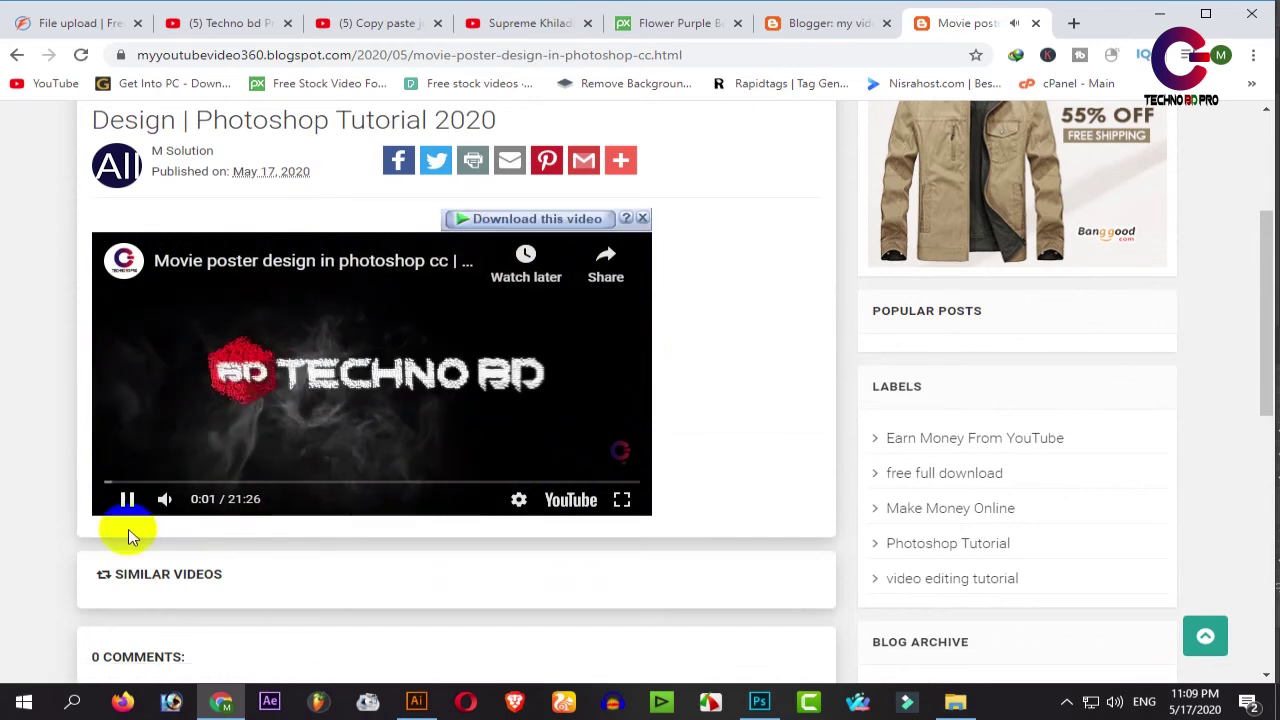
pyautogui.click(127, 498)
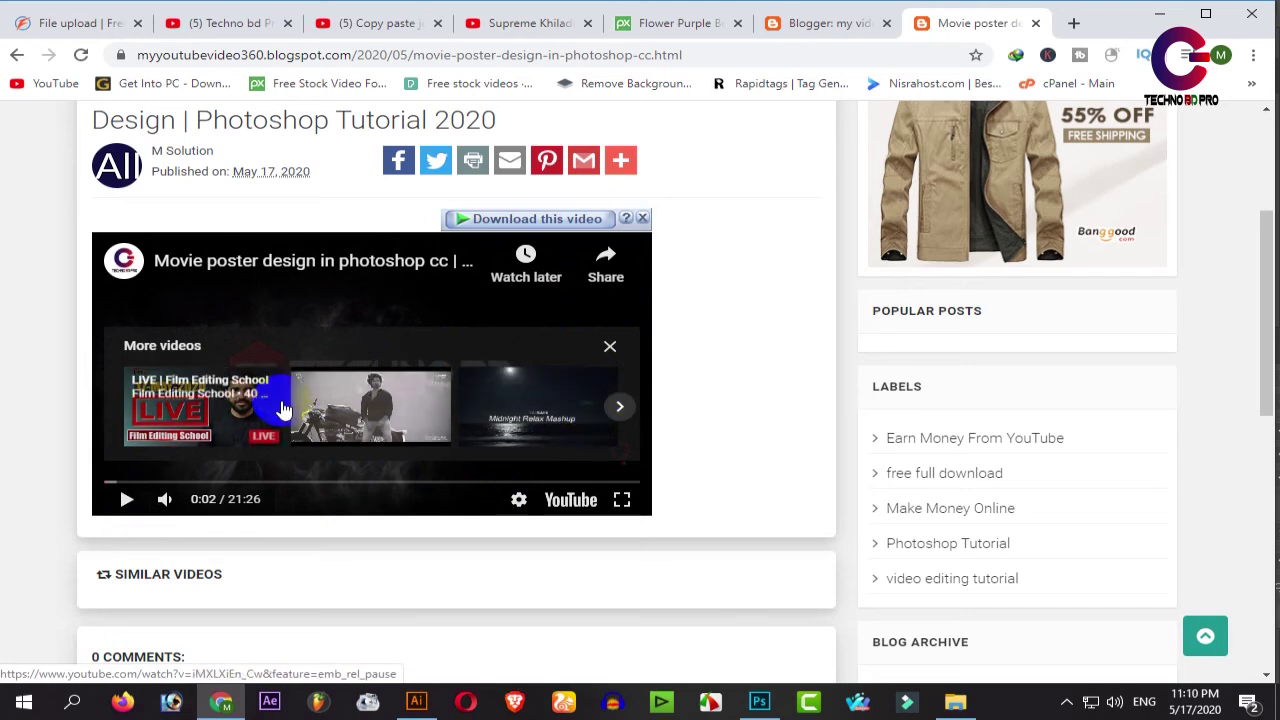
# - Examine the post page's ad areas, similar videos section, sidebar gadgets, Categories menu and search field
pyautogui.scroll(3, 634, 409)
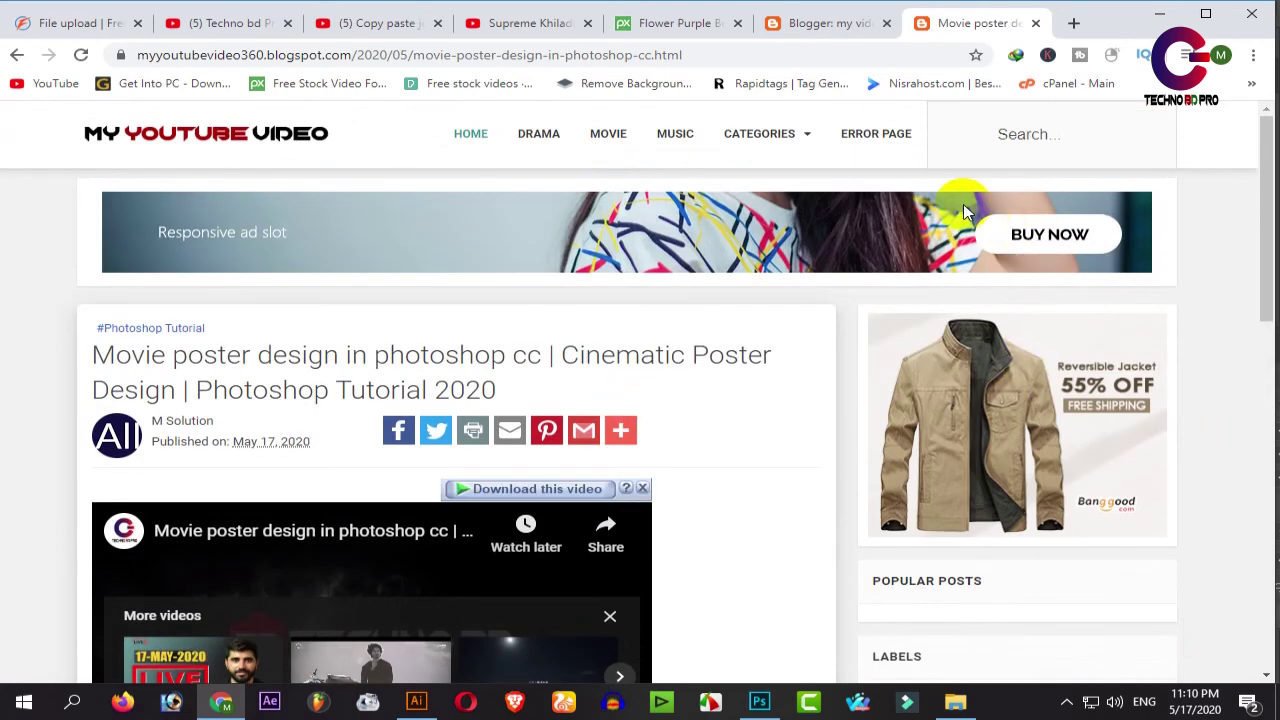
pyautogui.scroll(-3, 815, 200)
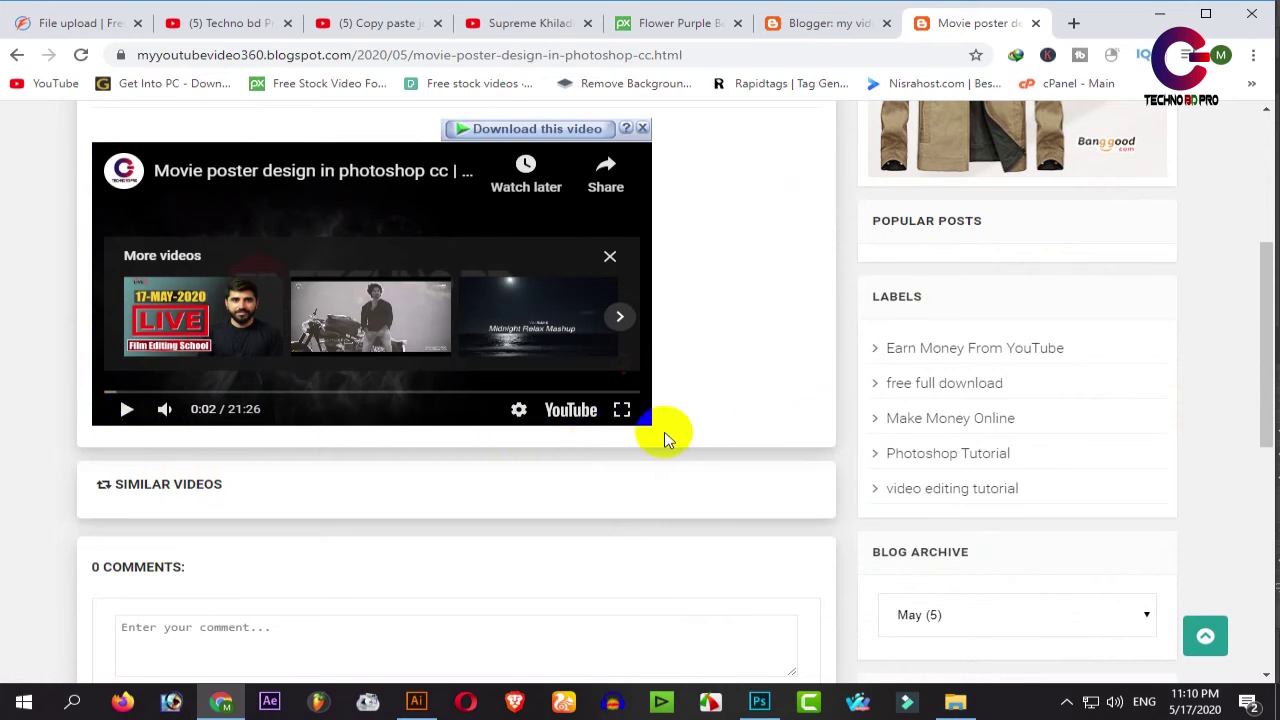
pyautogui.scroll(3, 851, 420)
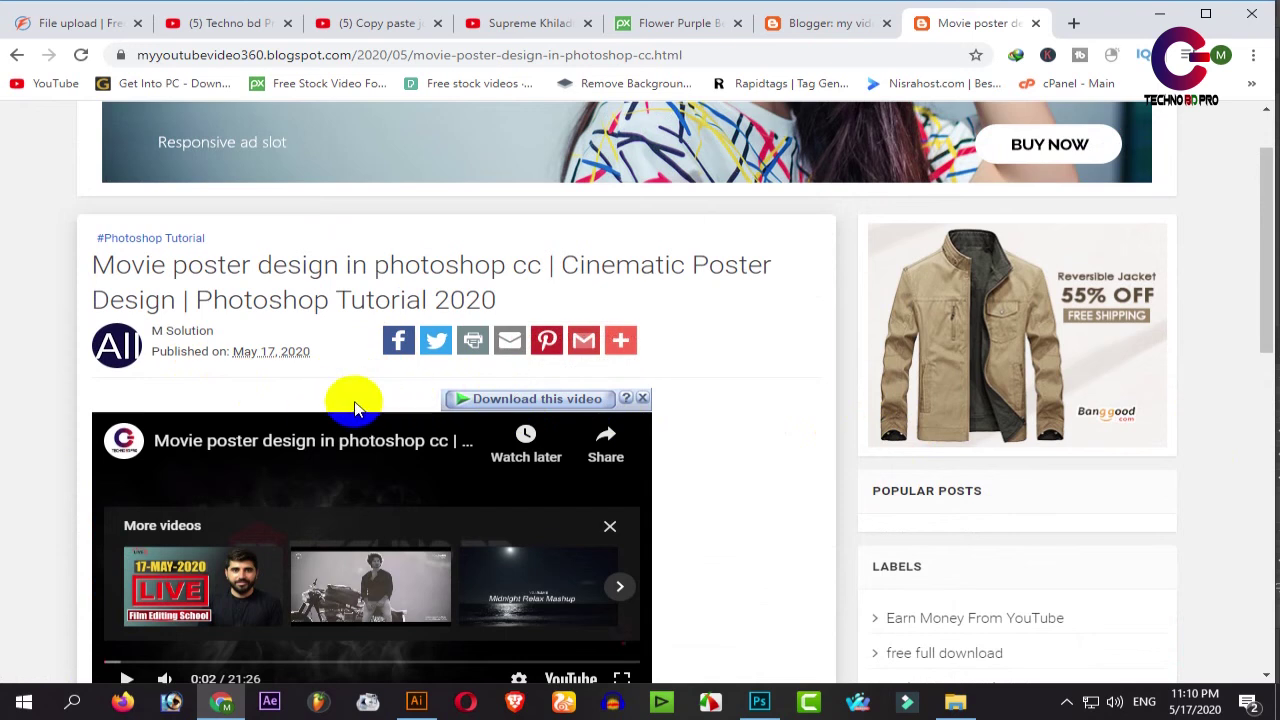
pyautogui.scroll(-3, 355, 408)
pyautogui.scroll(-3, 934, 471)
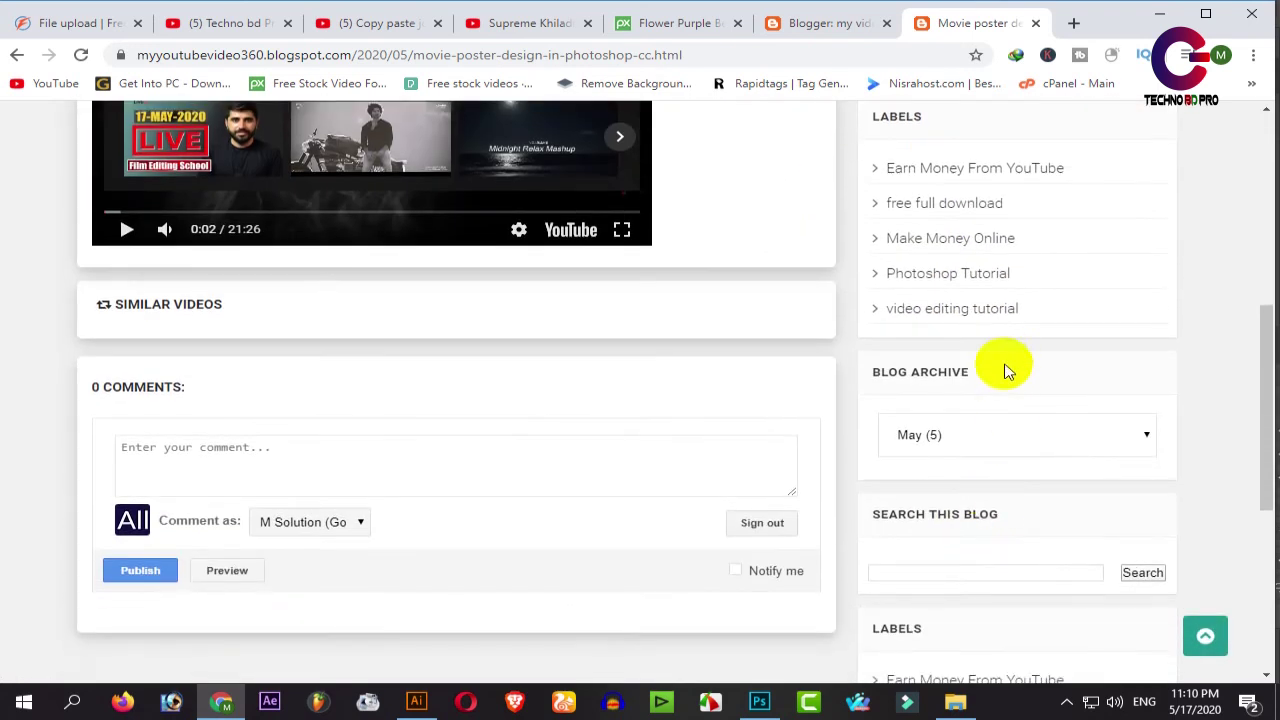
pyautogui.scroll(-5, 1000, 375)
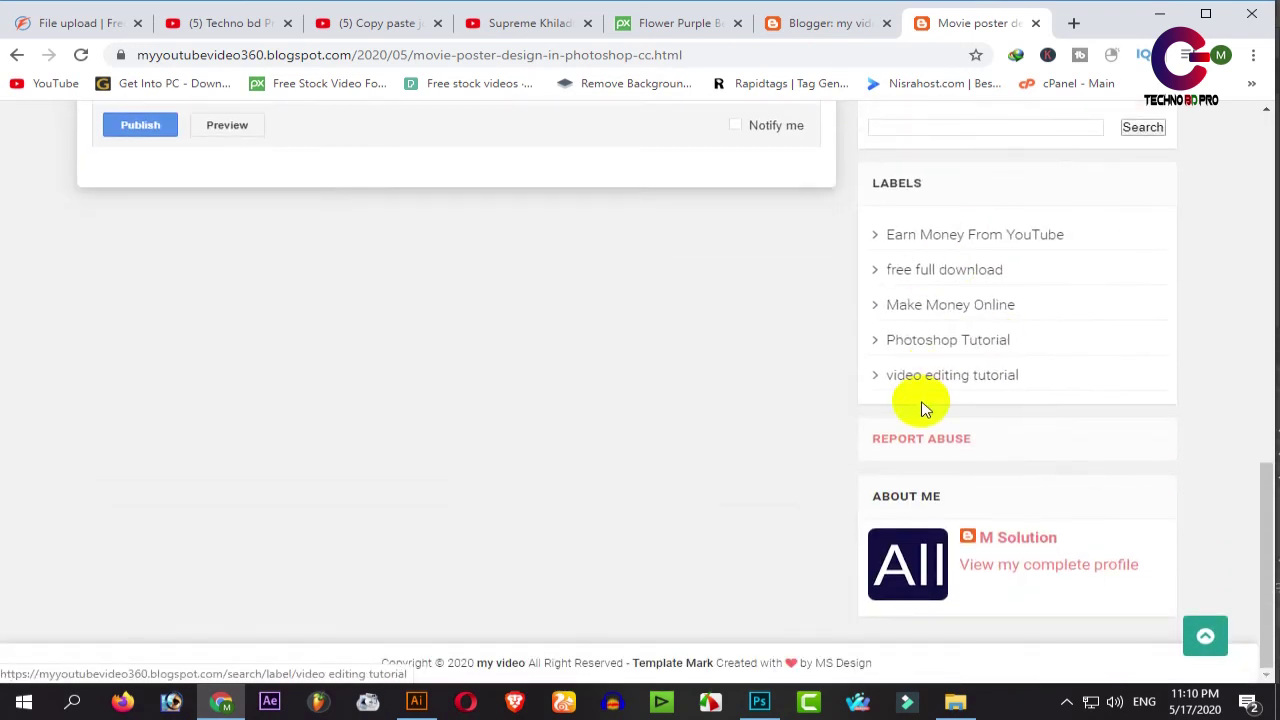
pyautogui.scroll(15, 823, 357)
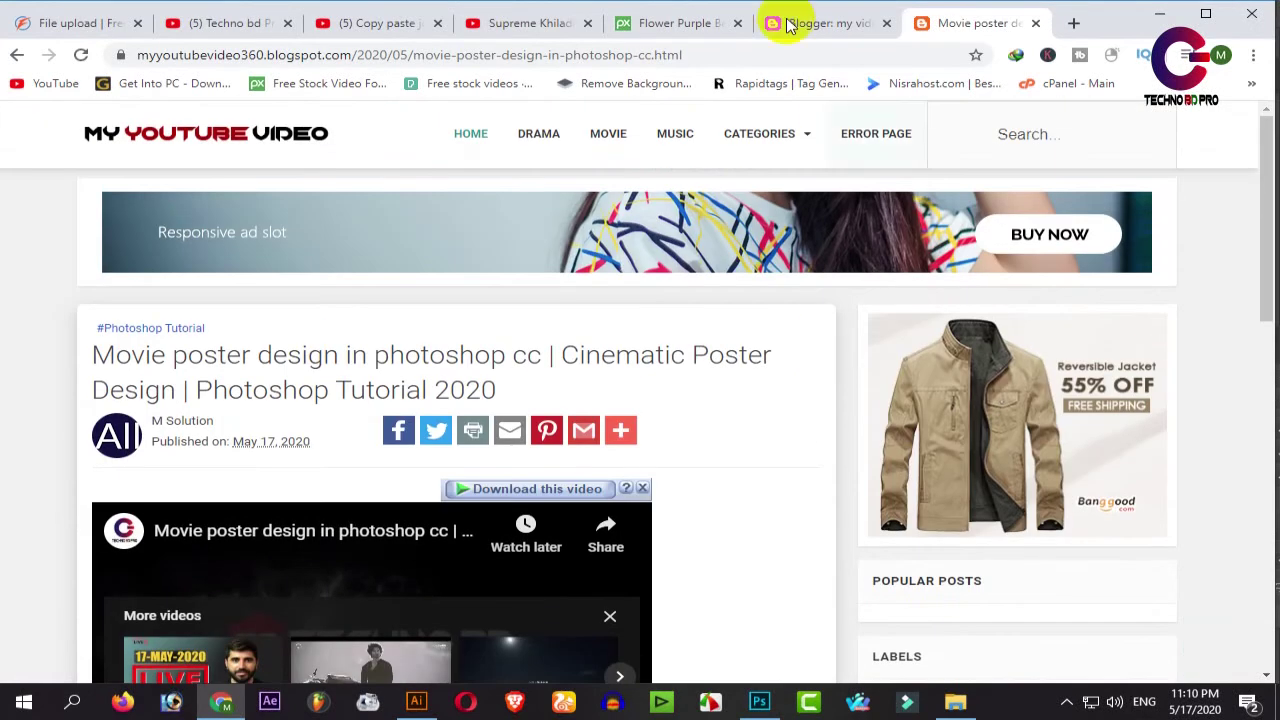
pyautogui.moveTo(786, 134)
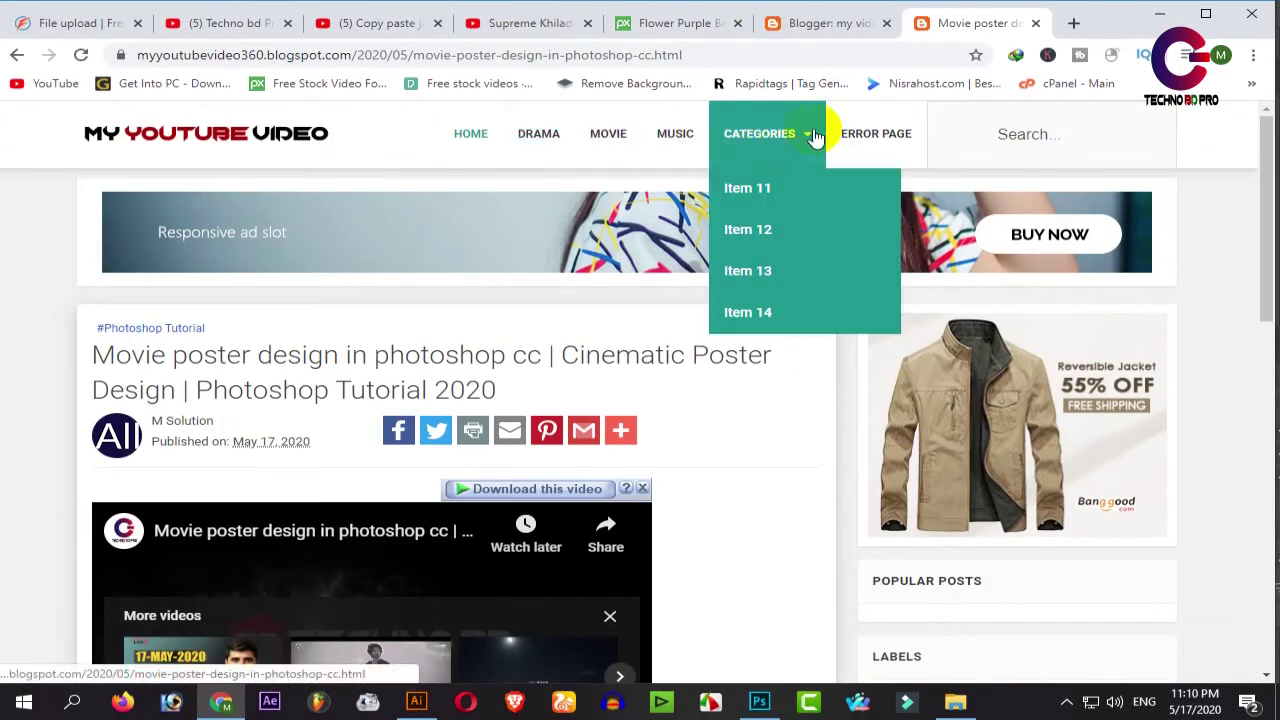
pyautogui.click(1017, 130)
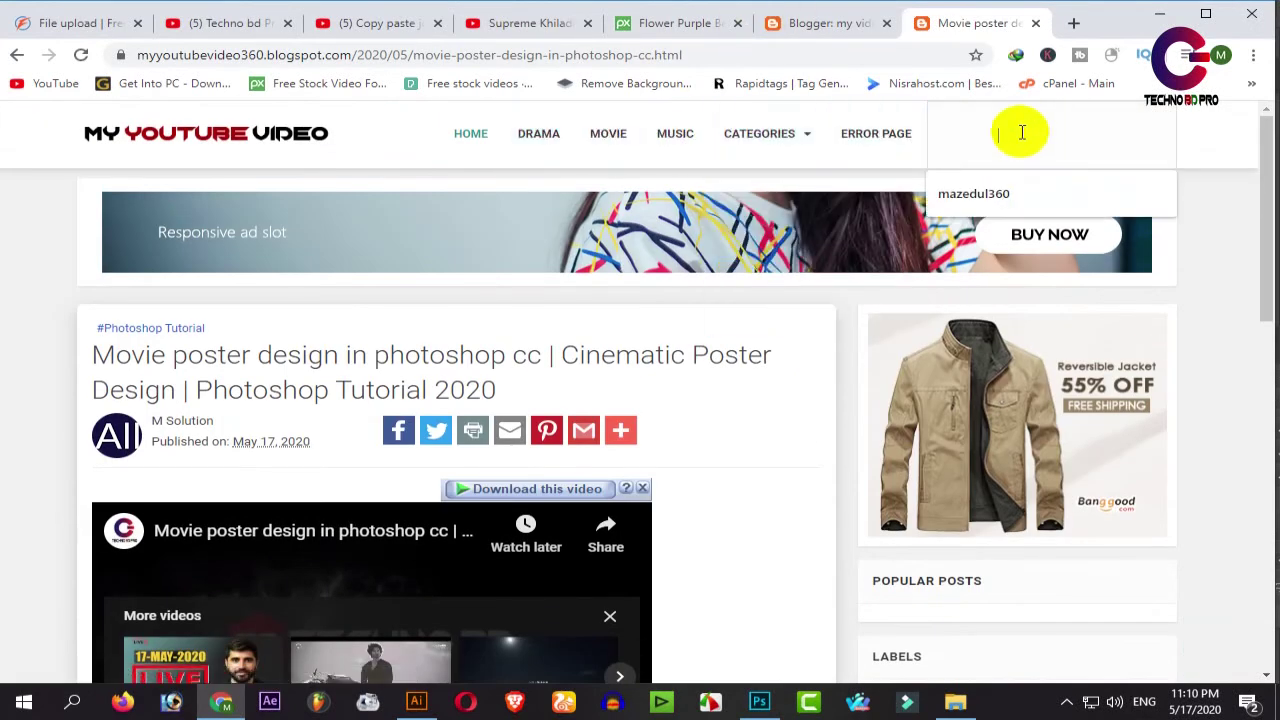
# - Open the blog theme's HTML for editing and locate the header menu's Home, Drama, Movie and Music items
pyautogui.click(840, 33)
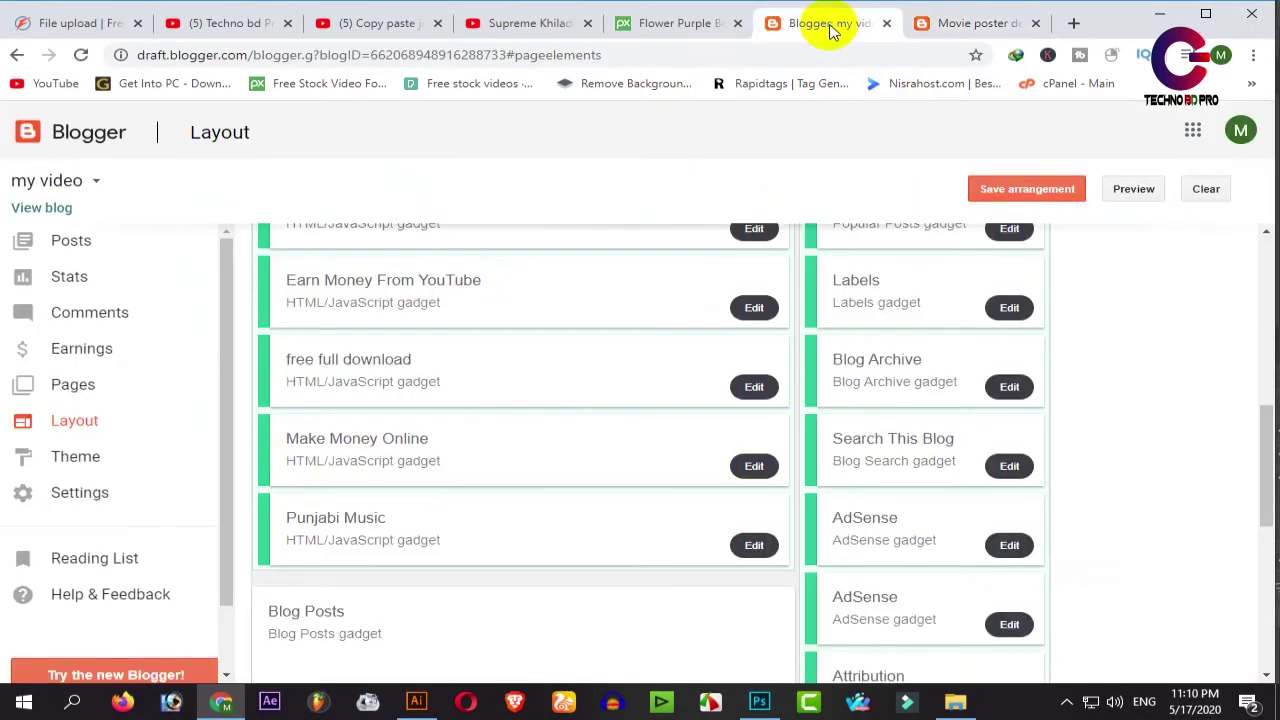
pyautogui.click(80, 466)
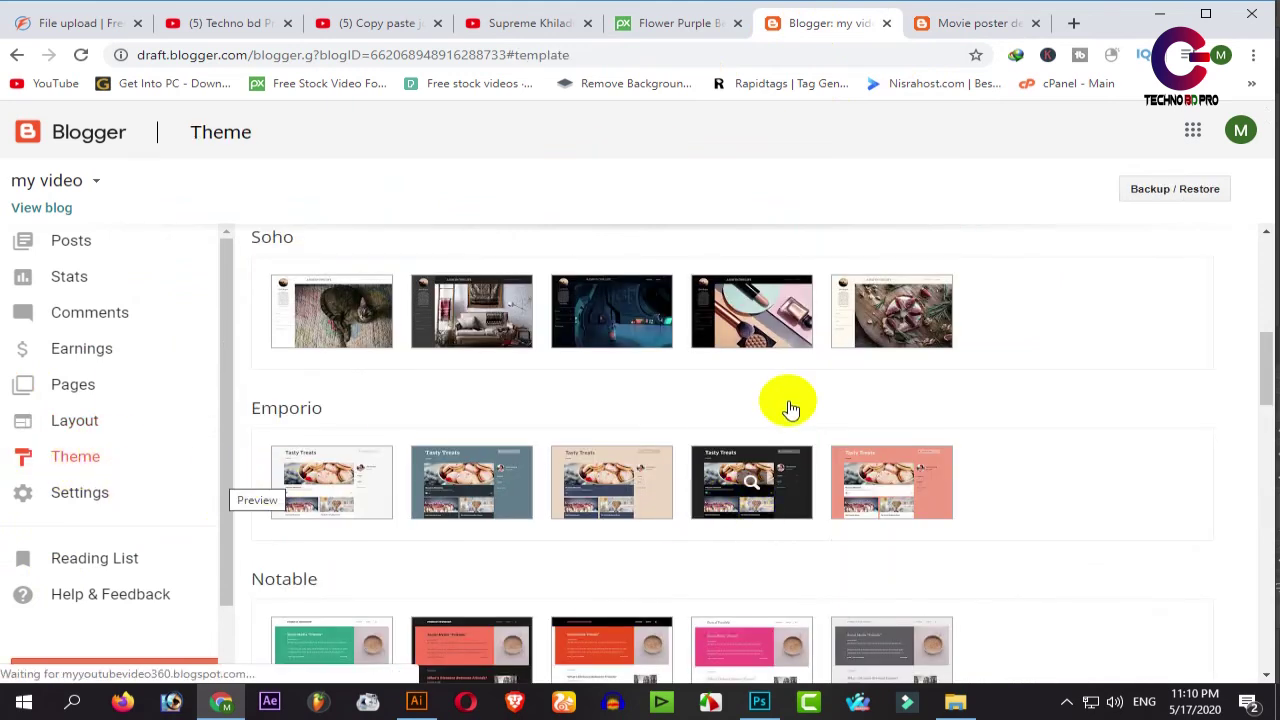
pyautogui.scroll(5, 423, 403)
pyautogui.scroll(-1, 587, 540)
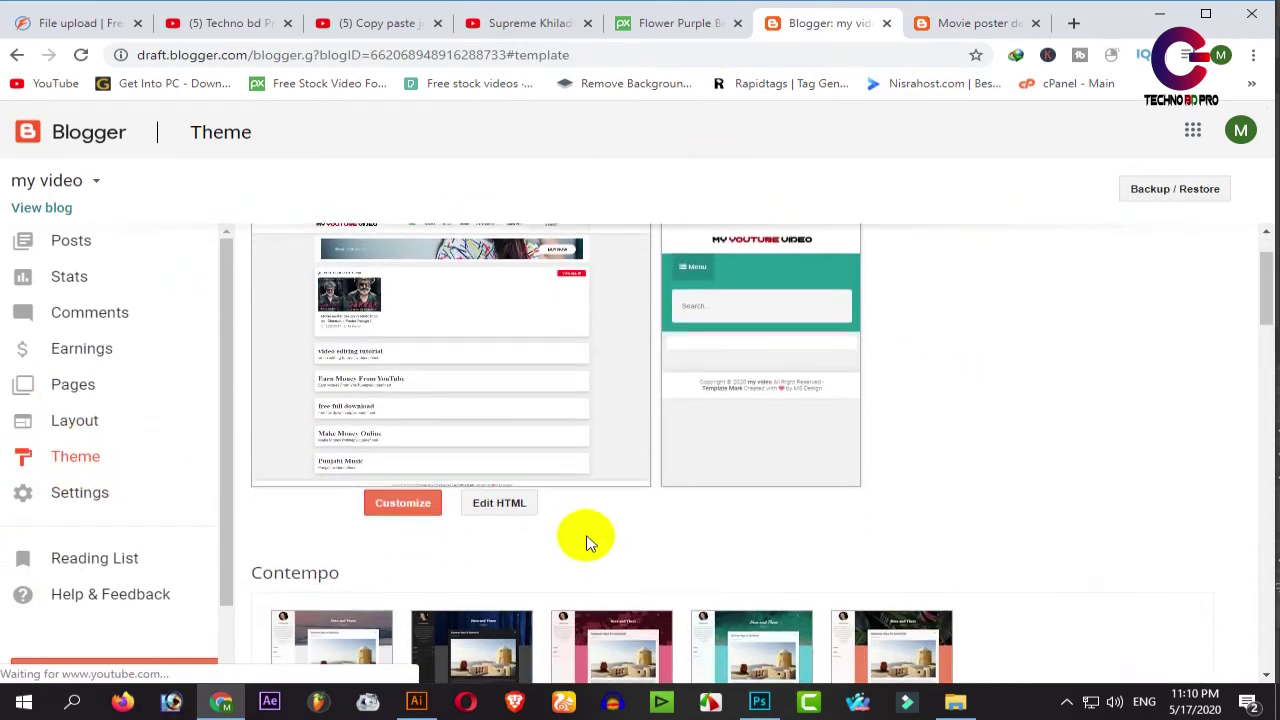
pyautogui.click(500, 504)
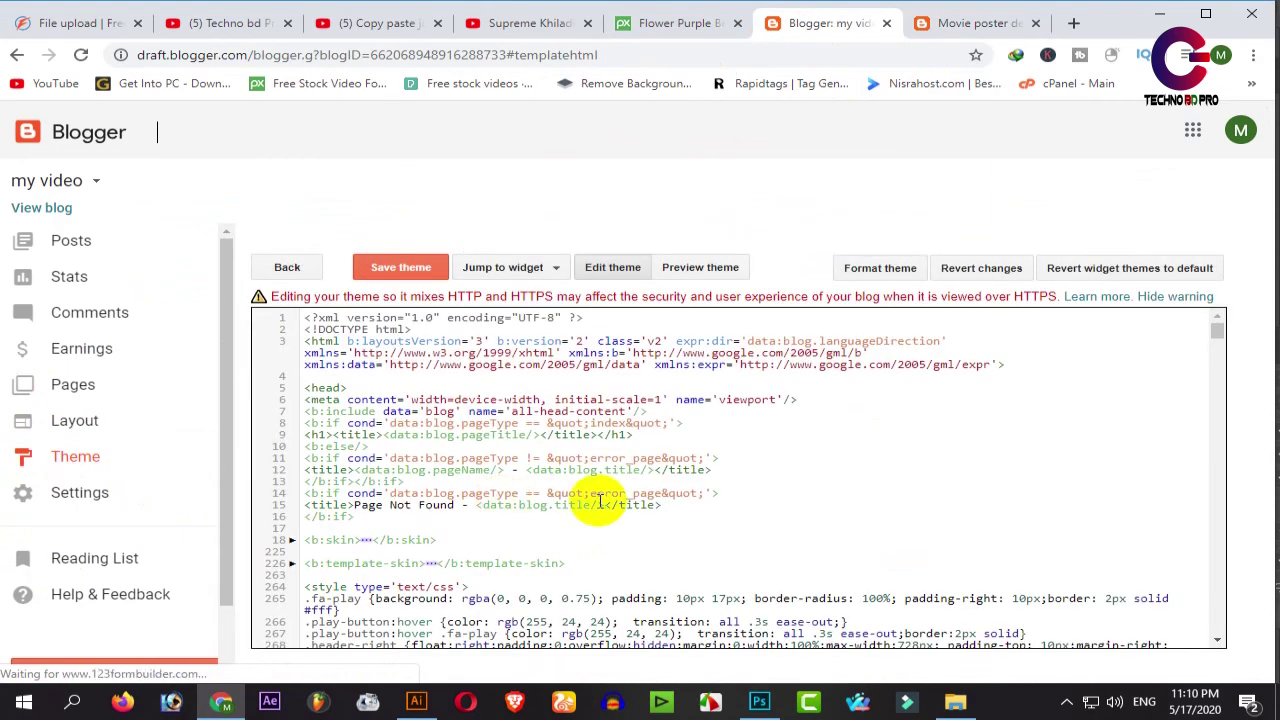
pyautogui.scroll(-10, 840, 490)
pyautogui.scroll(-10, 833, 493)
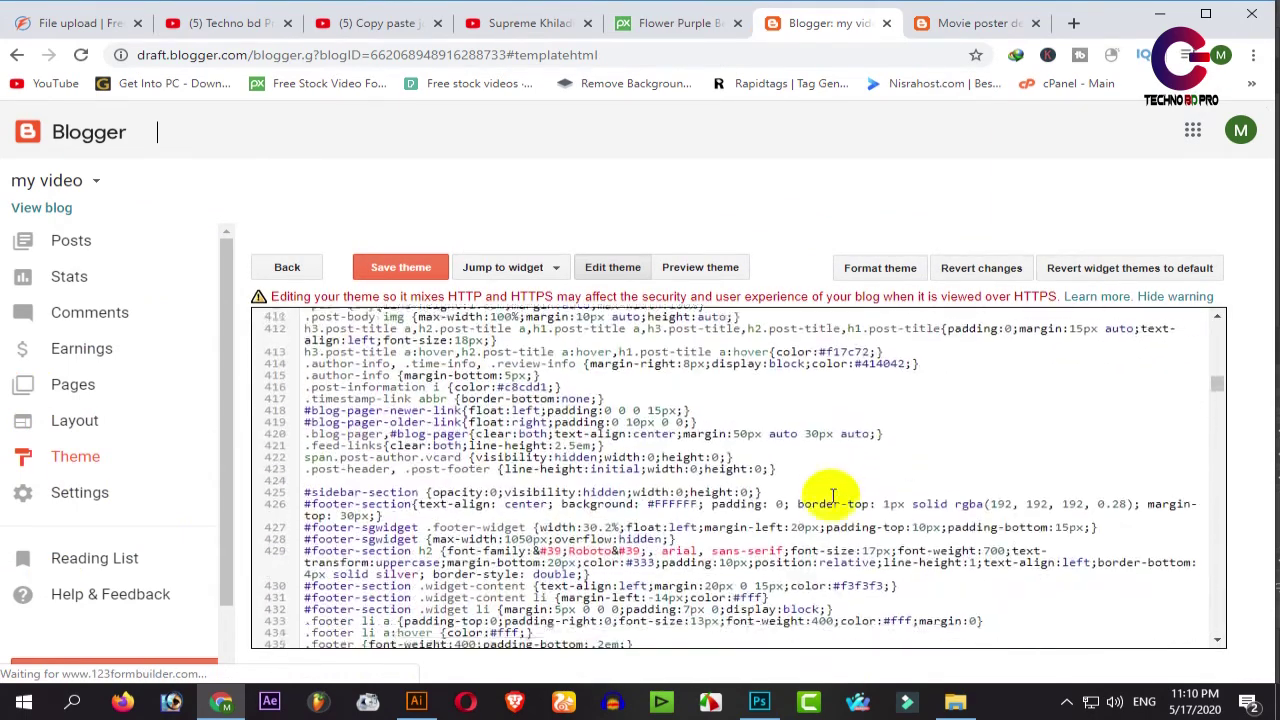
pyautogui.scroll(-10, 833, 495)
pyautogui.scroll(-10, 814, 491)
pyautogui.scroll(-10, 814, 491)
pyautogui.scroll(-15, 814, 491)
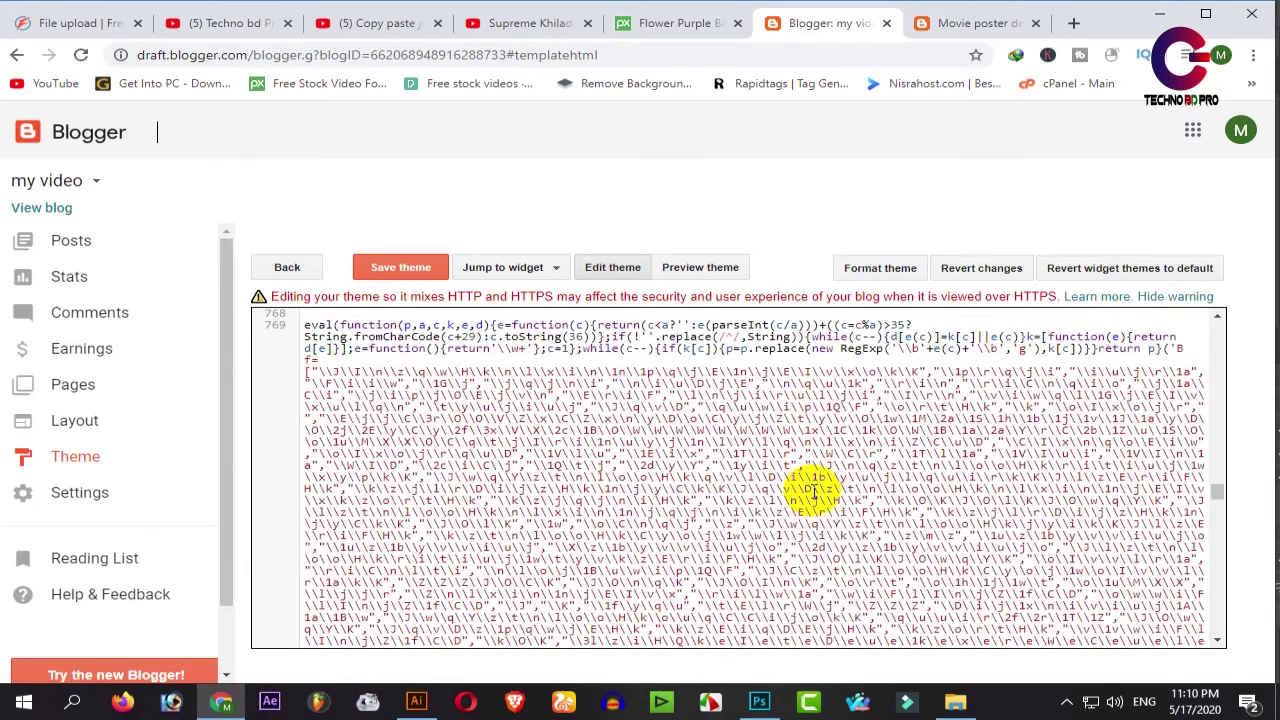
pyautogui.scroll(-10, 814, 491)
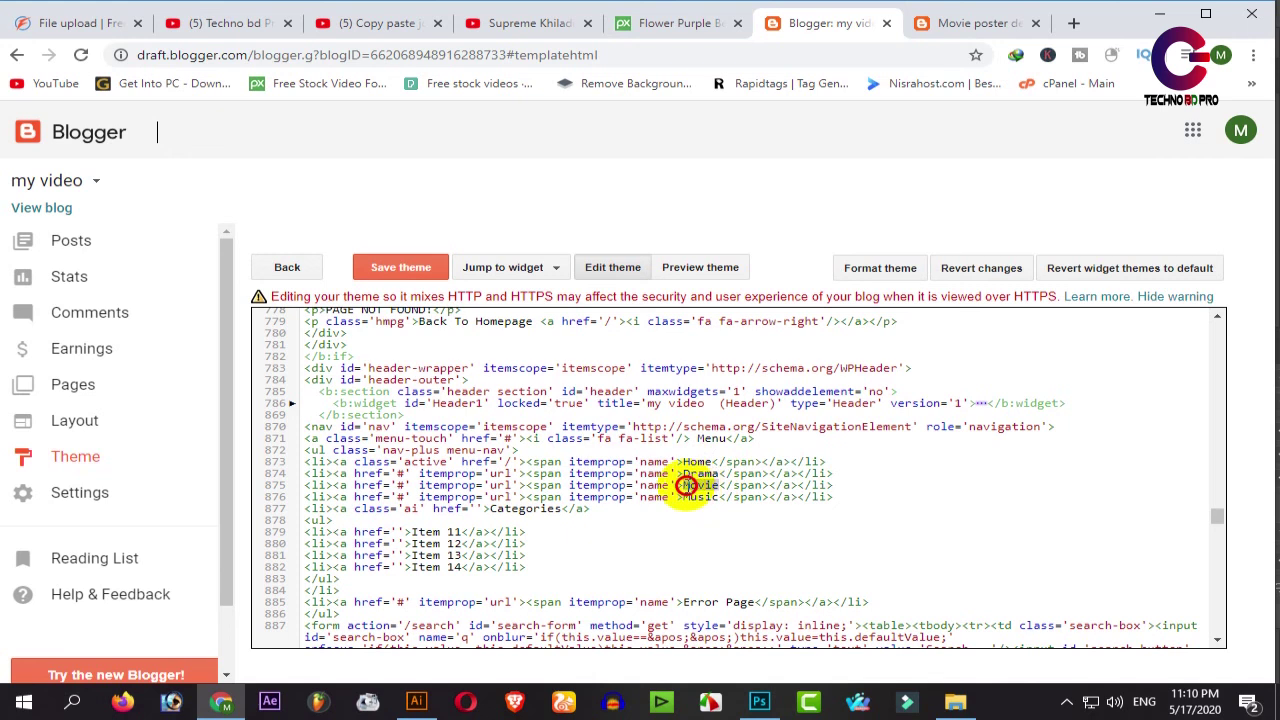
# - Copy "Photoshop Tutorial" from the post's title and replace the Drama menu item's name with it in the theme HTML
pyautogui.click(929, 23)
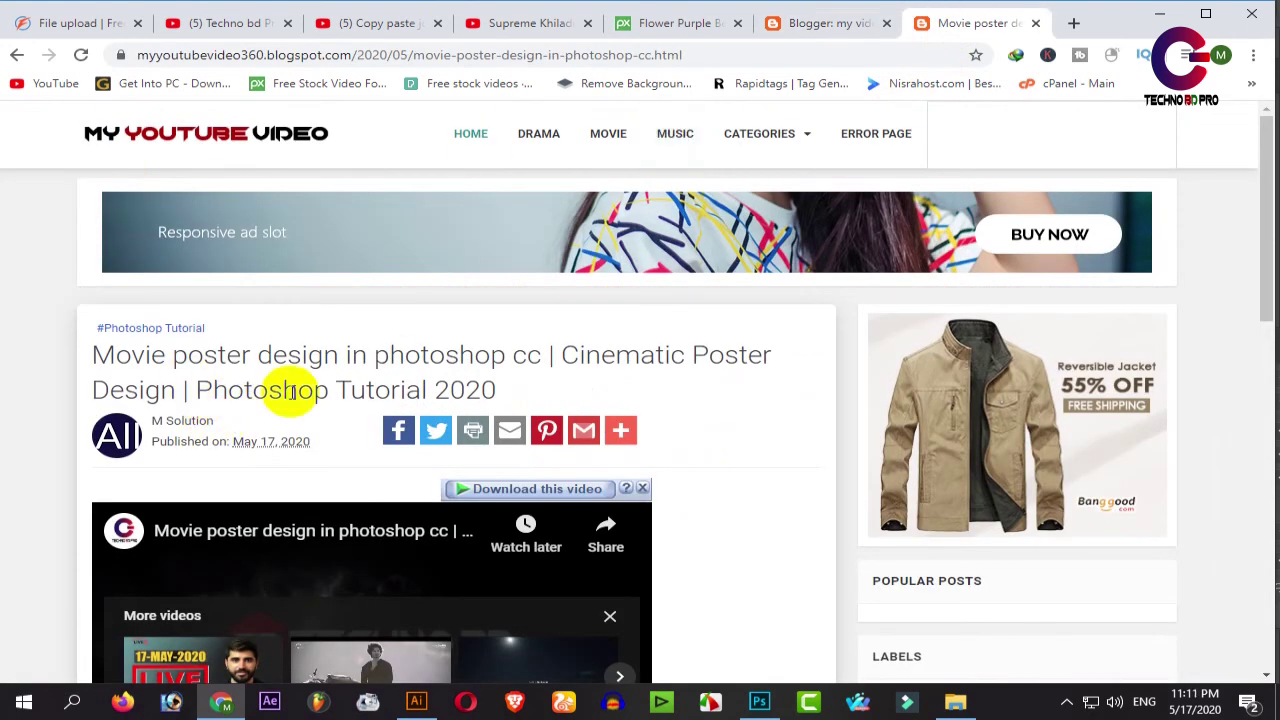
pyautogui.moveTo(197, 390); pyautogui.dragTo(416, 394)
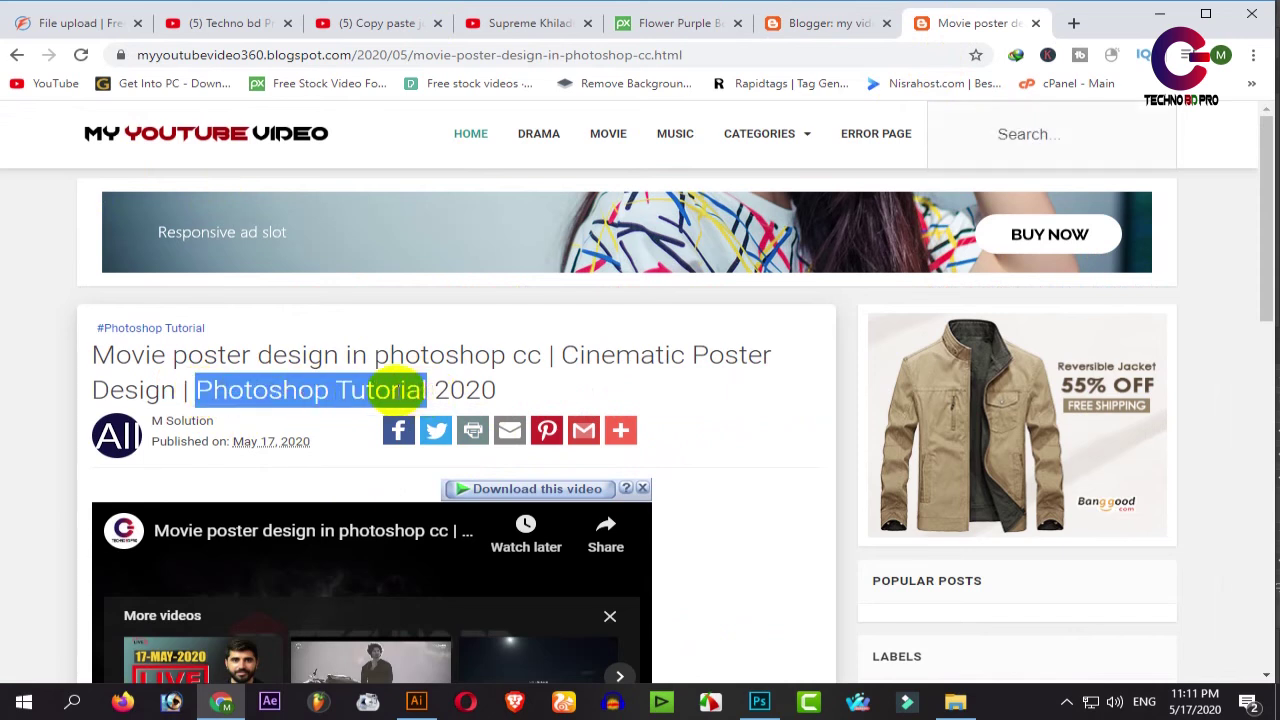
pyautogui.rightClick(410, 390)
pyautogui.click(451, 410)
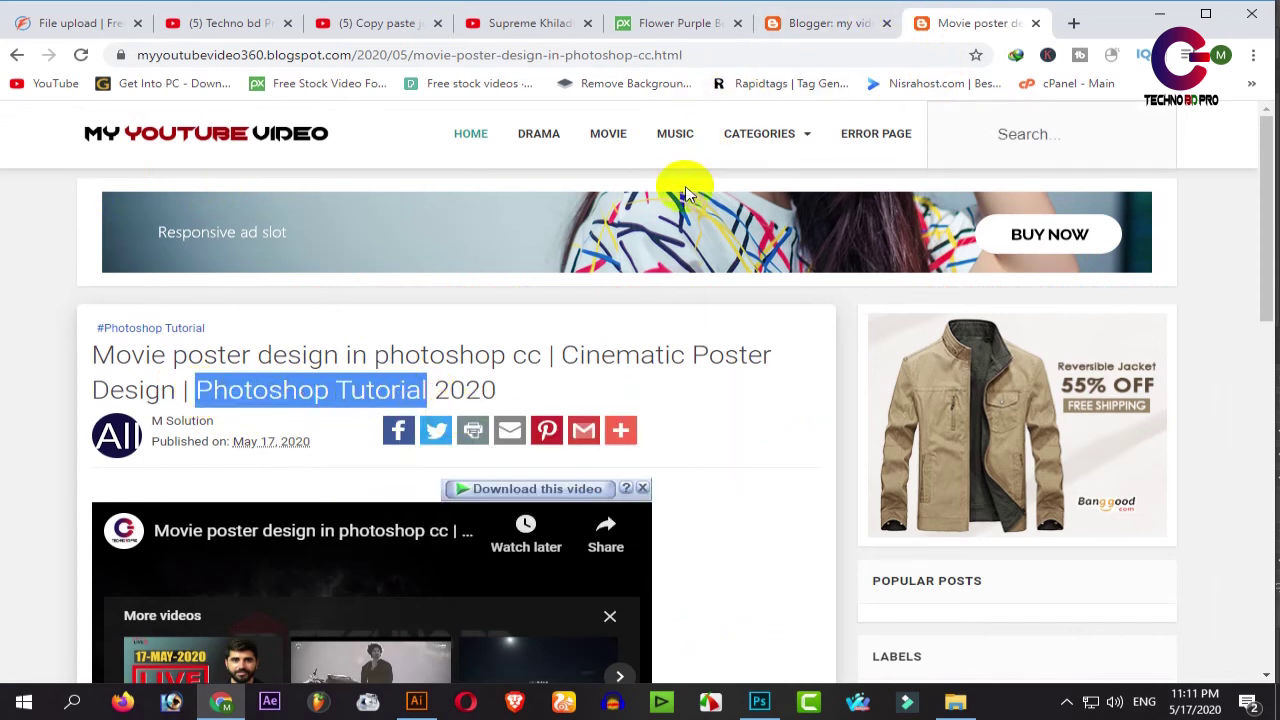
pyautogui.click(805, 23)
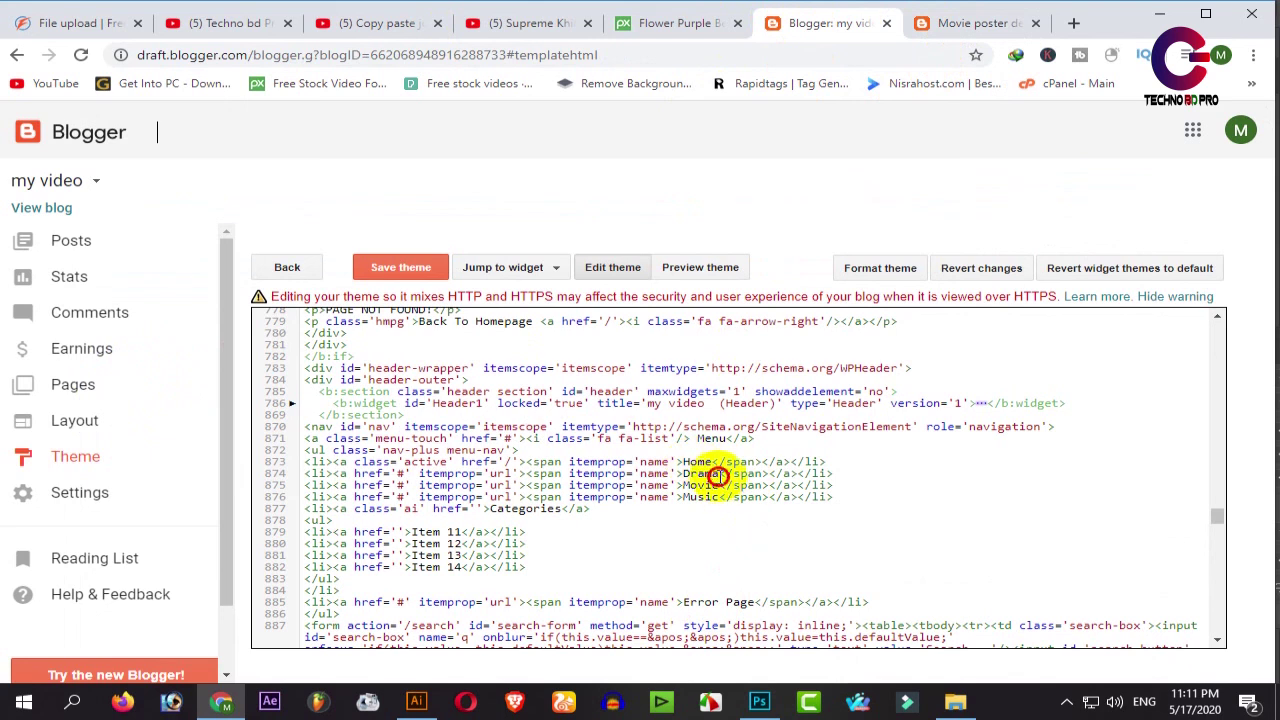
pyautogui.doubleClick(693, 474)
pyautogui.rightClick(693, 474)
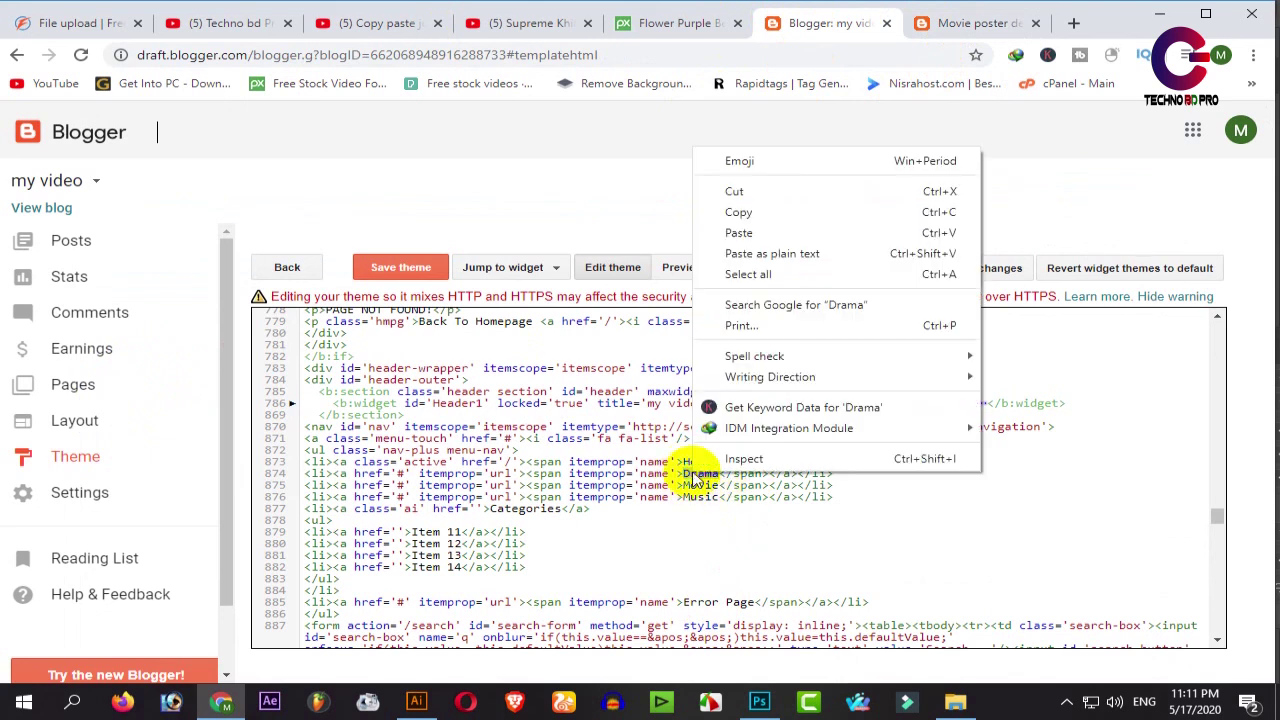
pyautogui.click(740, 233)
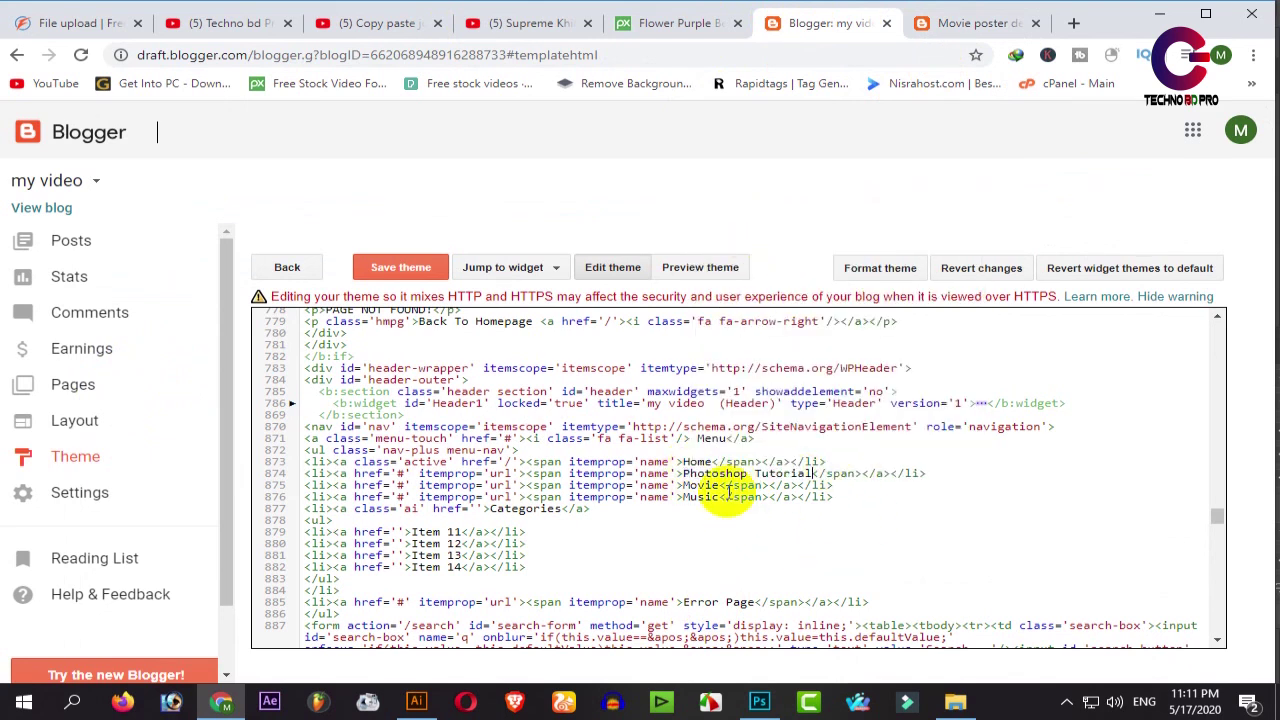
# - Try the Drama menu link on the published post and open the Photoshop Tutorial label page
pyautogui.click(972, 23)
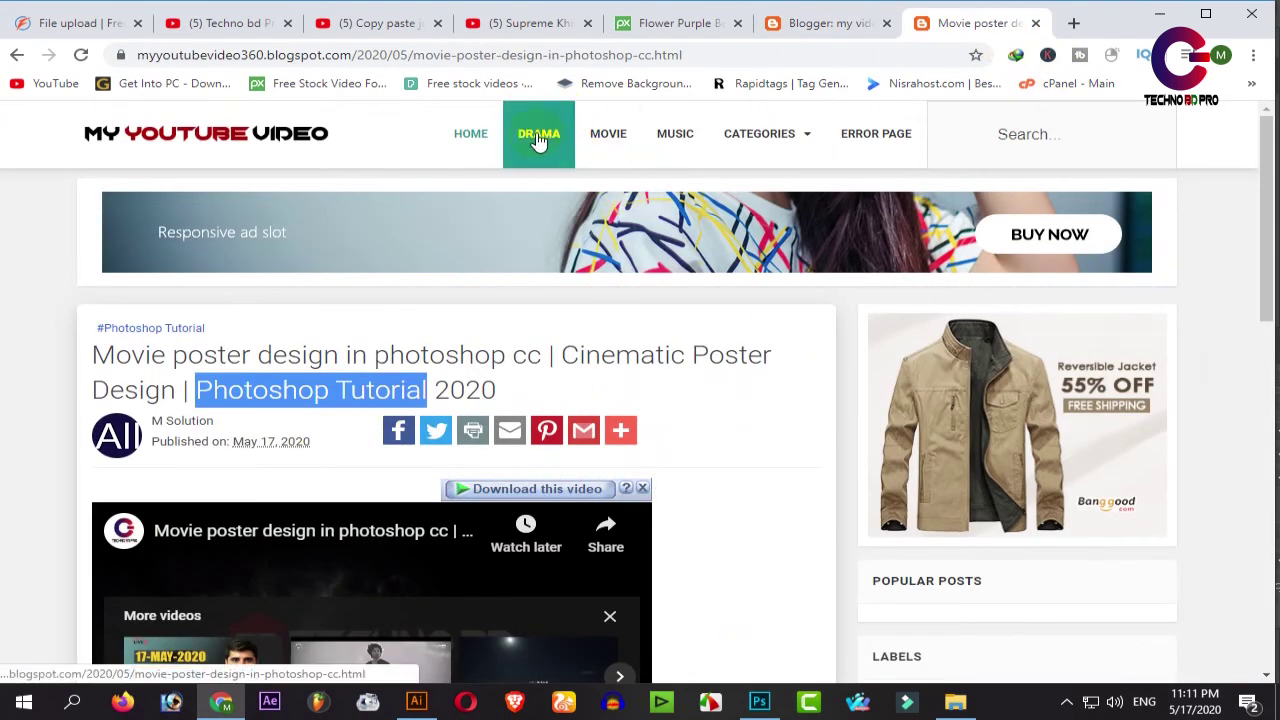
pyautogui.click(588, 130)
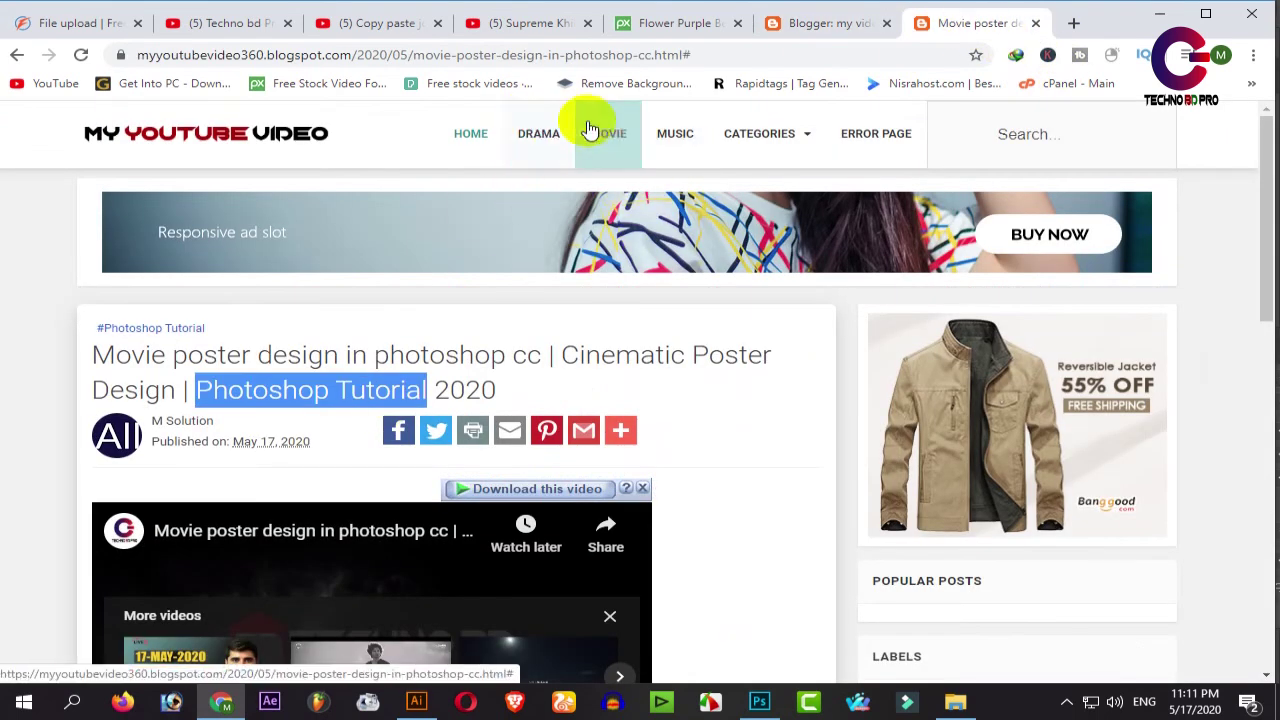
pyautogui.click(771, 380)
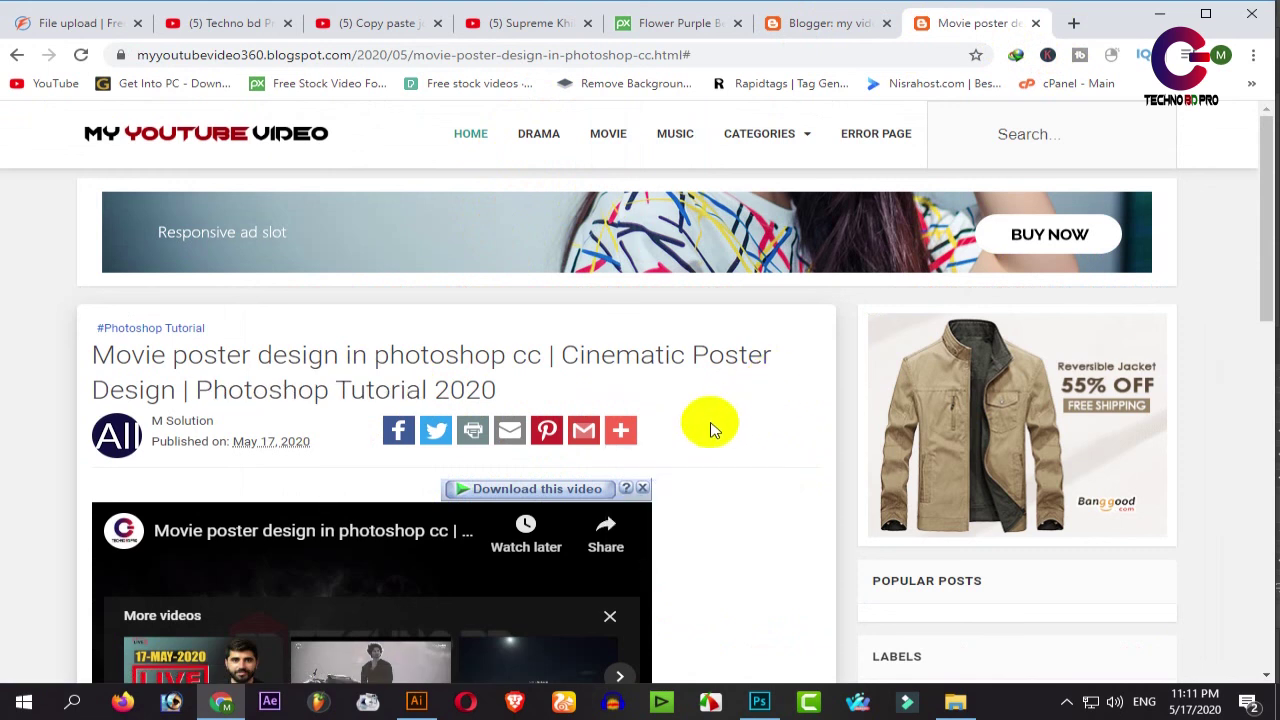
pyautogui.scroll(-20, 977, 443)
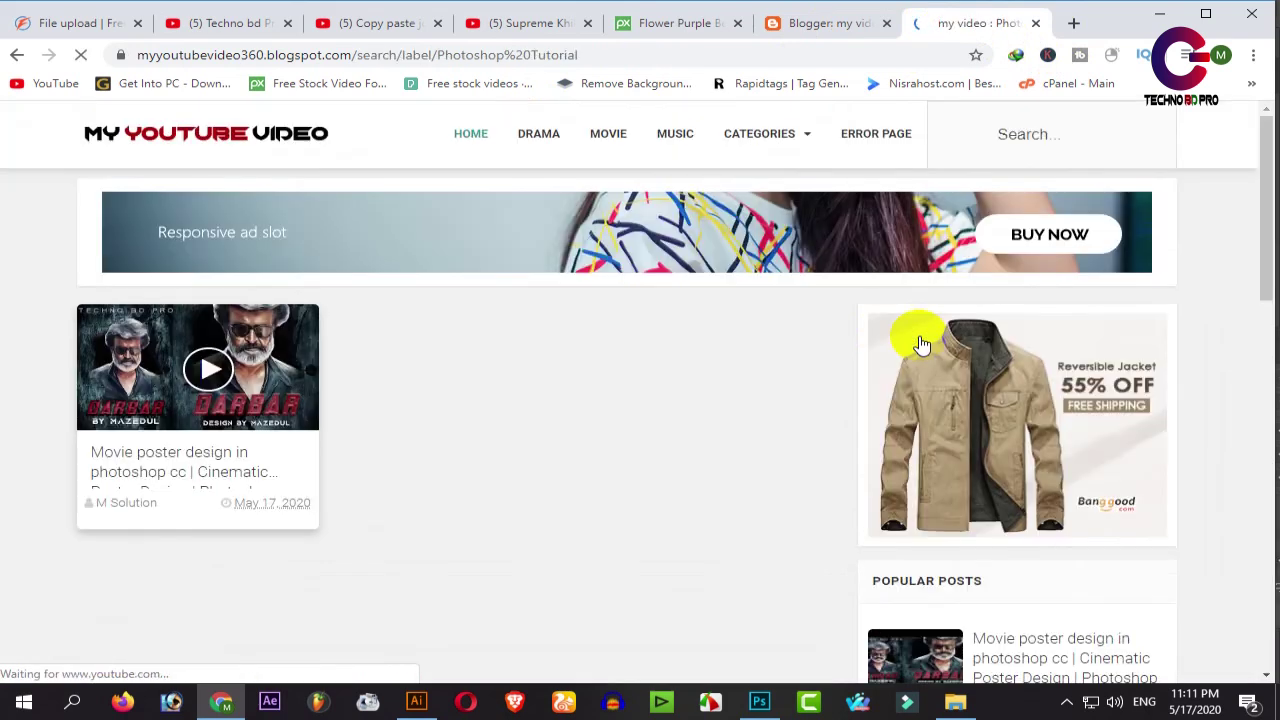
# - Copy the Photoshop Tutorial label page's address and paste it over the # link of the Photoshop Tutorial menu item in the theme HTML
pyautogui.moveTo(607, 62); pyautogui.dragTo(109, 49)
pyautogui.rightClick(198, 60)
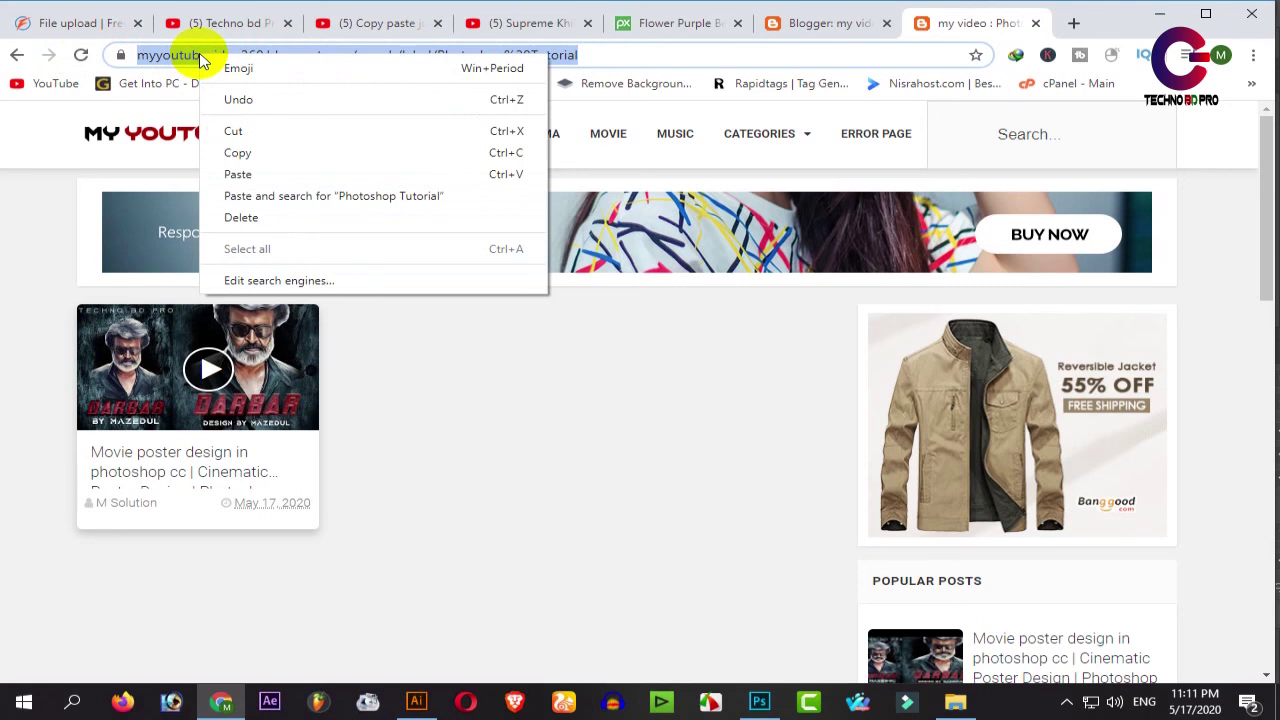
pyautogui.click(250, 160)
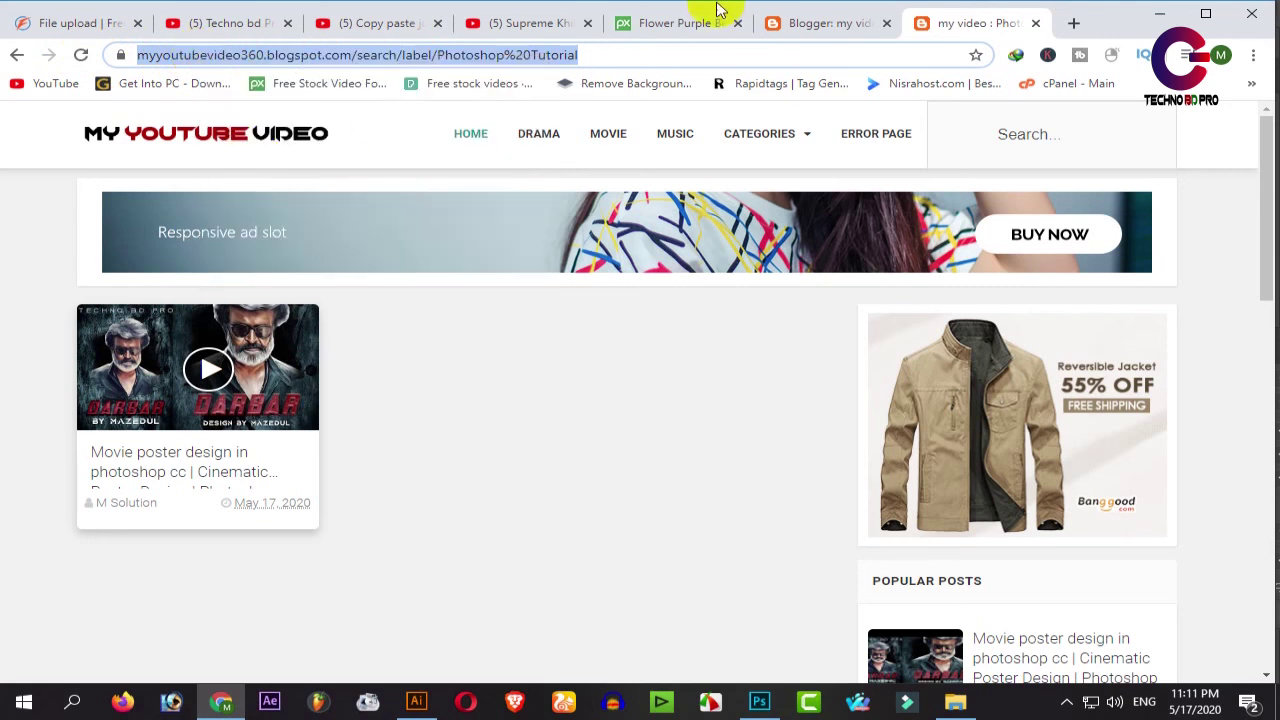
pyautogui.click(805, 23)
pyautogui.click(813, 473)
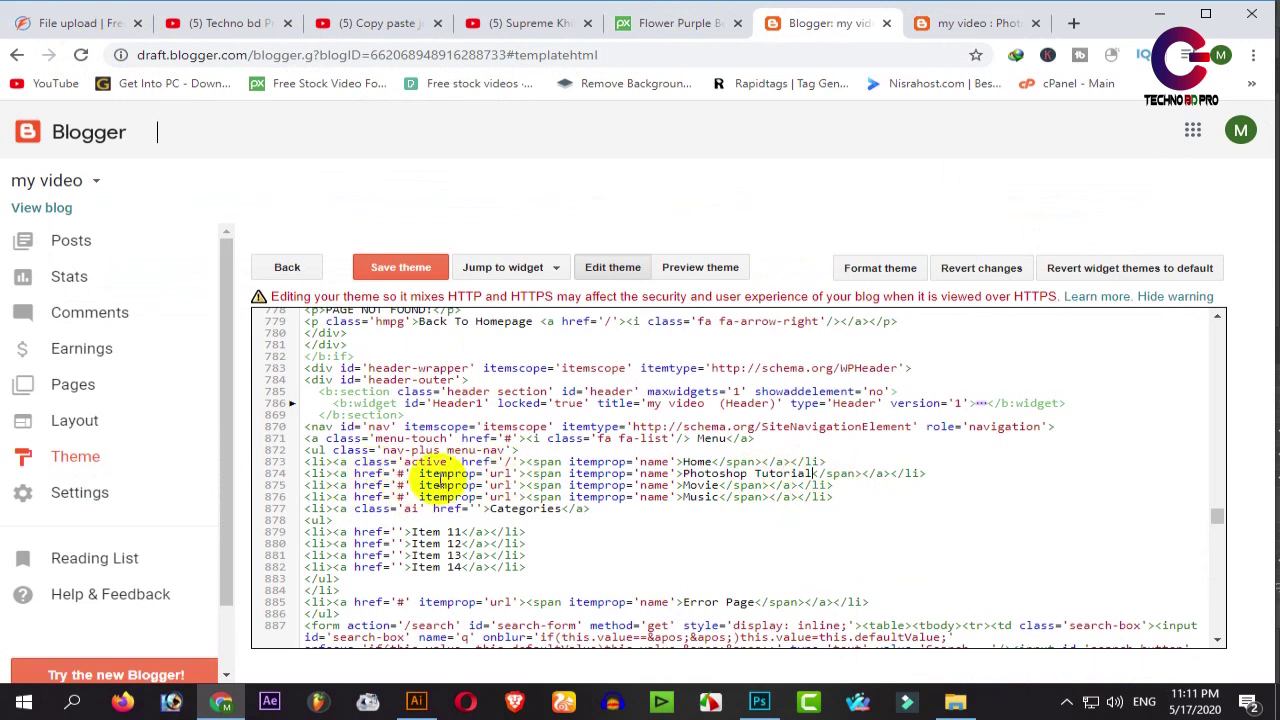
pyautogui.rightClick(399, 476)
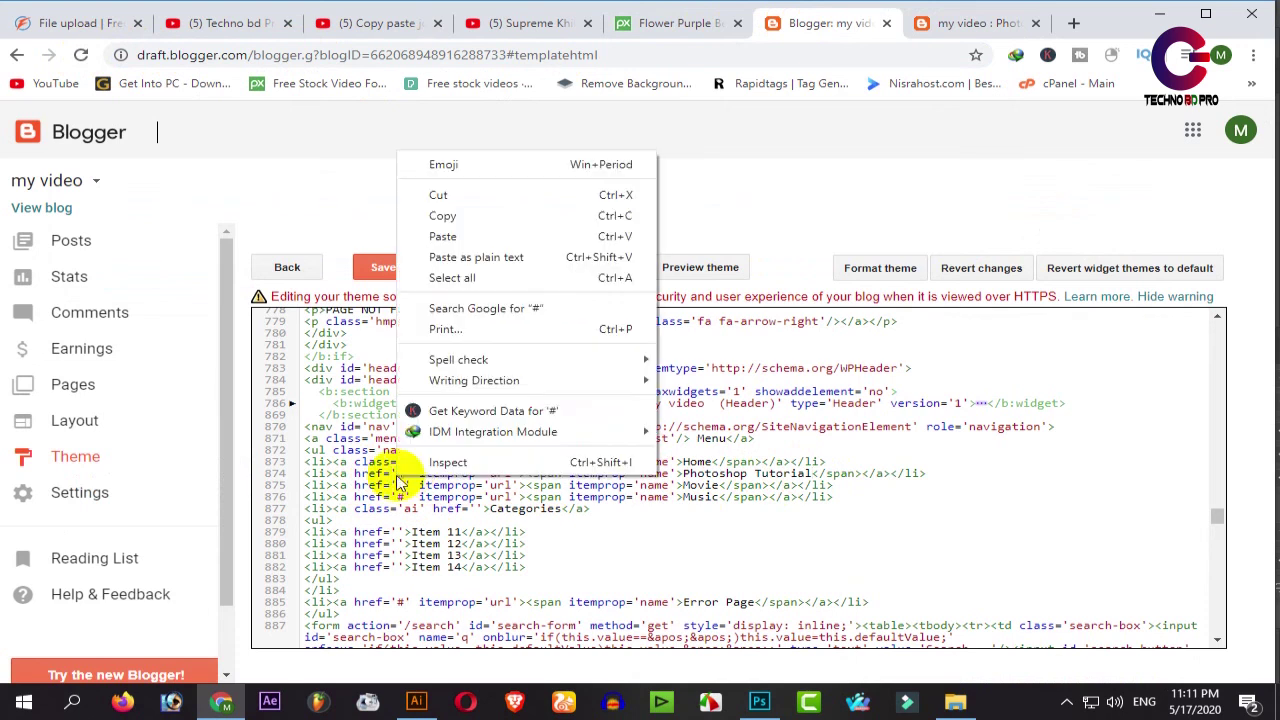
pyautogui.click(457, 239)
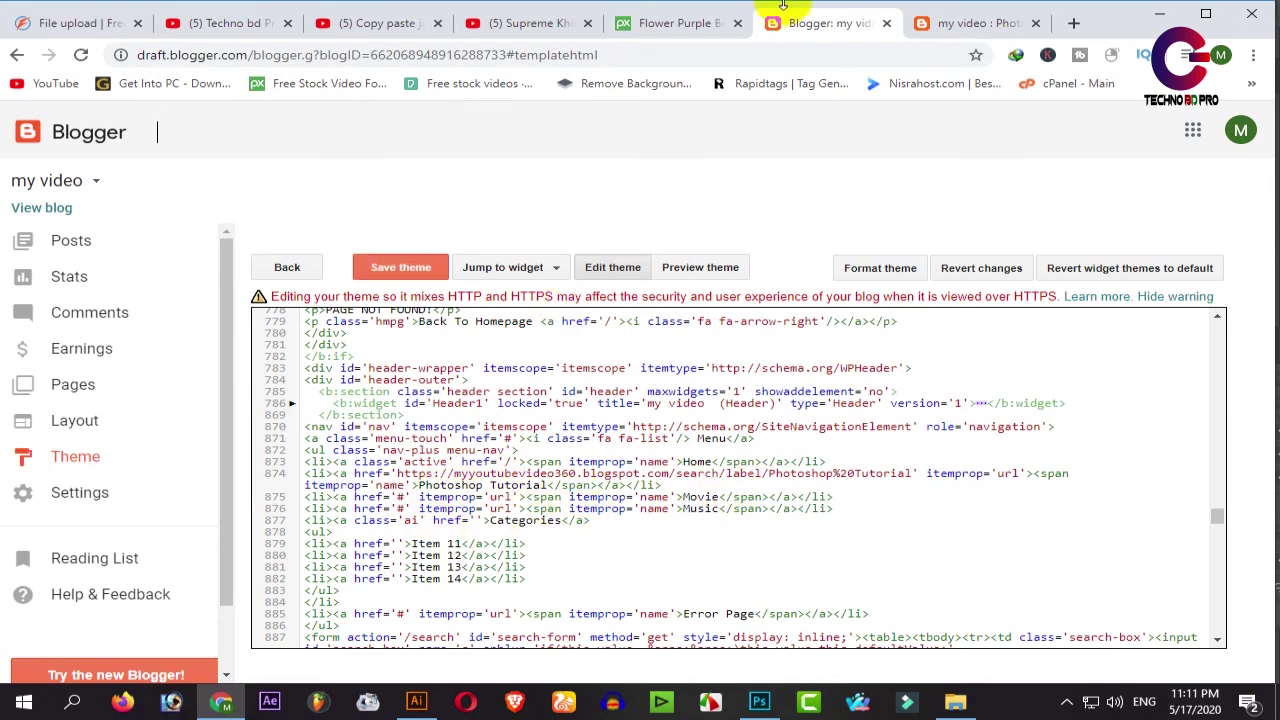
# - Reload the published blog and test the header menu's Photoshop Tutorial and Home links, looking over the pages they open
pyautogui.click(983, 24)
pyautogui.moveTo(580, 55); pyautogui.dragTo(128, 66)
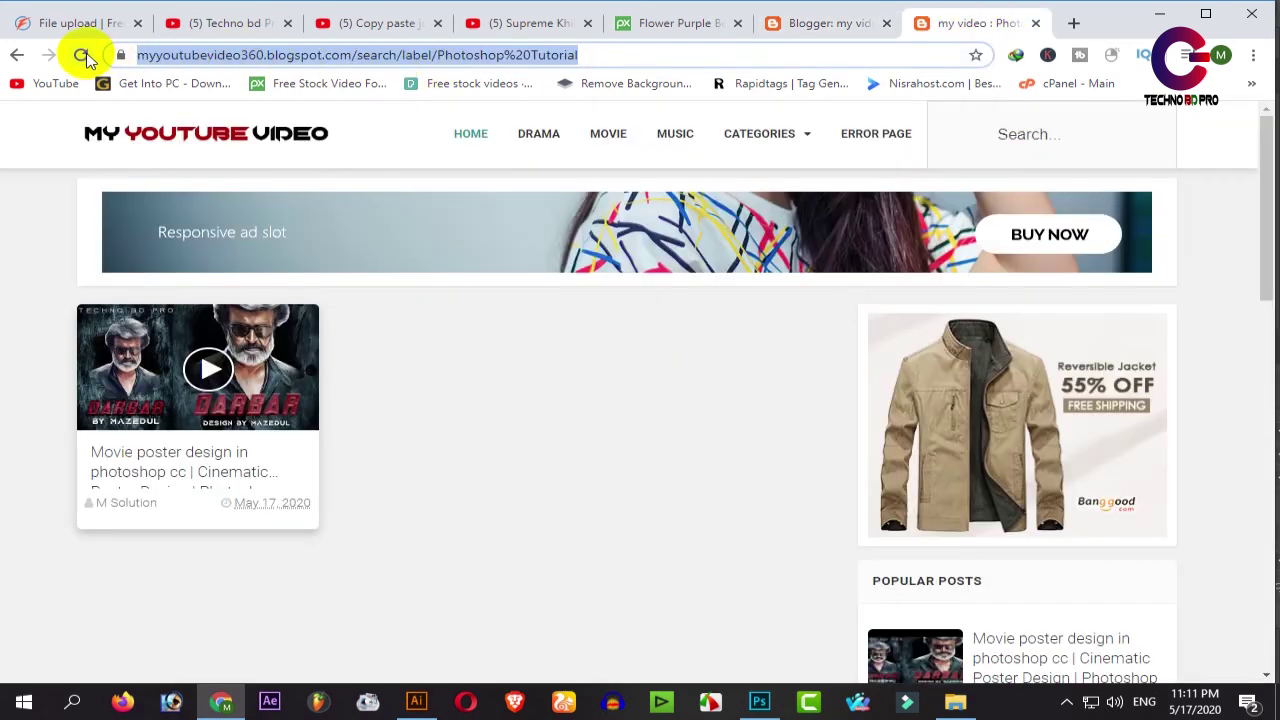
pyautogui.click(82, 55)
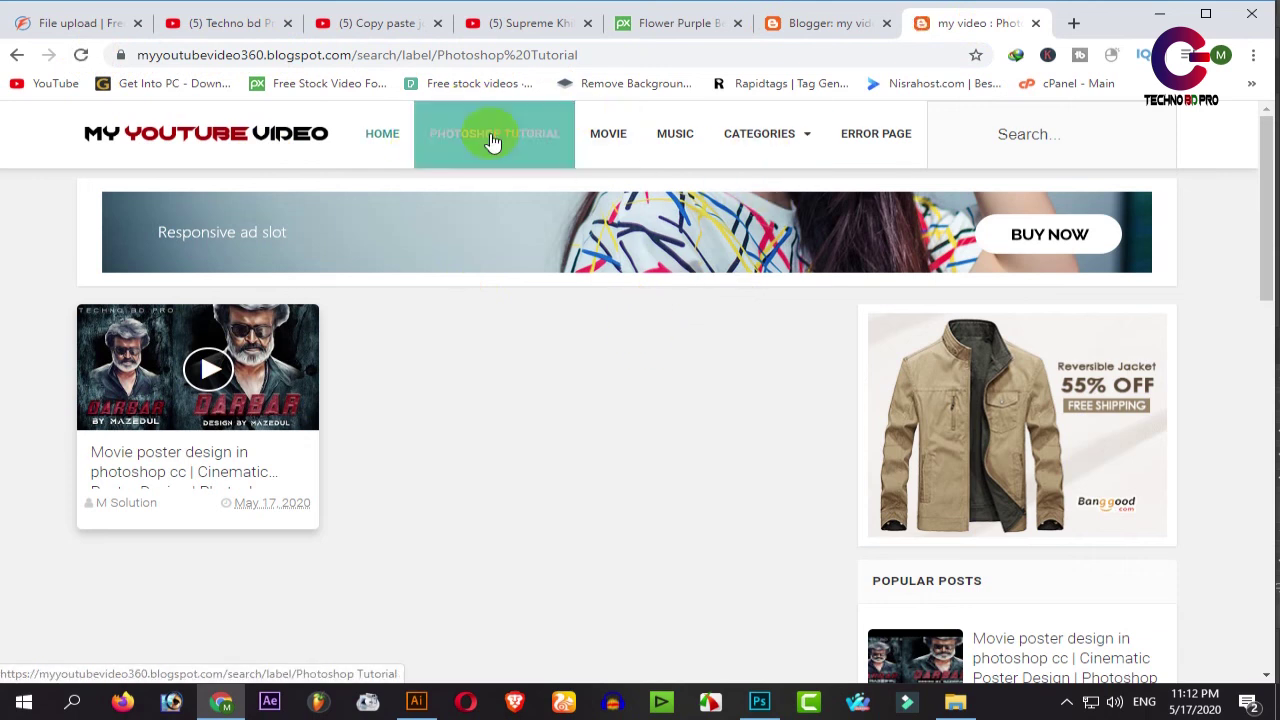
pyautogui.click(463, 135)
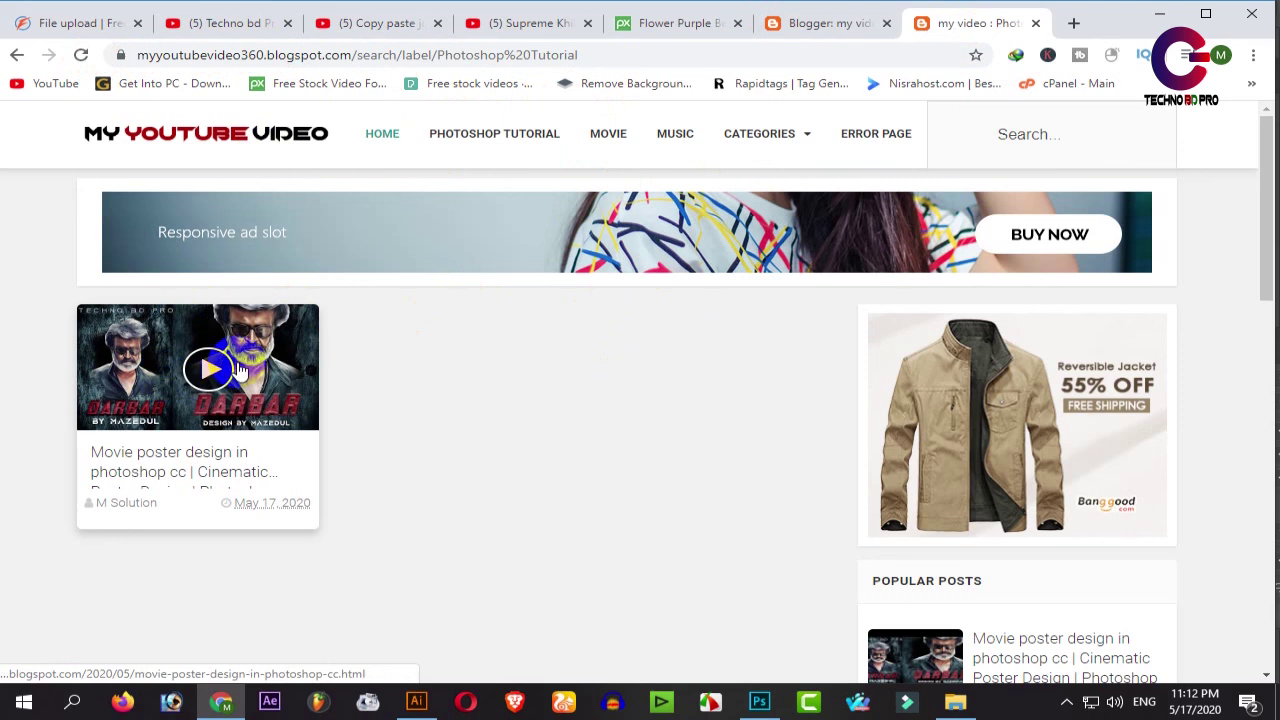
pyautogui.click(373, 150)
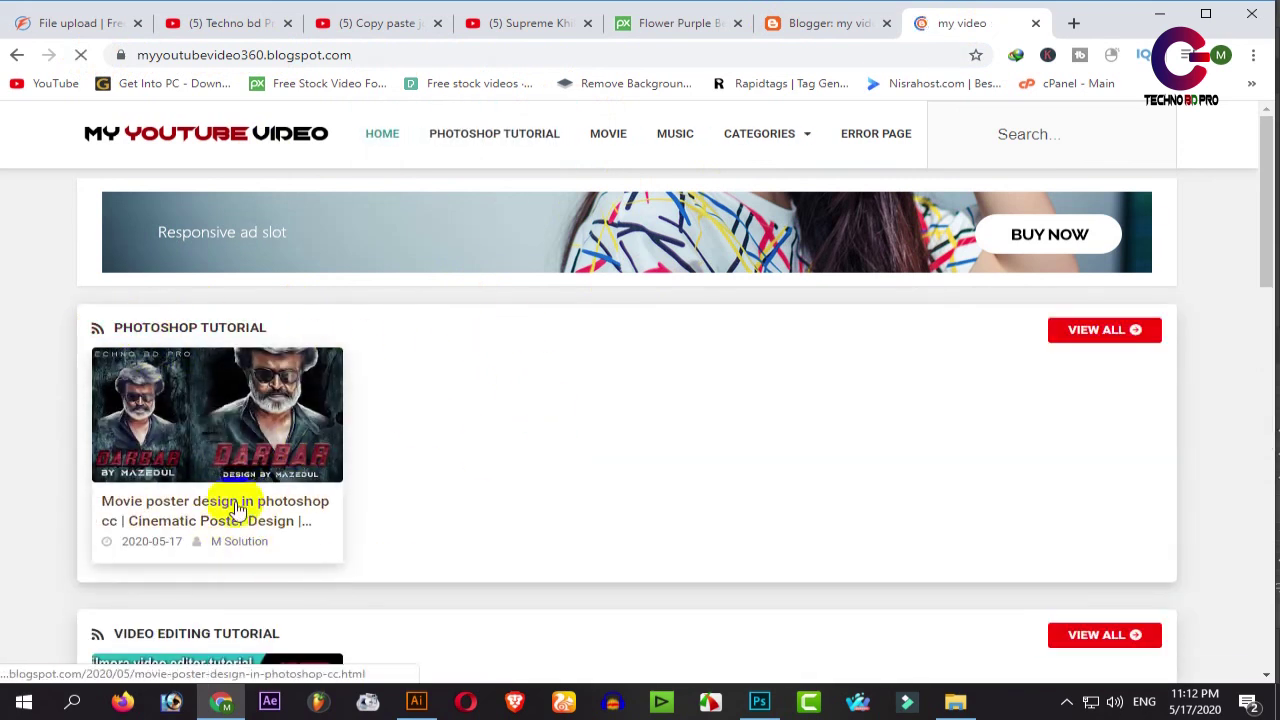
pyautogui.scroll(-3, 418, 489)
pyautogui.scroll(3, 434, 471)
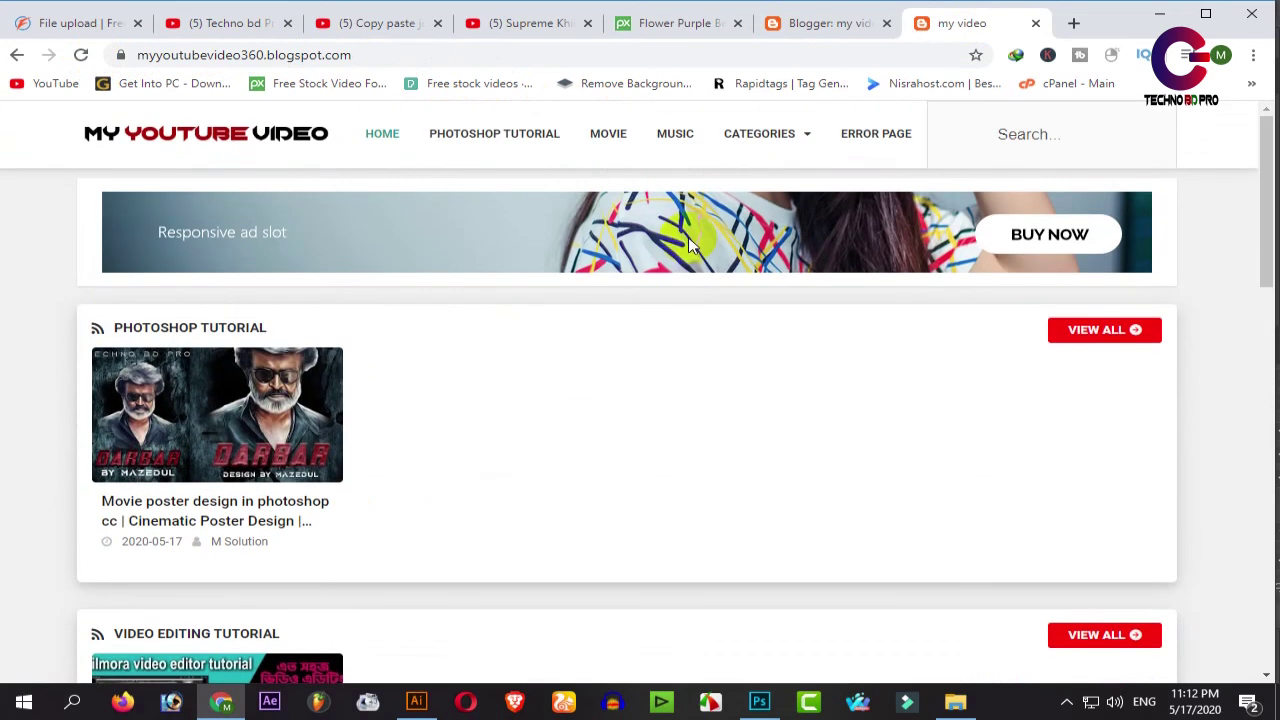
pyautogui.click(505, 140)
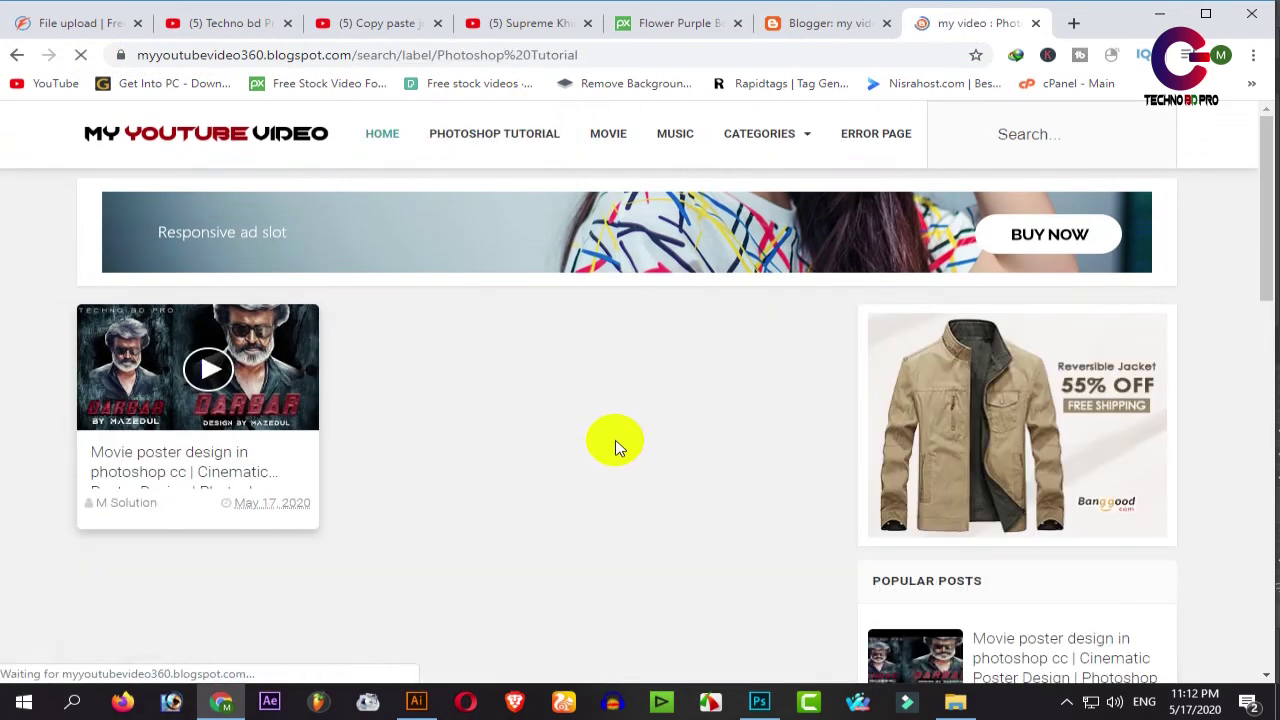
pyautogui.scroll(-3, 474, 374)
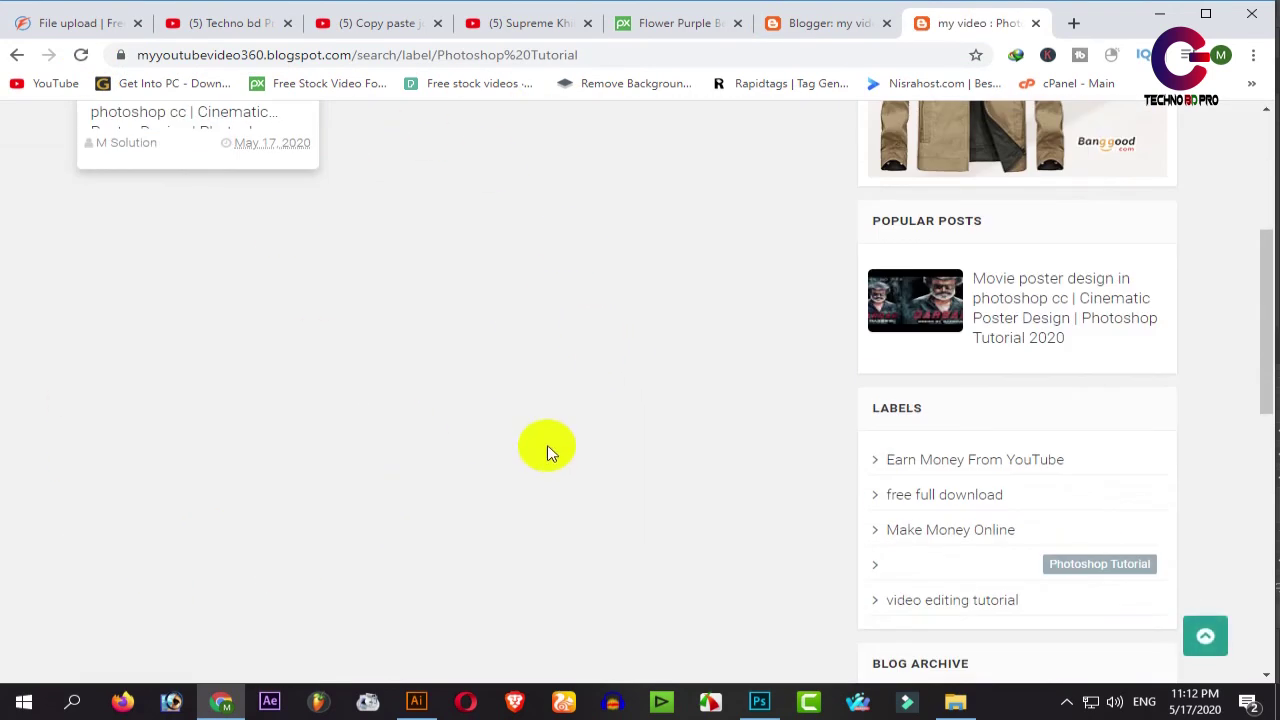
pyautogui.scroll(3, 543, 446)
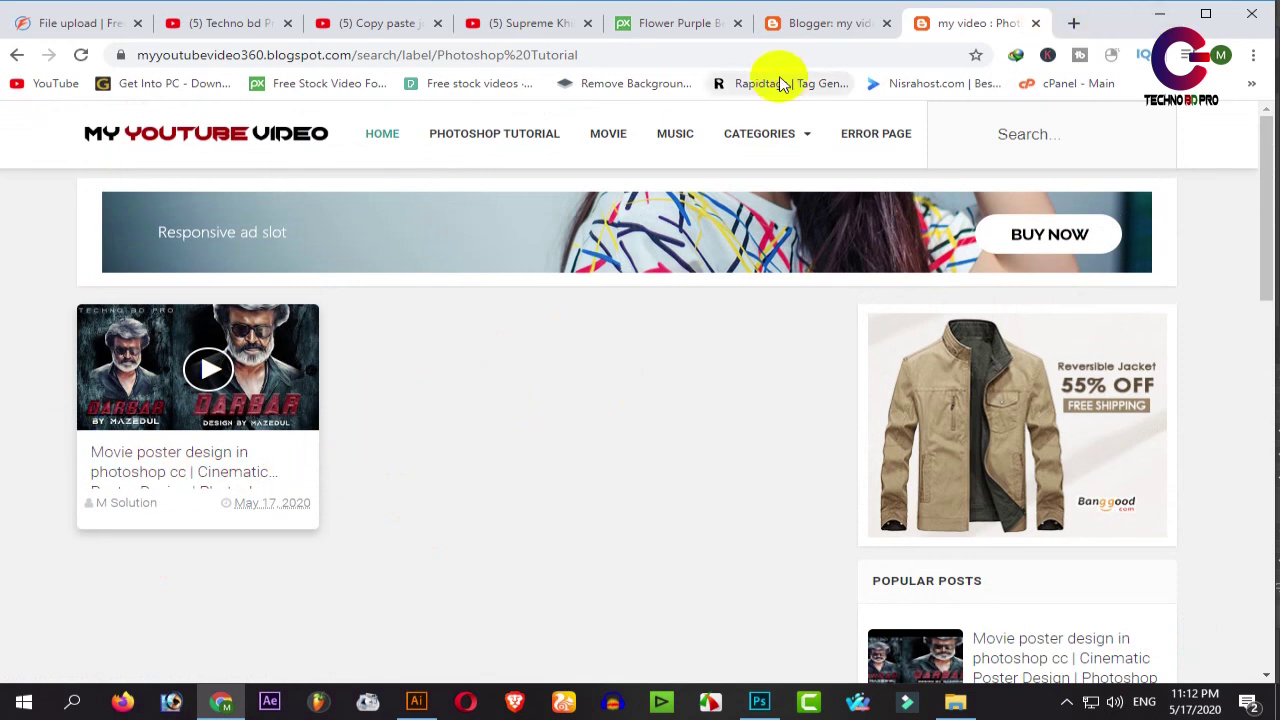
# - Switch to the Windows desktop and close the Smart-tube-logo Properties window
pyautogui.click(658, 30)
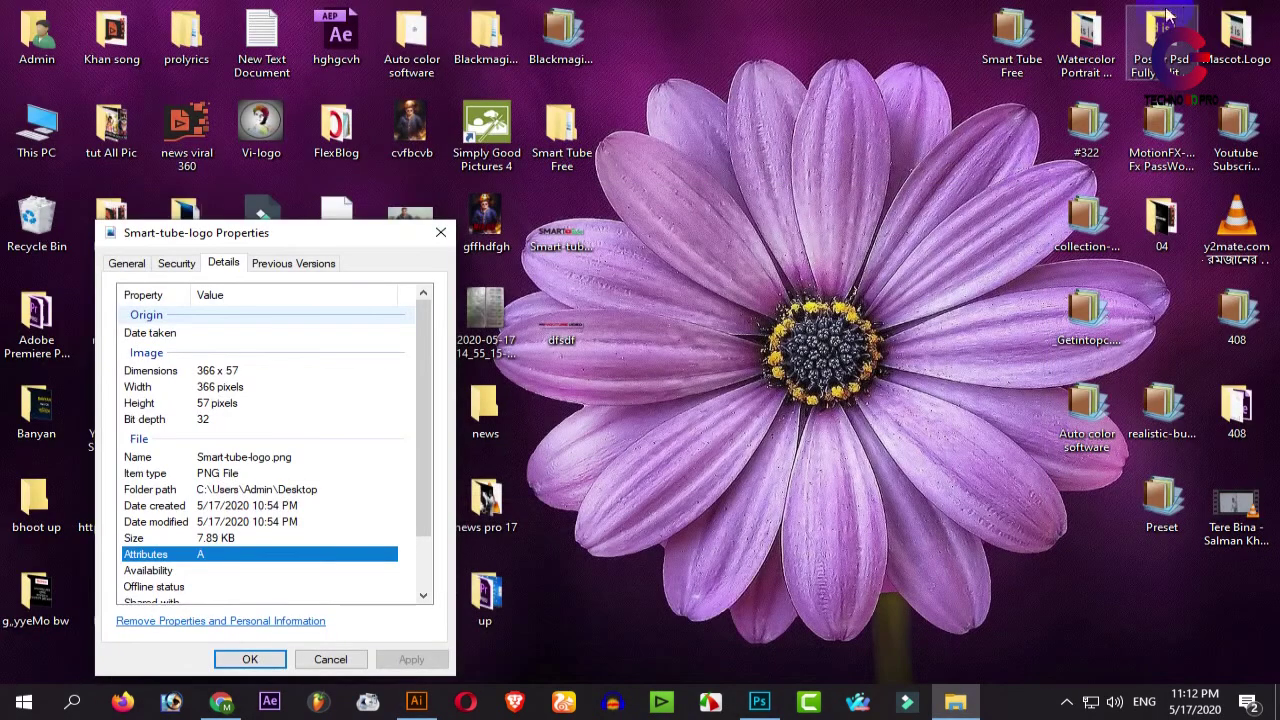
pyautogui.rightClick(585, 238)
pyautogui.click(737, 38)
pyautogui.rightClick(694, 84)
pyautogui.click(795, 129)
pyautogui.click(228, 656)
pyautogui.rightClick(688, 339)
pyautogui.click(776, 395)
pyautogui.rightClick(708, 356)
pyautogui.click(762, 410)
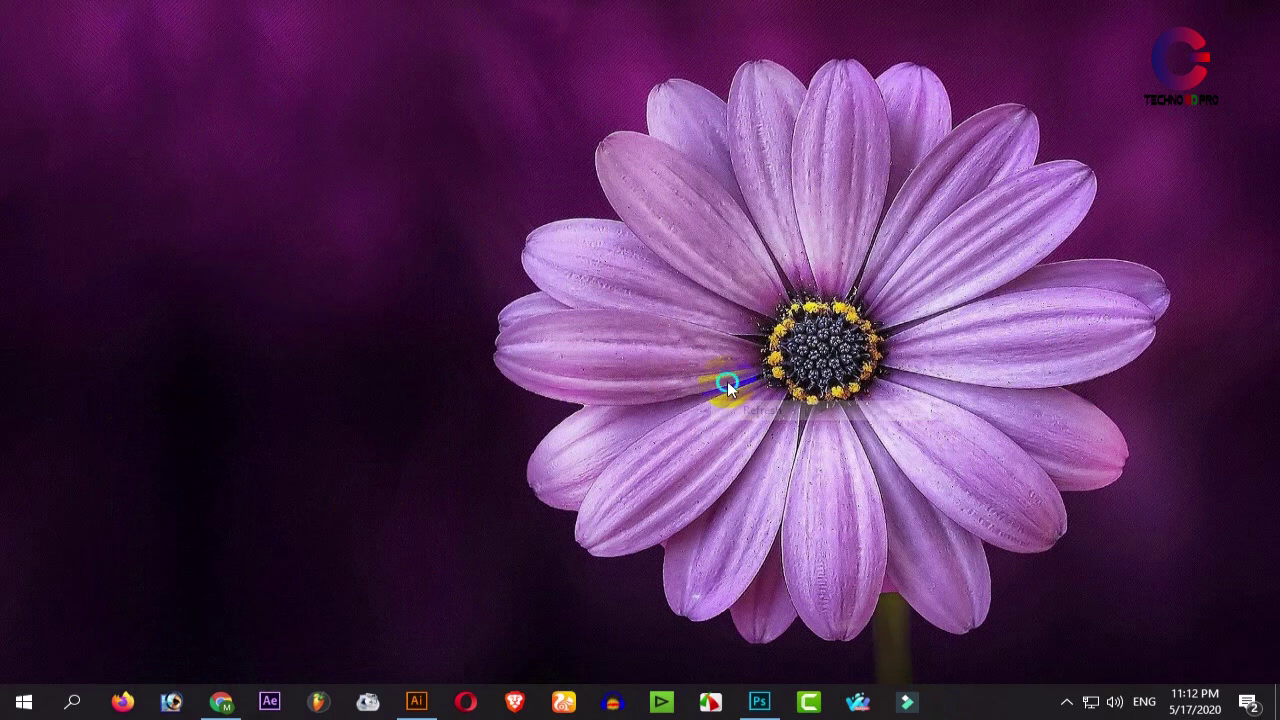
pyautogui.rightClick(727, 381)
pyautogui.rightClick(746, 398)
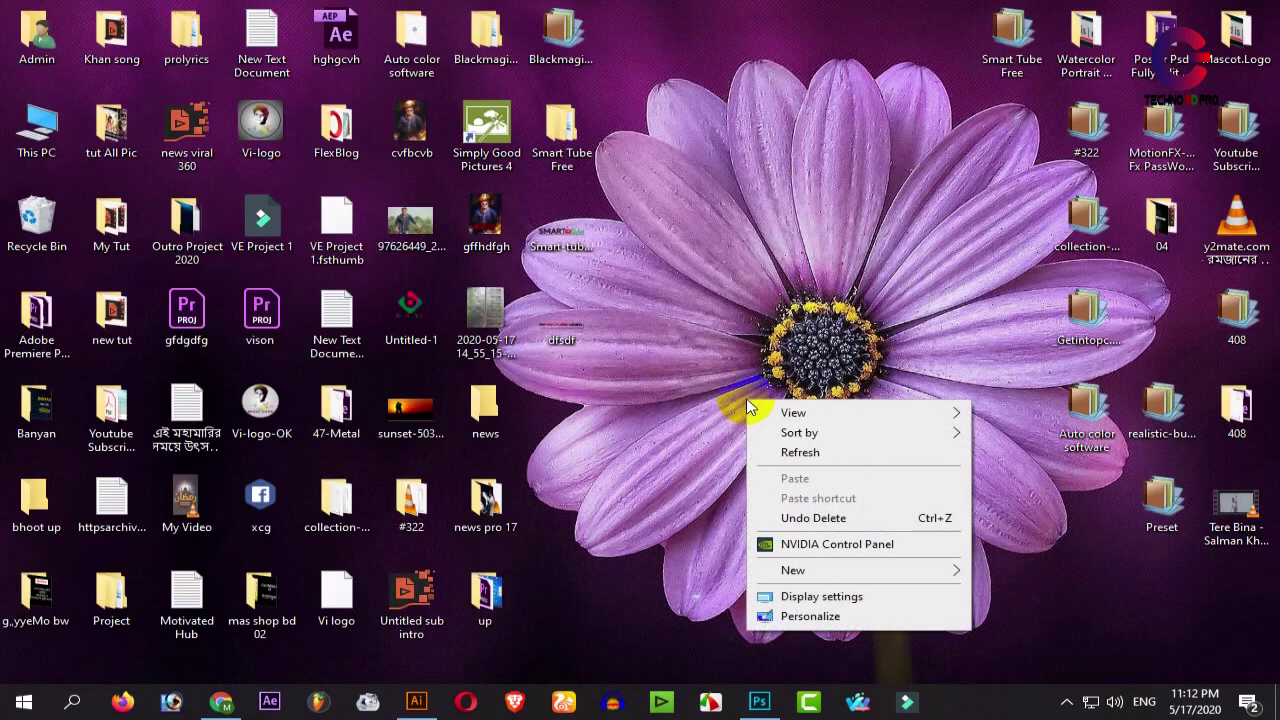
pyautogui.click(765, 451)
pyautogui.rightClick(753, 416)
pyautogui.click(810, 470)
pyautogui.rightClick(750, 442)
pyautogui.click(800, 497)
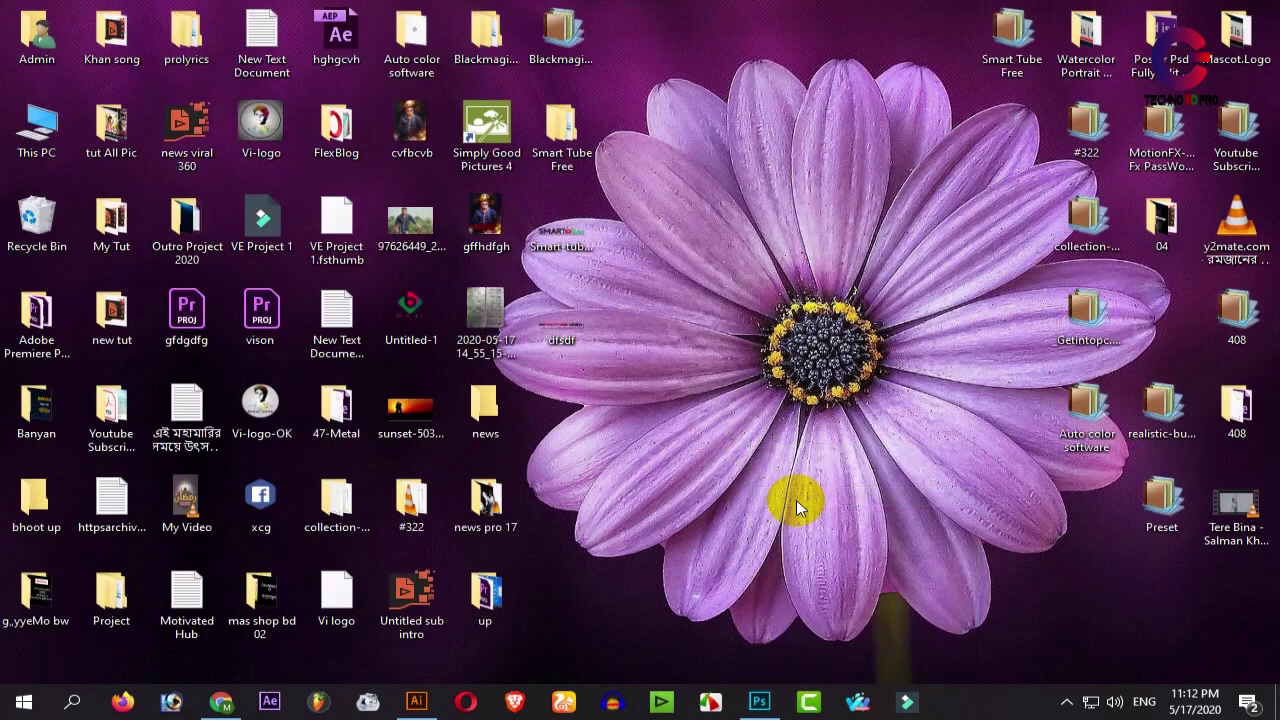